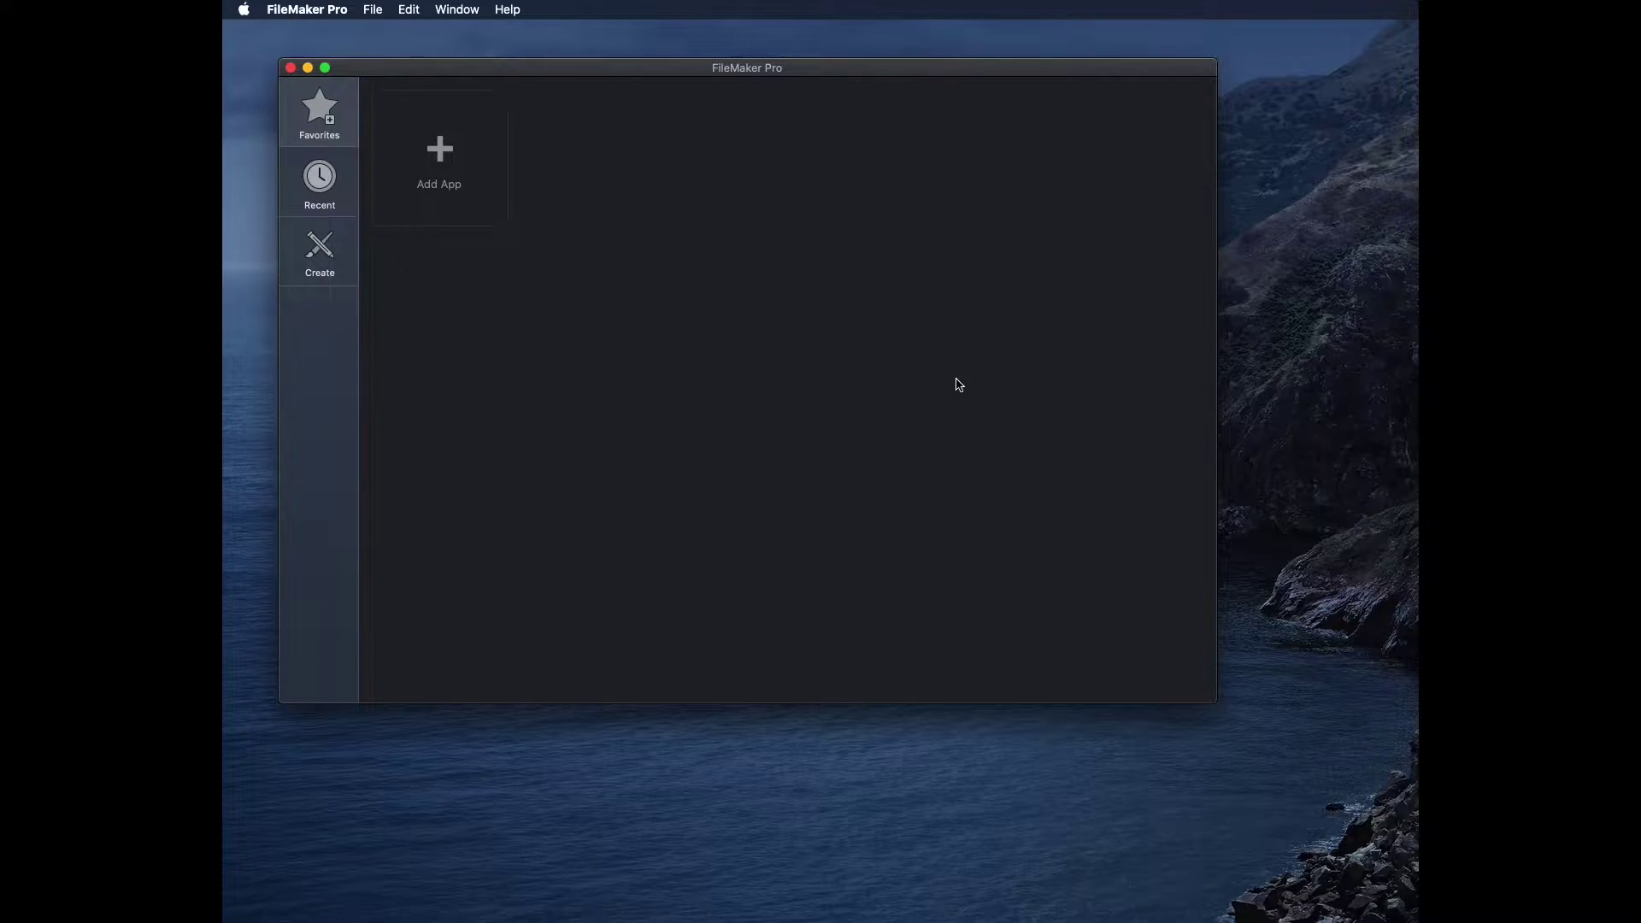
Step: Bring up the choices for creating a new app
click(386, 8)
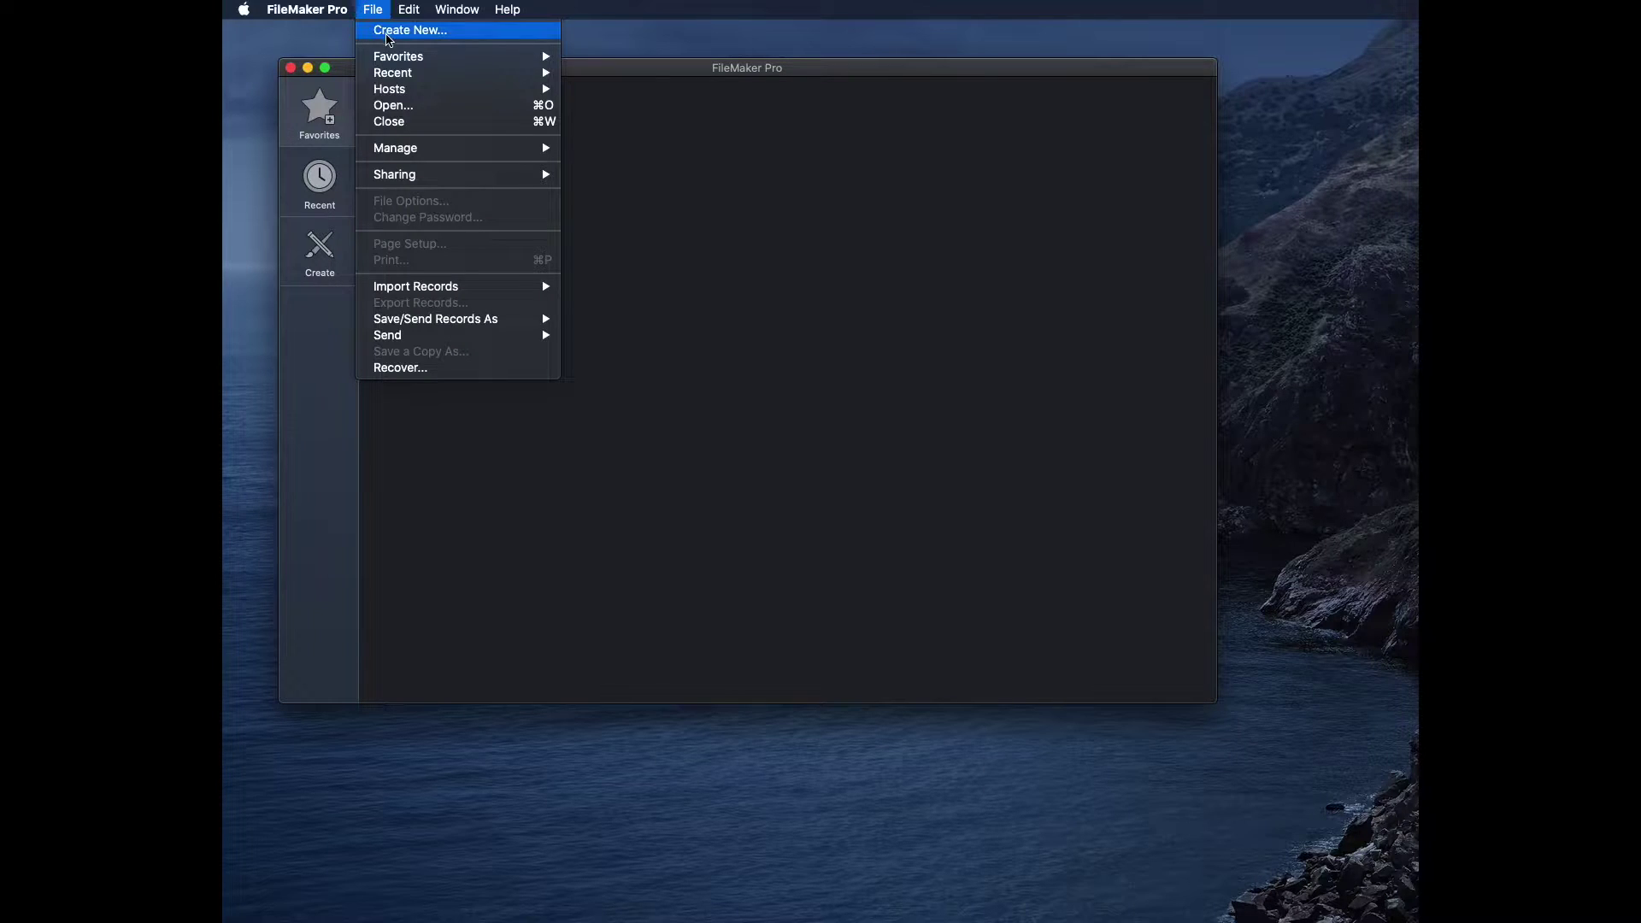
click(389, 34)
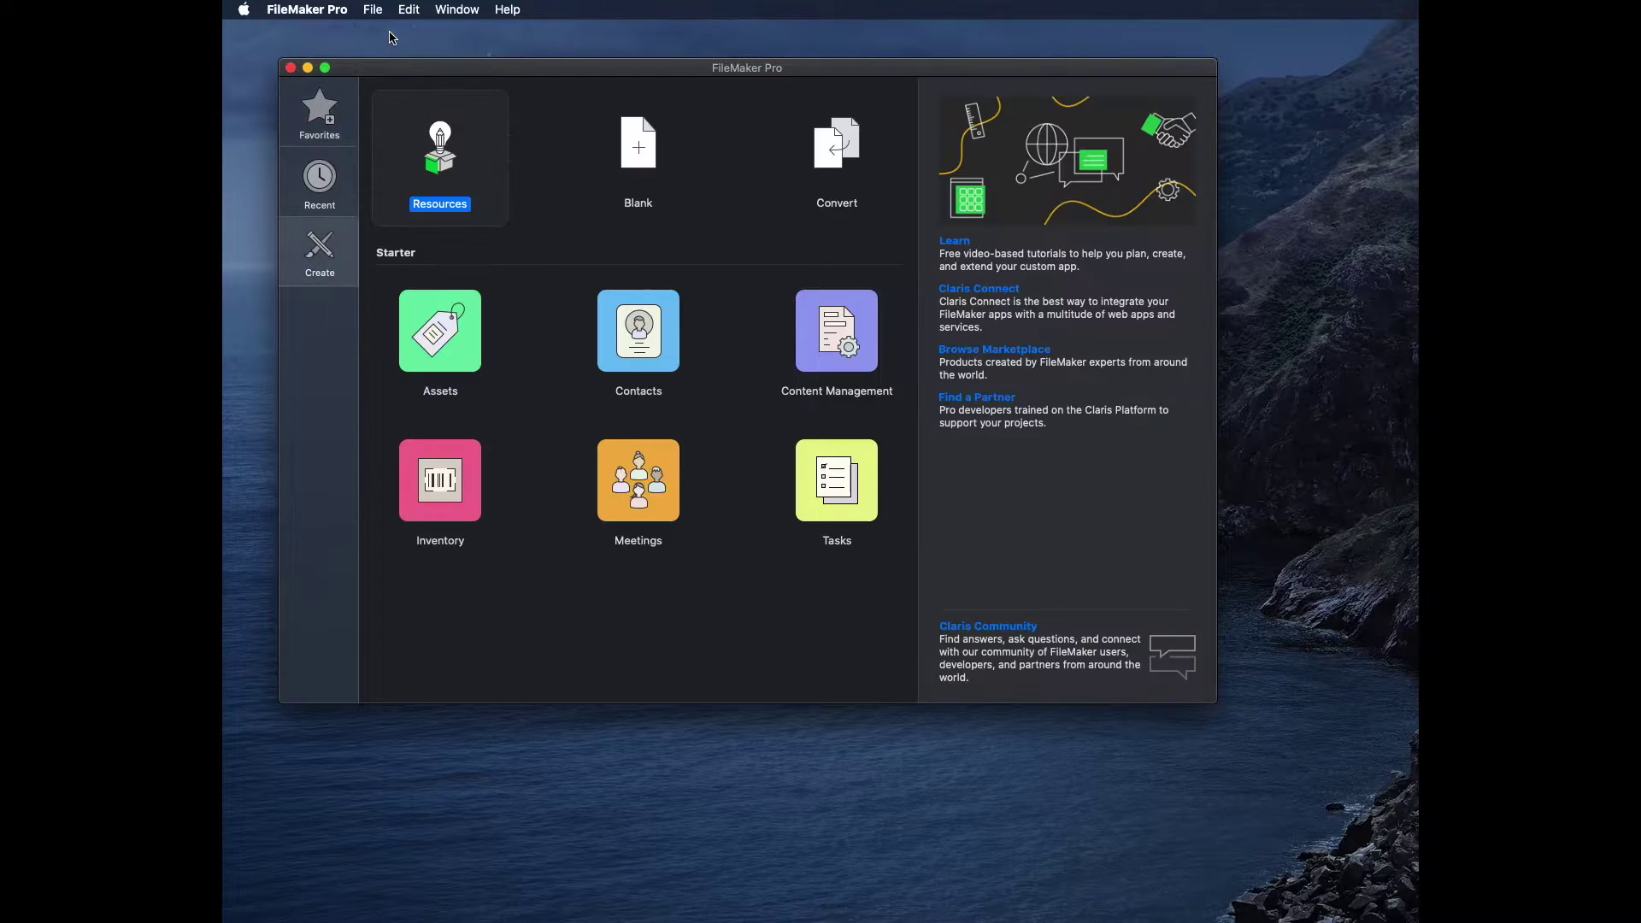
Step: Review the General application preferences, including the advanced tools option, and leave without changing anything
click(300, 7)
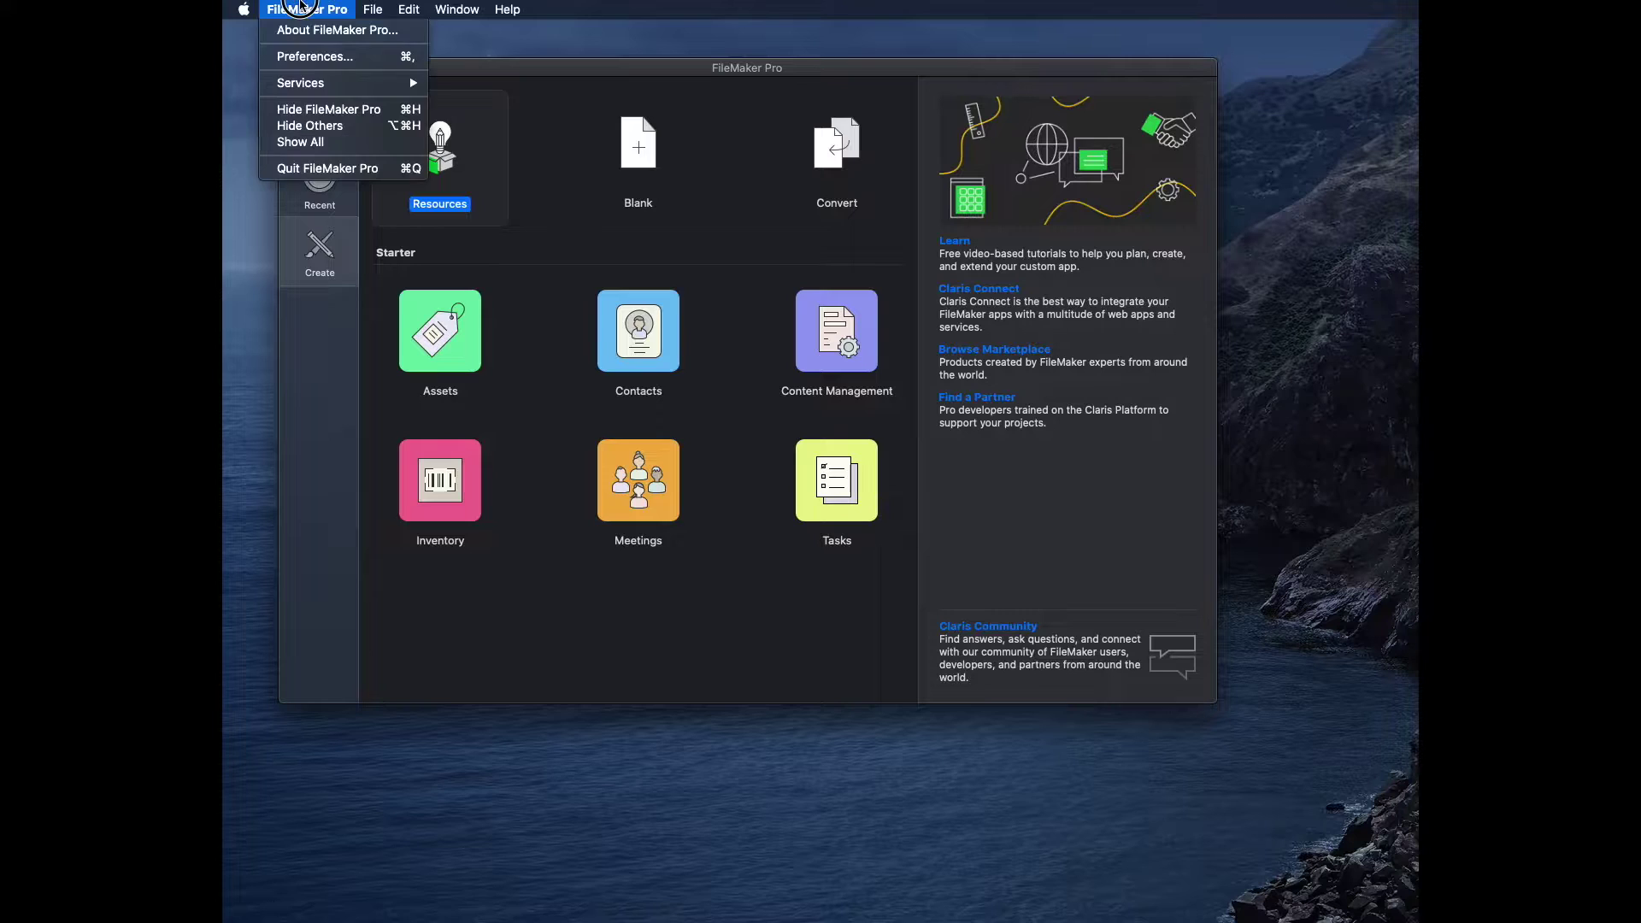
click(333, 56)
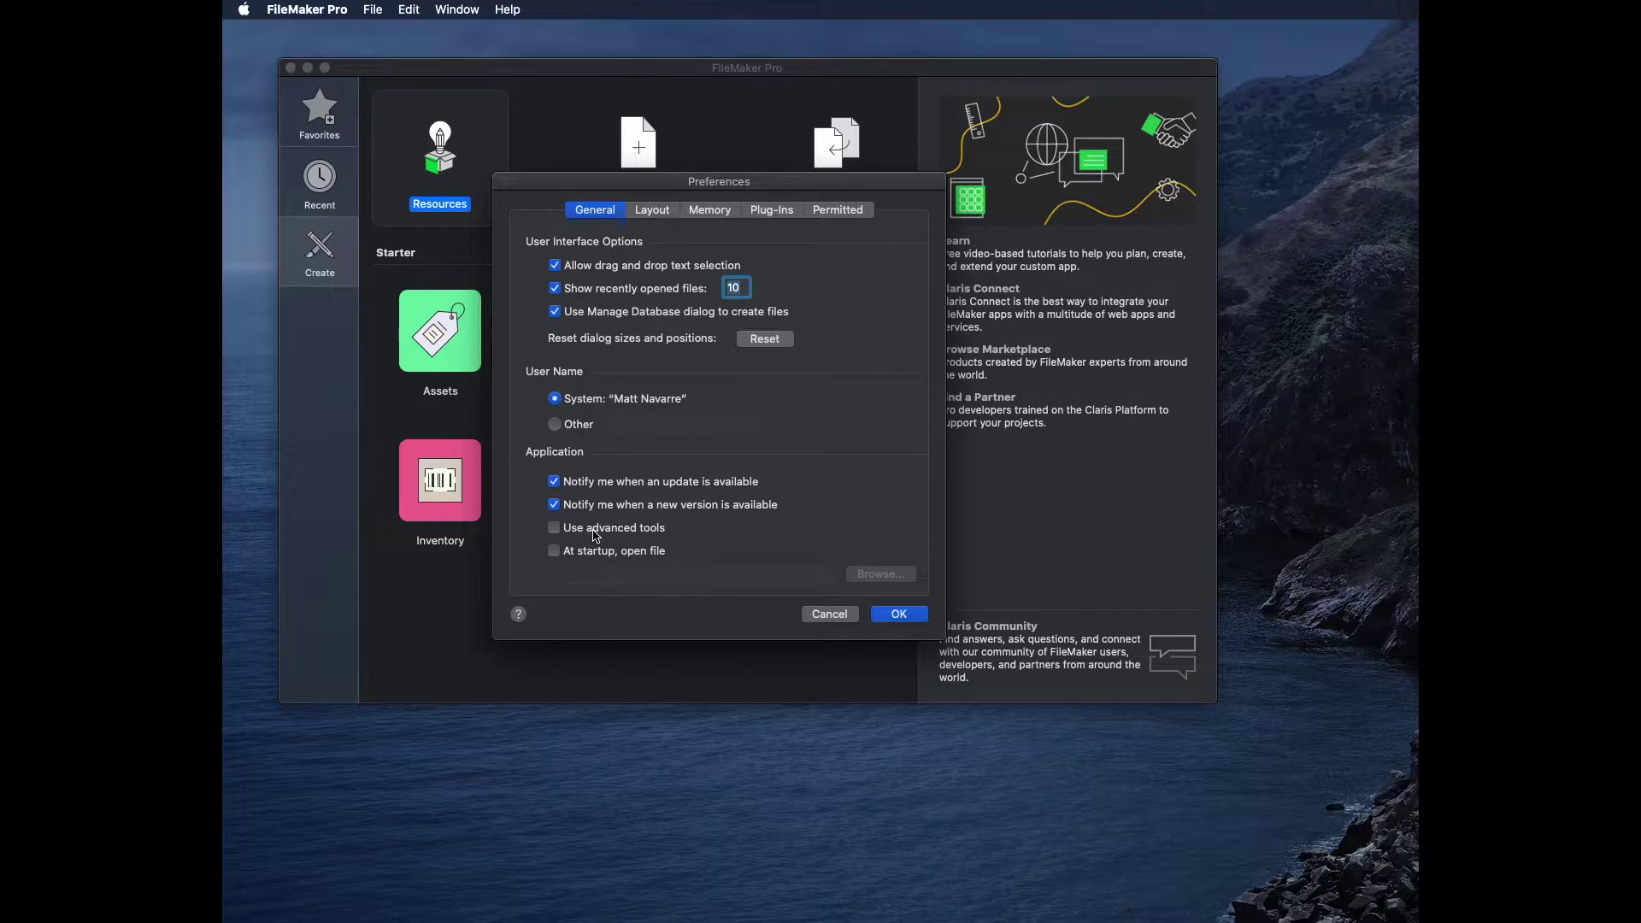
click(837, 621)
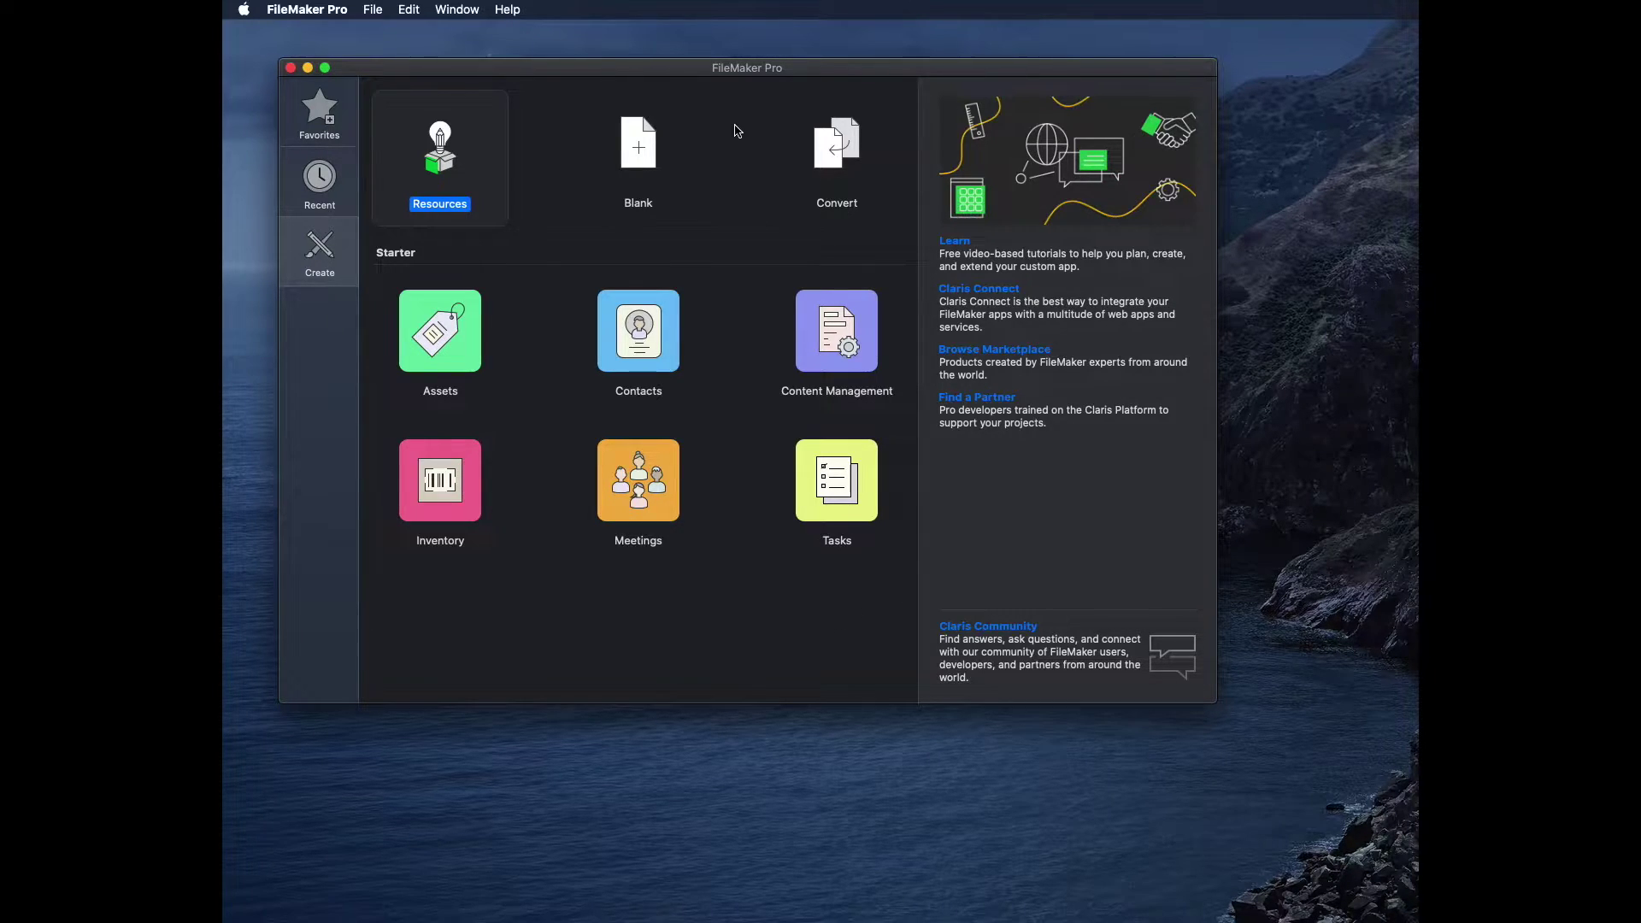
Step: Create a blank app saved as Test DB.fmp12 and dismiss the welcome message
click(635, 165)
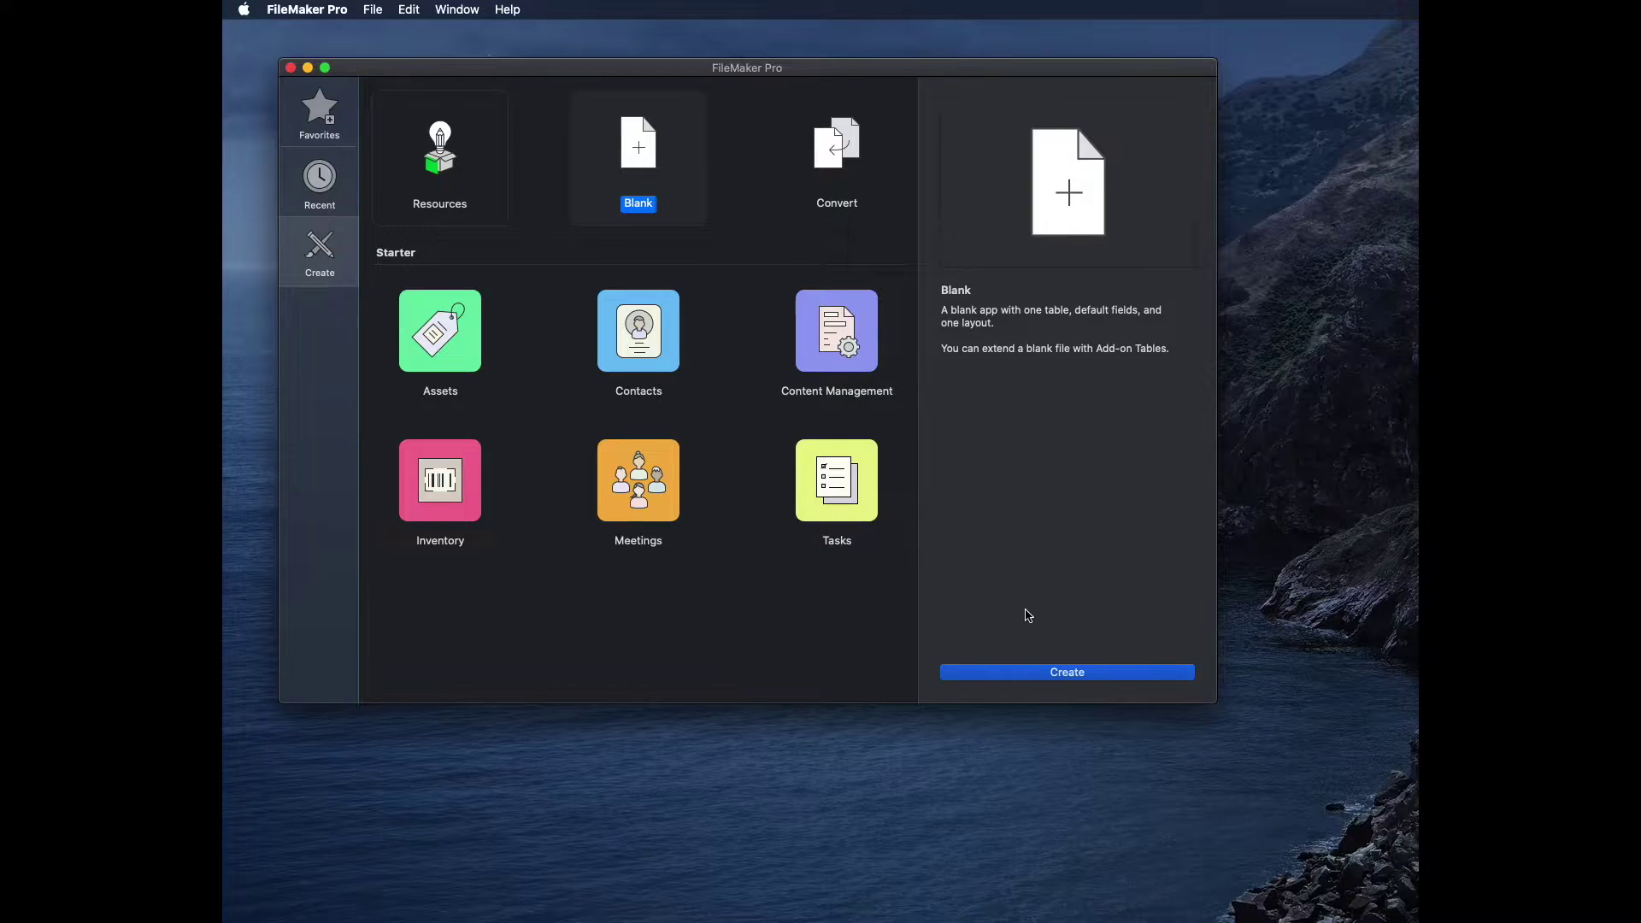
click(1055, 672)
text(Test DB.fmp12)
key(Return)
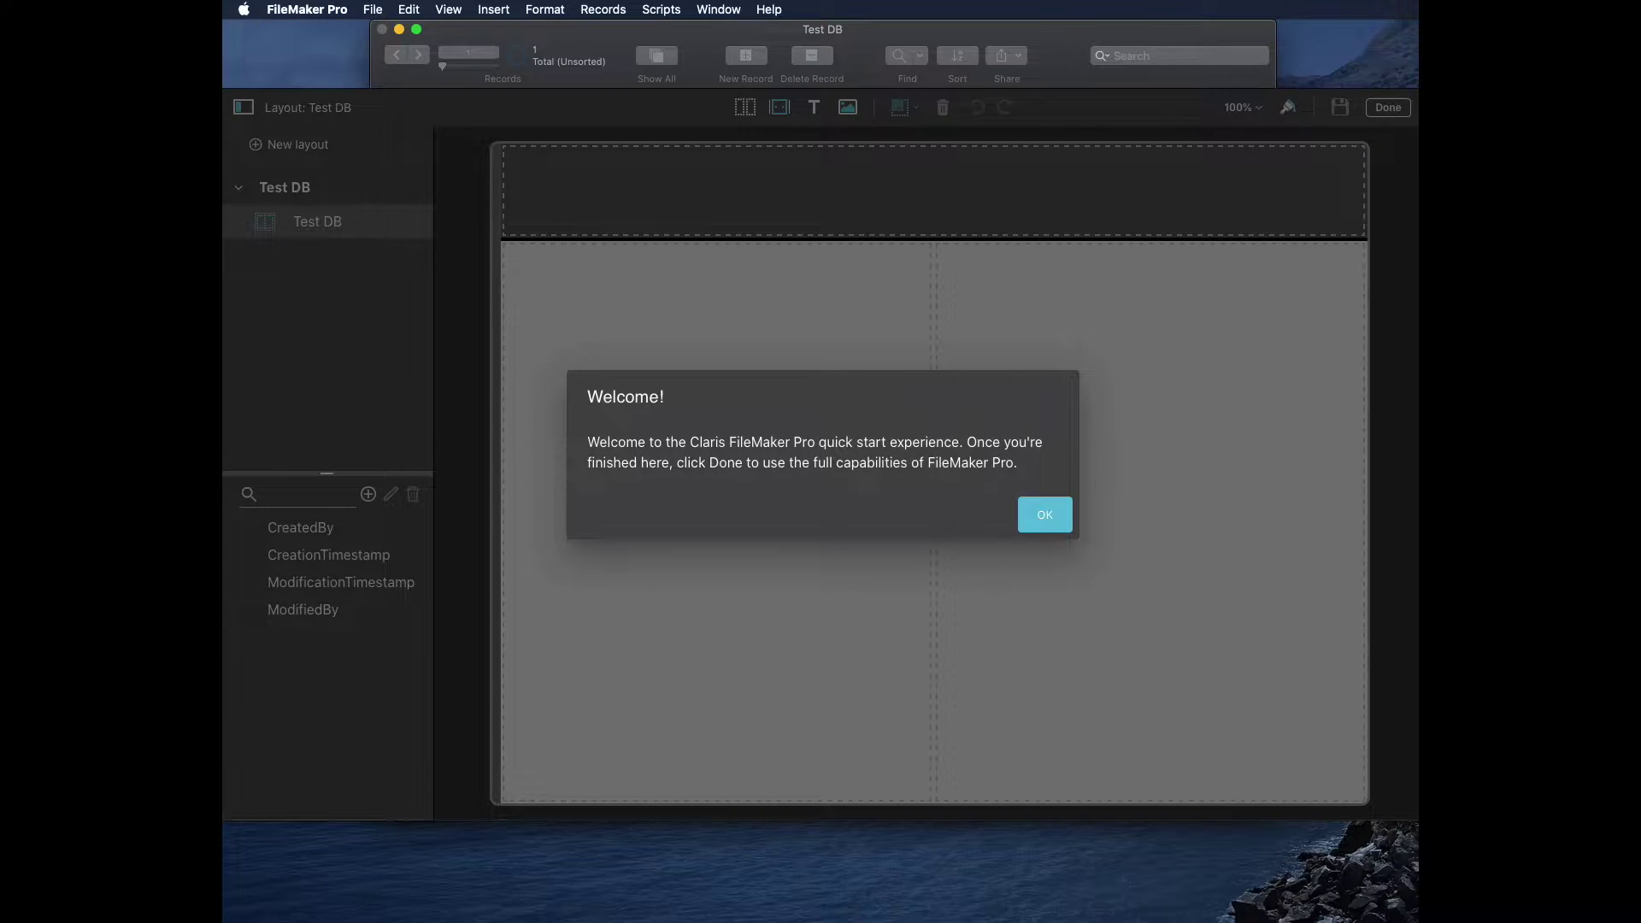
click(1049, 511)
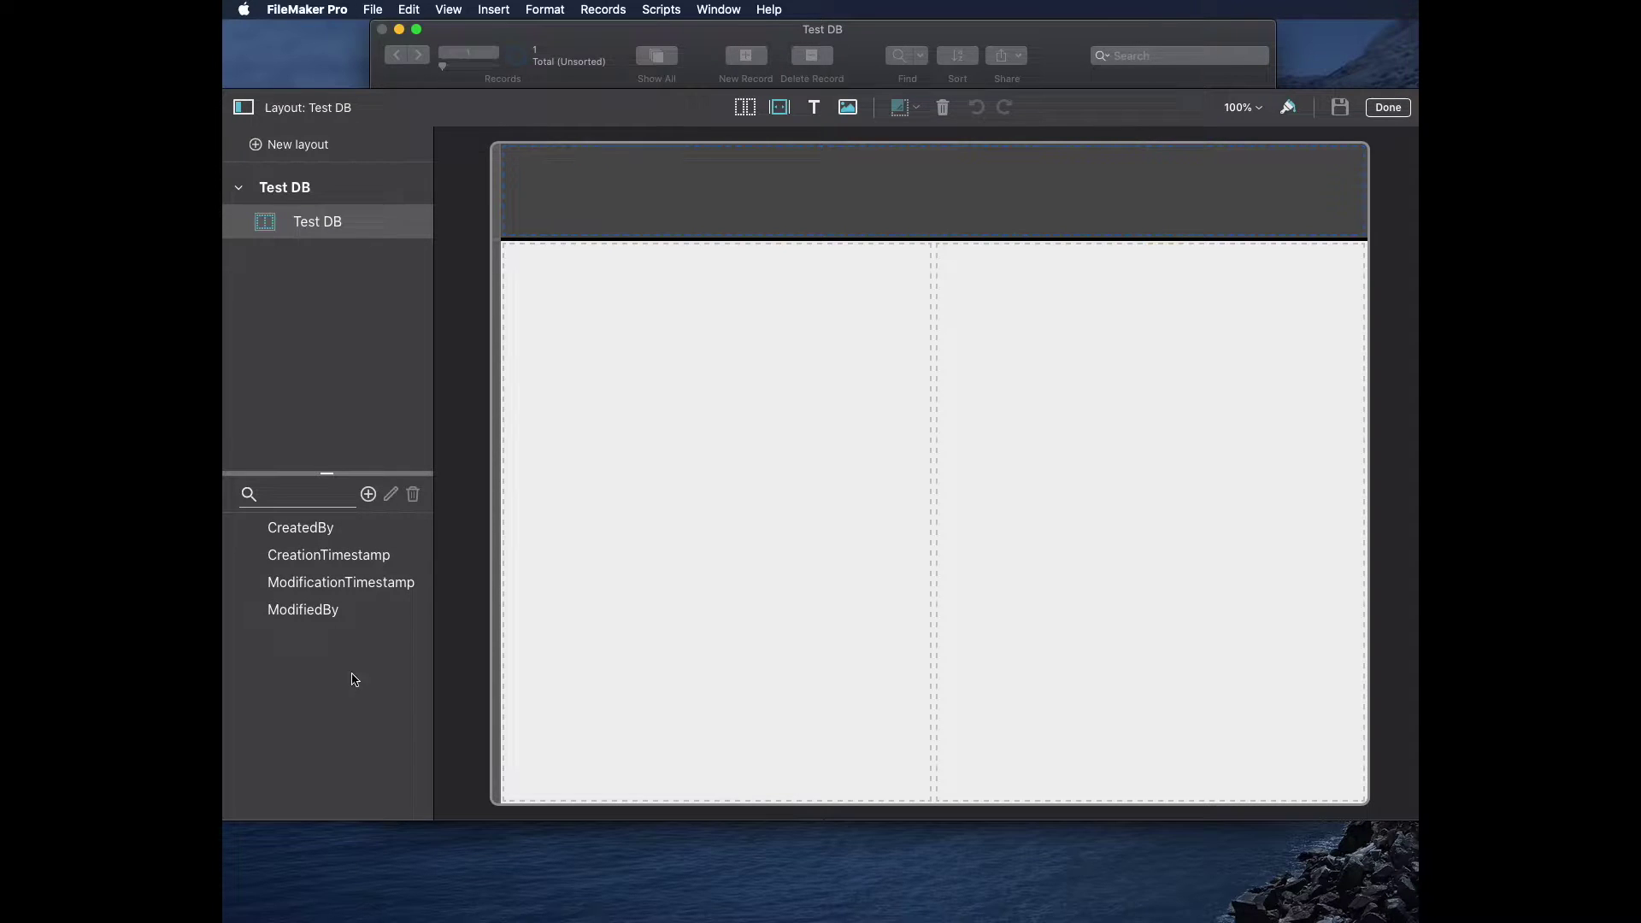
Step: Create a text field called Name that is added to the layout, and select it on the layout
click(316, 496)
click(367, 494)
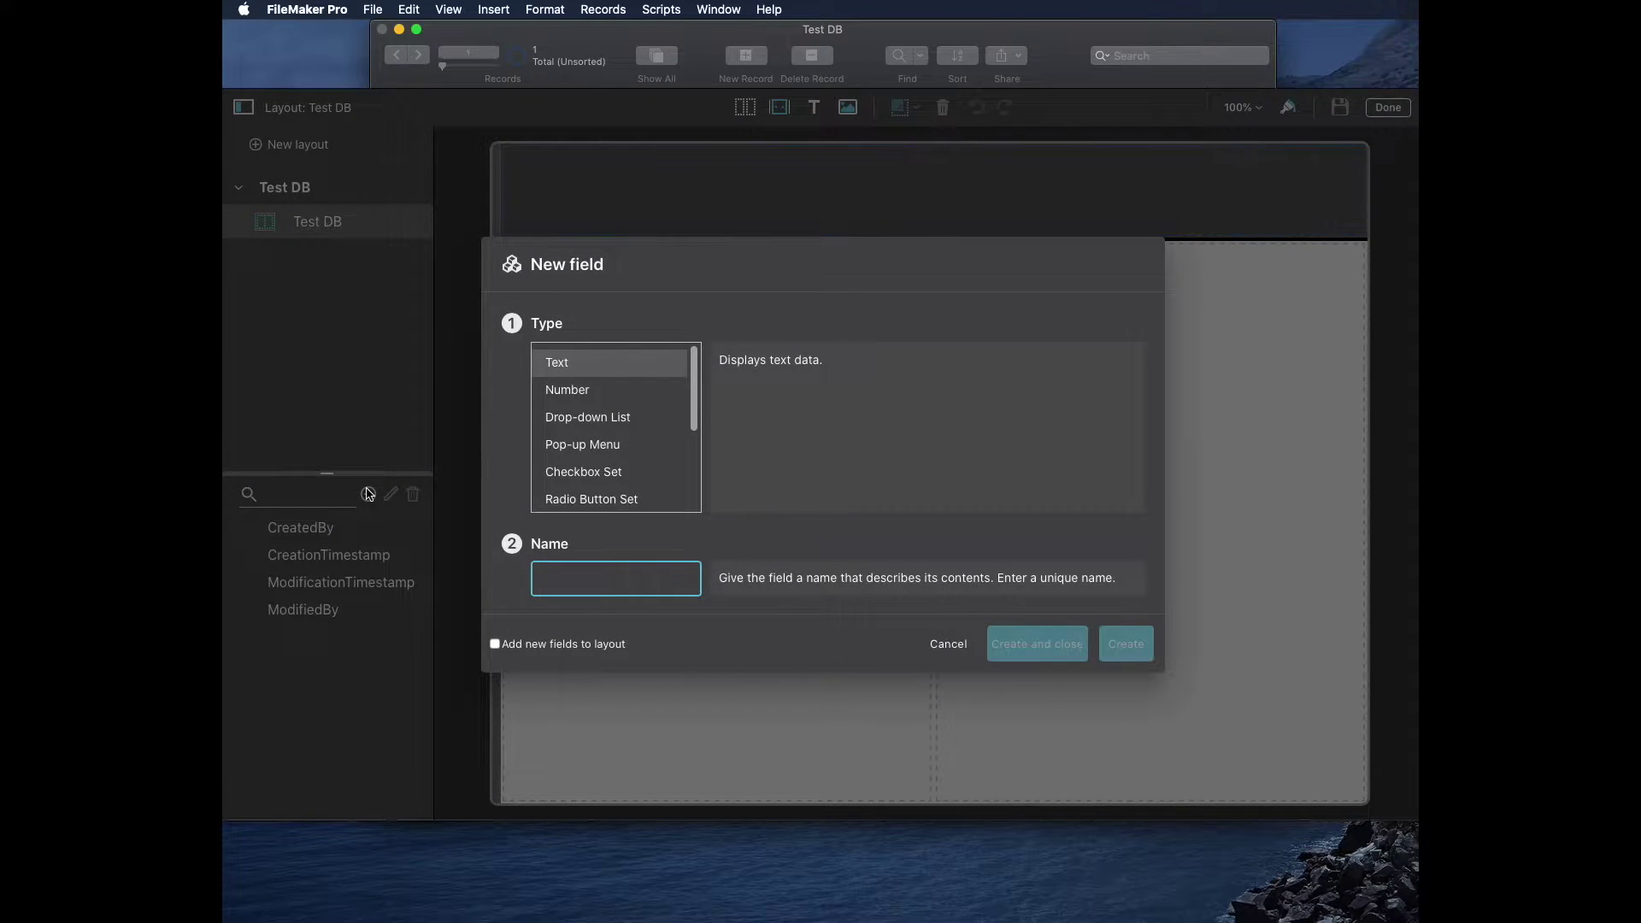
text(Name)
click(523, 641)
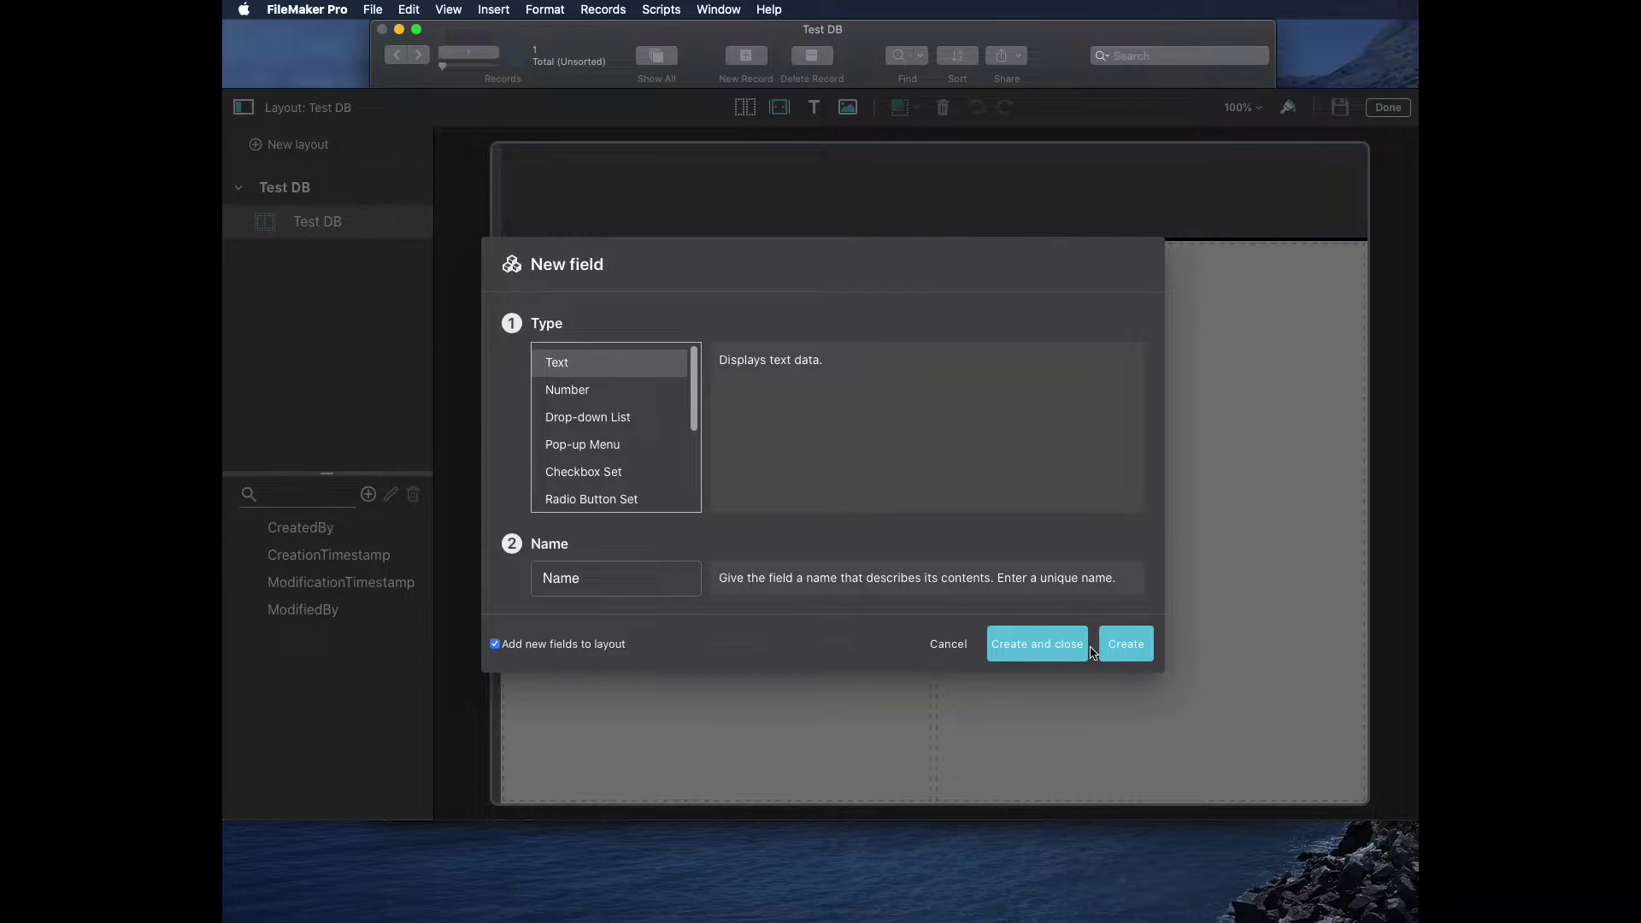
click(1037, 643)
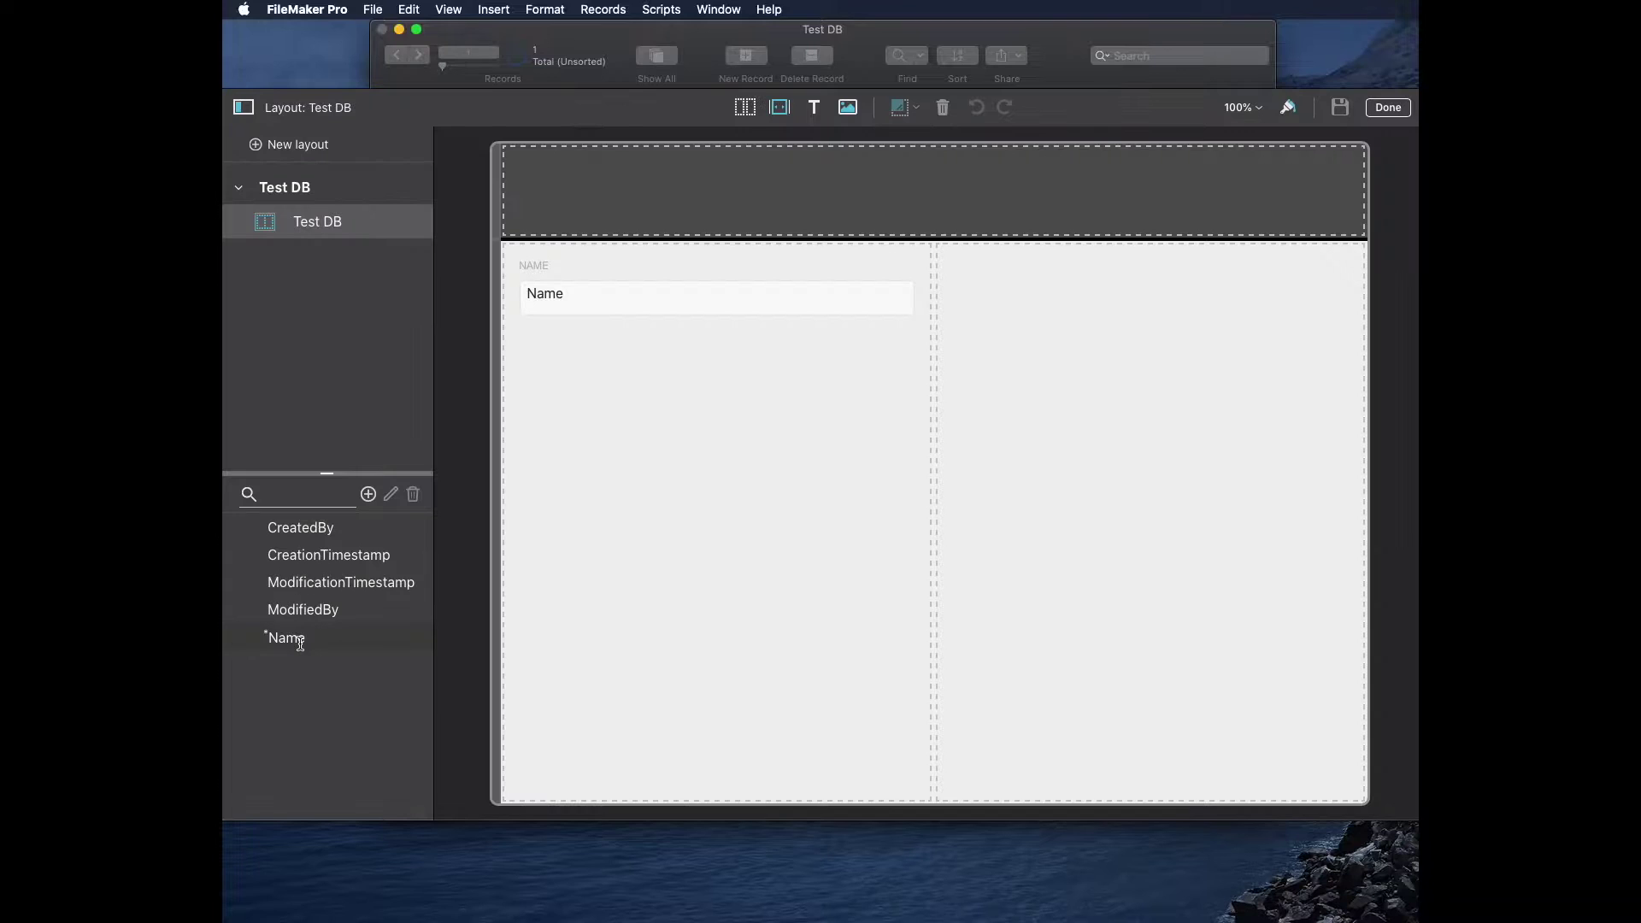
click(593, 301)
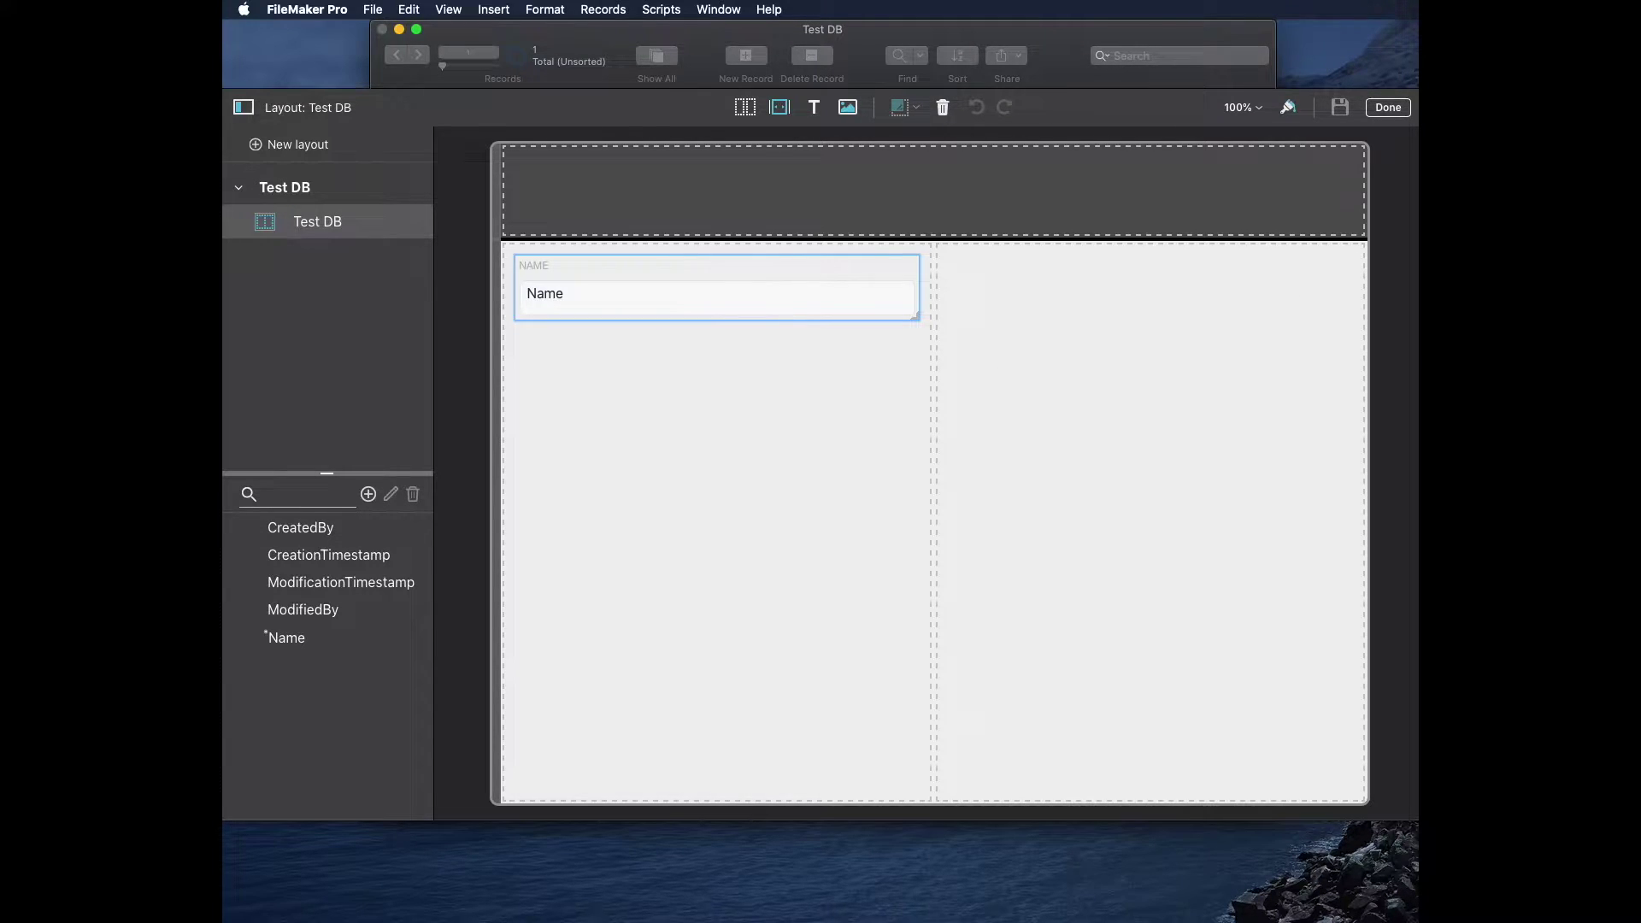
Step: Leave the quick start experience for Test DB and open its layout for editing in Layout mode
click(1388, 108)
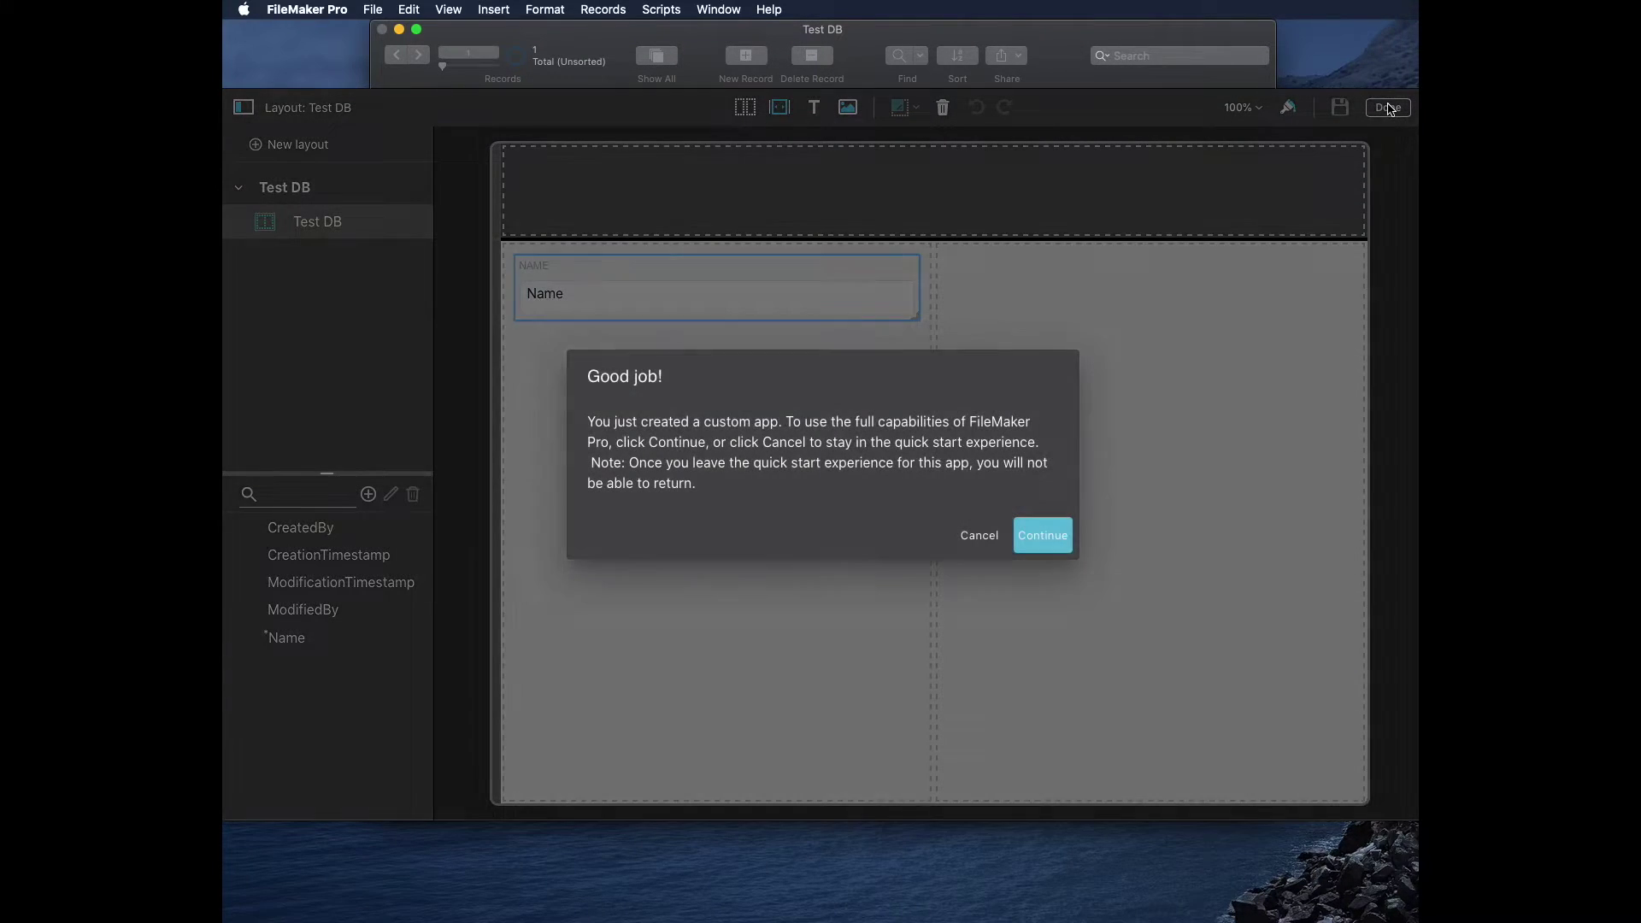
click(1047, 542)
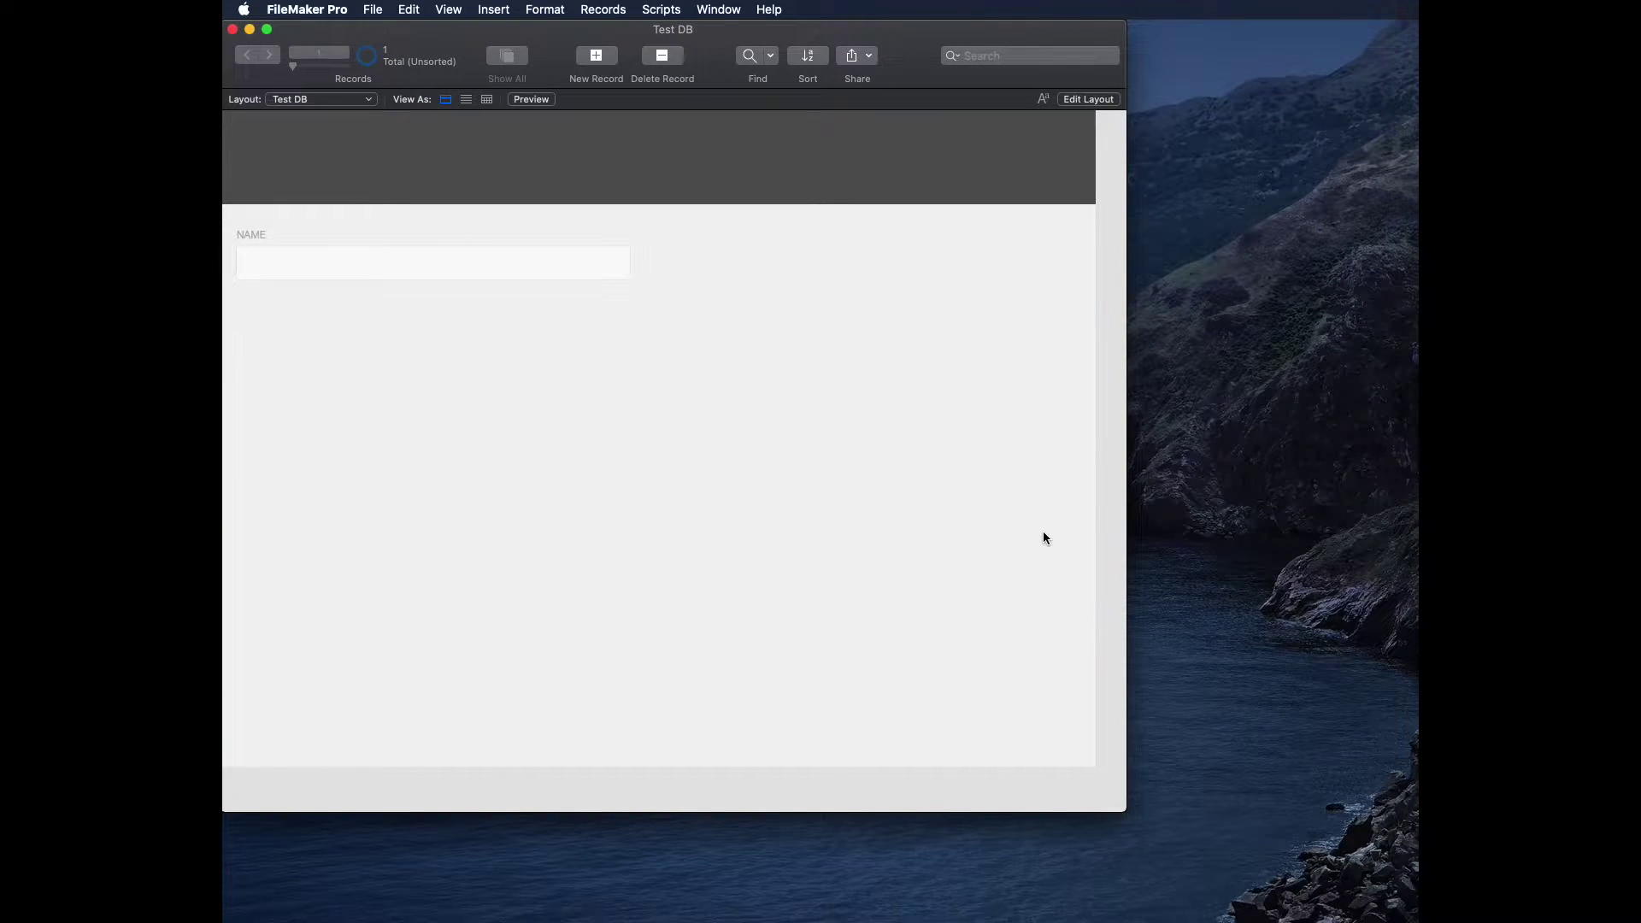
key(super+l)
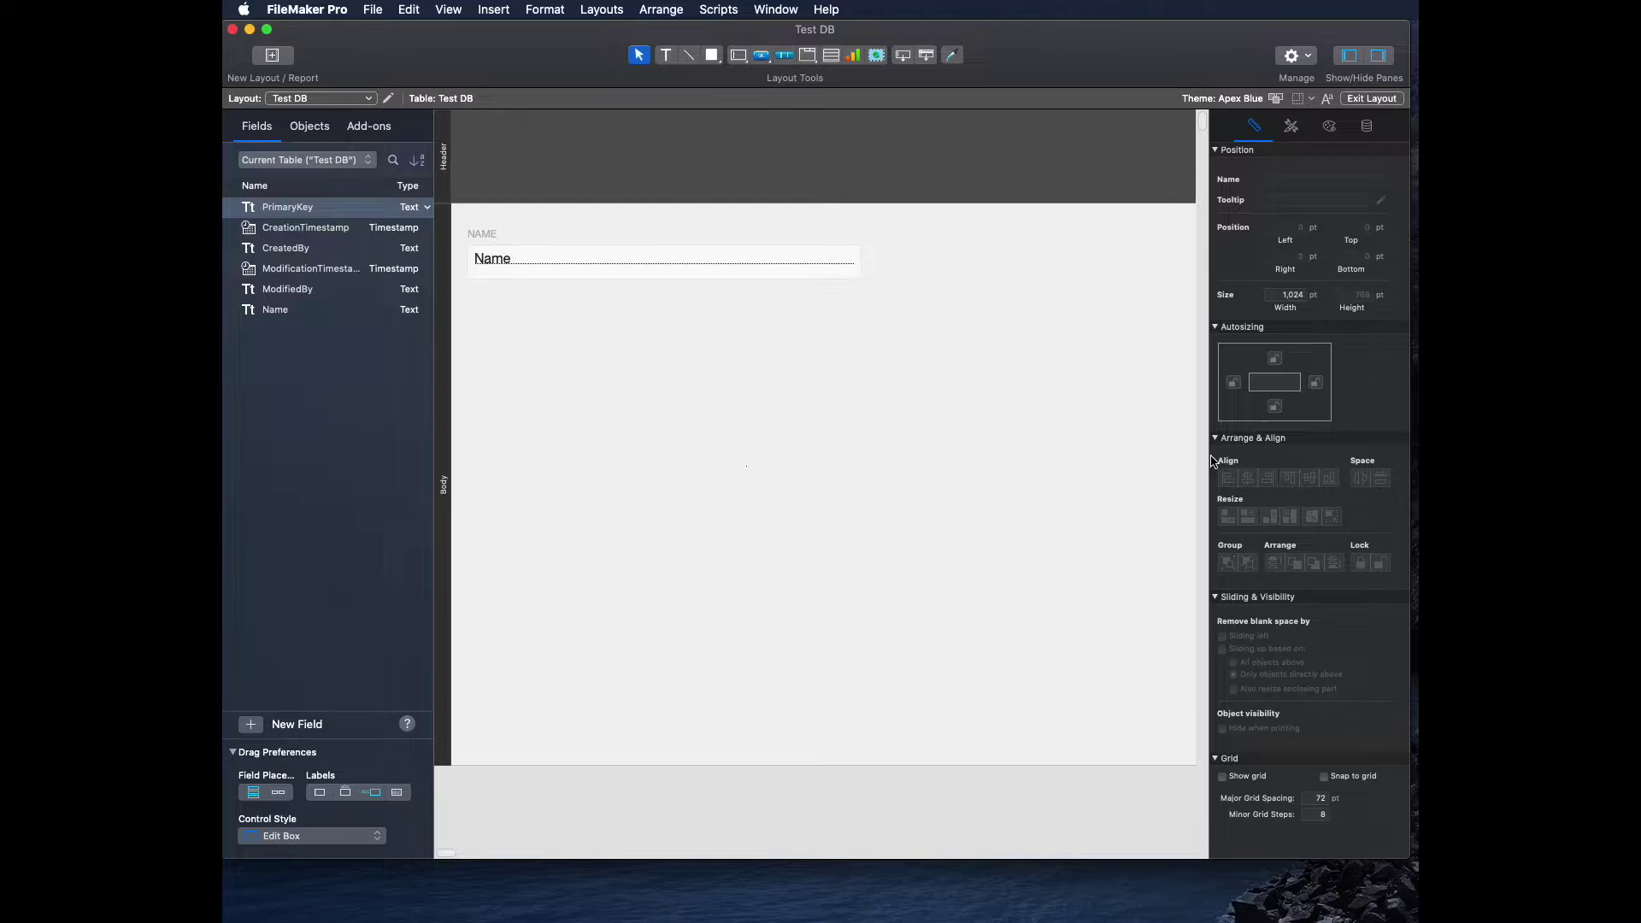
Step: Hide the Fields and Inspector panes of the layout and show both again
click(1349, 56)
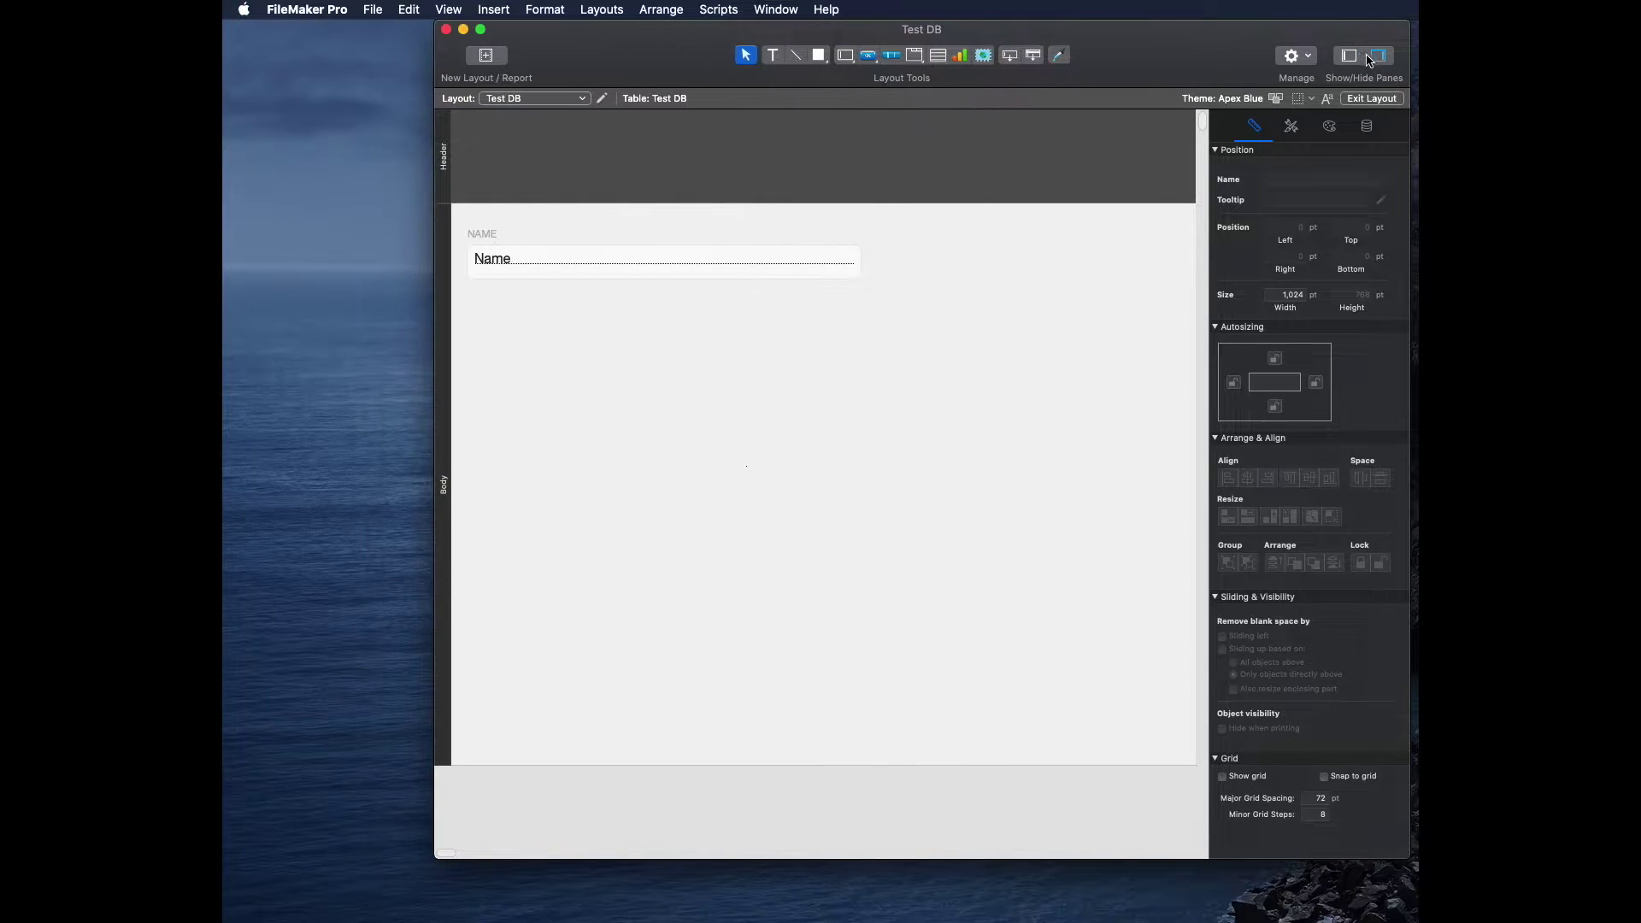
click(1378, 55)
click(1143, 62)
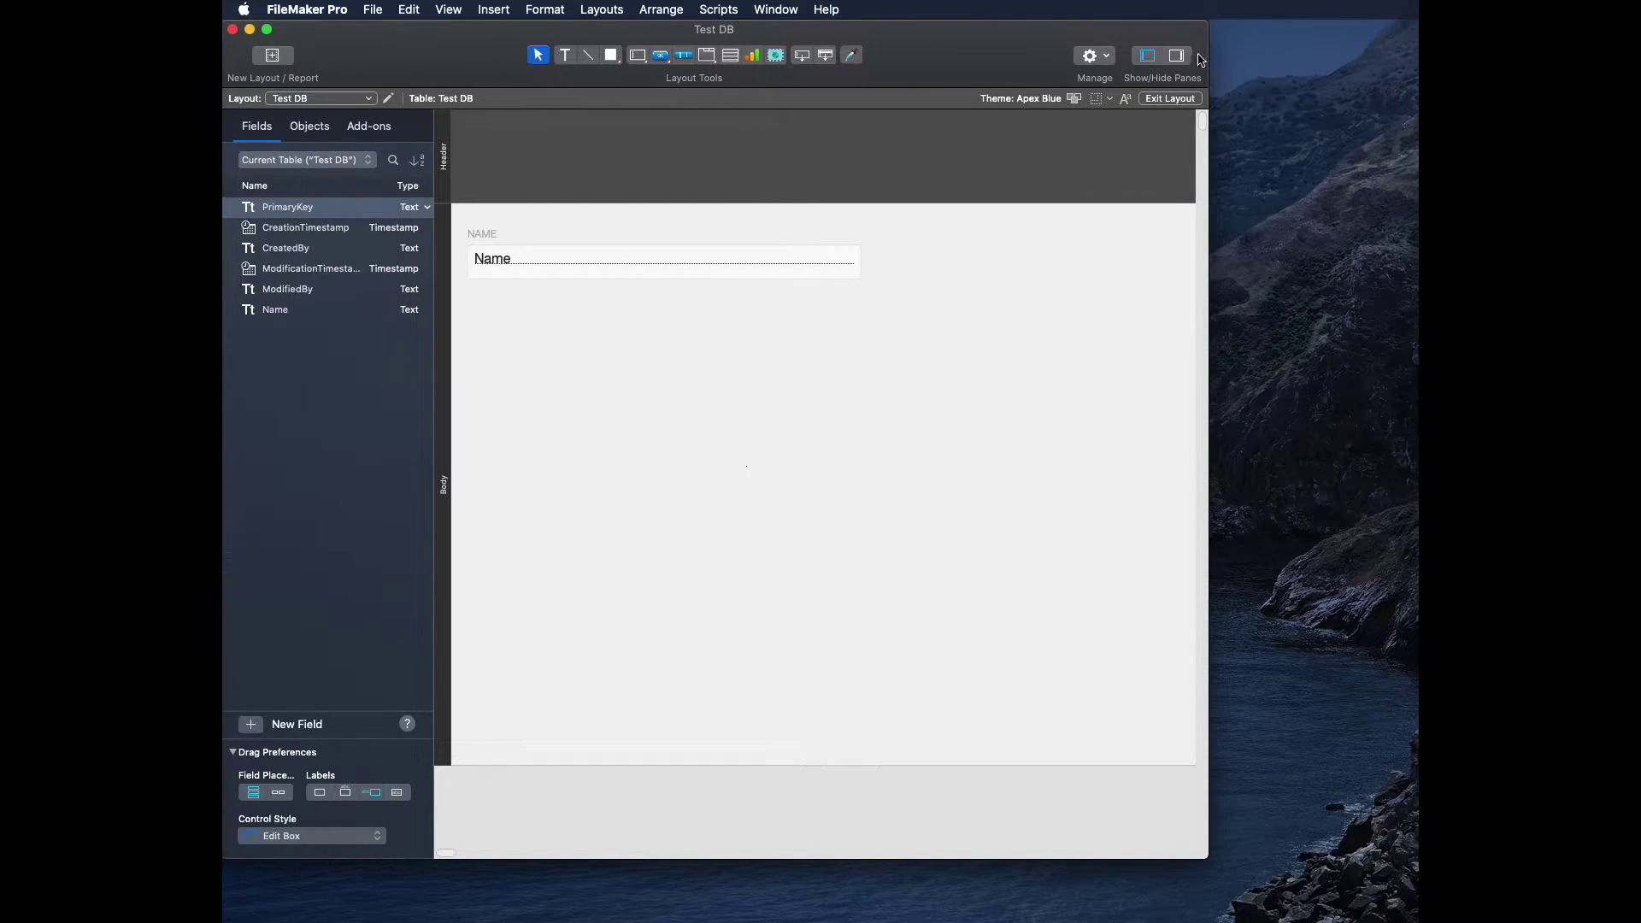
click(1179, 57)
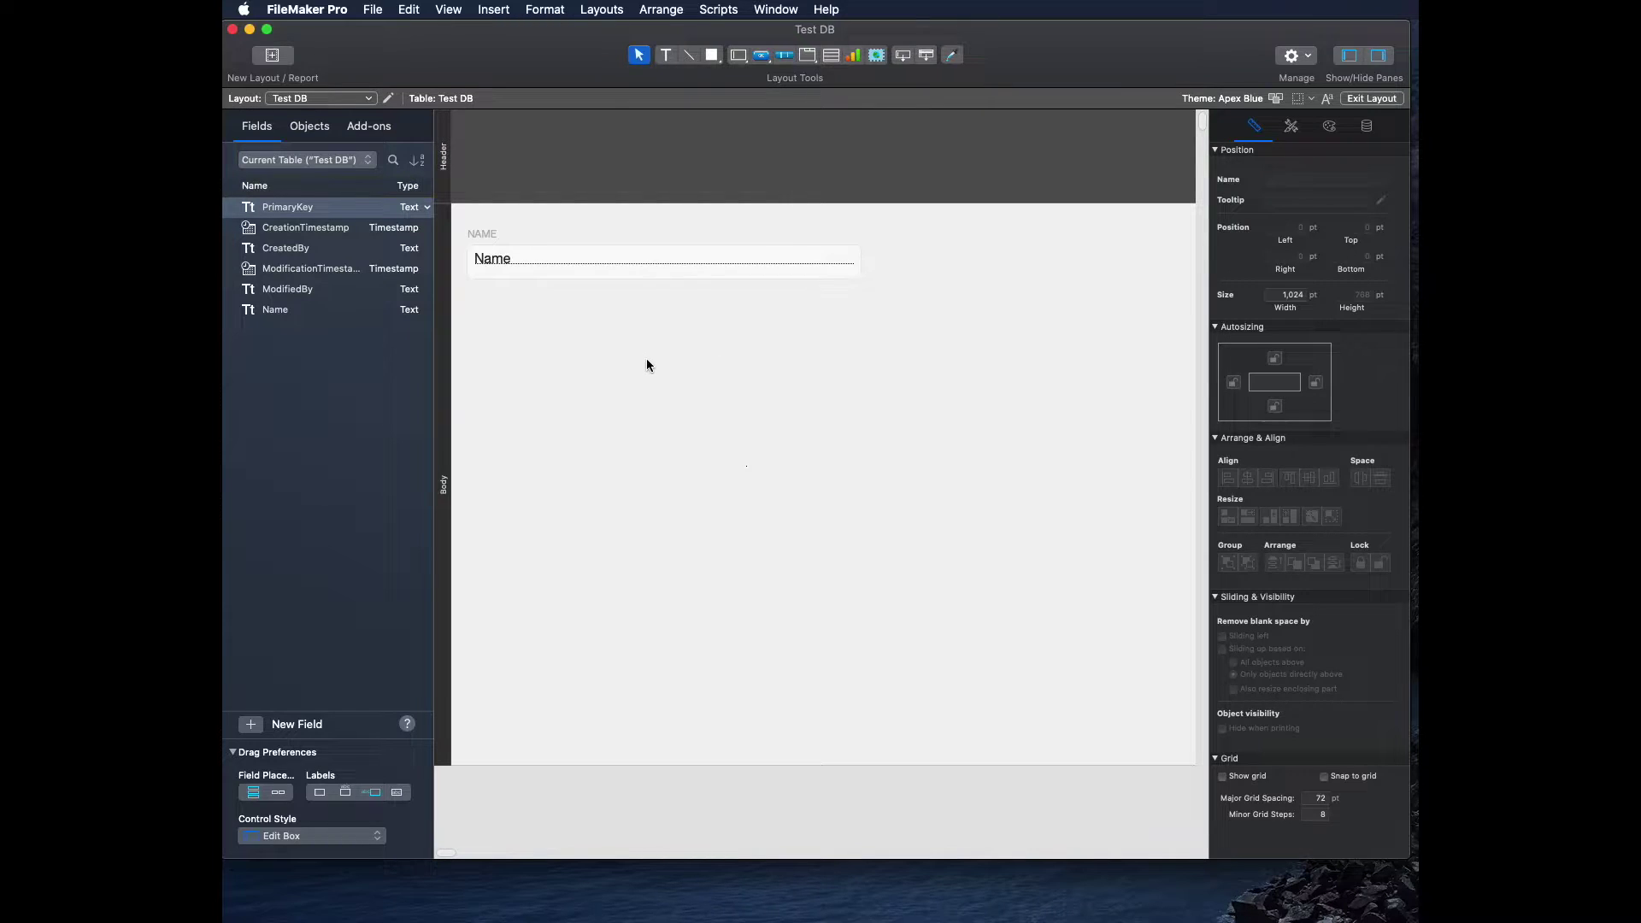
Step: Examine the Test DB field definitions and relationships graph in Manage Database, and close the dialog
key(super+shift+d)
drag(977, 79, 639, 74)
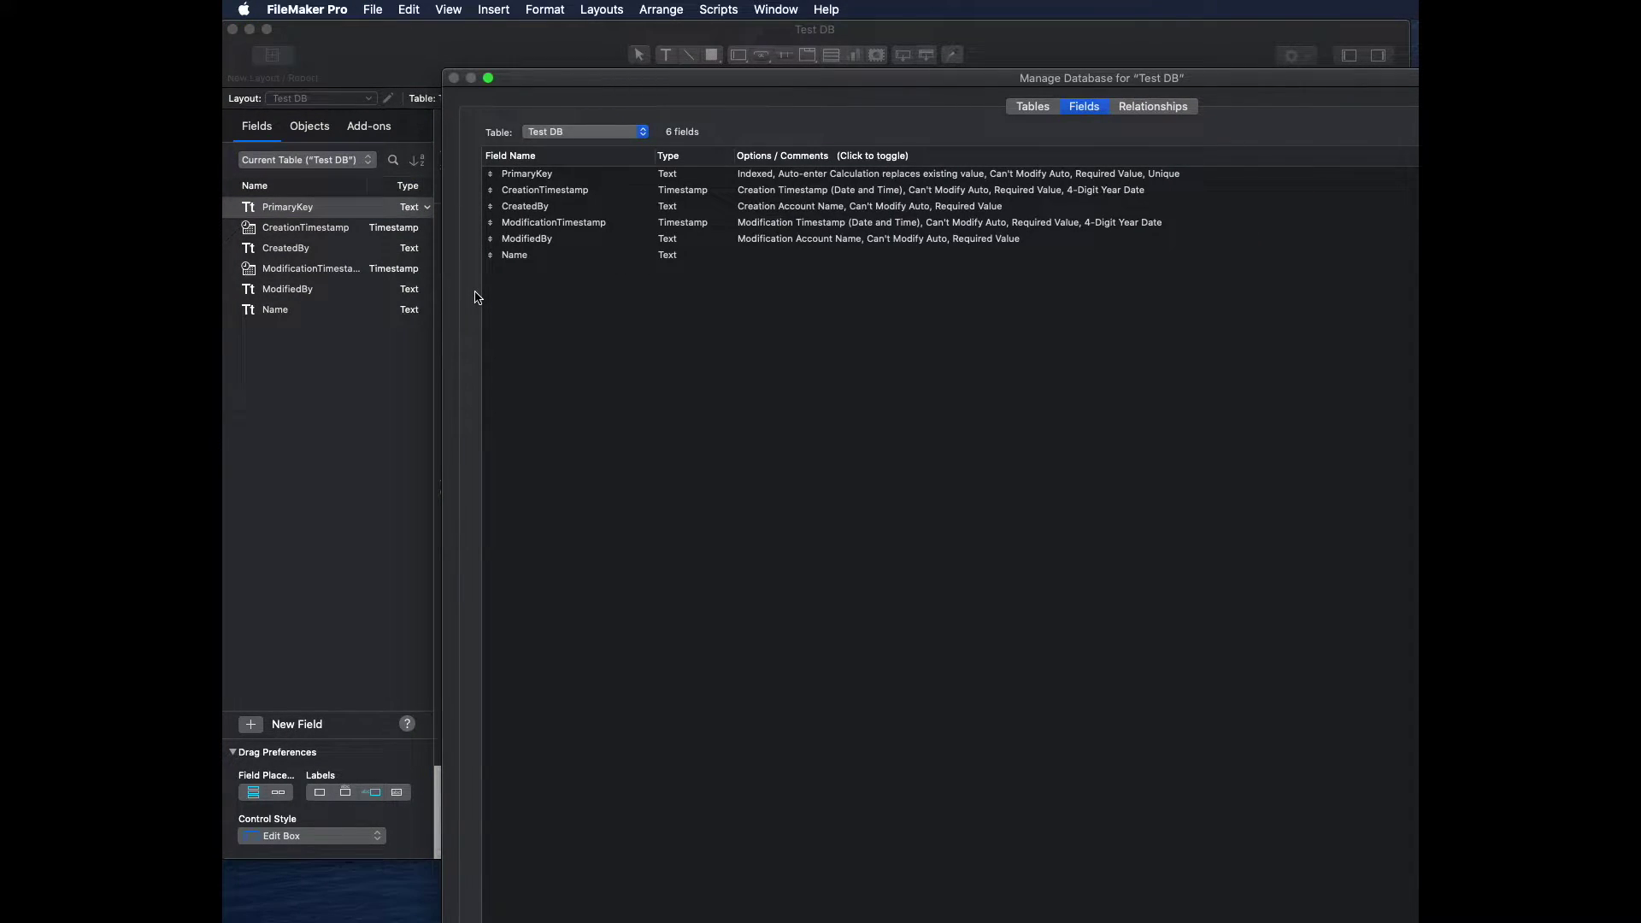
click(1183, 104)
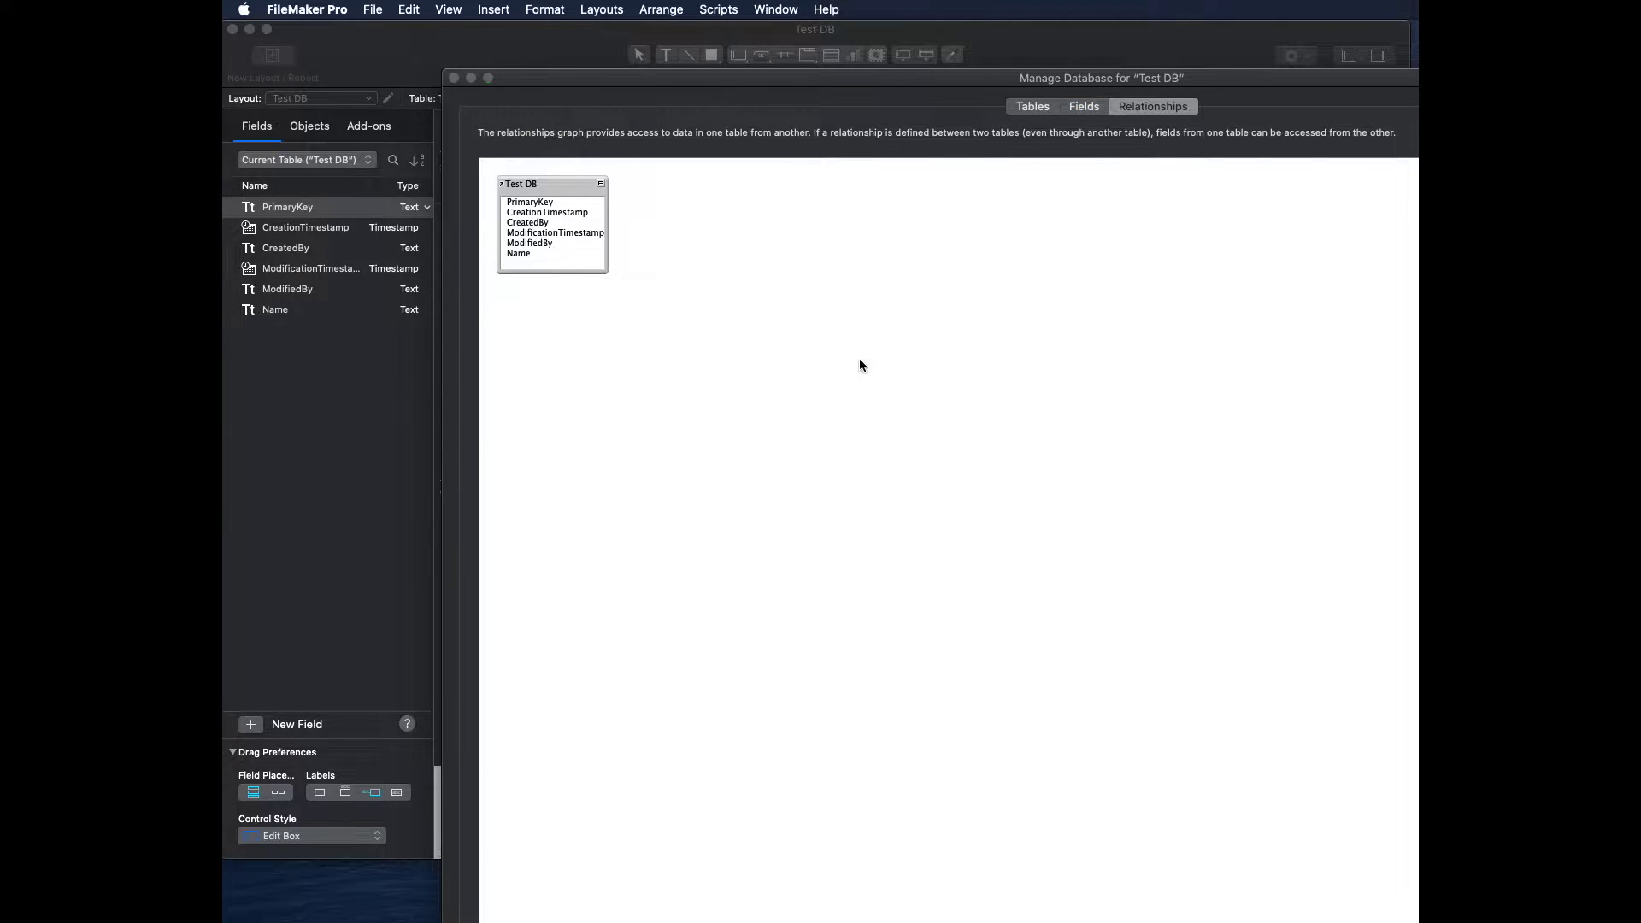
key(Escape)
click(809, 228)
click(844, 378)
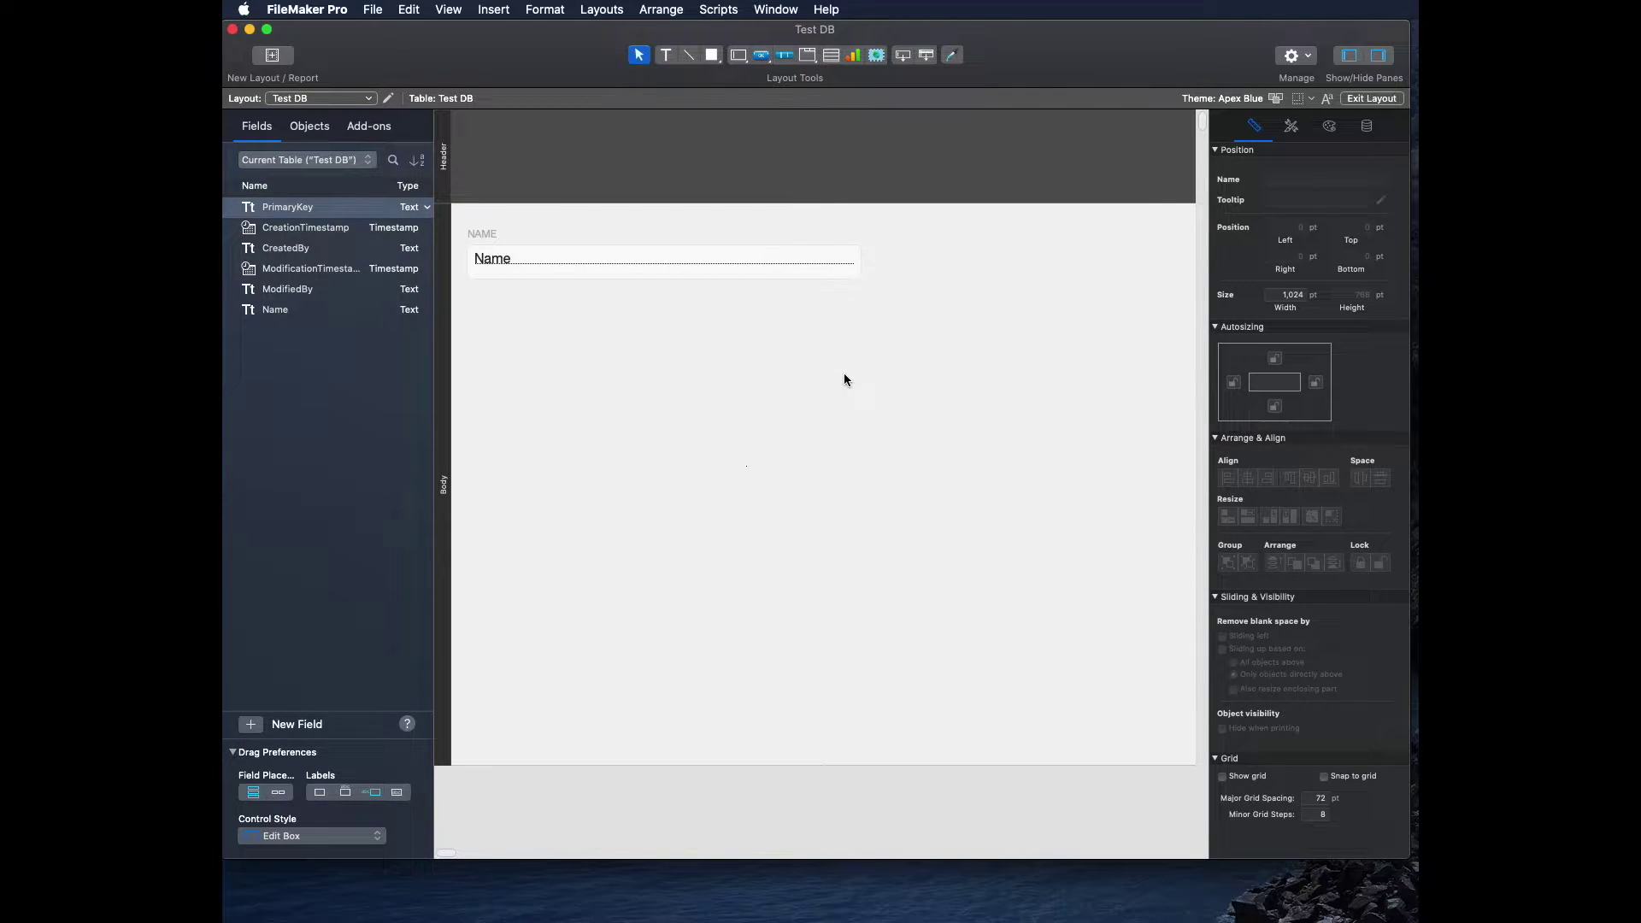
Step: Close Test DB, create another blank app named Second Test on the Desktop, and dismiss the welcome message
key(super+w)
click(378, 15)
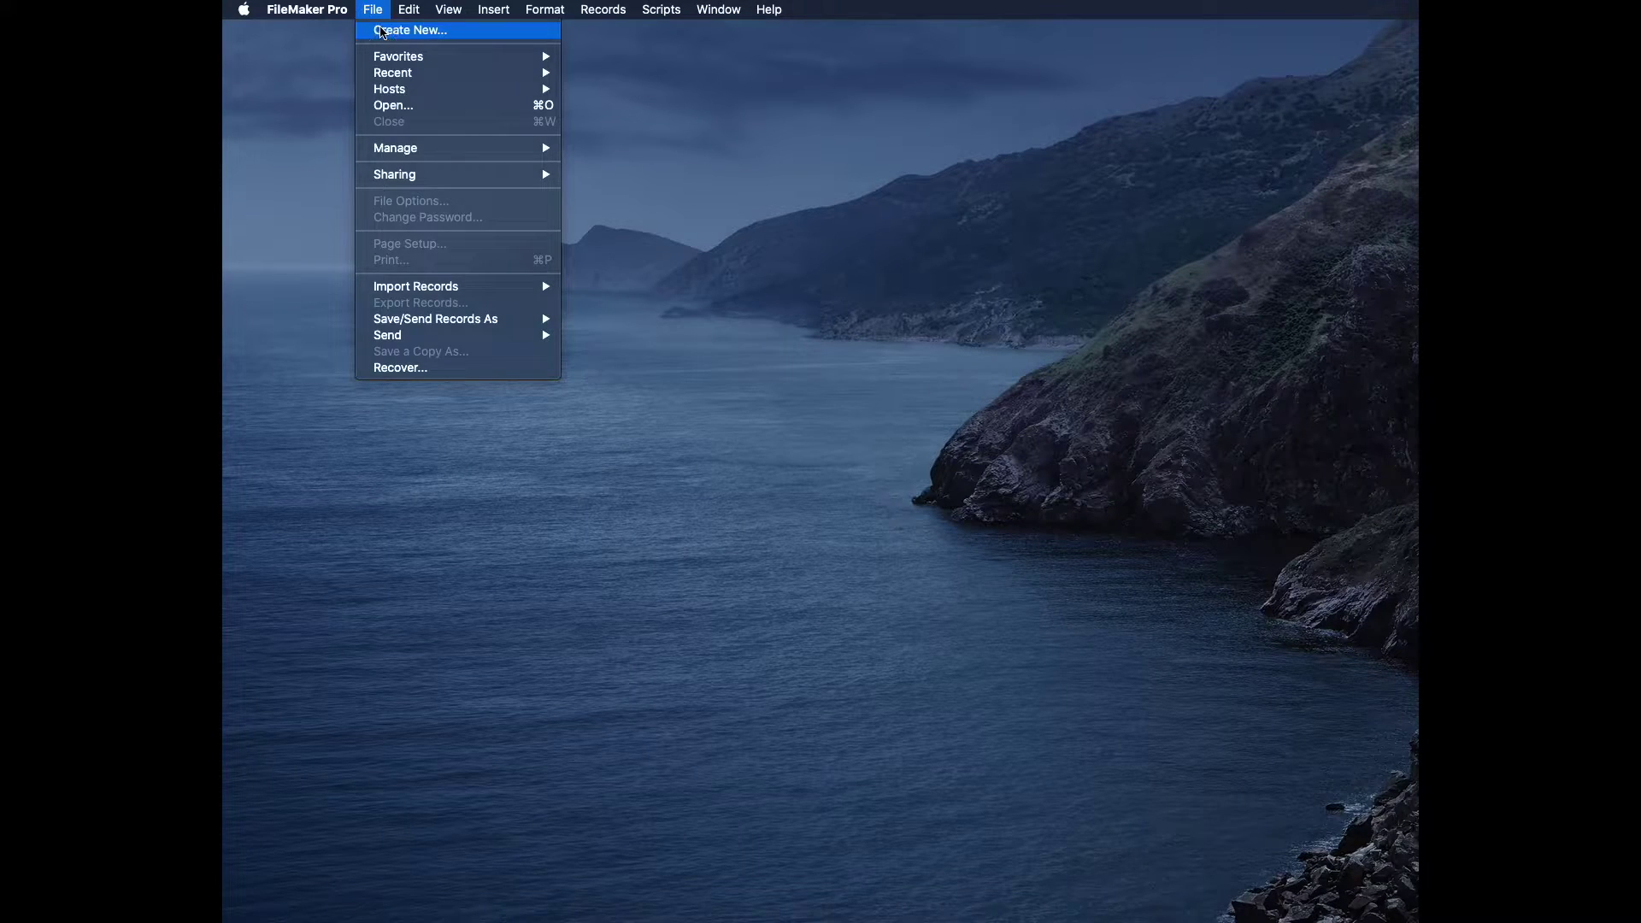
click(382, 29)
click(637, 150)
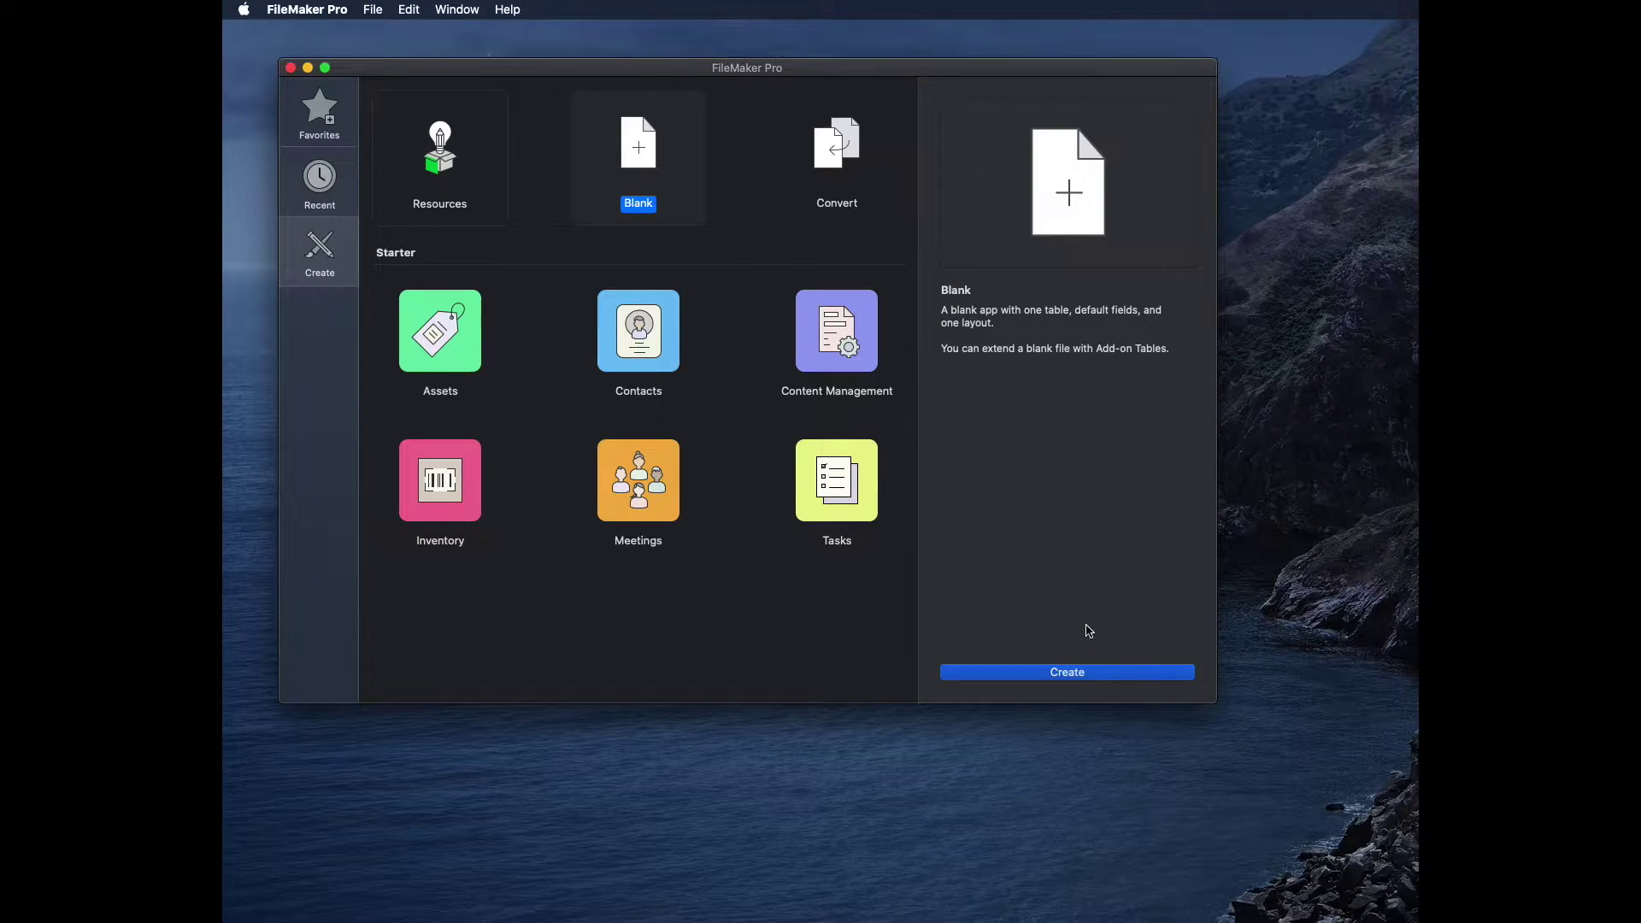
click(1067, 672)
text(Second T)
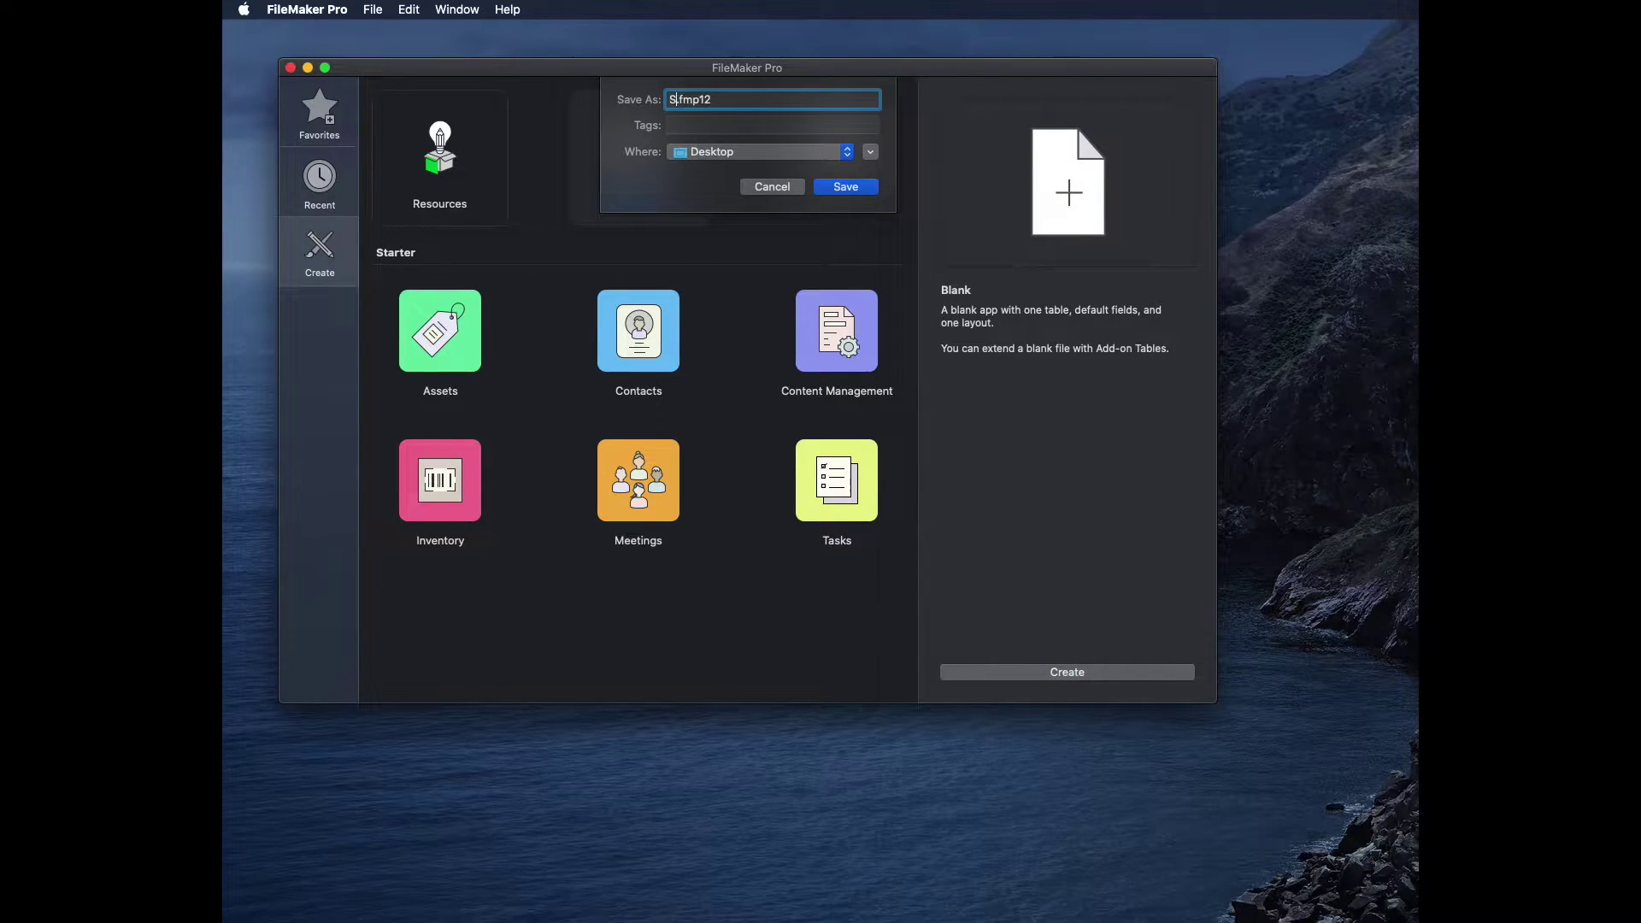
text(est)
key(Return)
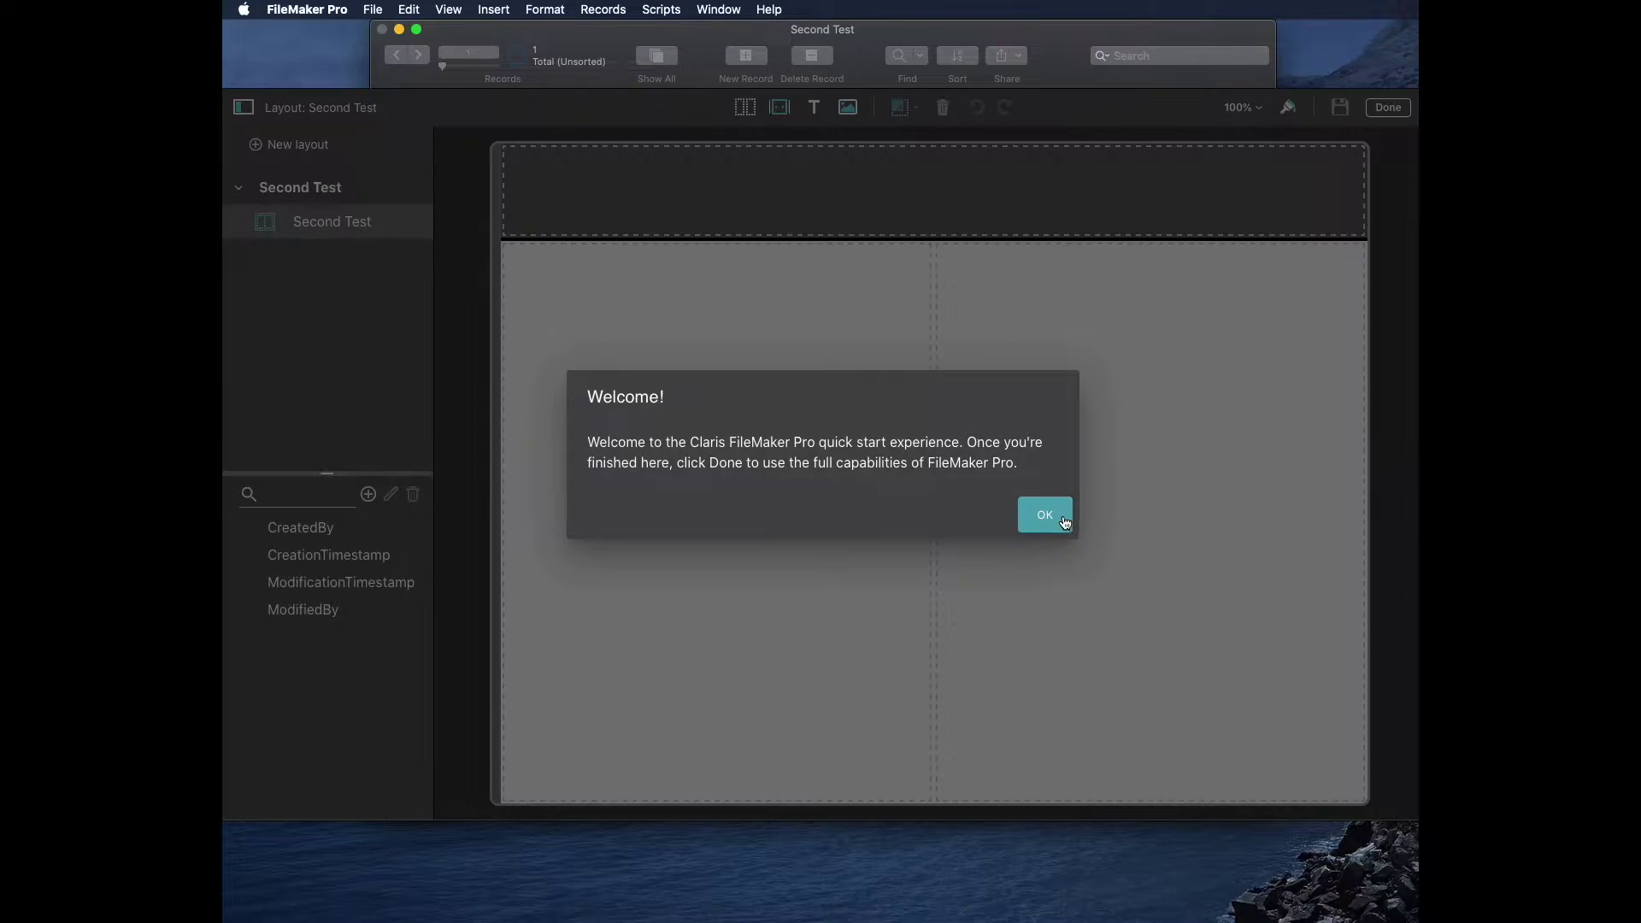
click(1064, 522)
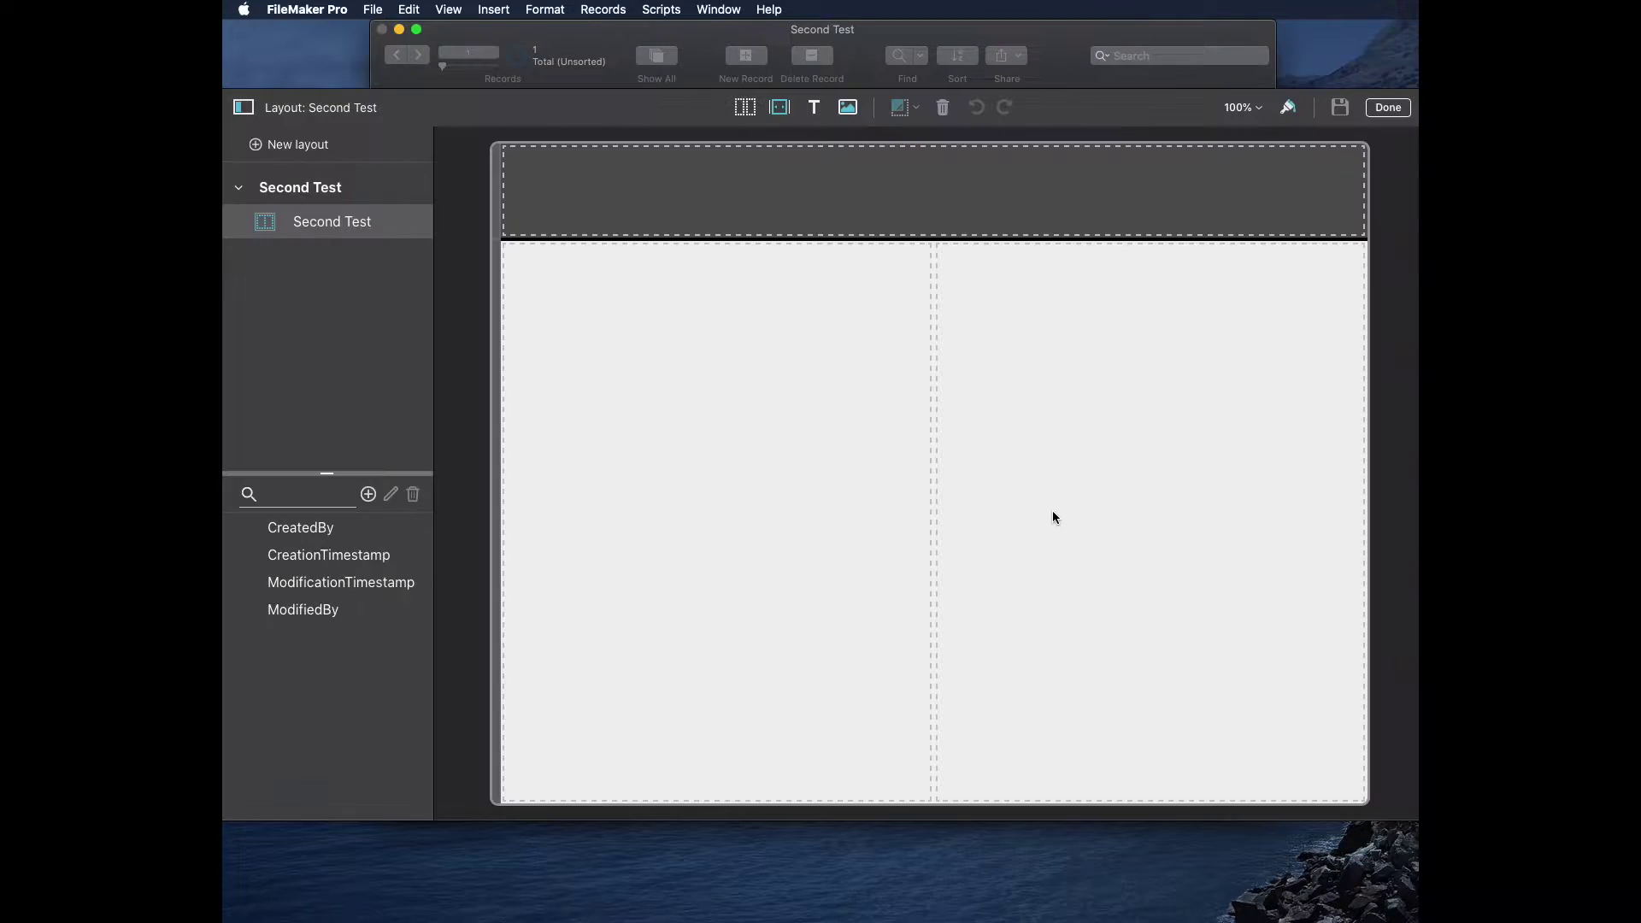
Step: Set up a new Form layout named Contact Detail that uses fields from a new table called Contact
click(281, 147)
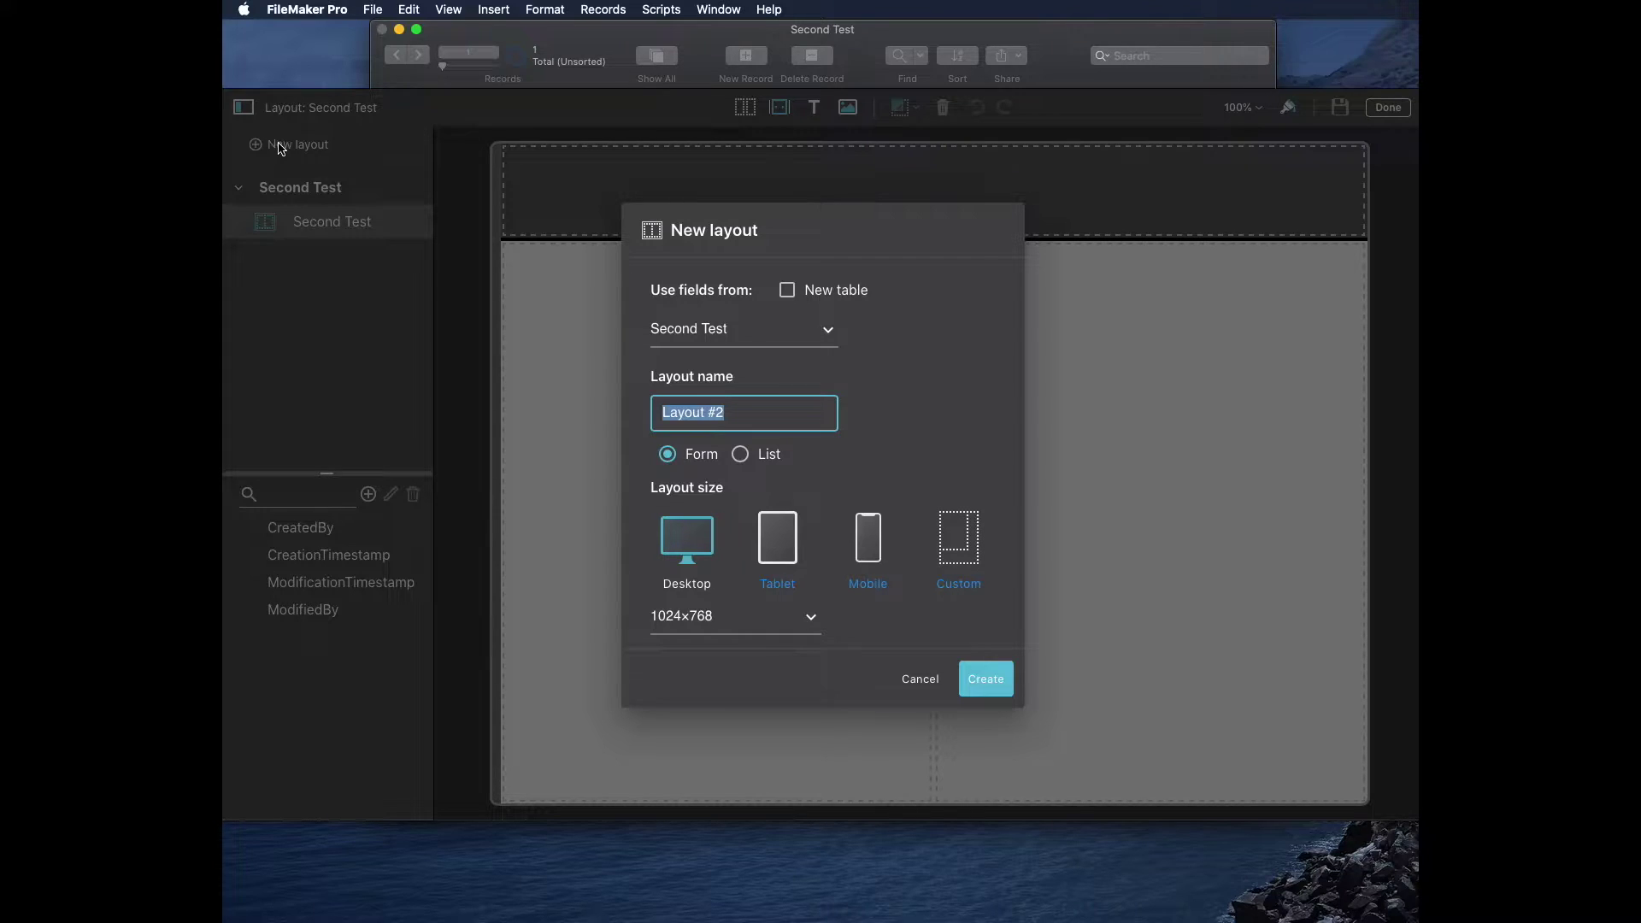
click(787, 291)
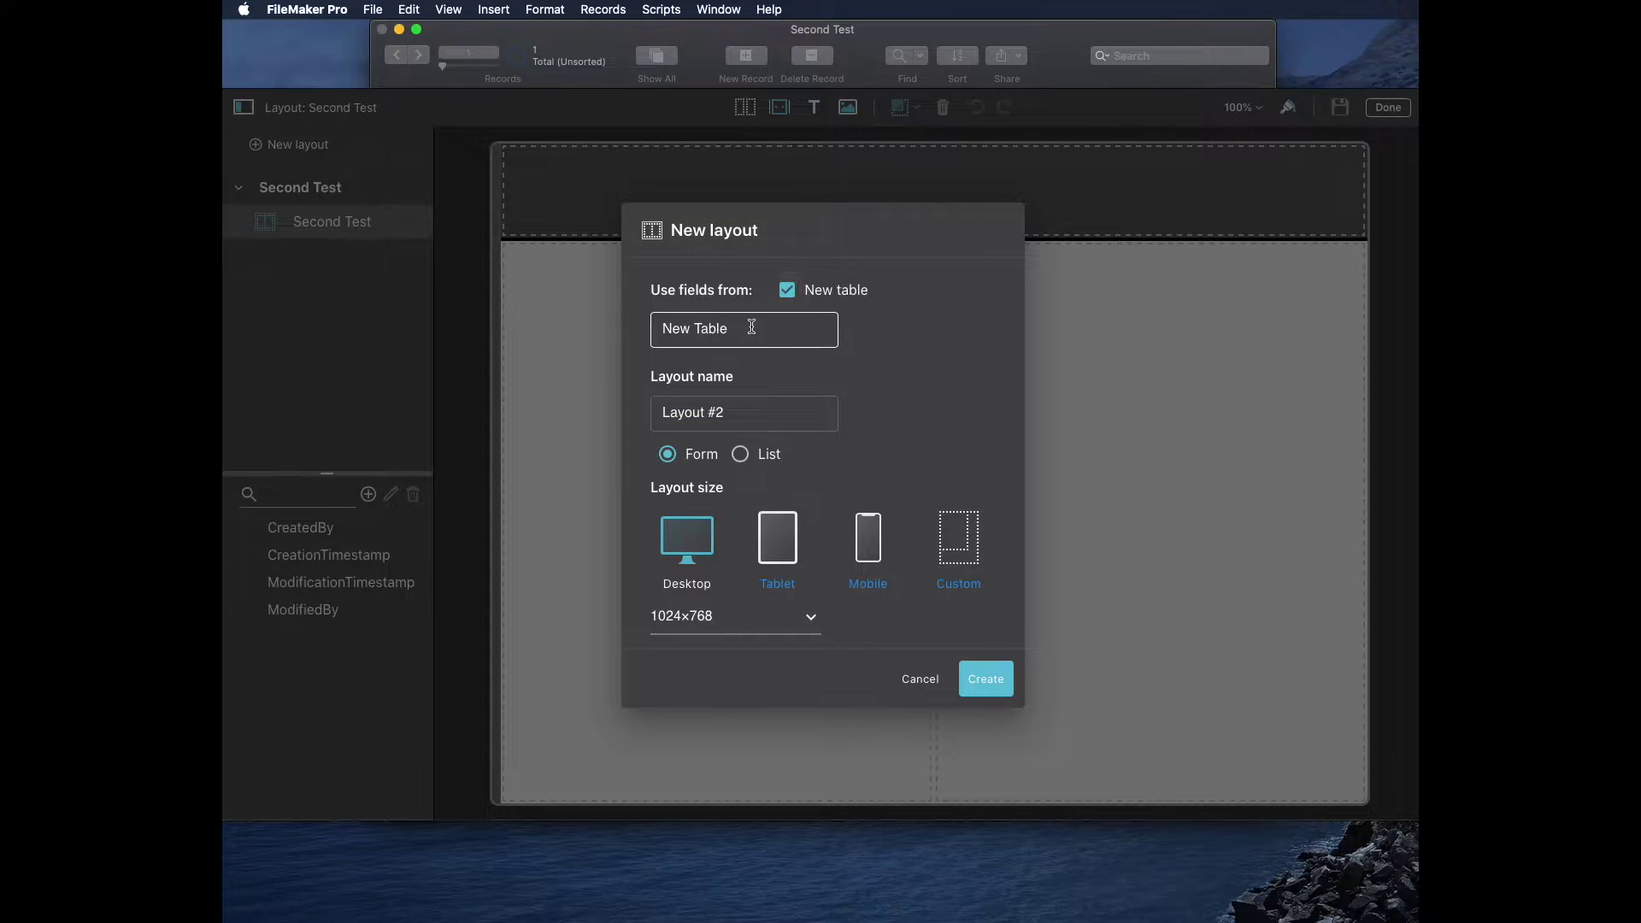
drag(751, 322, 663, 315)
text(Contact)
key(Tab)
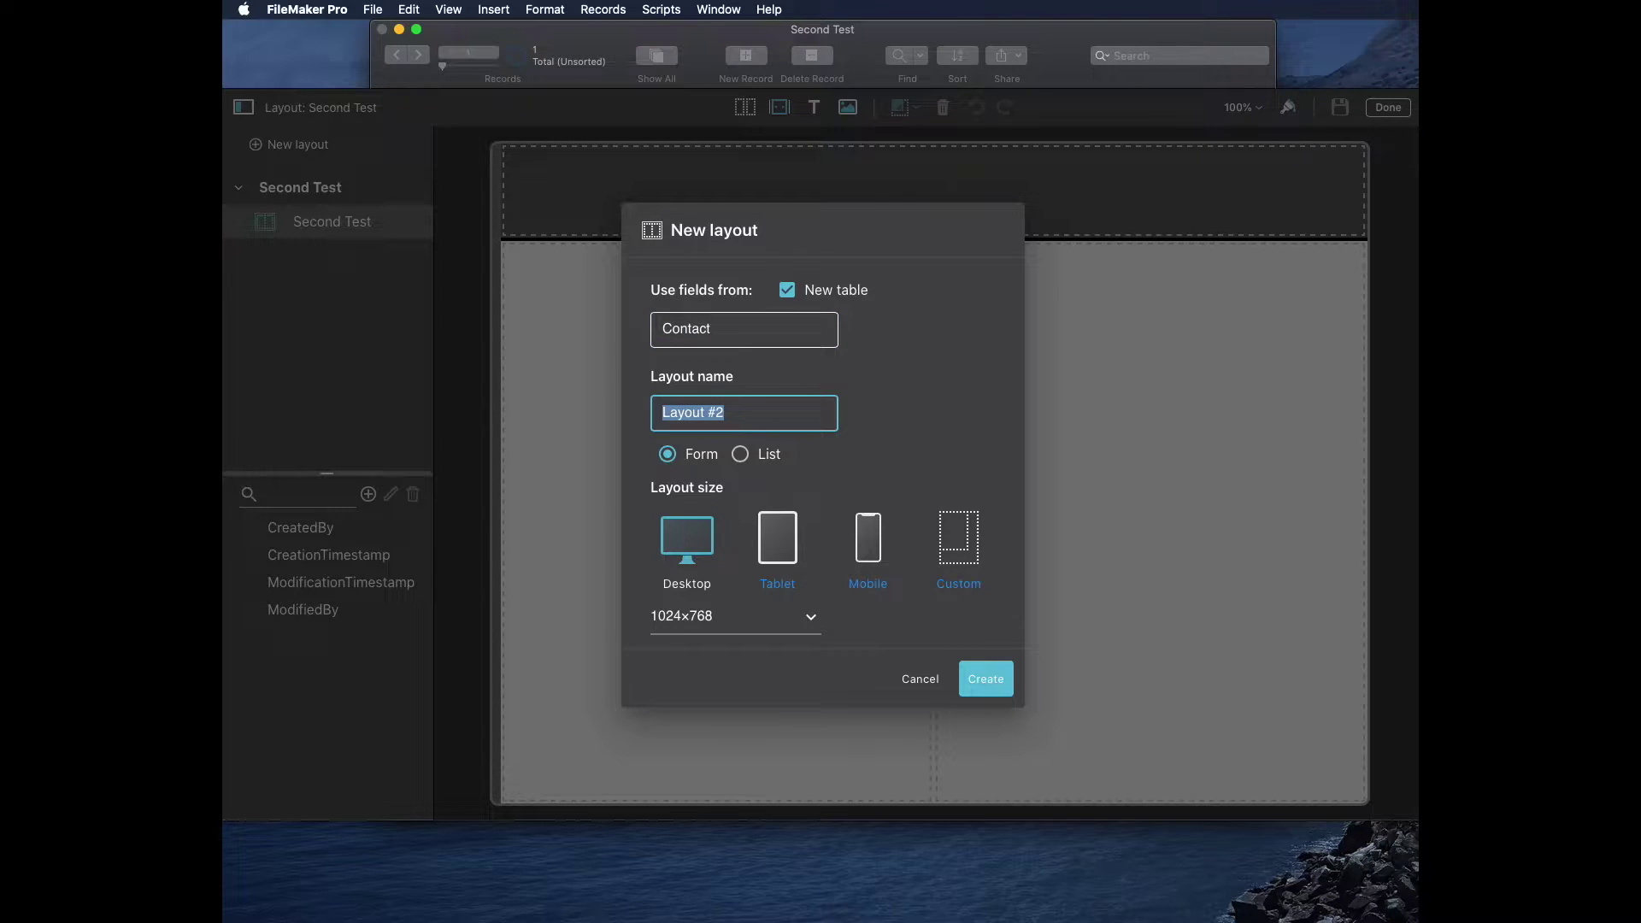
text(Contact Detail)
click(740, 454)
click(677, 462)
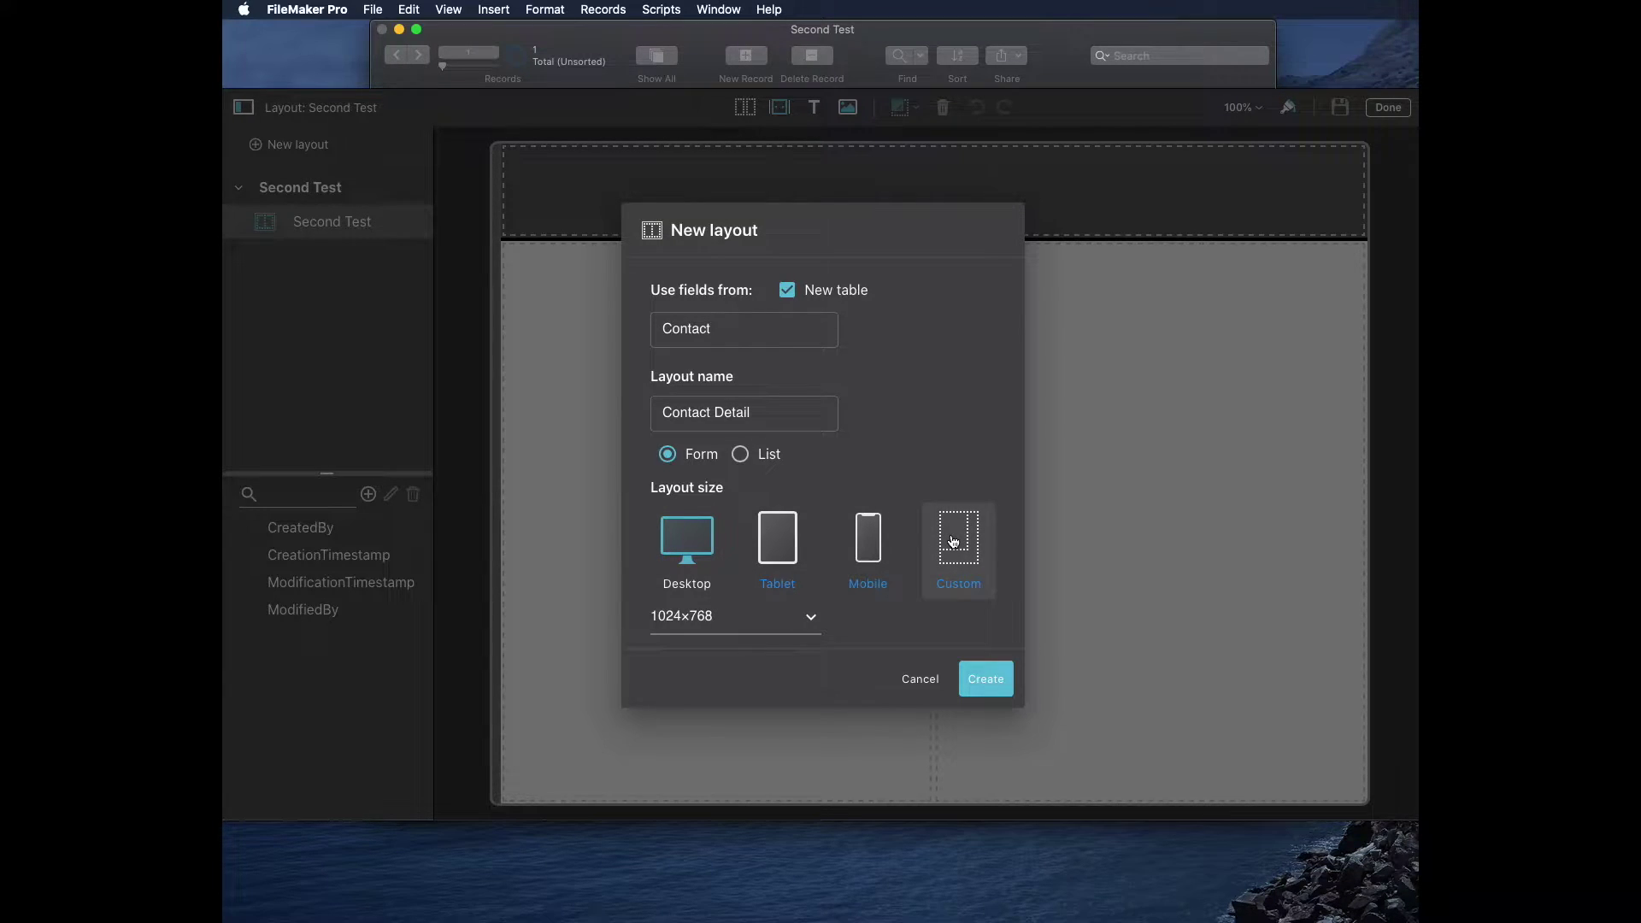
Step: Examine the preset sizes offered for Desktop, Tablet and Mobile layouts
click(719, 619)
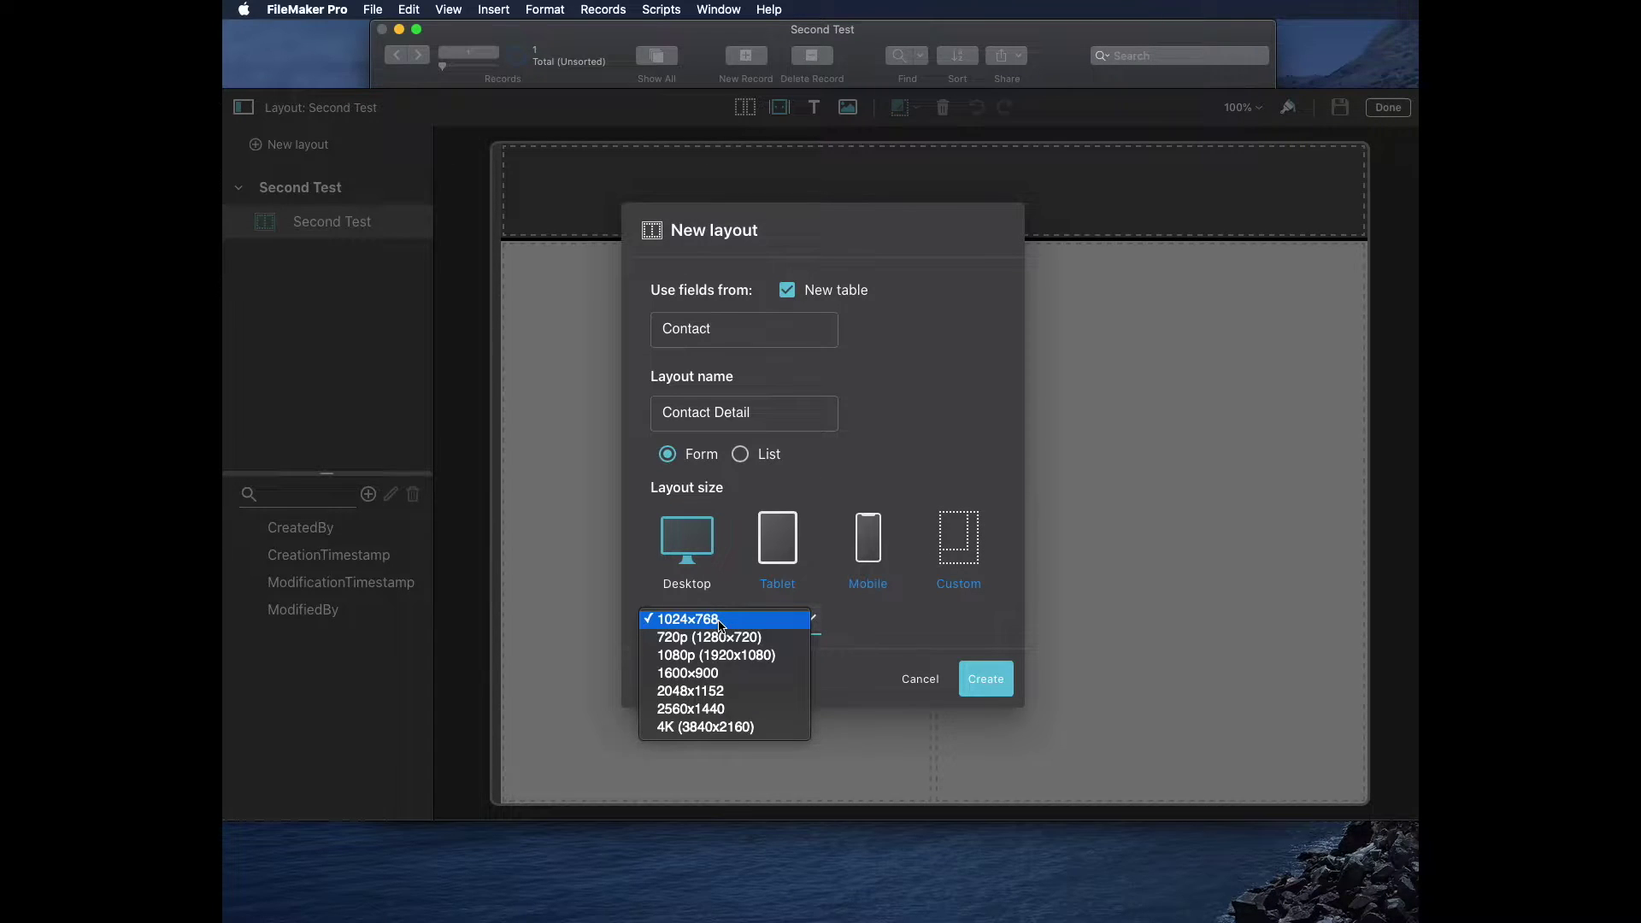
click(720, 620)
click(777, 538)
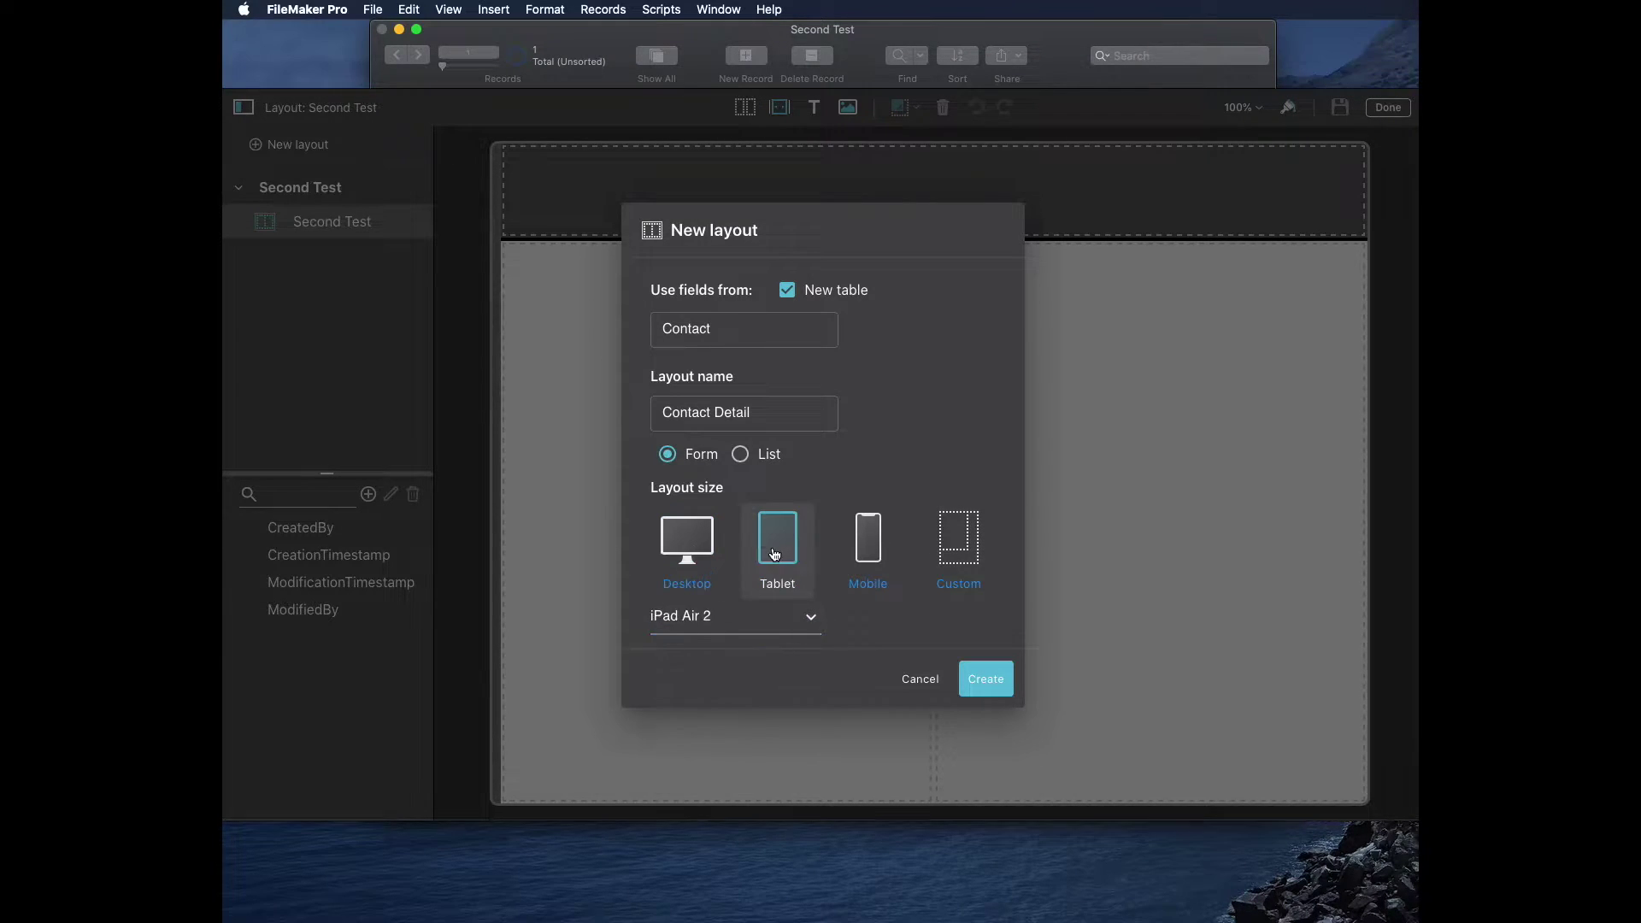
click(725, 618)
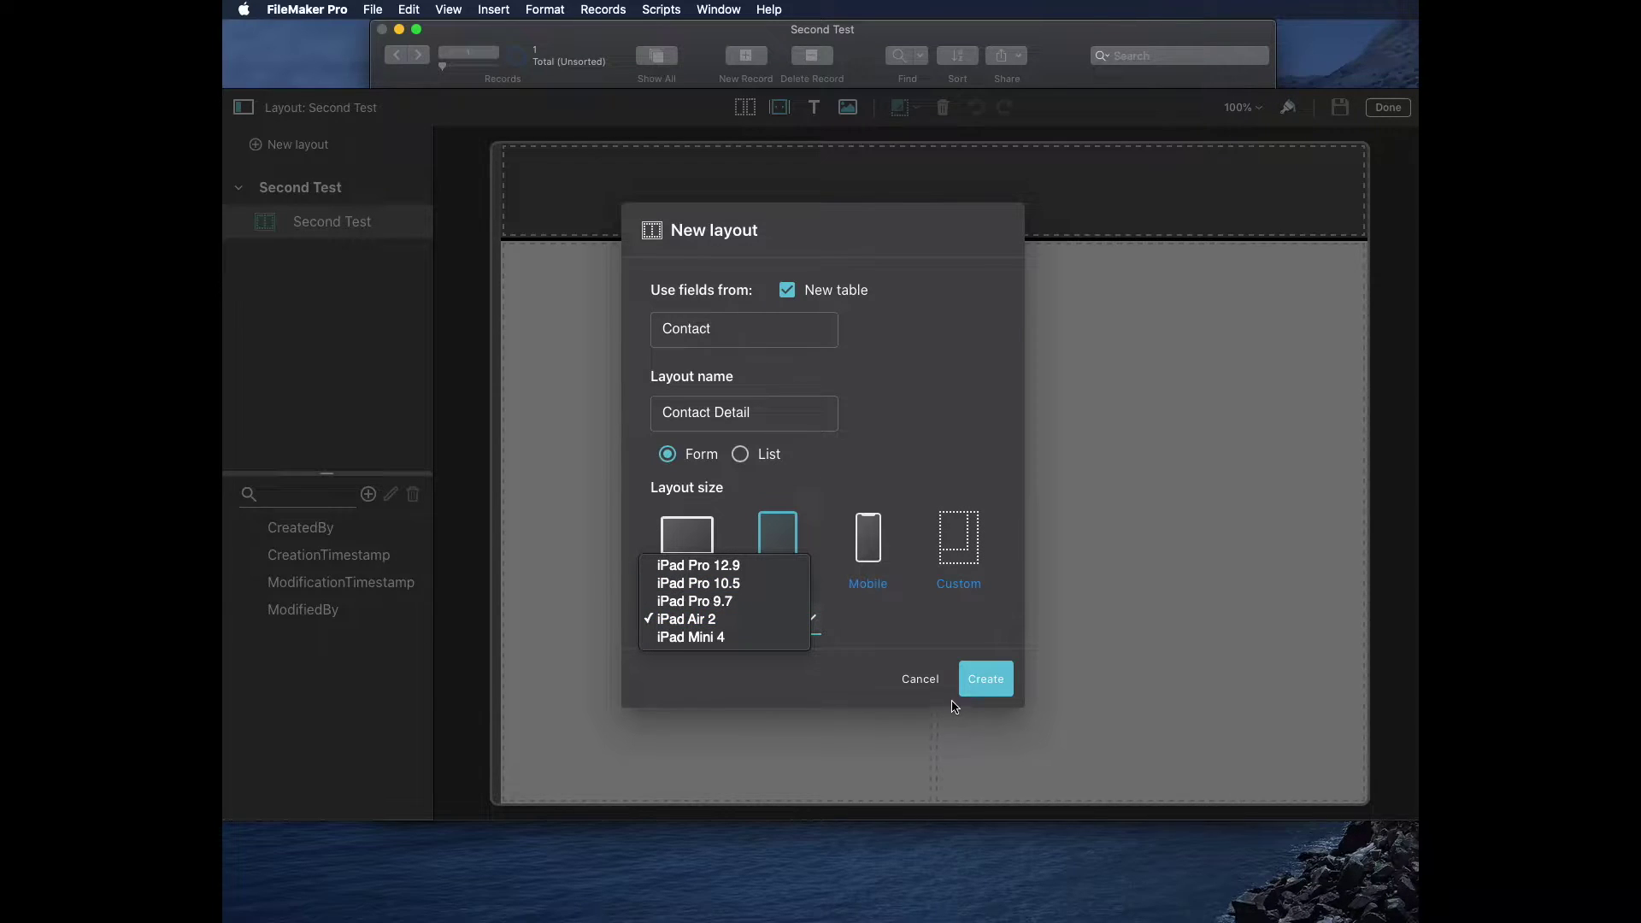
click(901, 636)
click(867, 531)
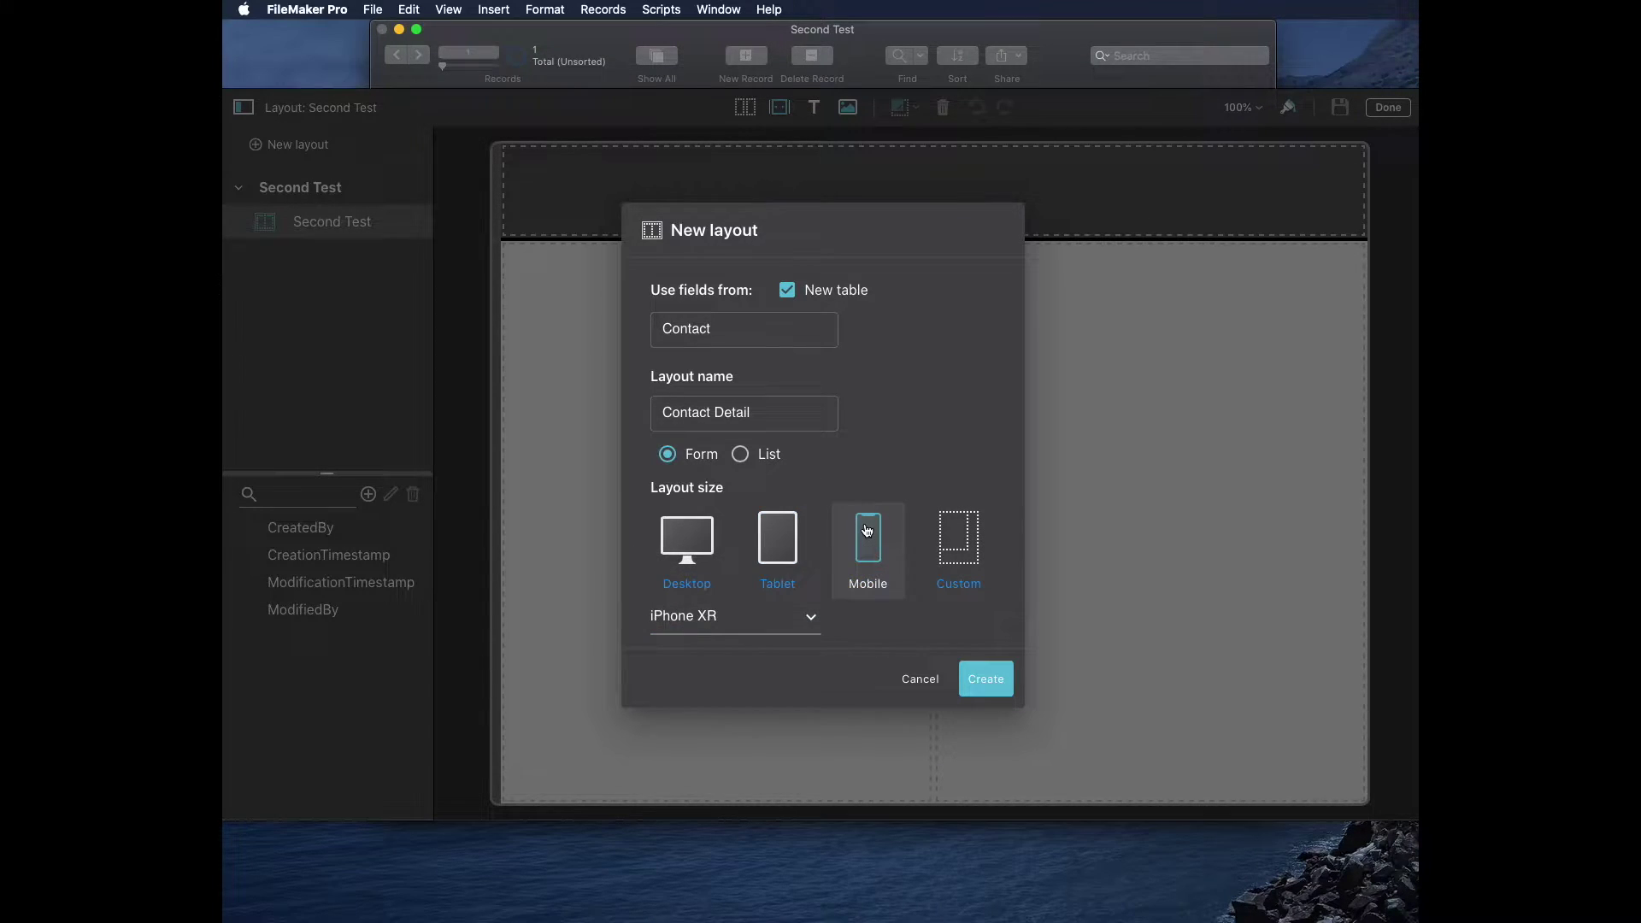
click(779, 615)
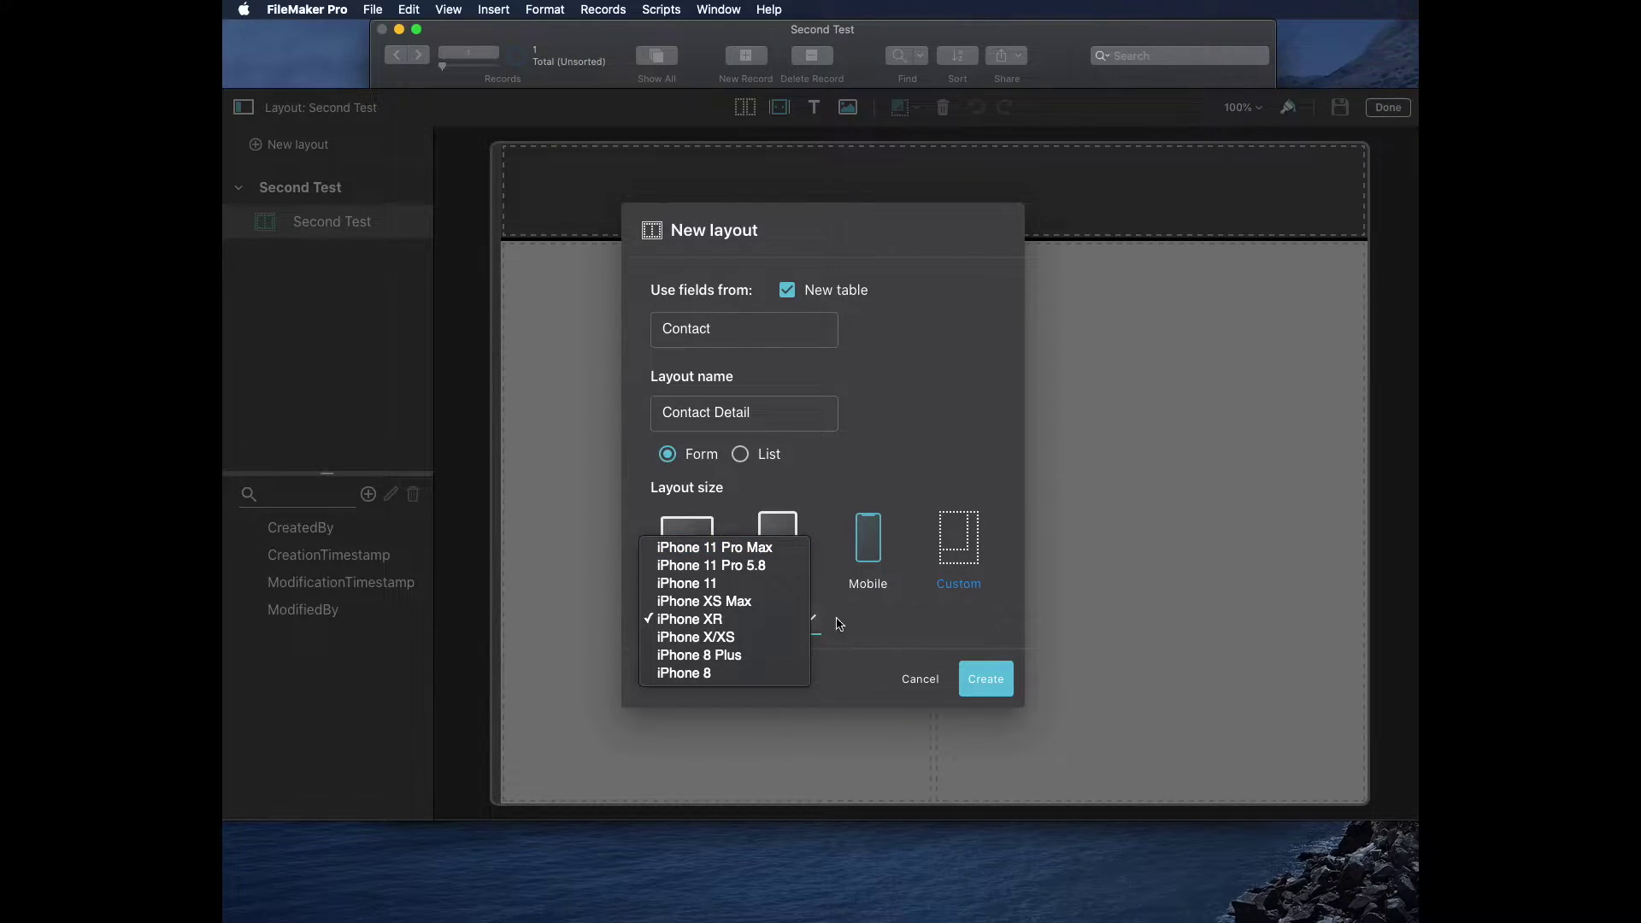
click(916, 605)
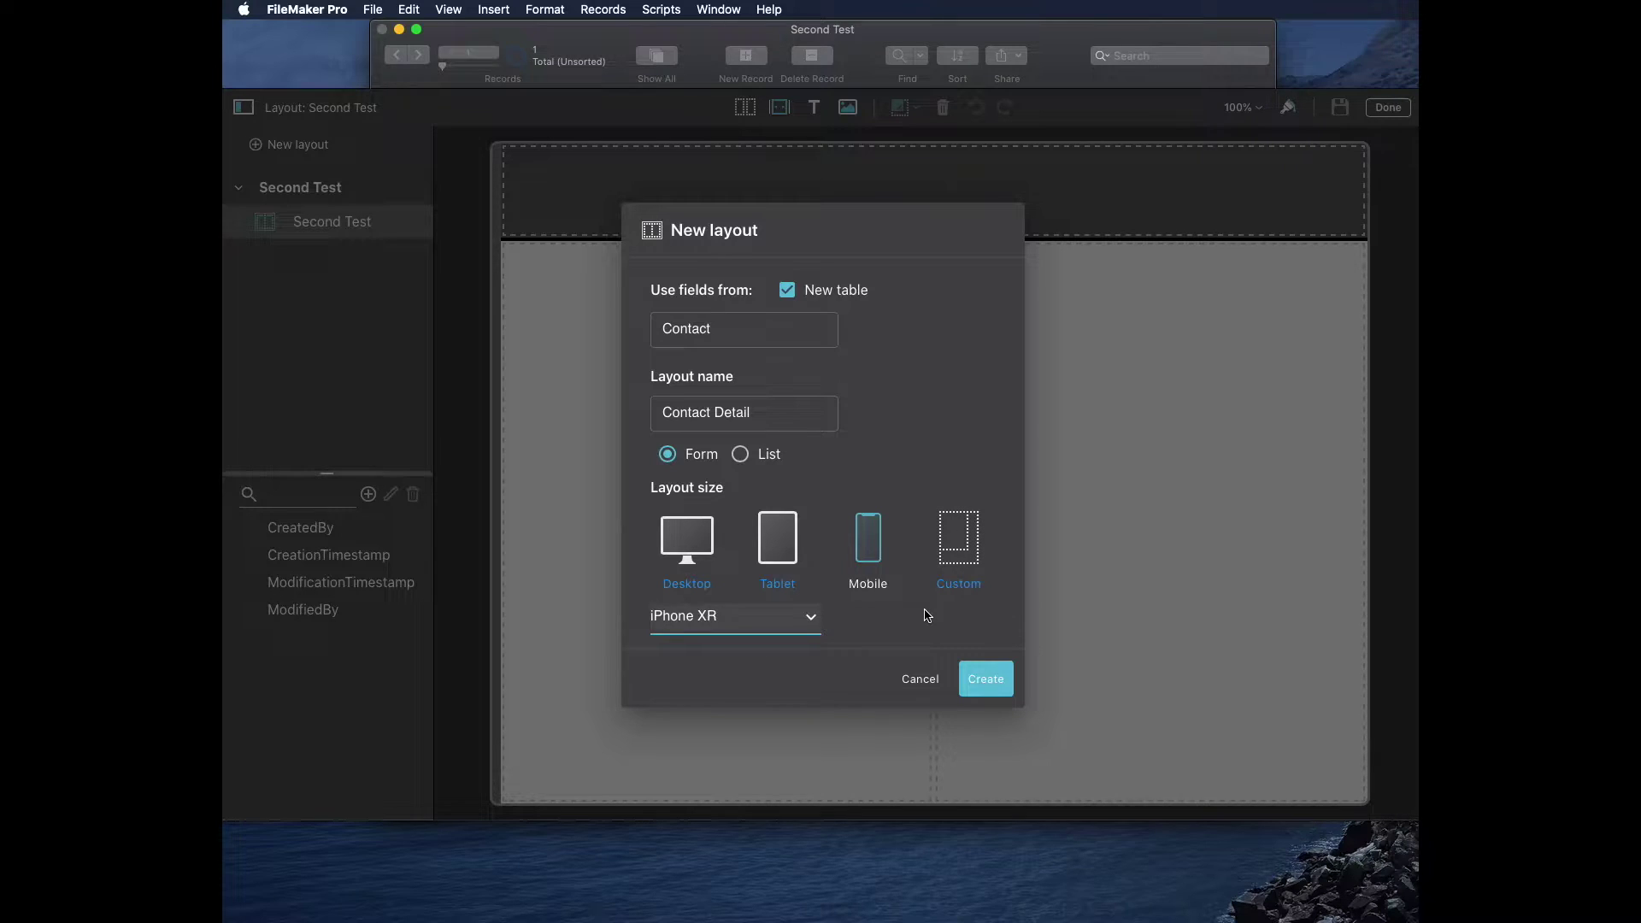
Step: Set the layout size to Desktop 720p (1280×720) and create the Contact Detail layout
click(686, 545)
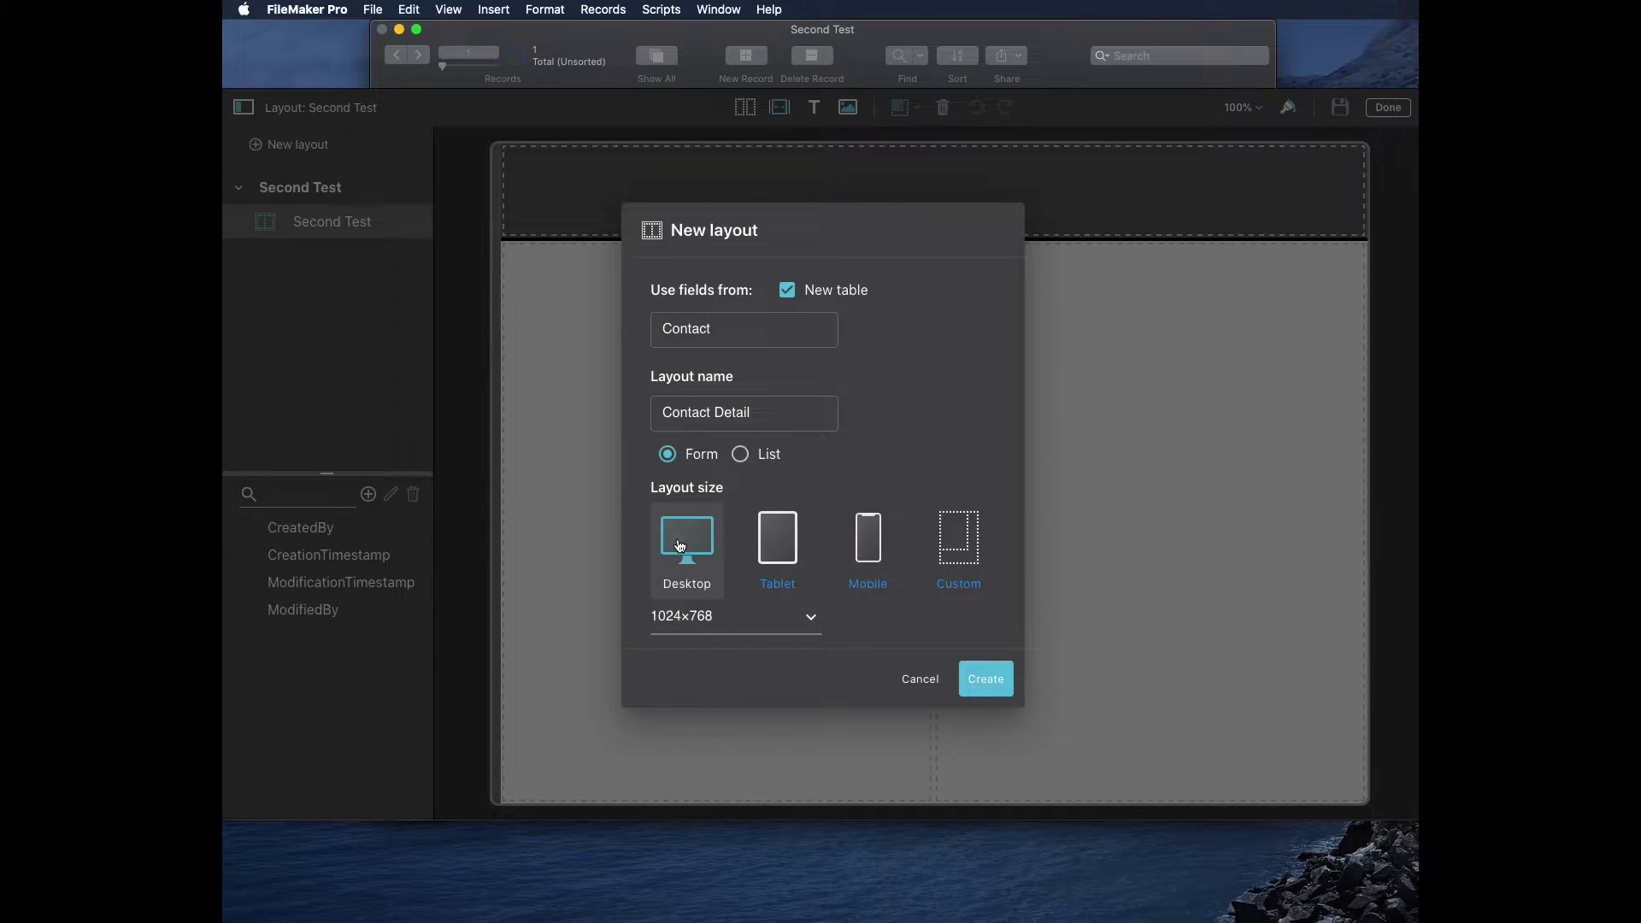
click(723, 617)
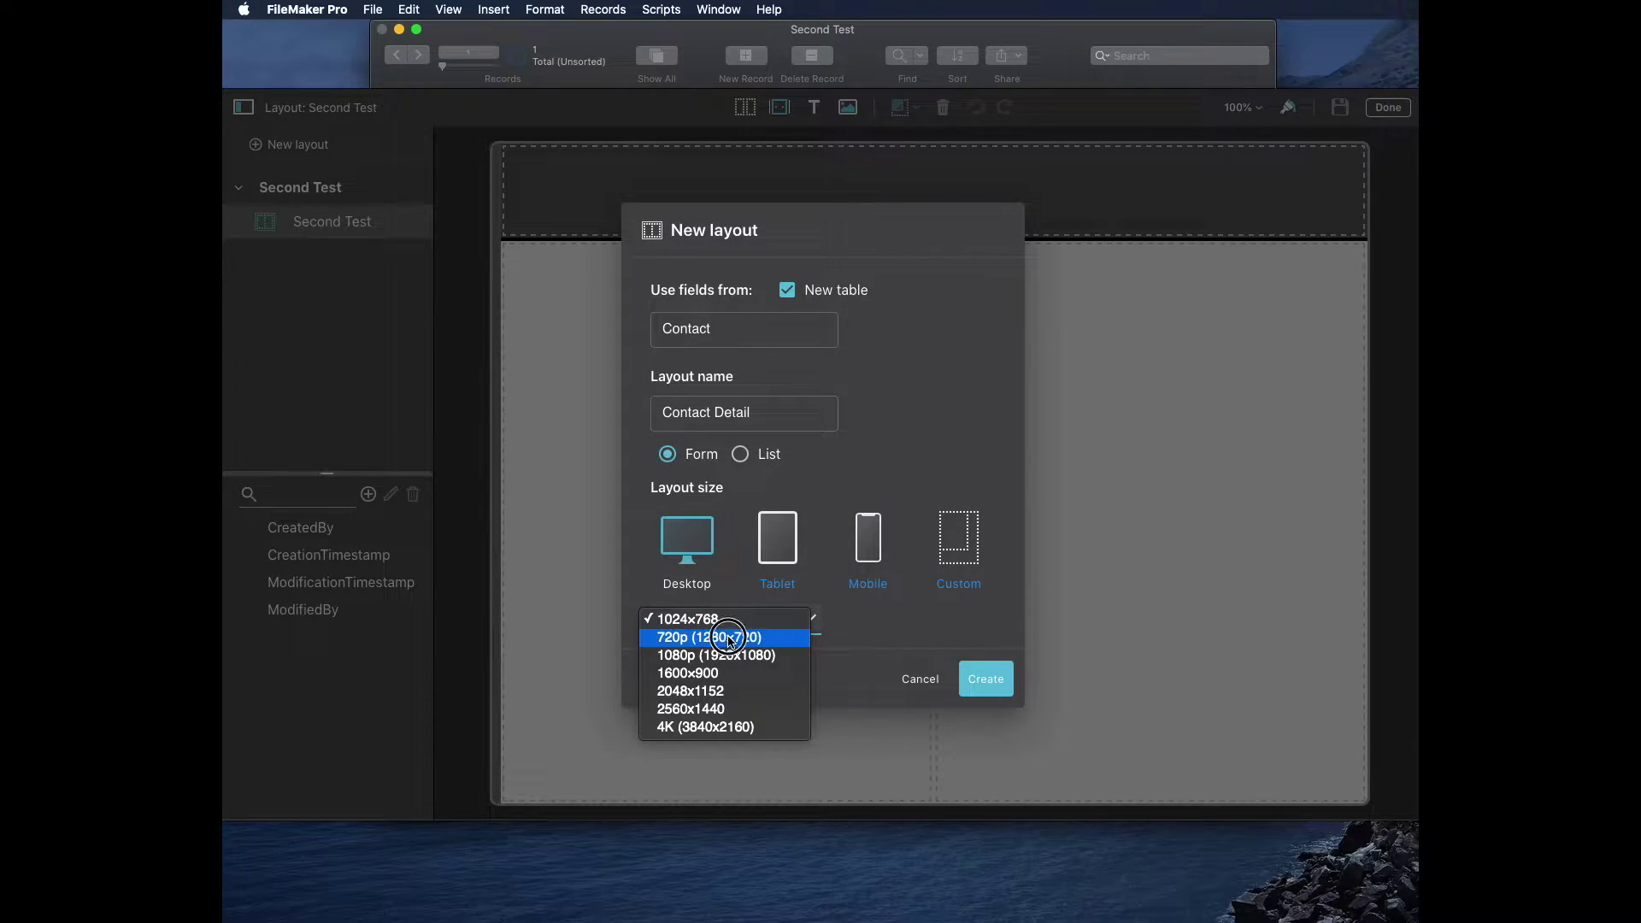
click(727, 637)
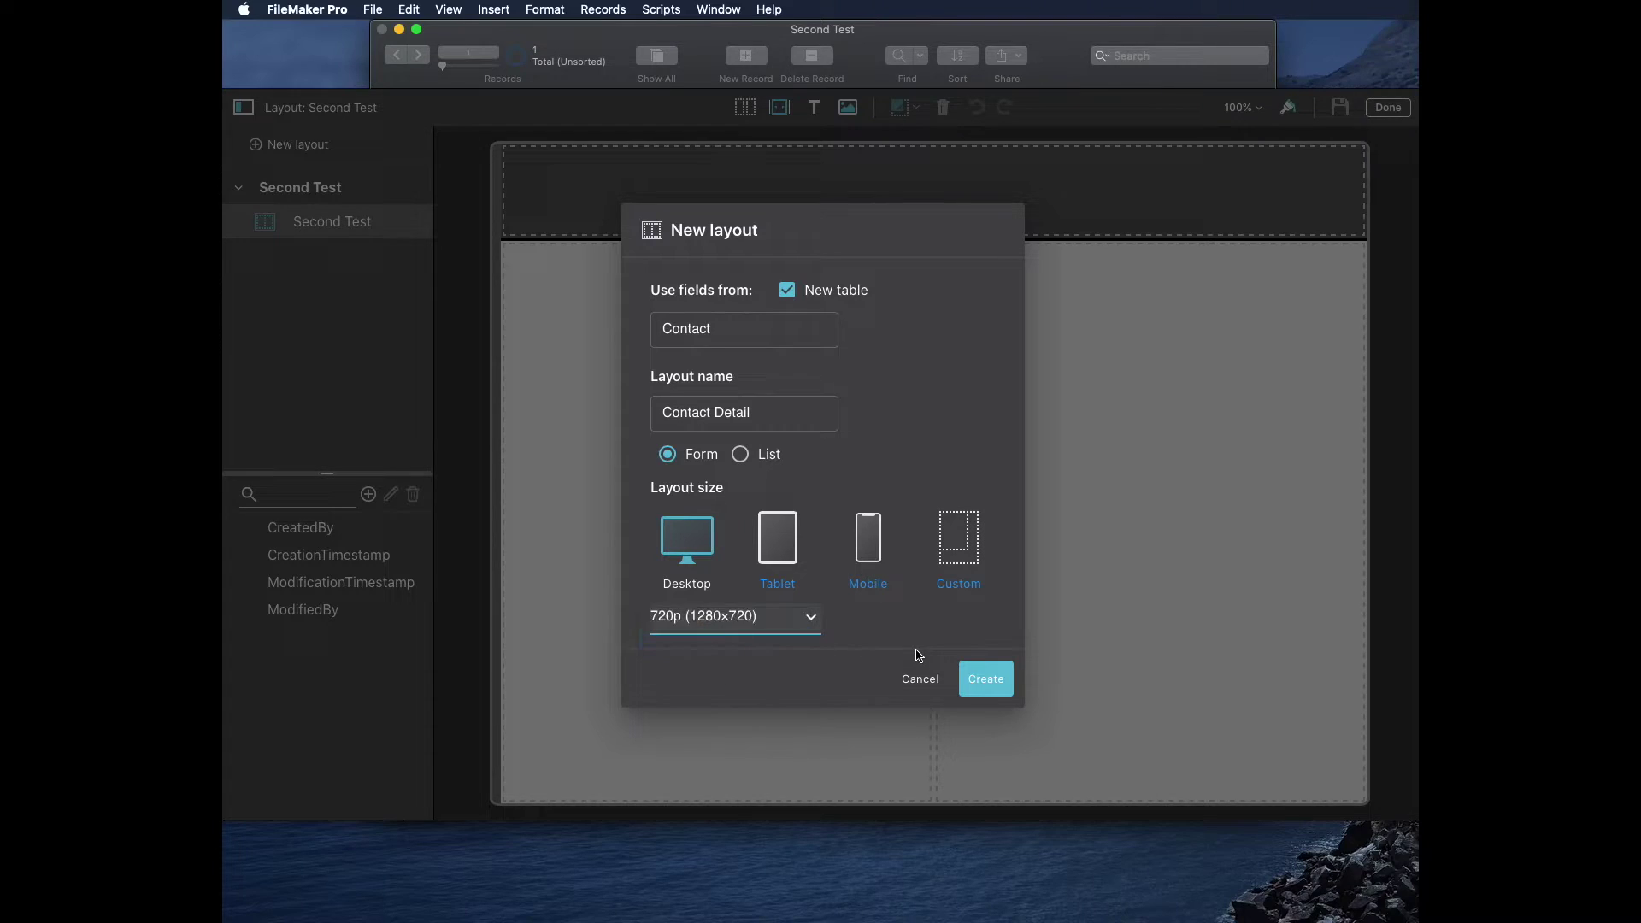
click(983, 679)
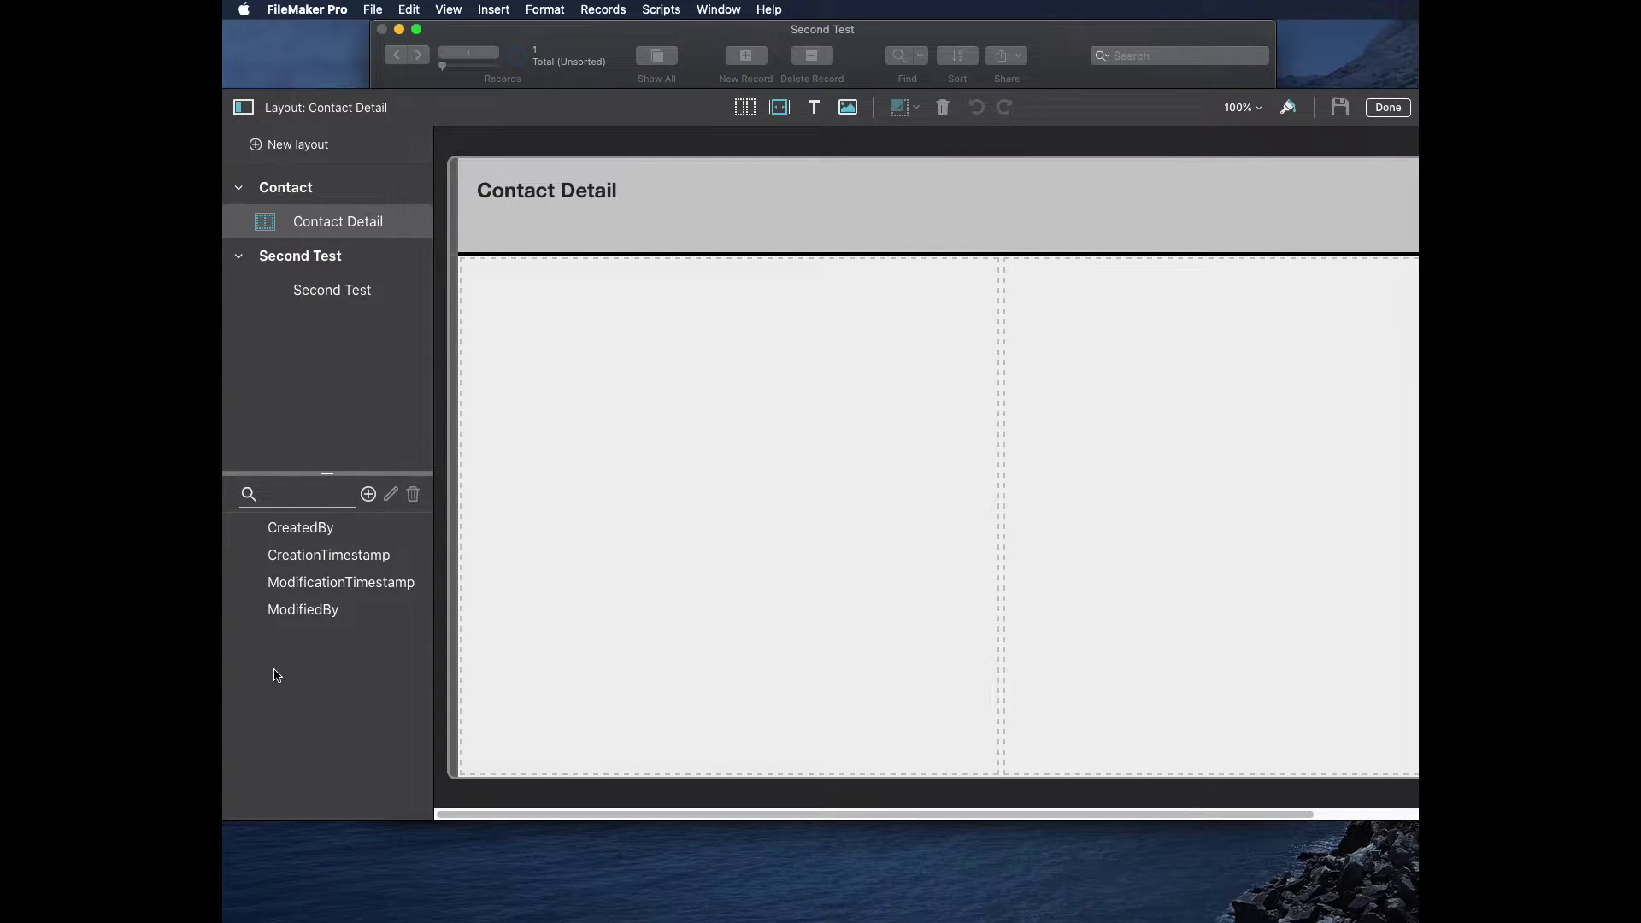
Step: Create a Text field named First Name in the Contact table, with new fields added to the layout
click(368, 495)
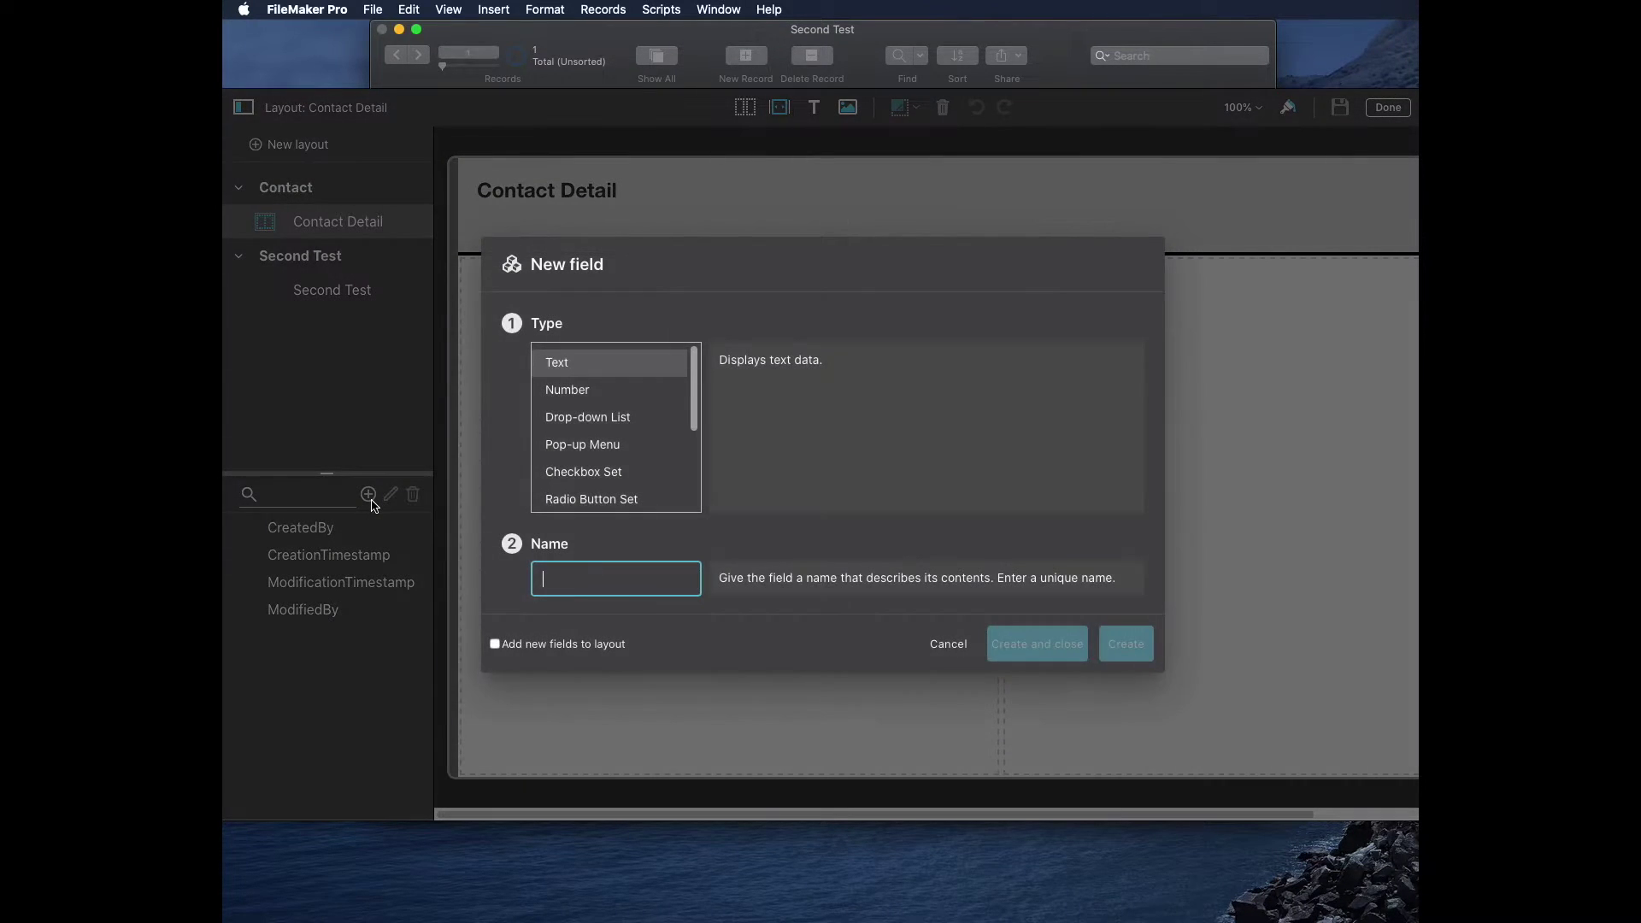
text(First Name)
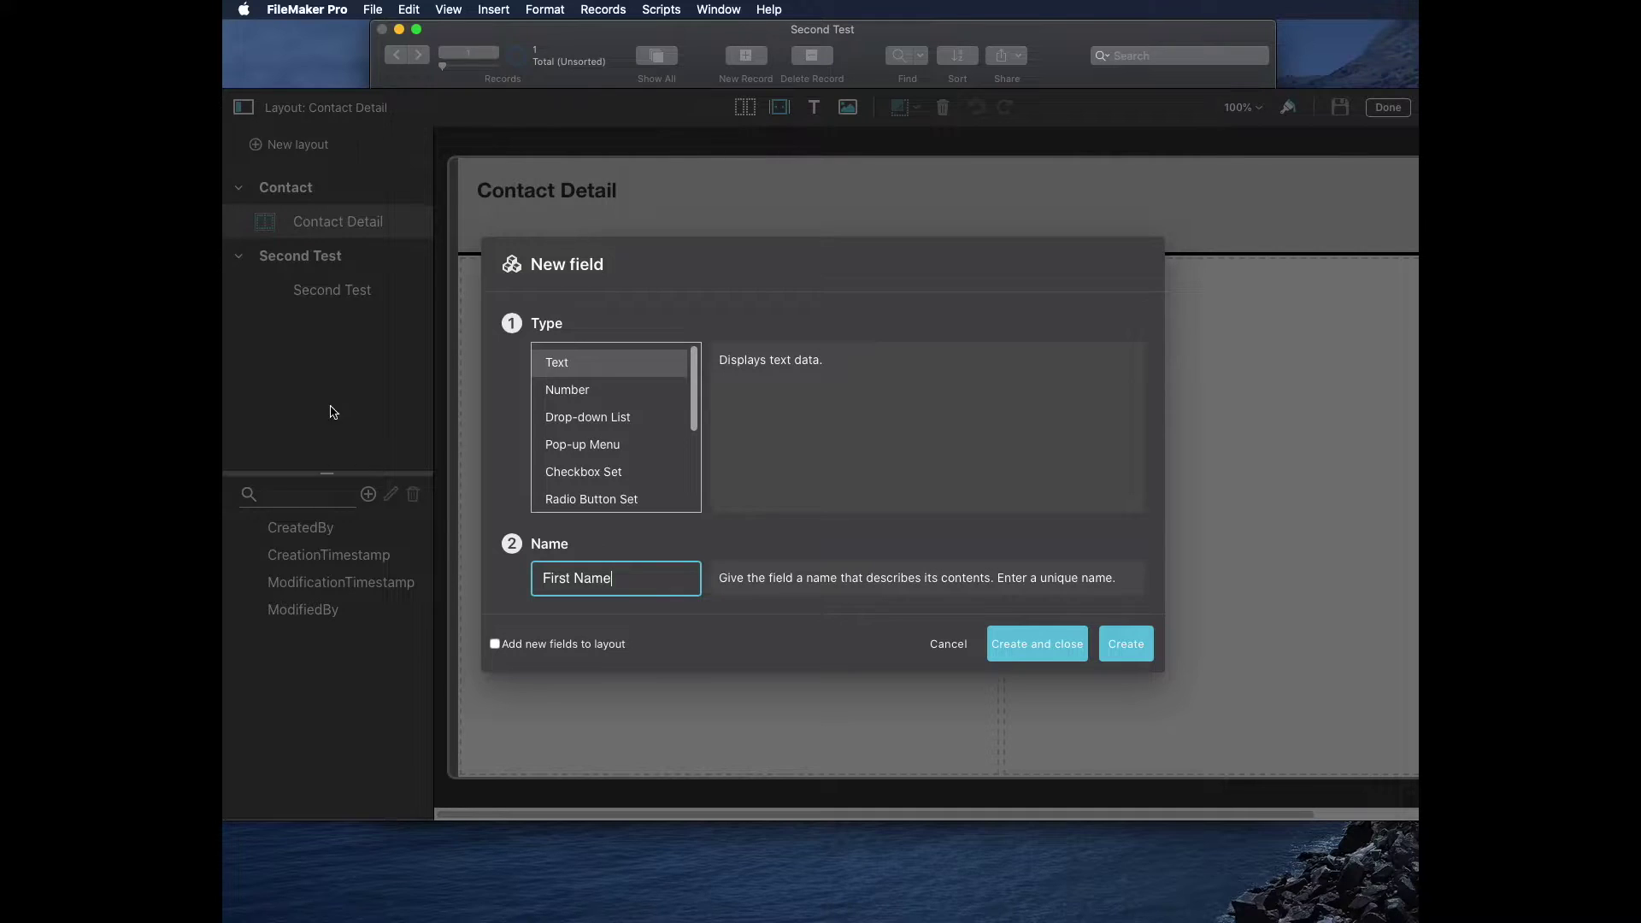
drag(693, 414, 695, 366)
click(495, 644)
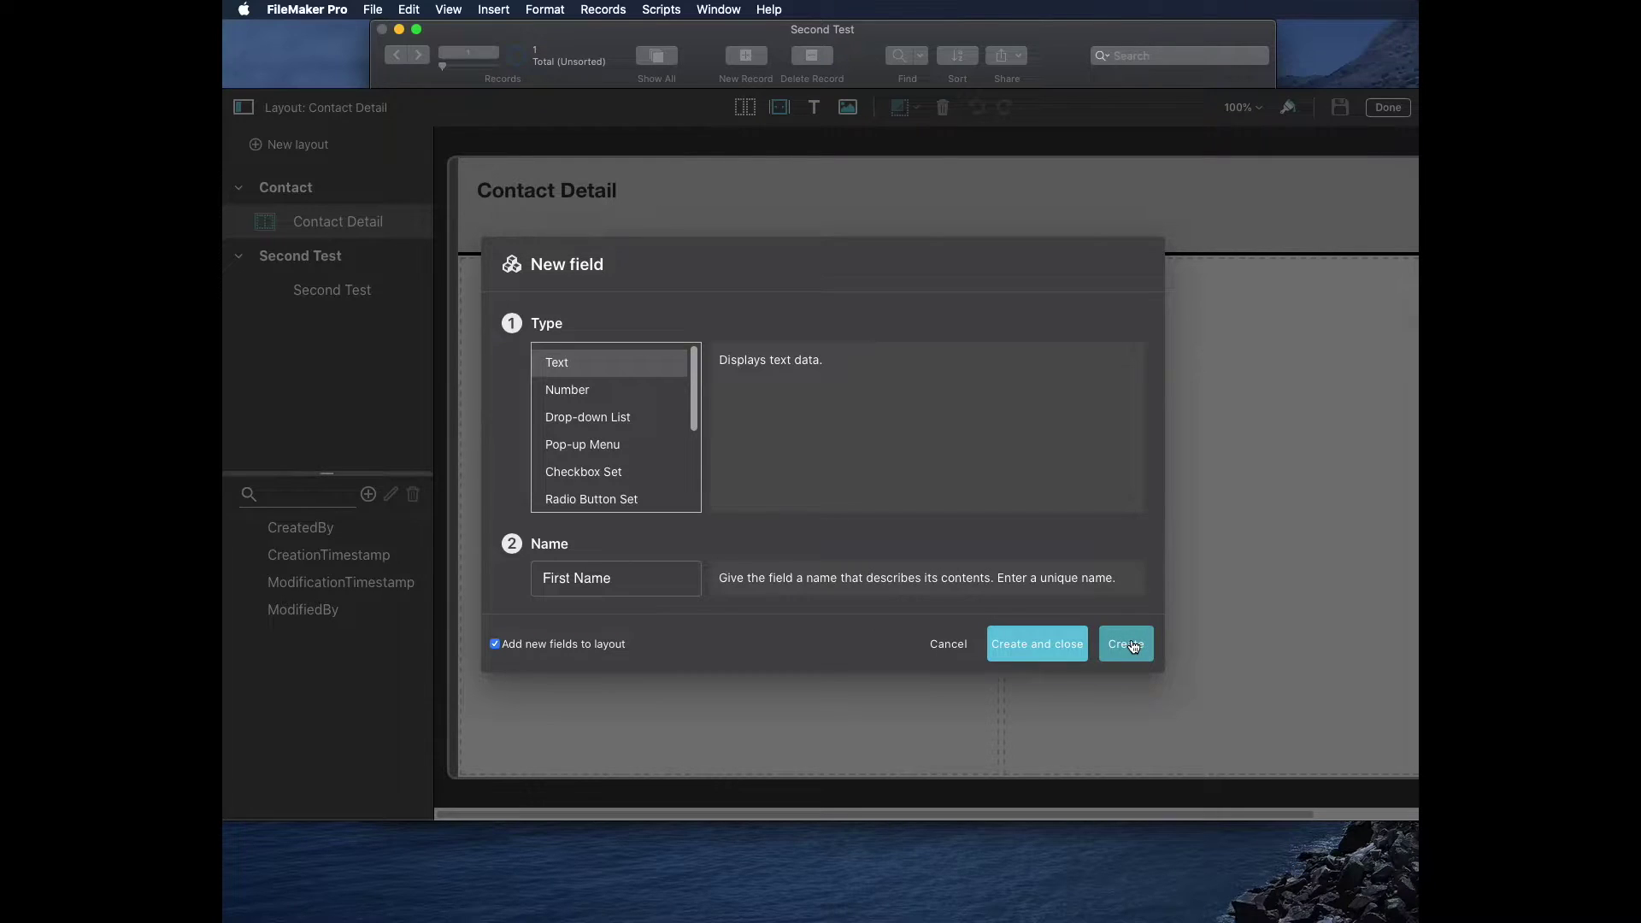
click(1036, 656)
click(1124, 641)
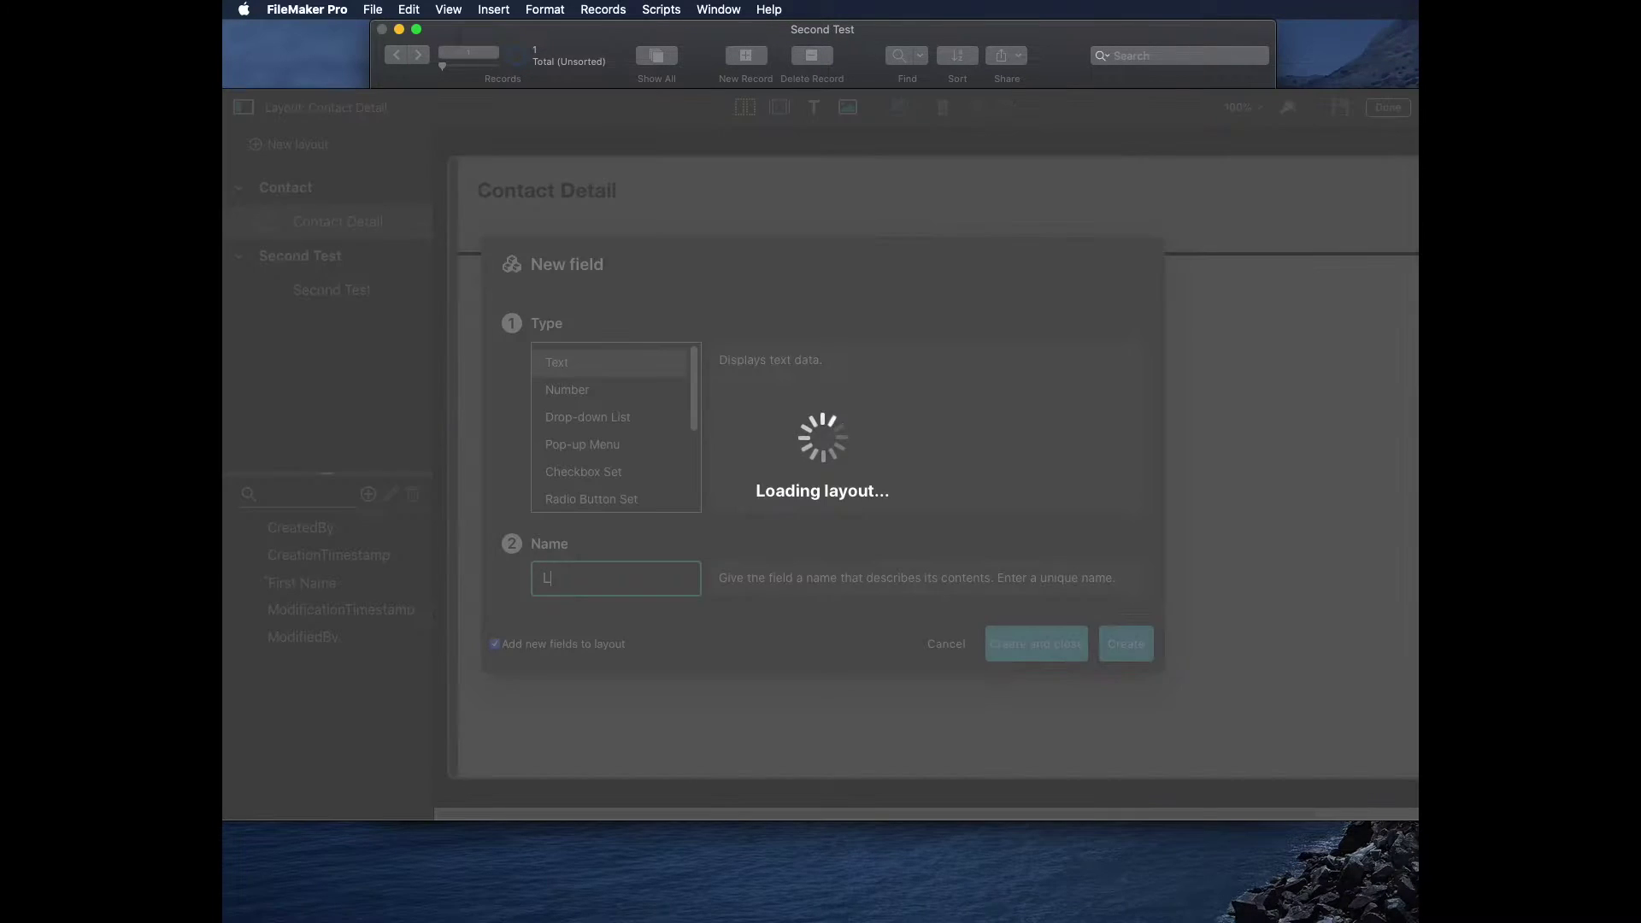
Step: Create two more Text fields named Last Name and Phone
text(Last Name)
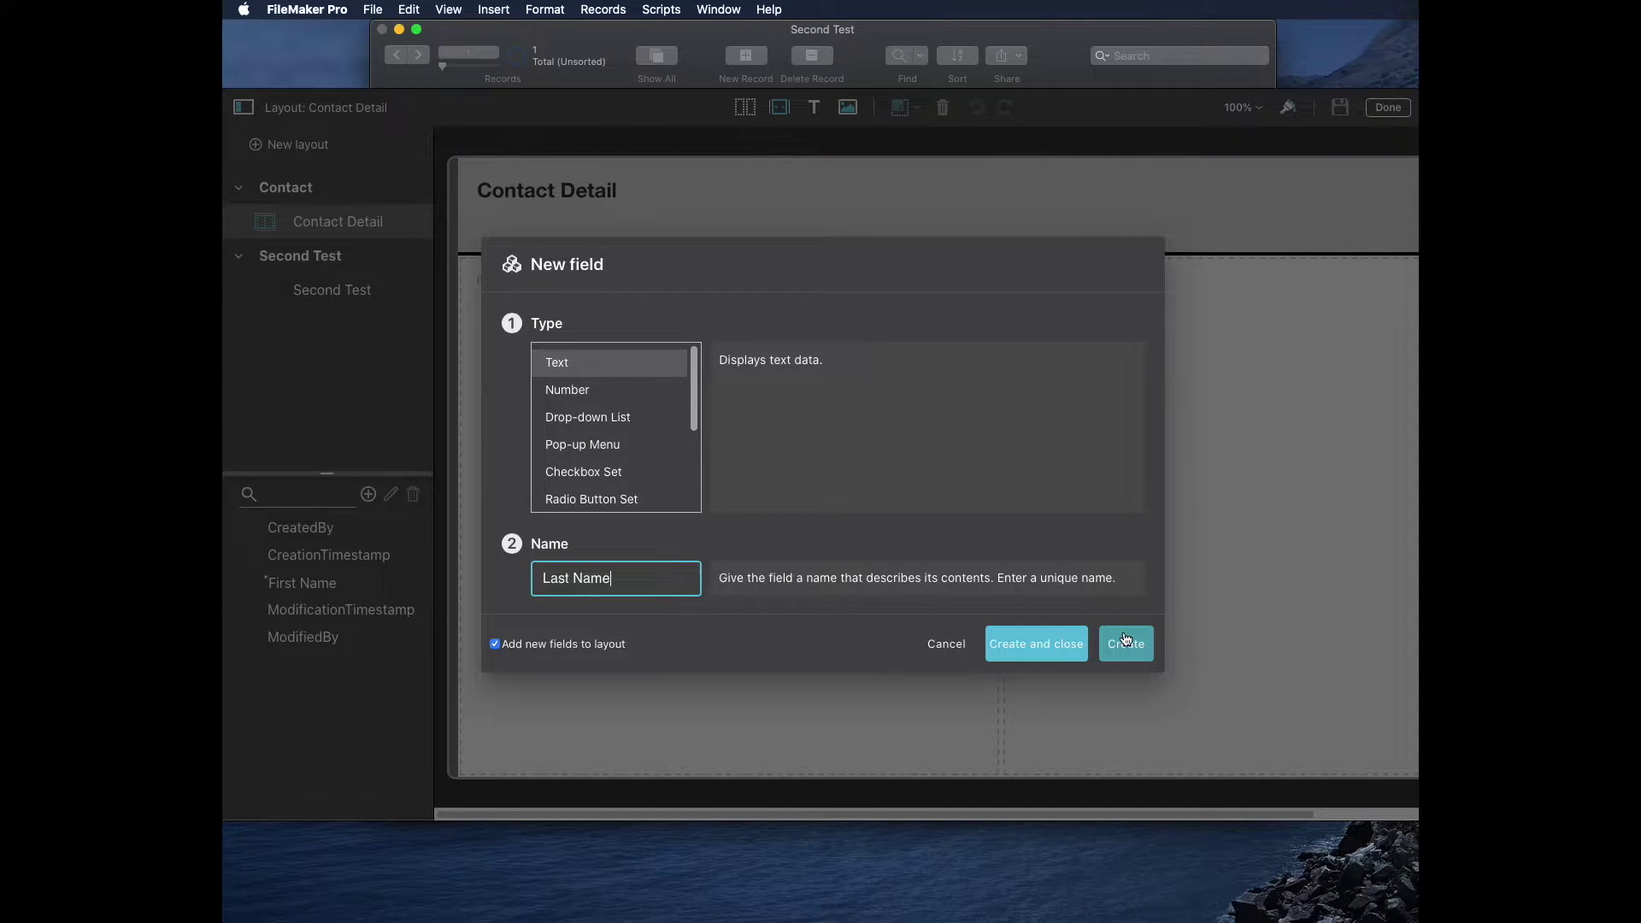
click(1126, 642)
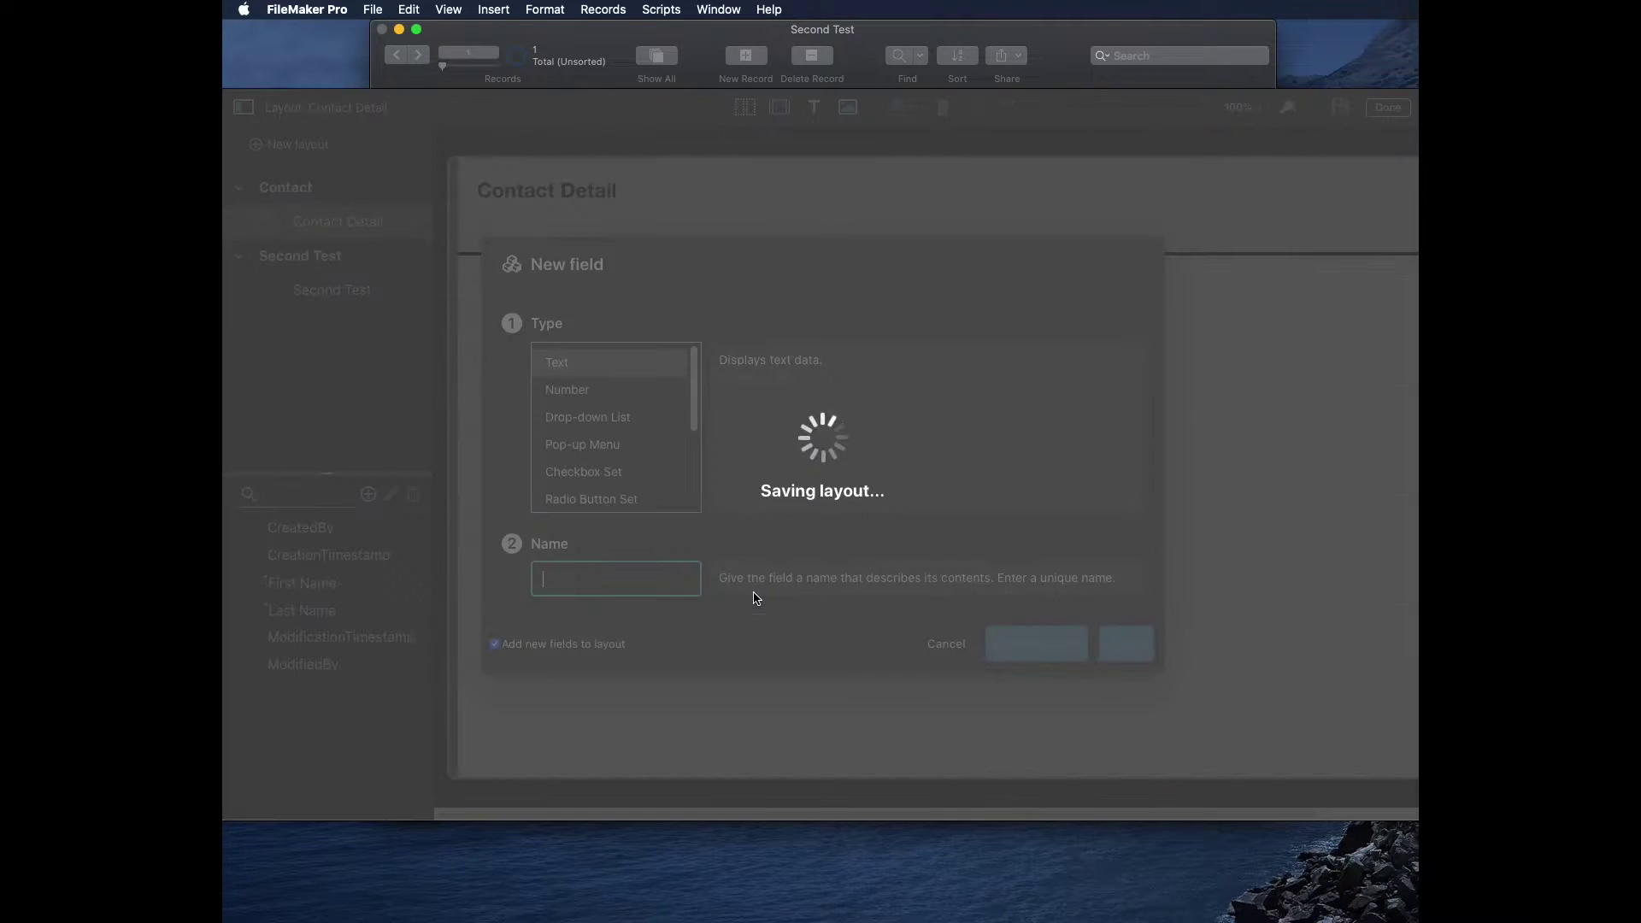
text(Phone)
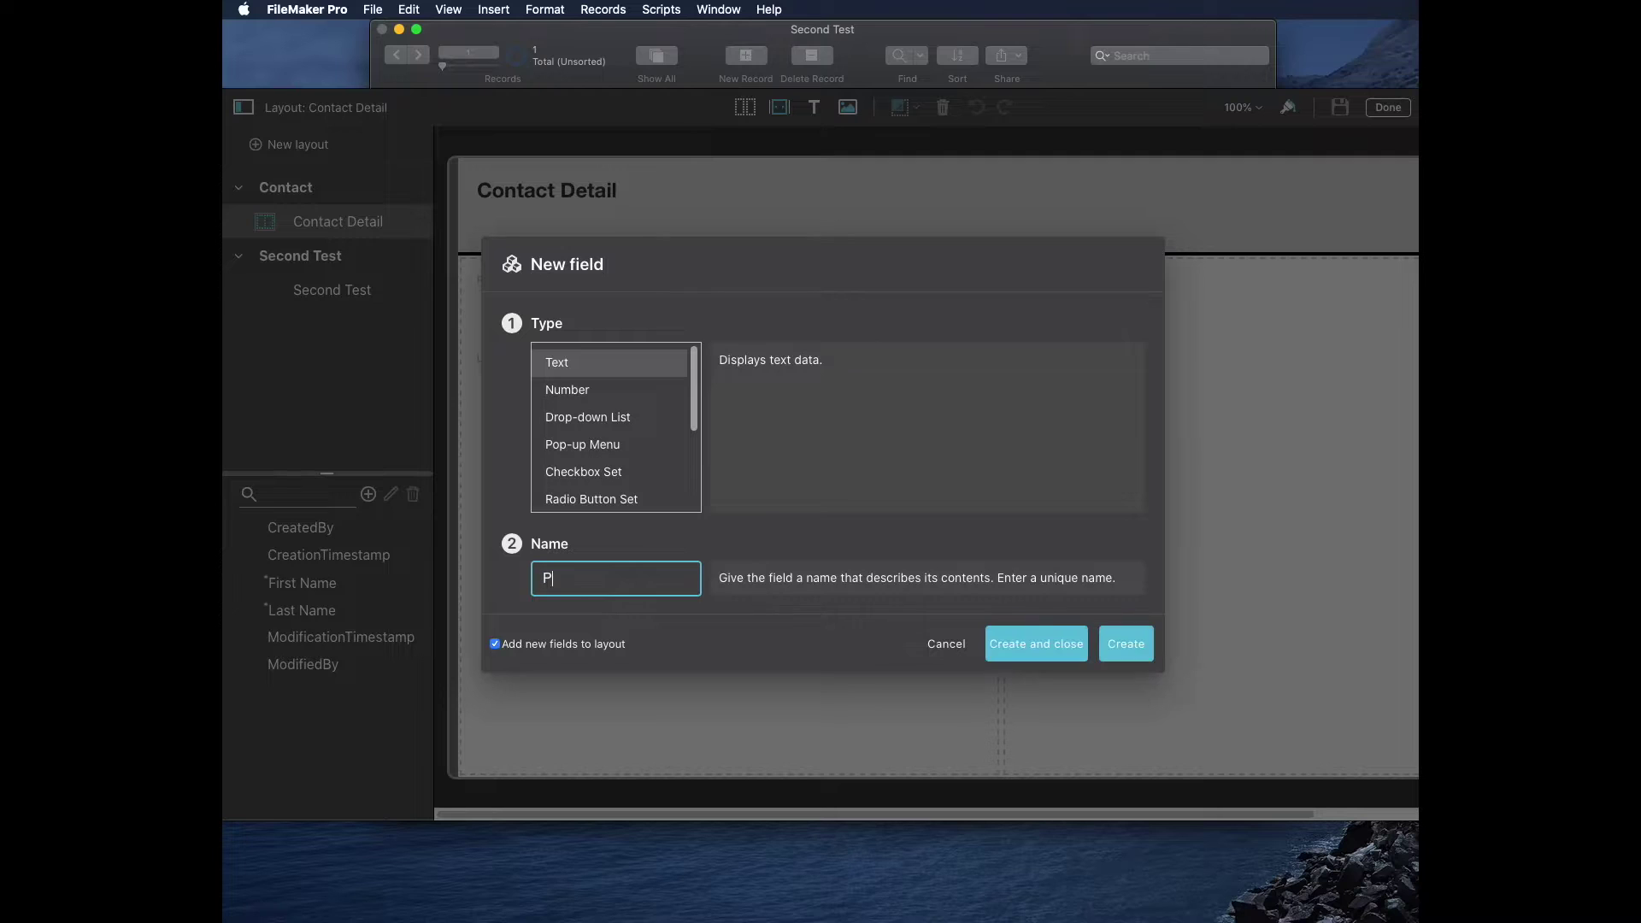
click(1136, 645)
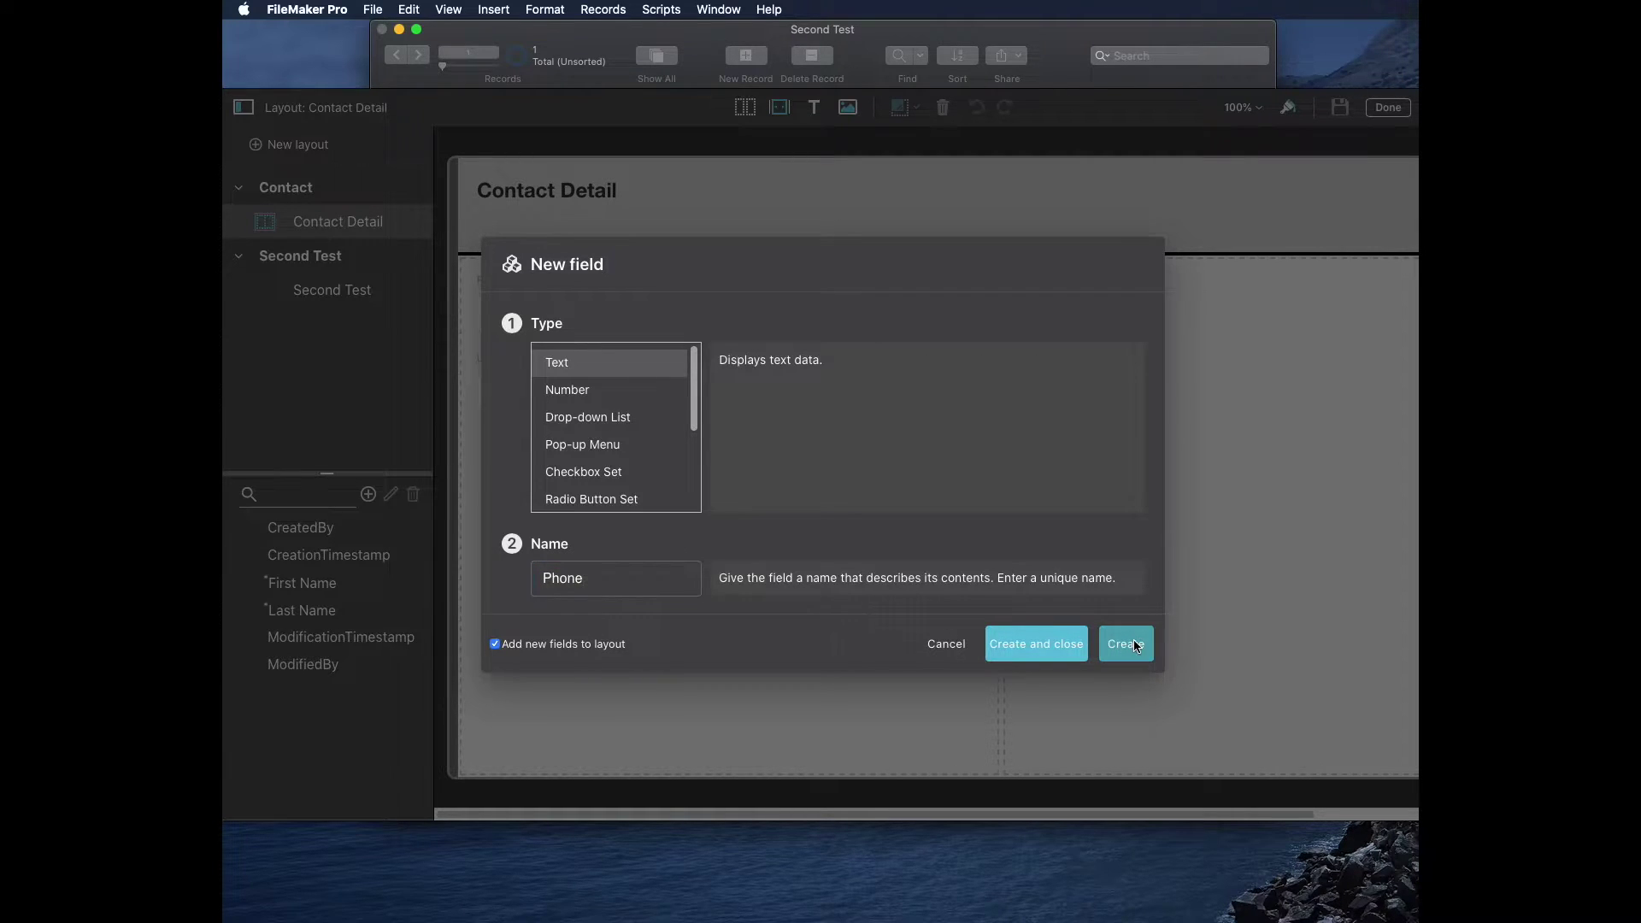
Step: Create a Text field named Email
text(EM)
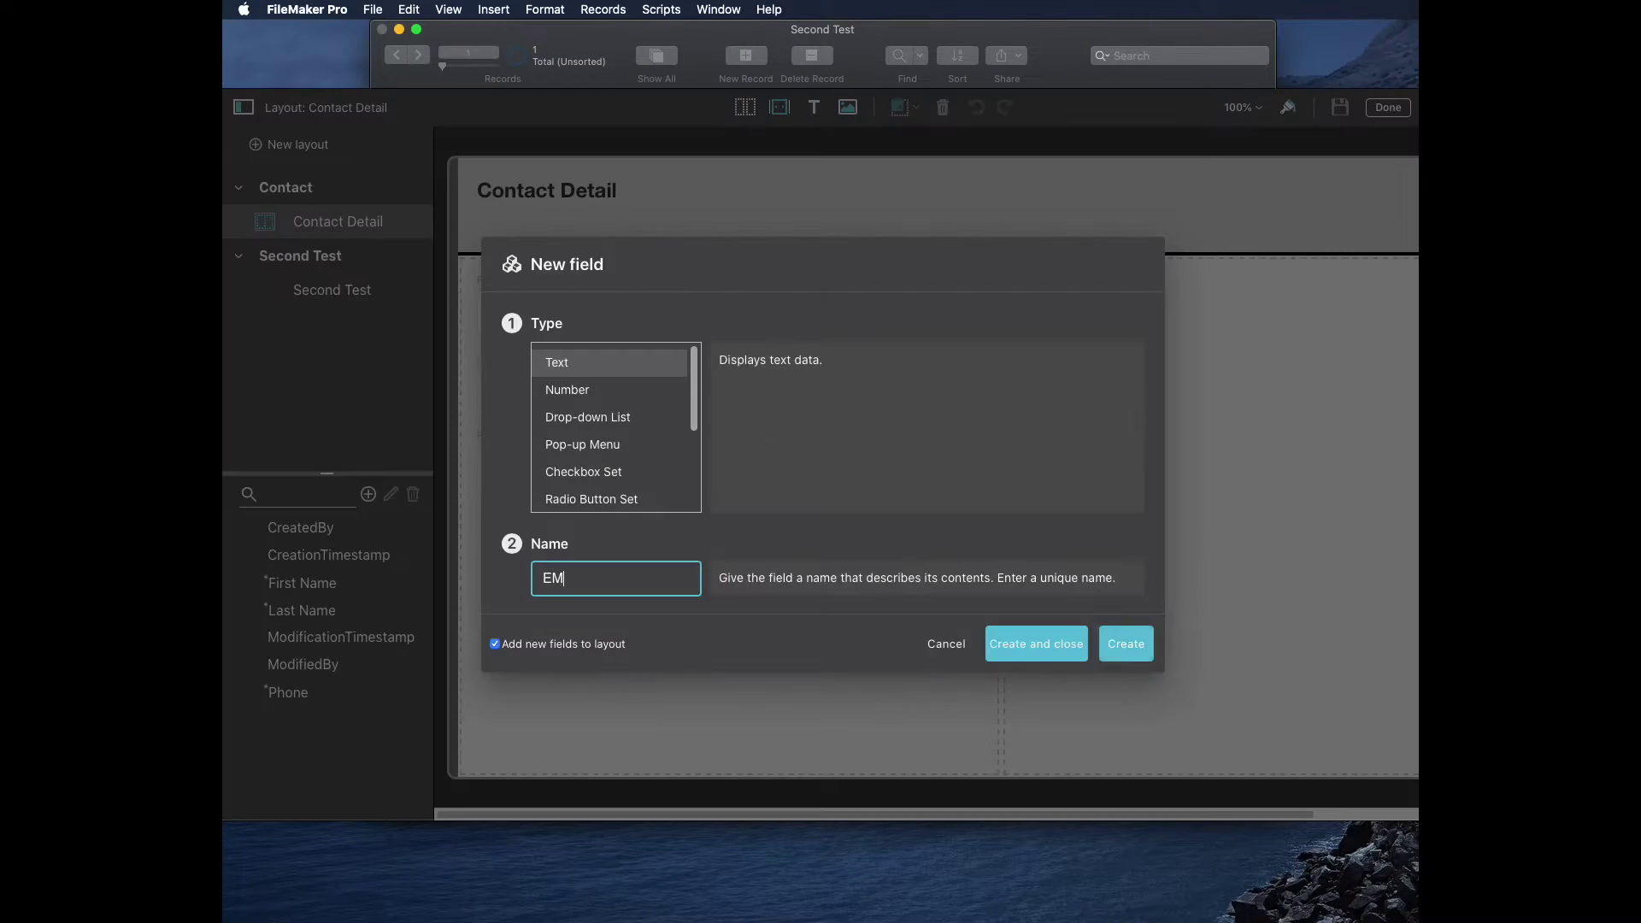
key(BackSpace)
text(mail)
click(1136, 645)
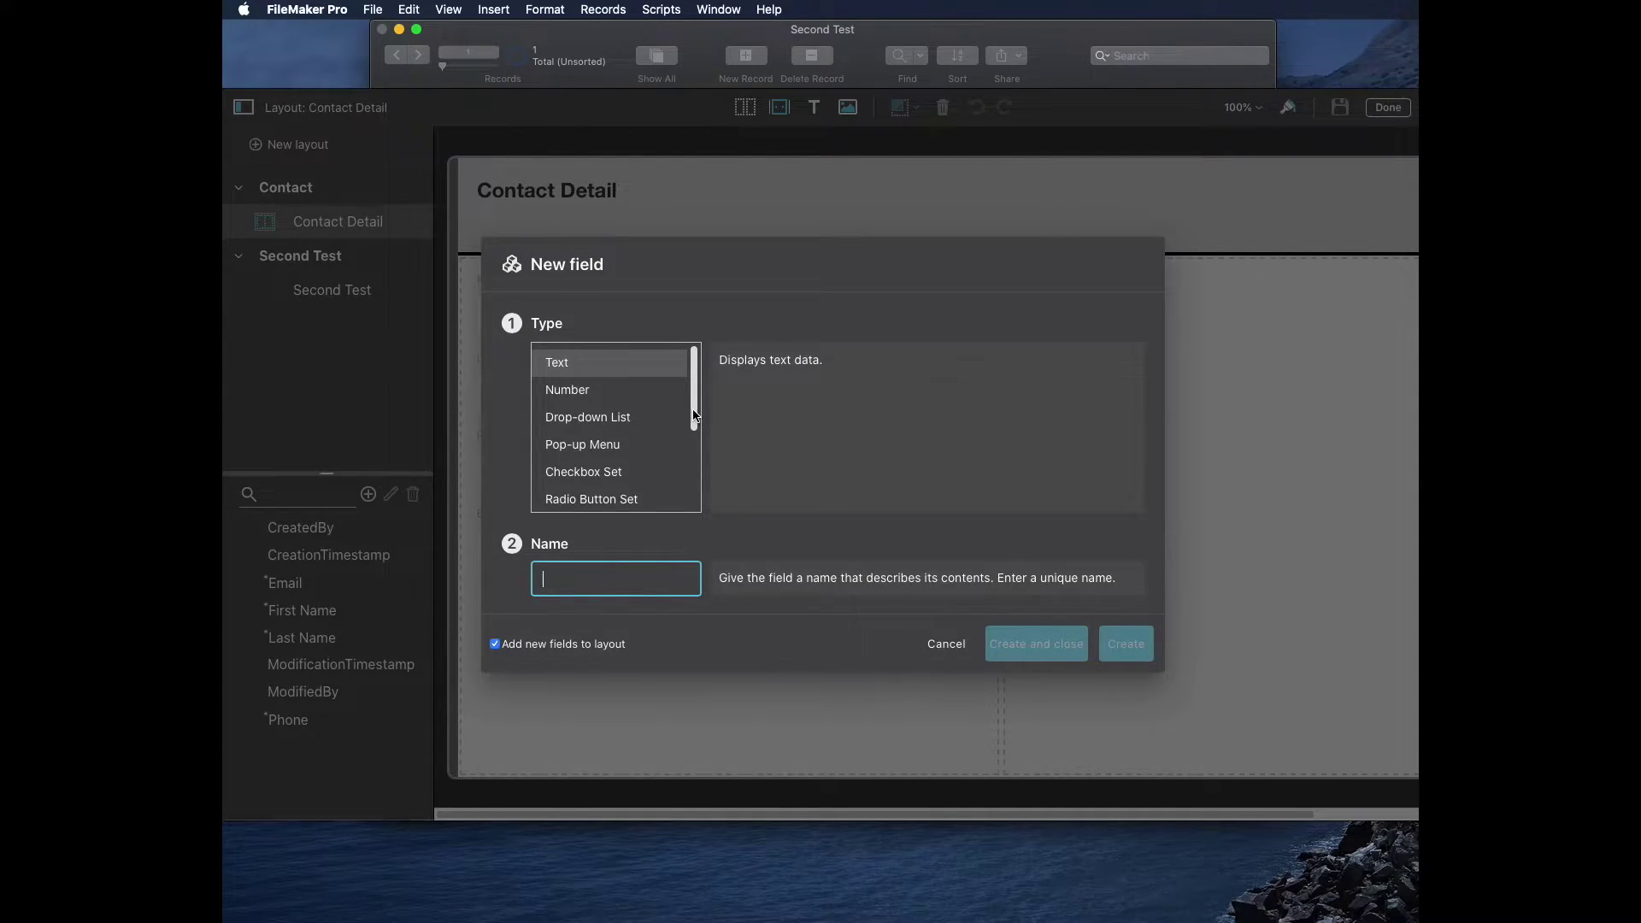
Step: Set up a new field of type Calculation named Full Name
drag(694, 412, 693, 472)
click(624, 479)
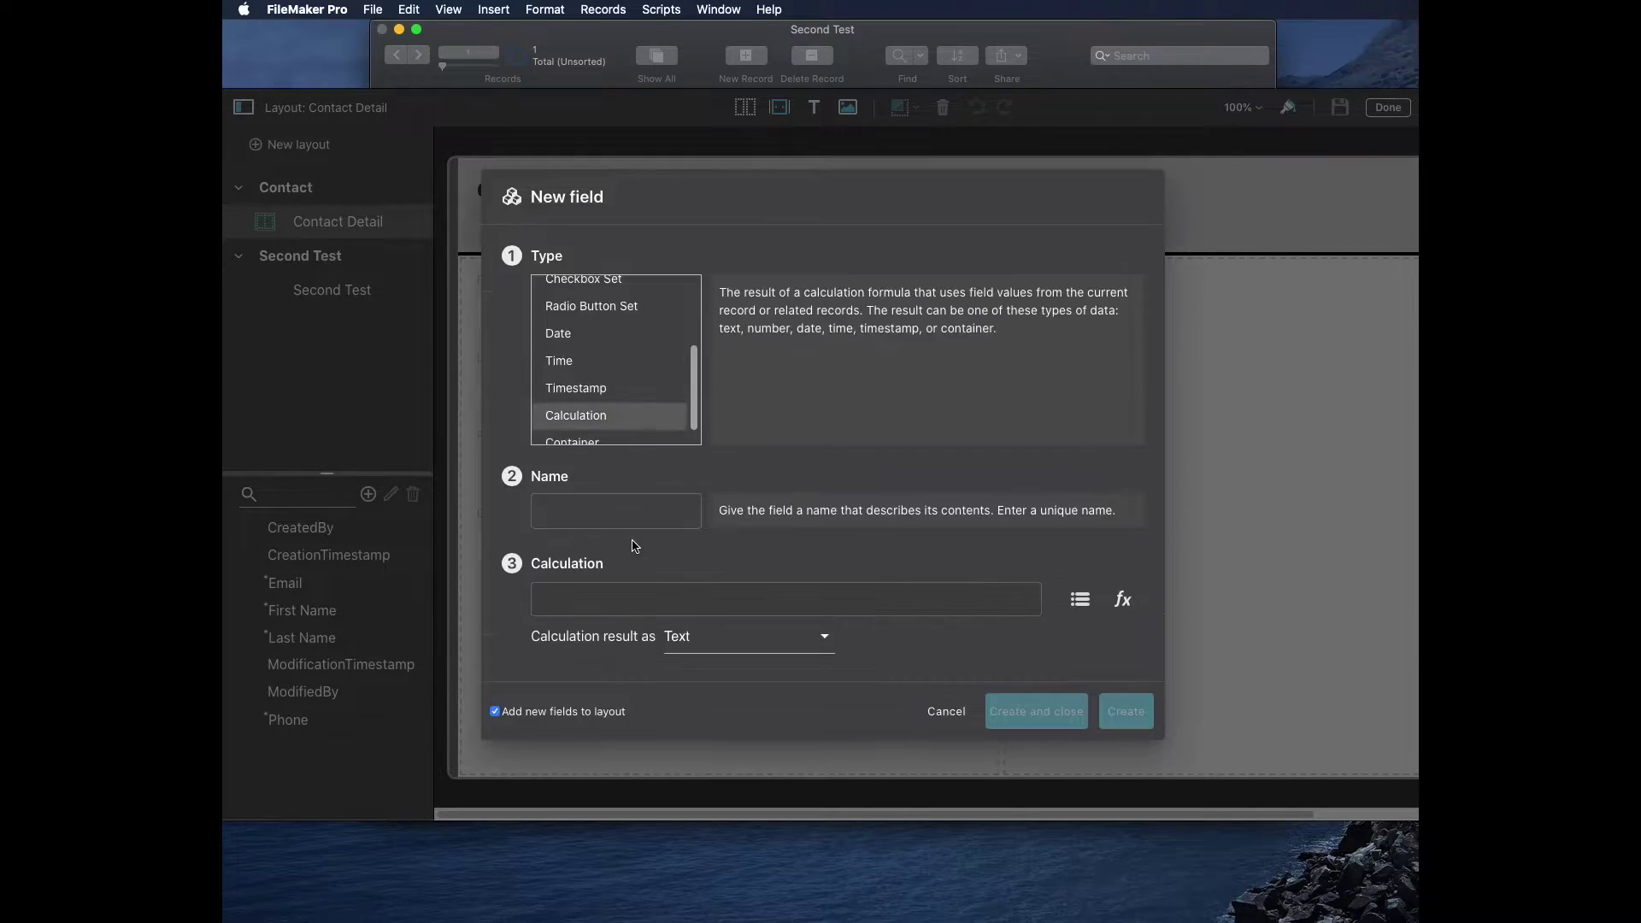
click(598, 497)
text(Full Name)
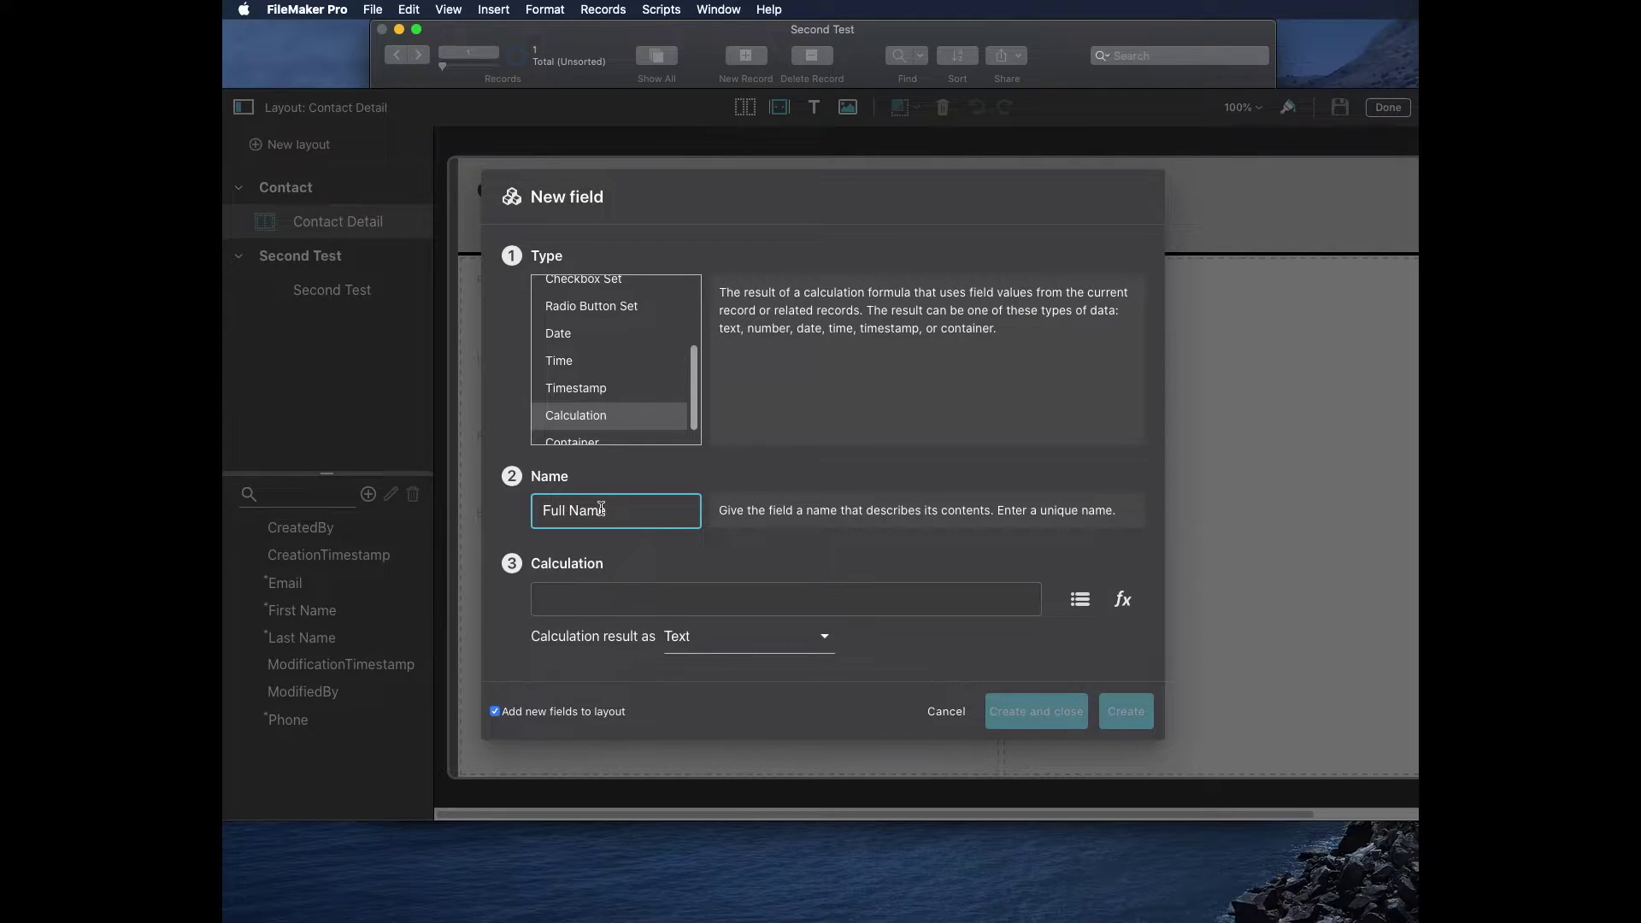
Step: Define the Full Name calculation as Contact::First Name & " " & Contact::Last Name, viewing the available functions along the way
click(627, 593)
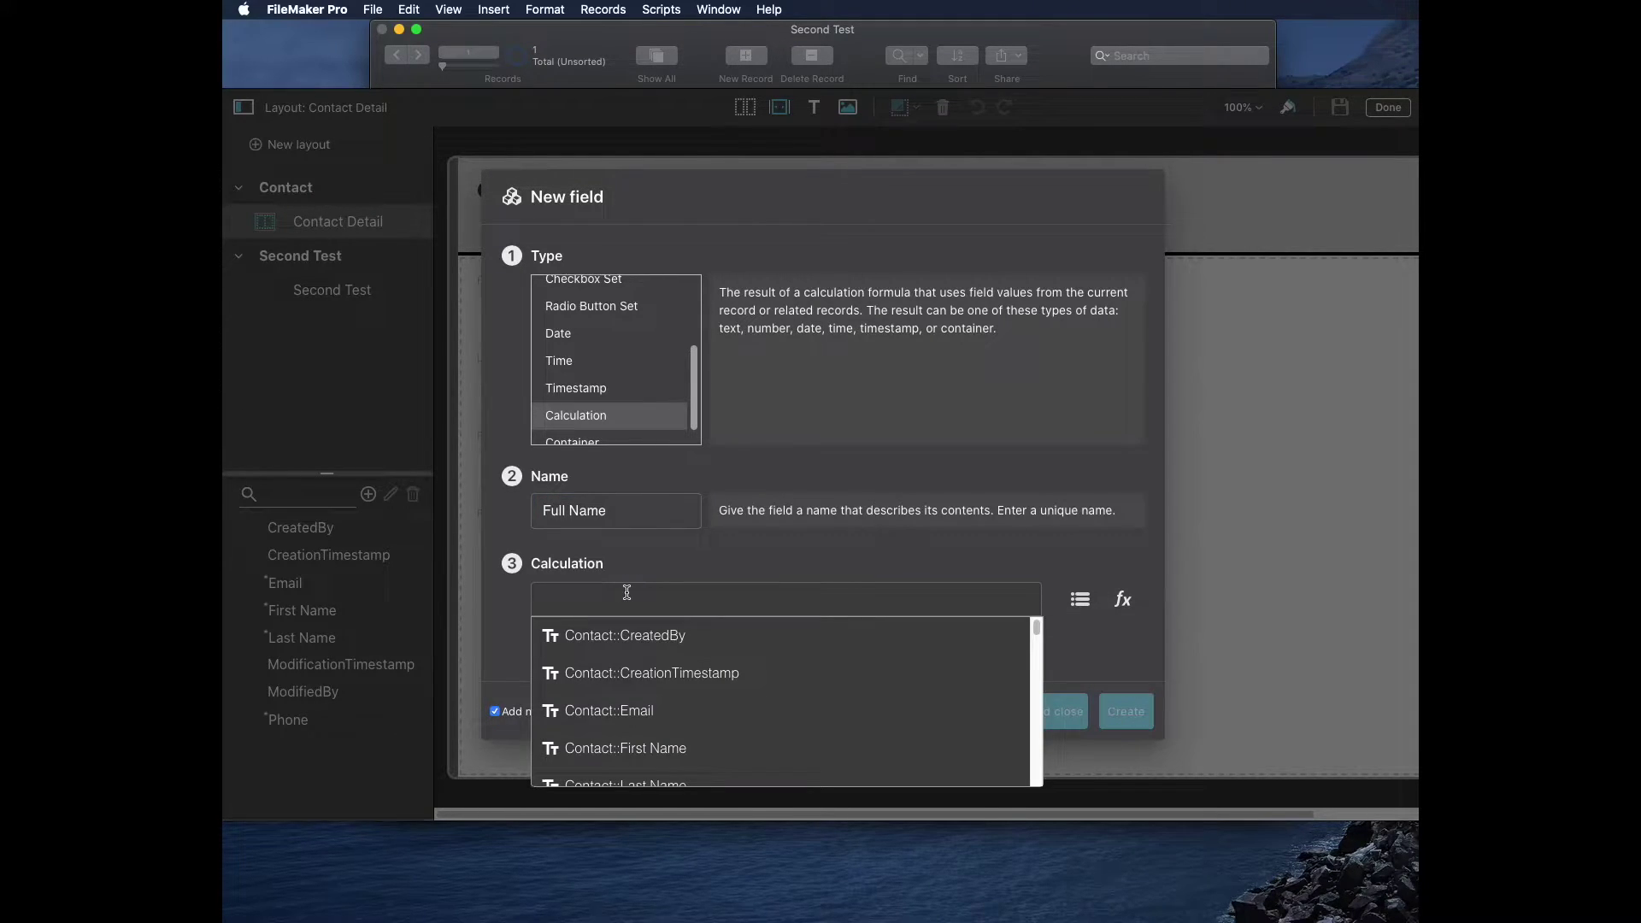
scroll(750, 729, down, 1)
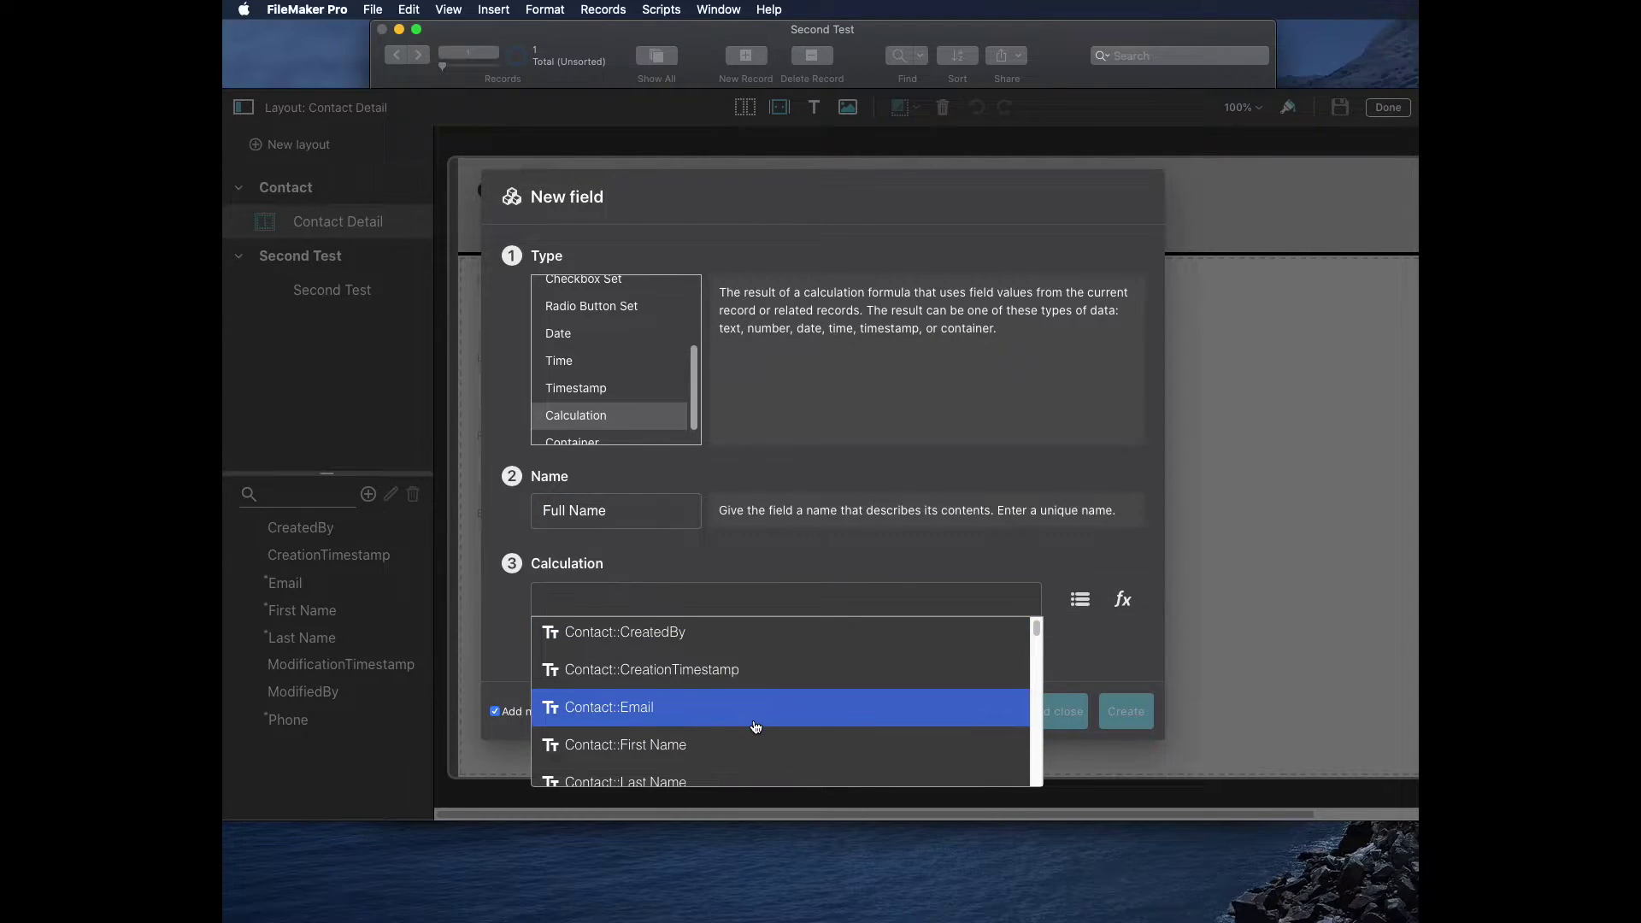
click(688, 740)
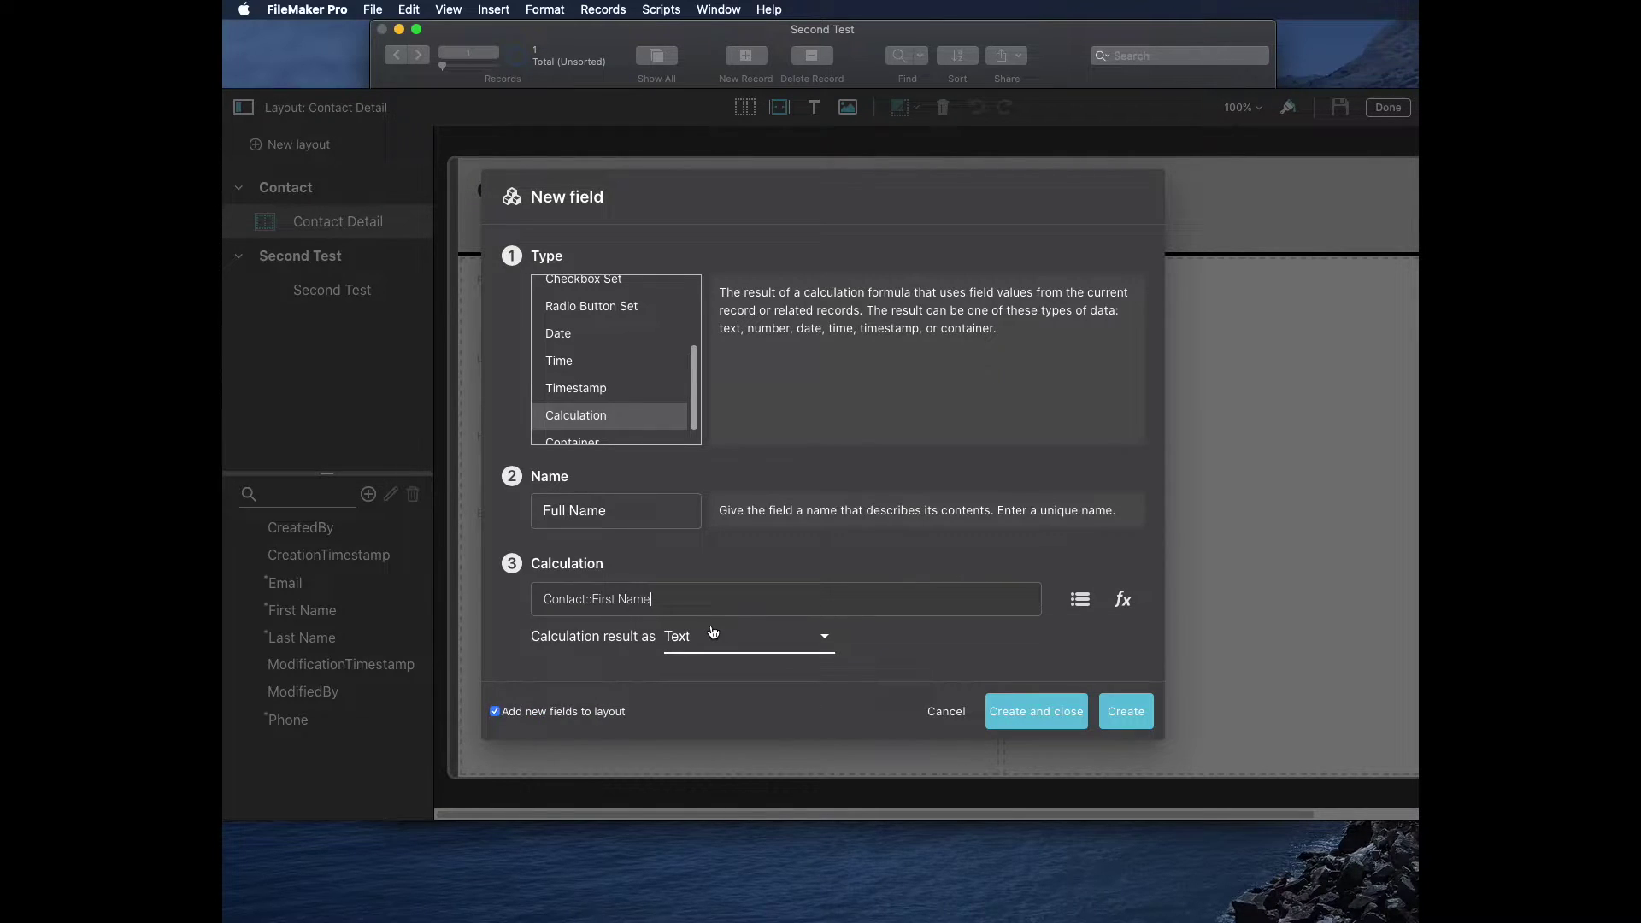
text(& " " &)
key(BackSpace)
click(1122, 600)
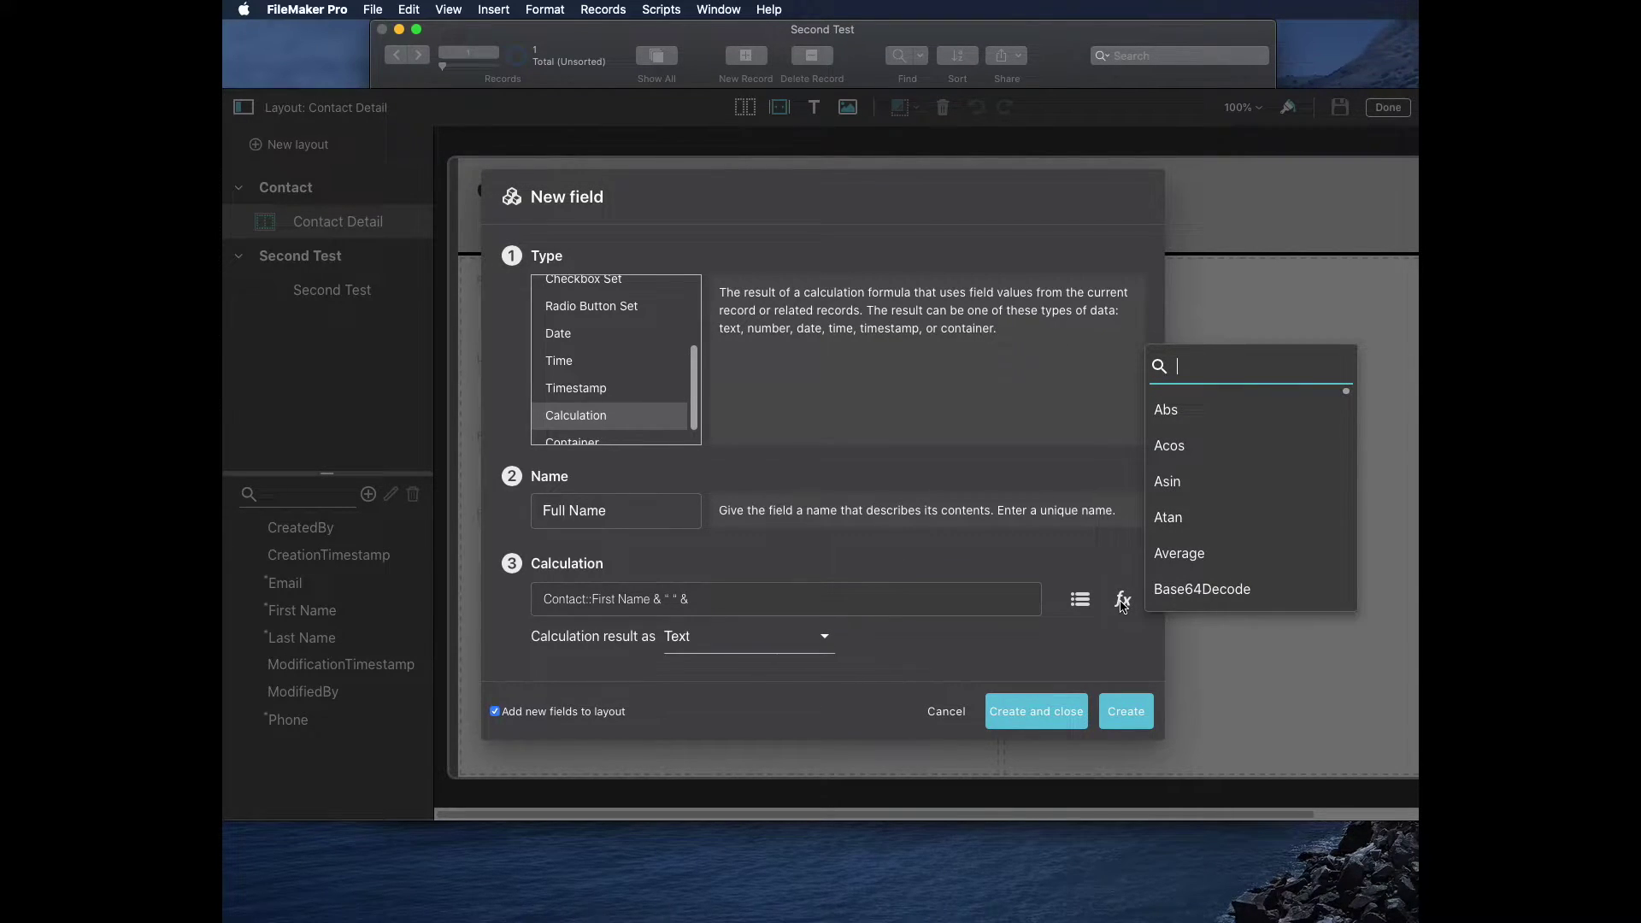
click(1080, 566)
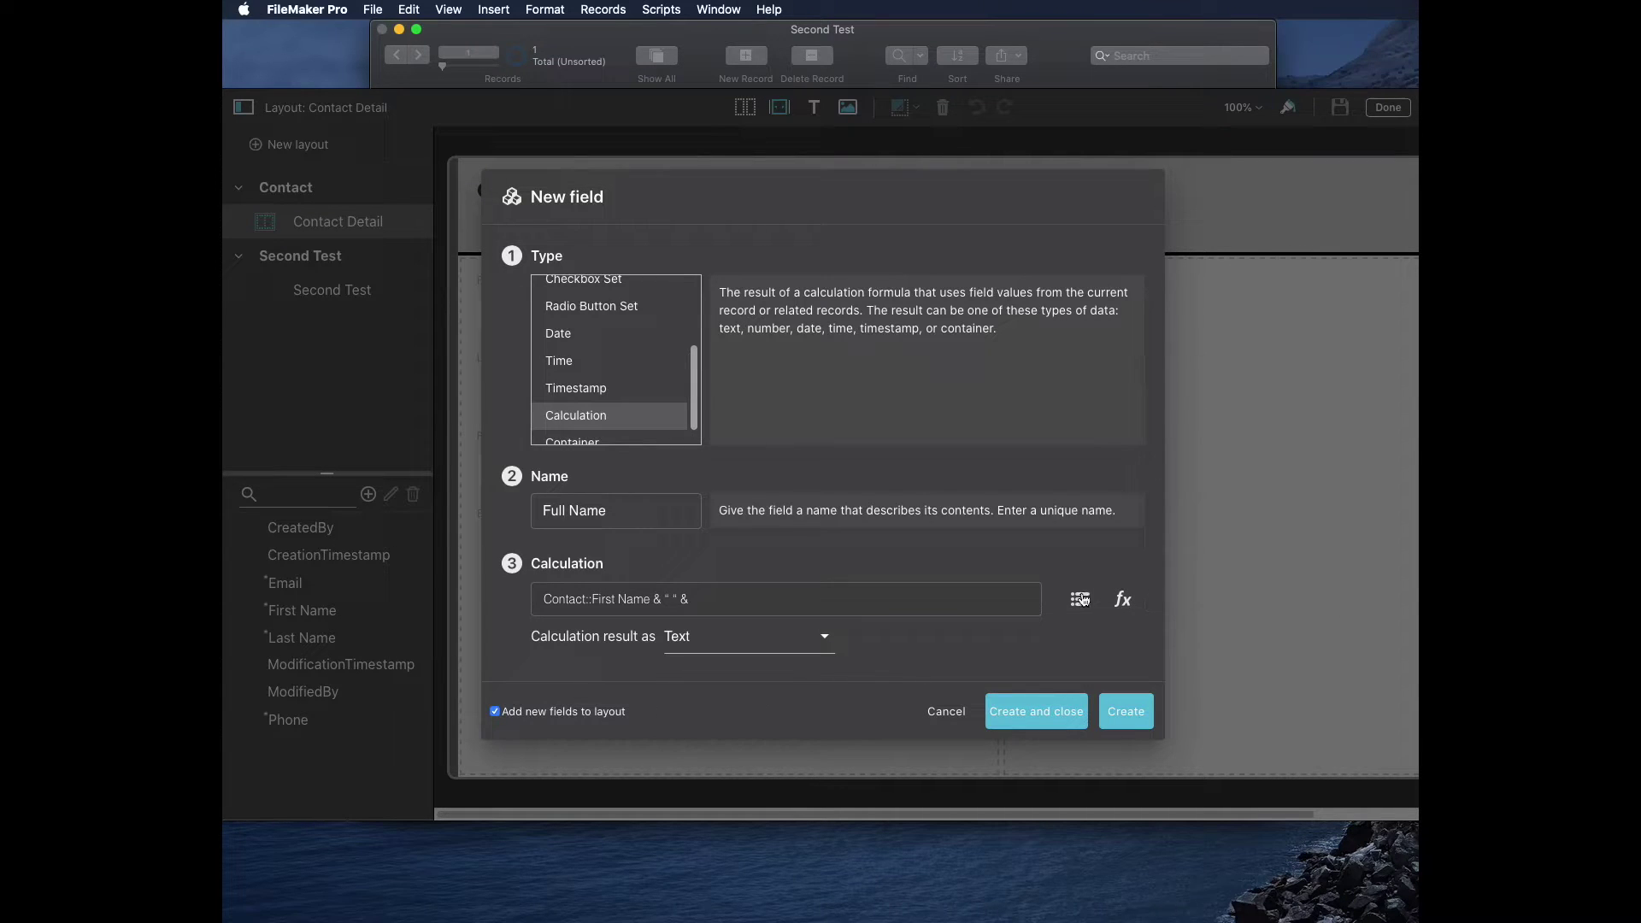
click(1080, 601)
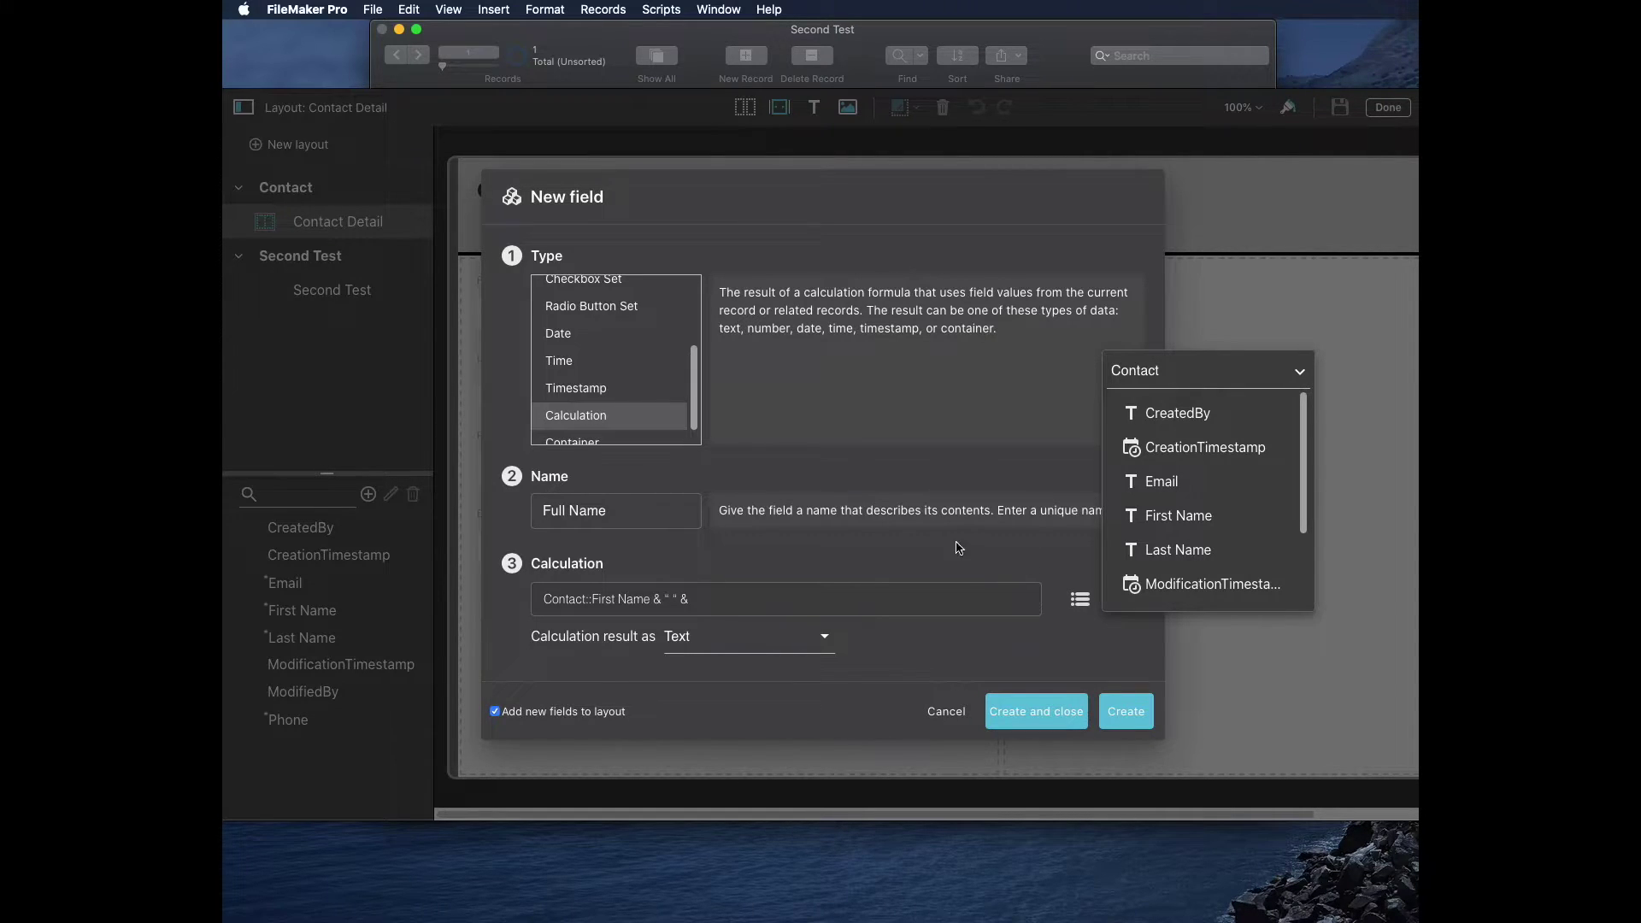
click(1200, 552)
click(908, 574)
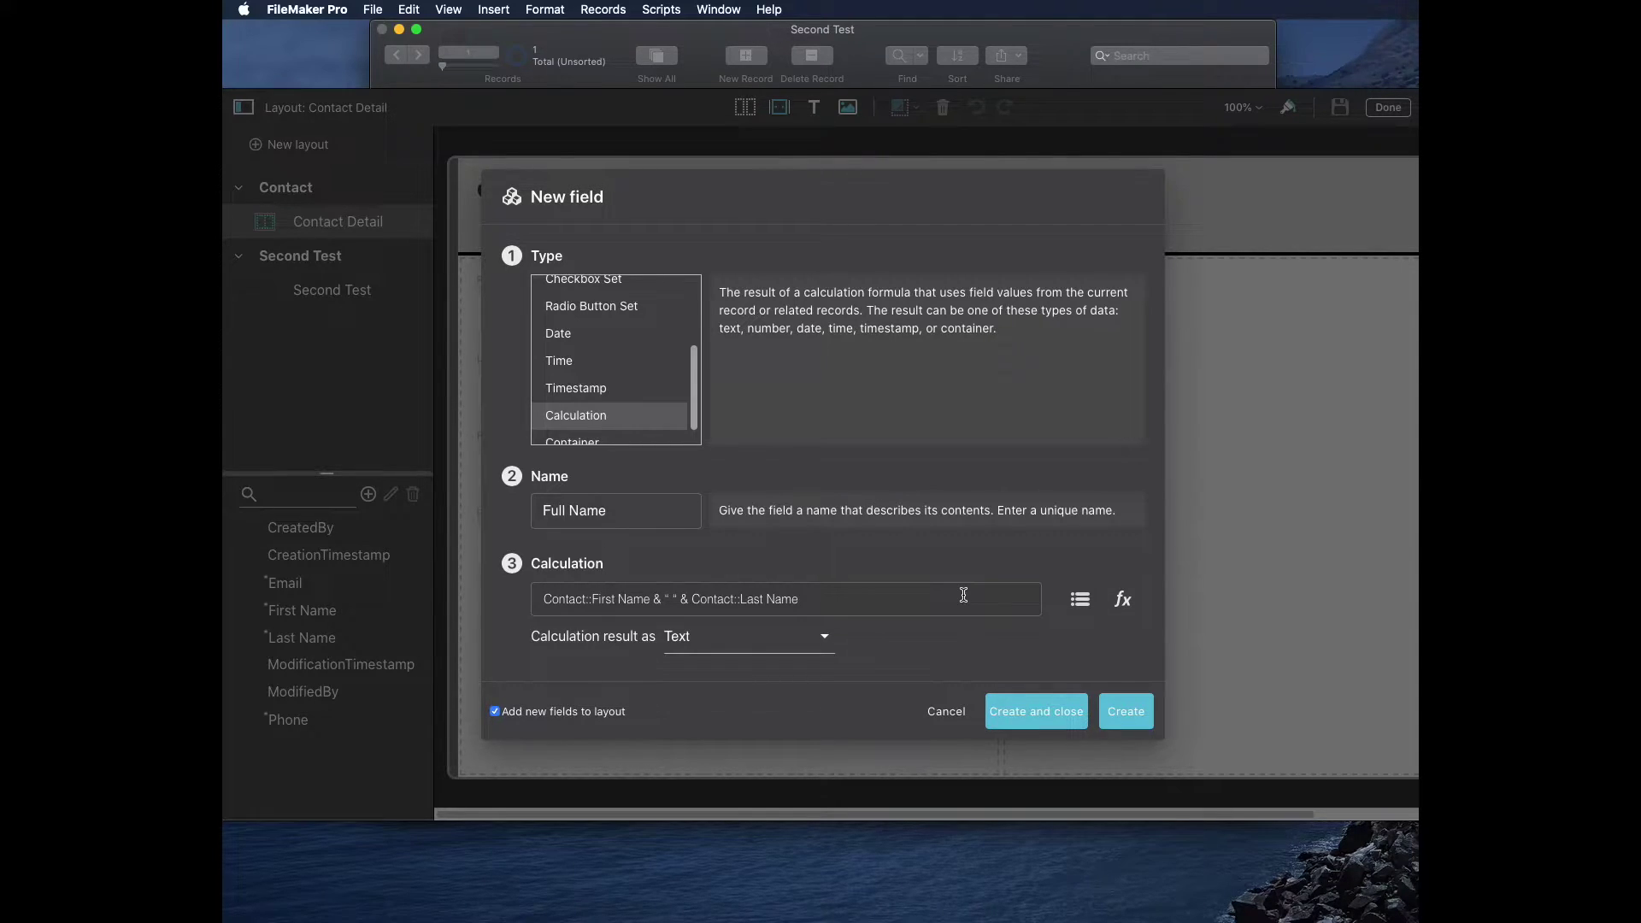
Step: Check the calculation result types, keep the result as Text, and create the Full Name field
click(790, 647)
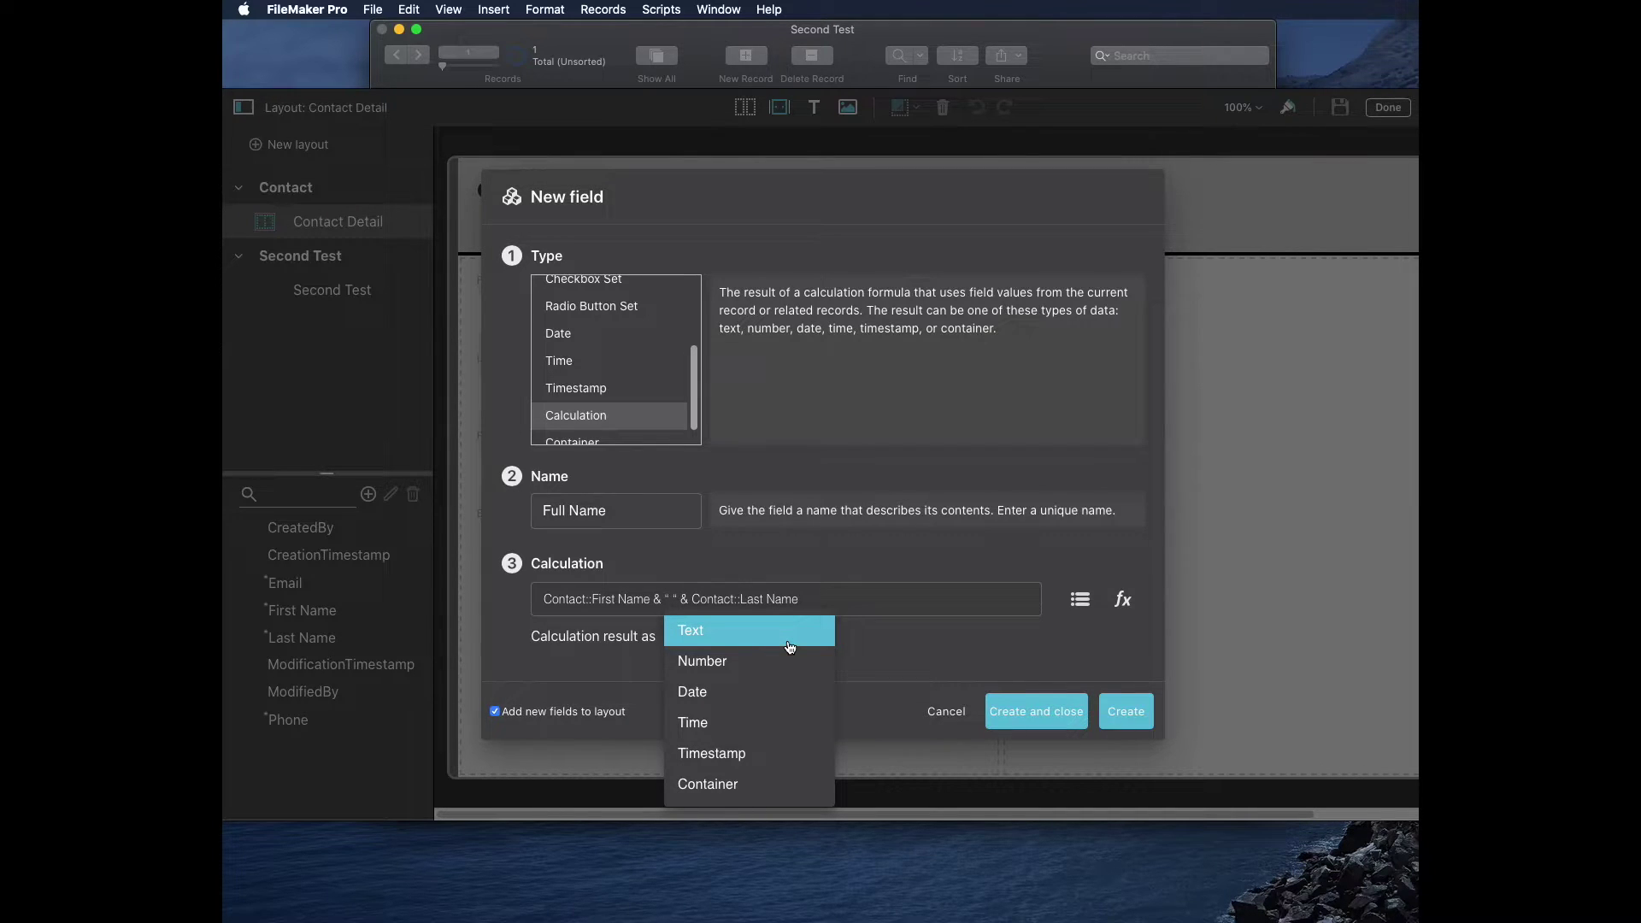
click(935, 656)
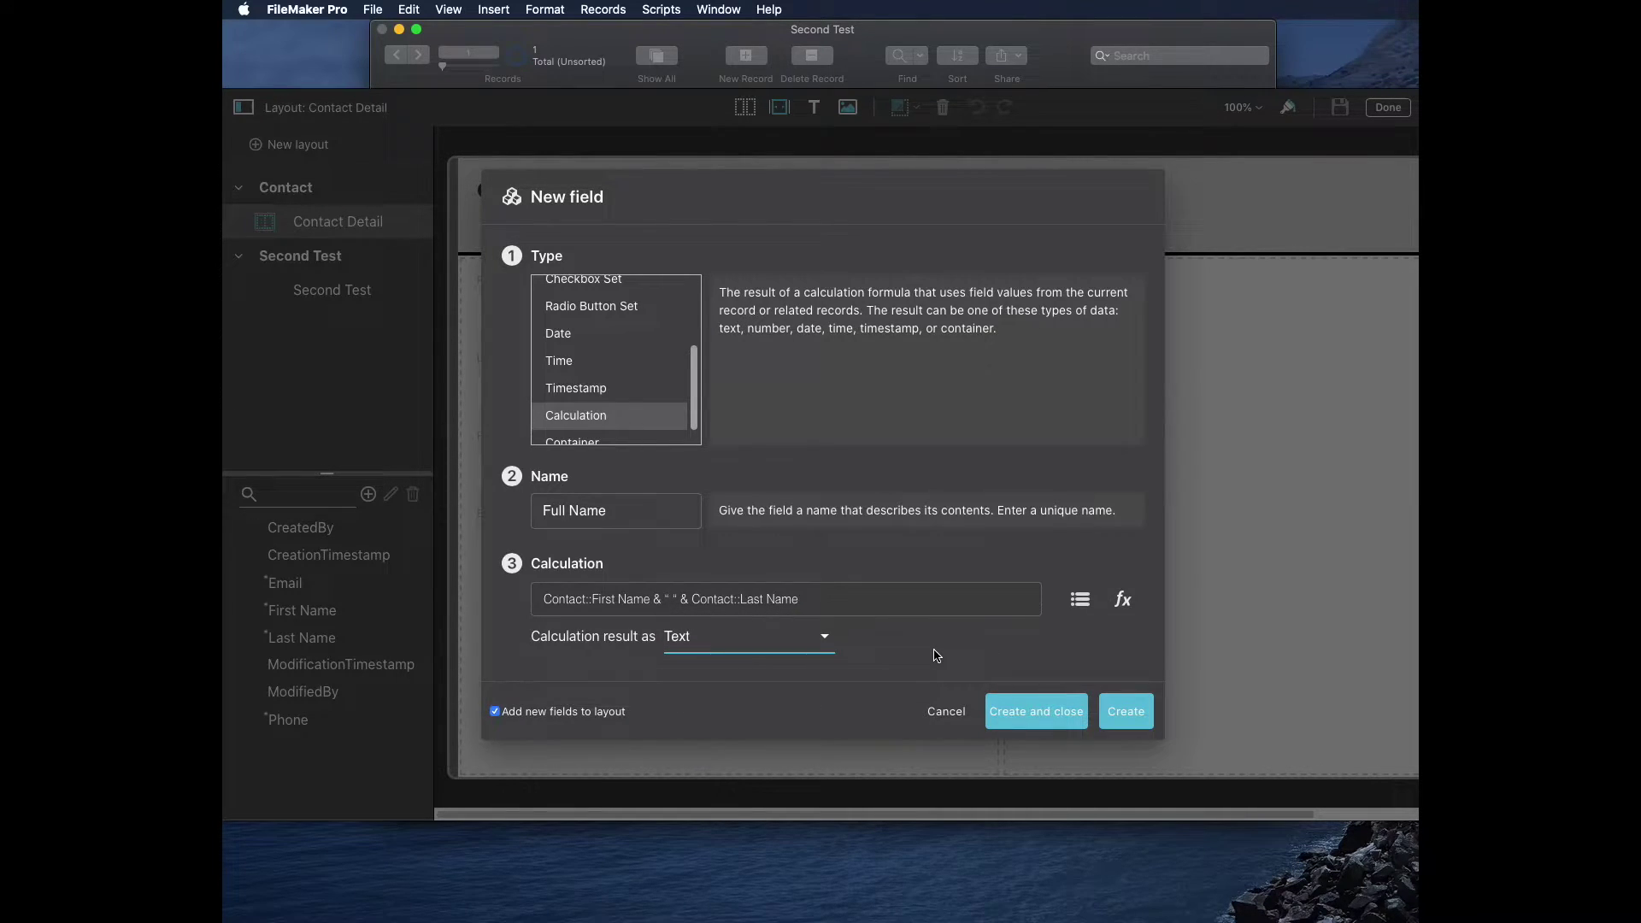
click(1140, 716)
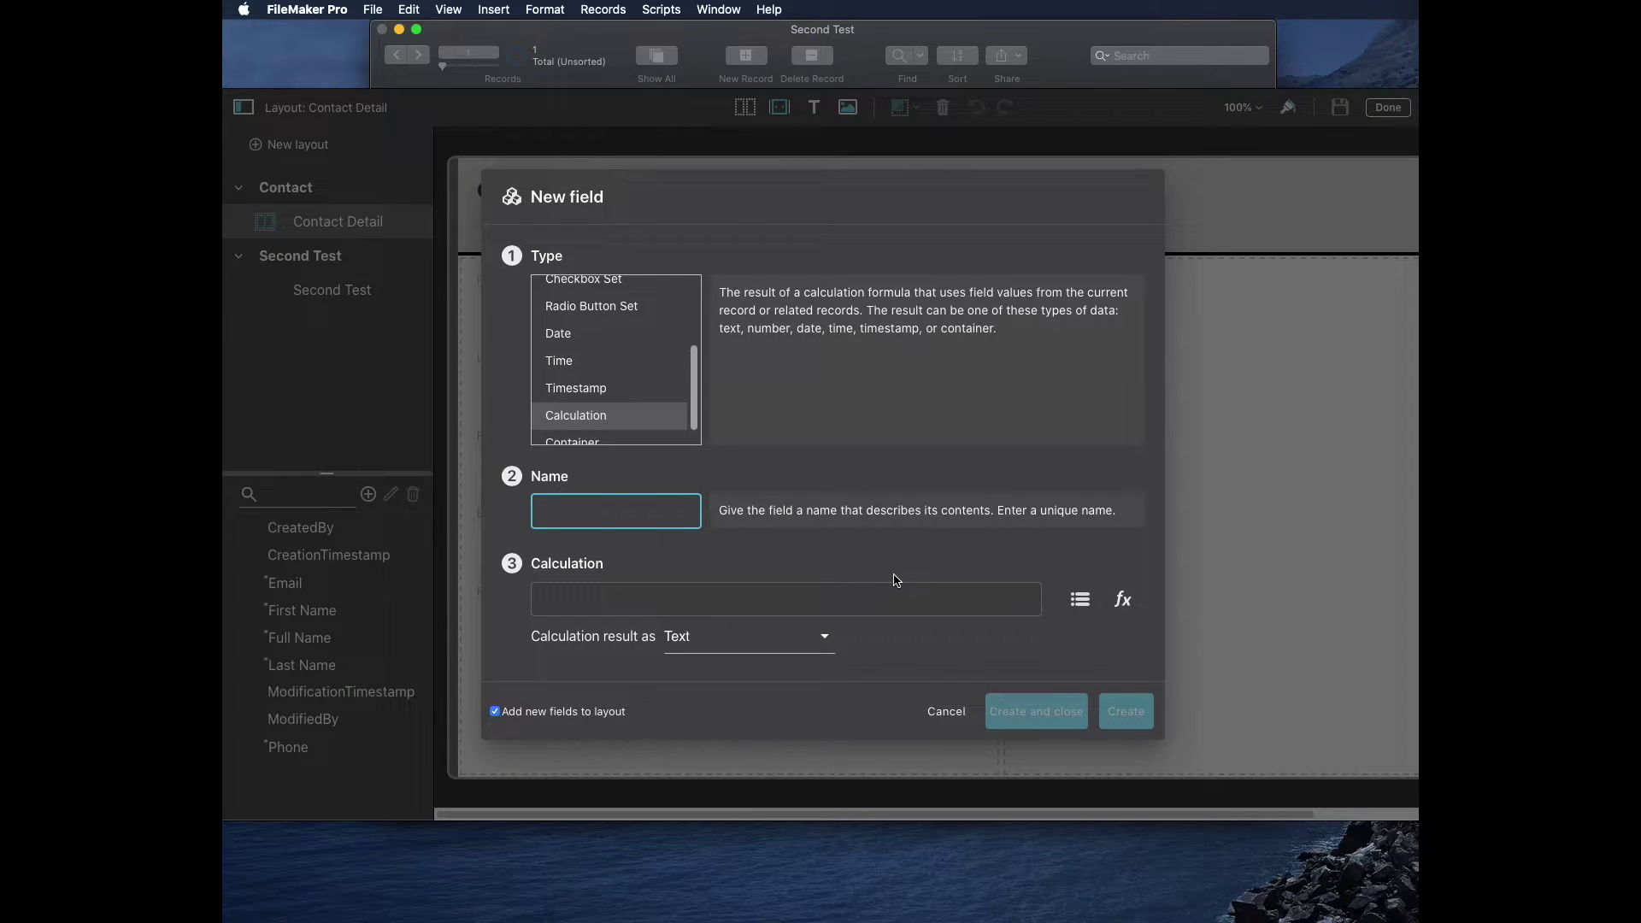
Step: Set up a new field of type Drop-down List named Type that uses custom values
text(Type)
drag(689, 366, 692, 313)
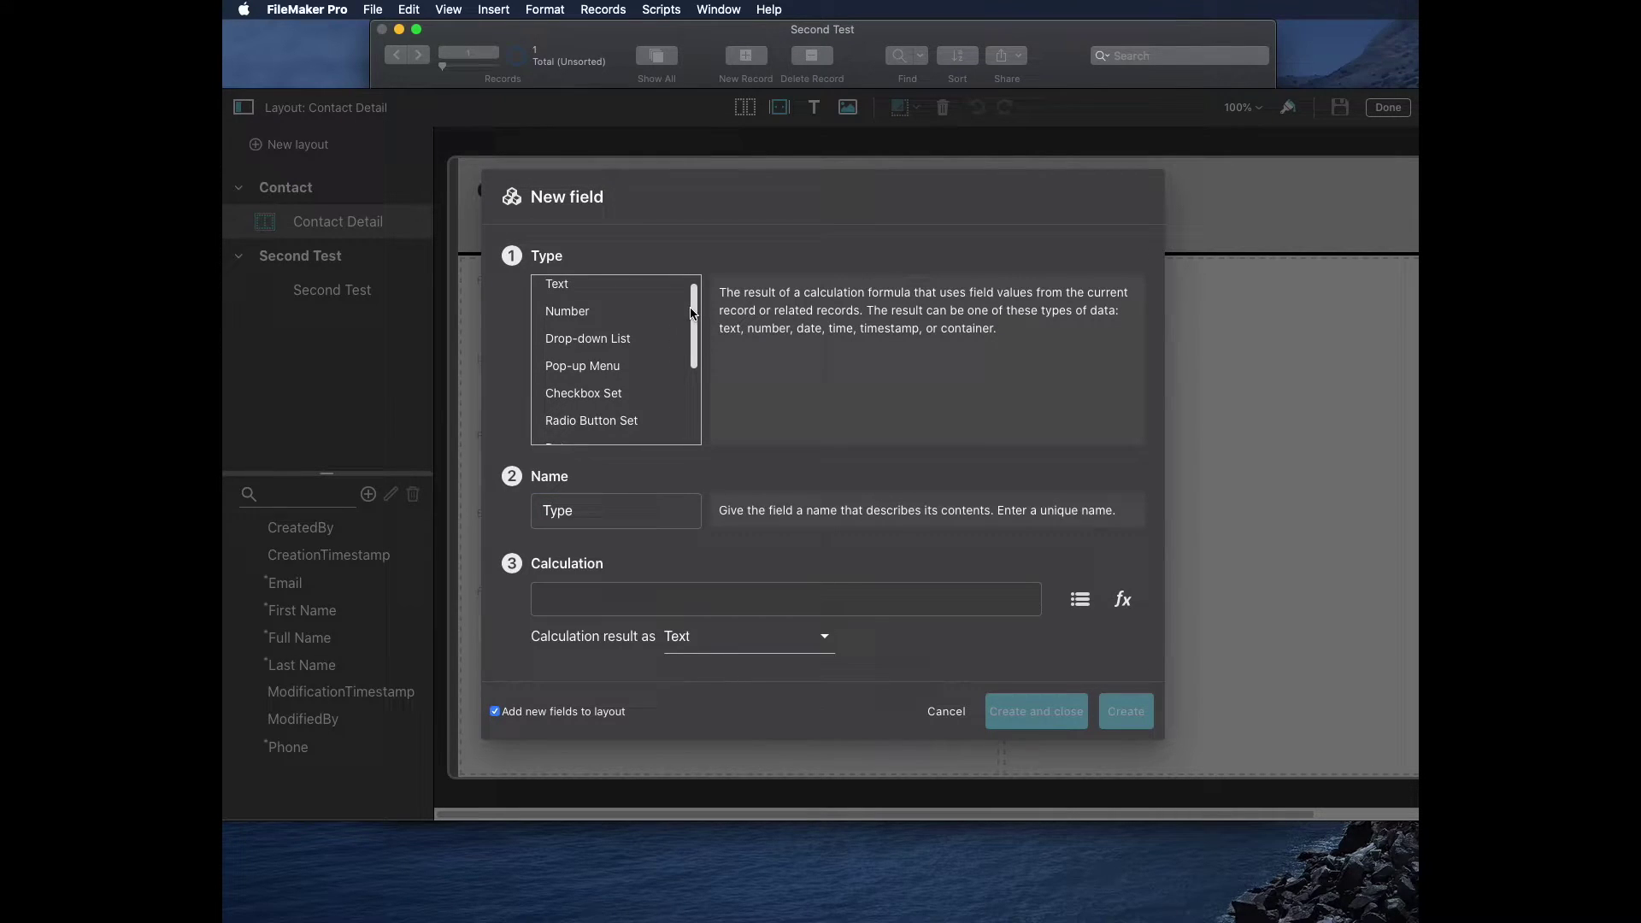
click(606, 345)
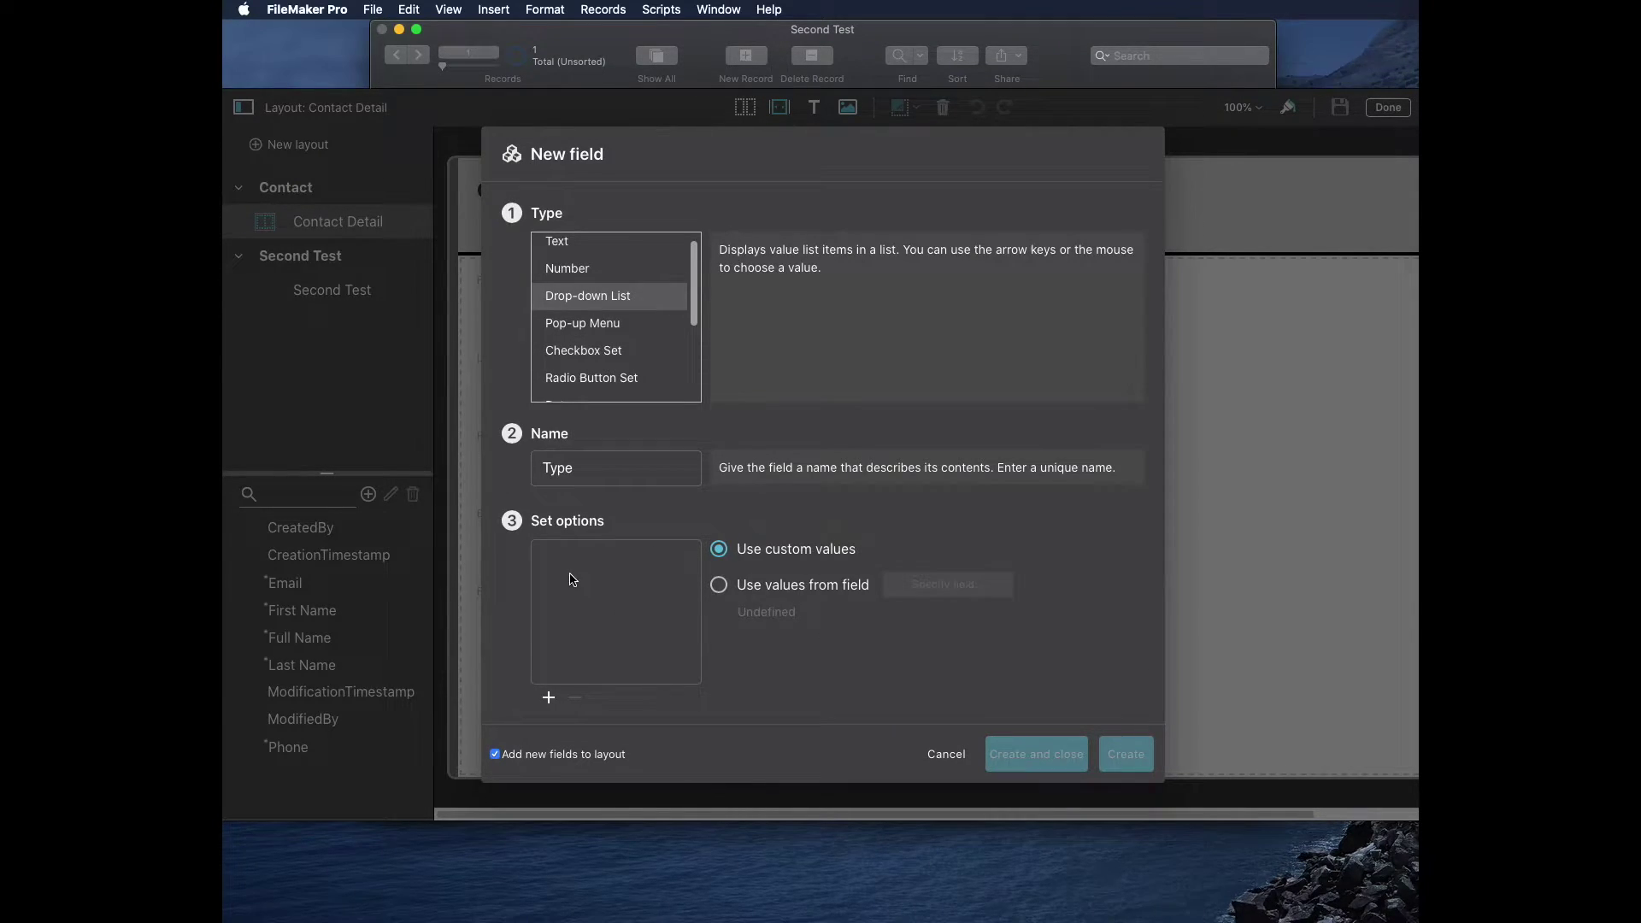
click(601, 574)
Step: Add Employee and Customer as custom values for the Type field's drop-down list
click(550, 699)
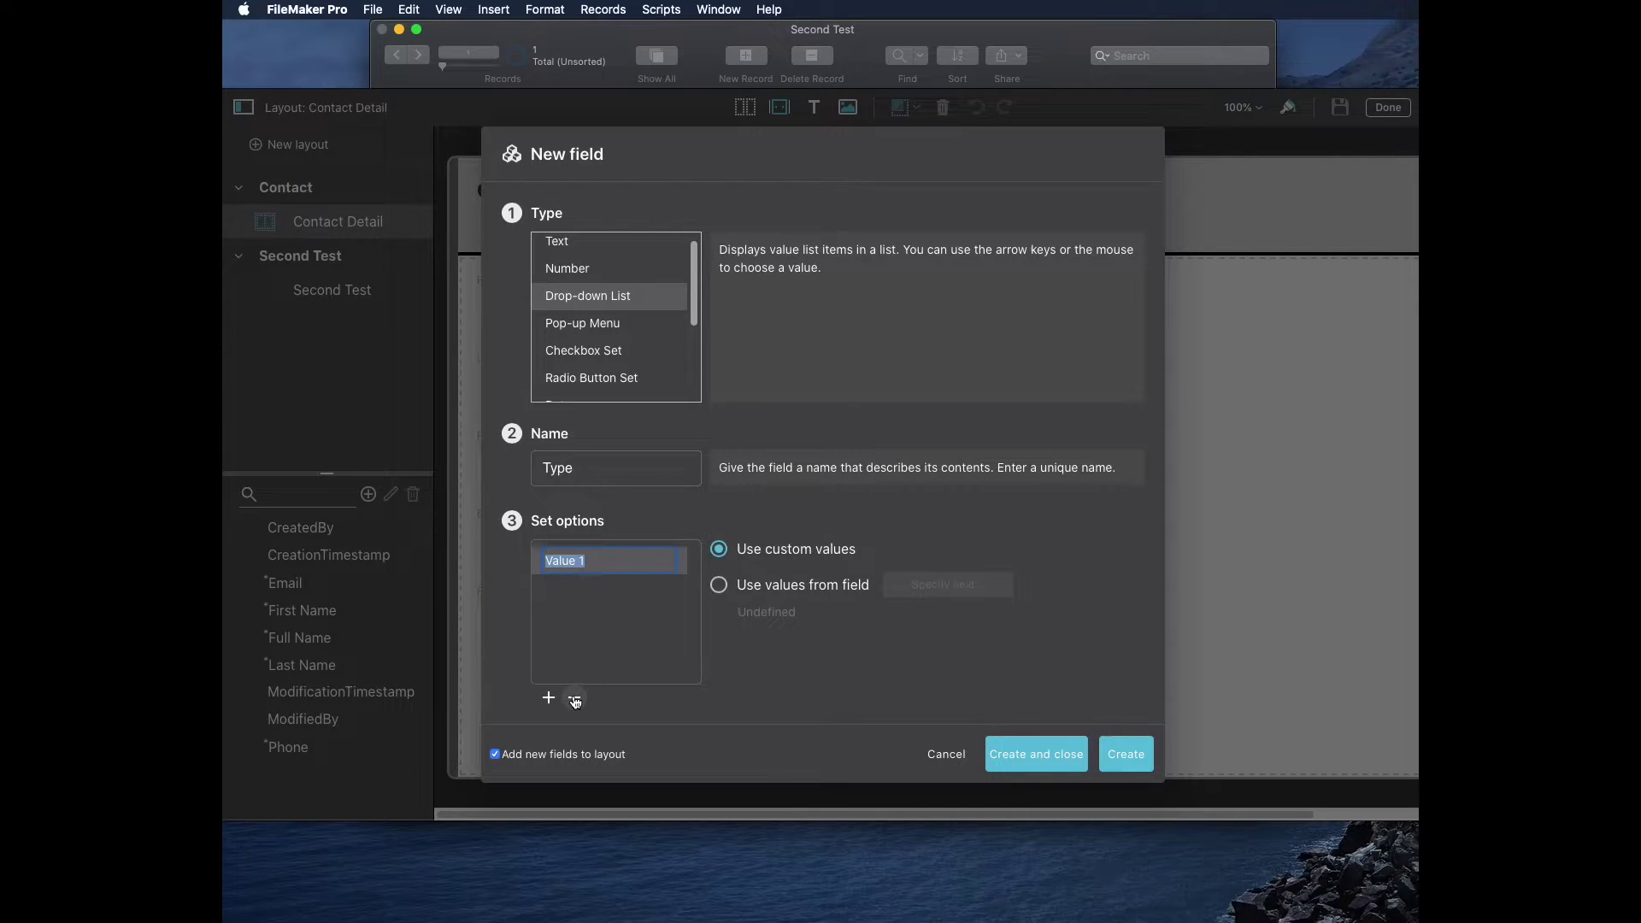
text(Employee)
click(550, 699)
text(C)
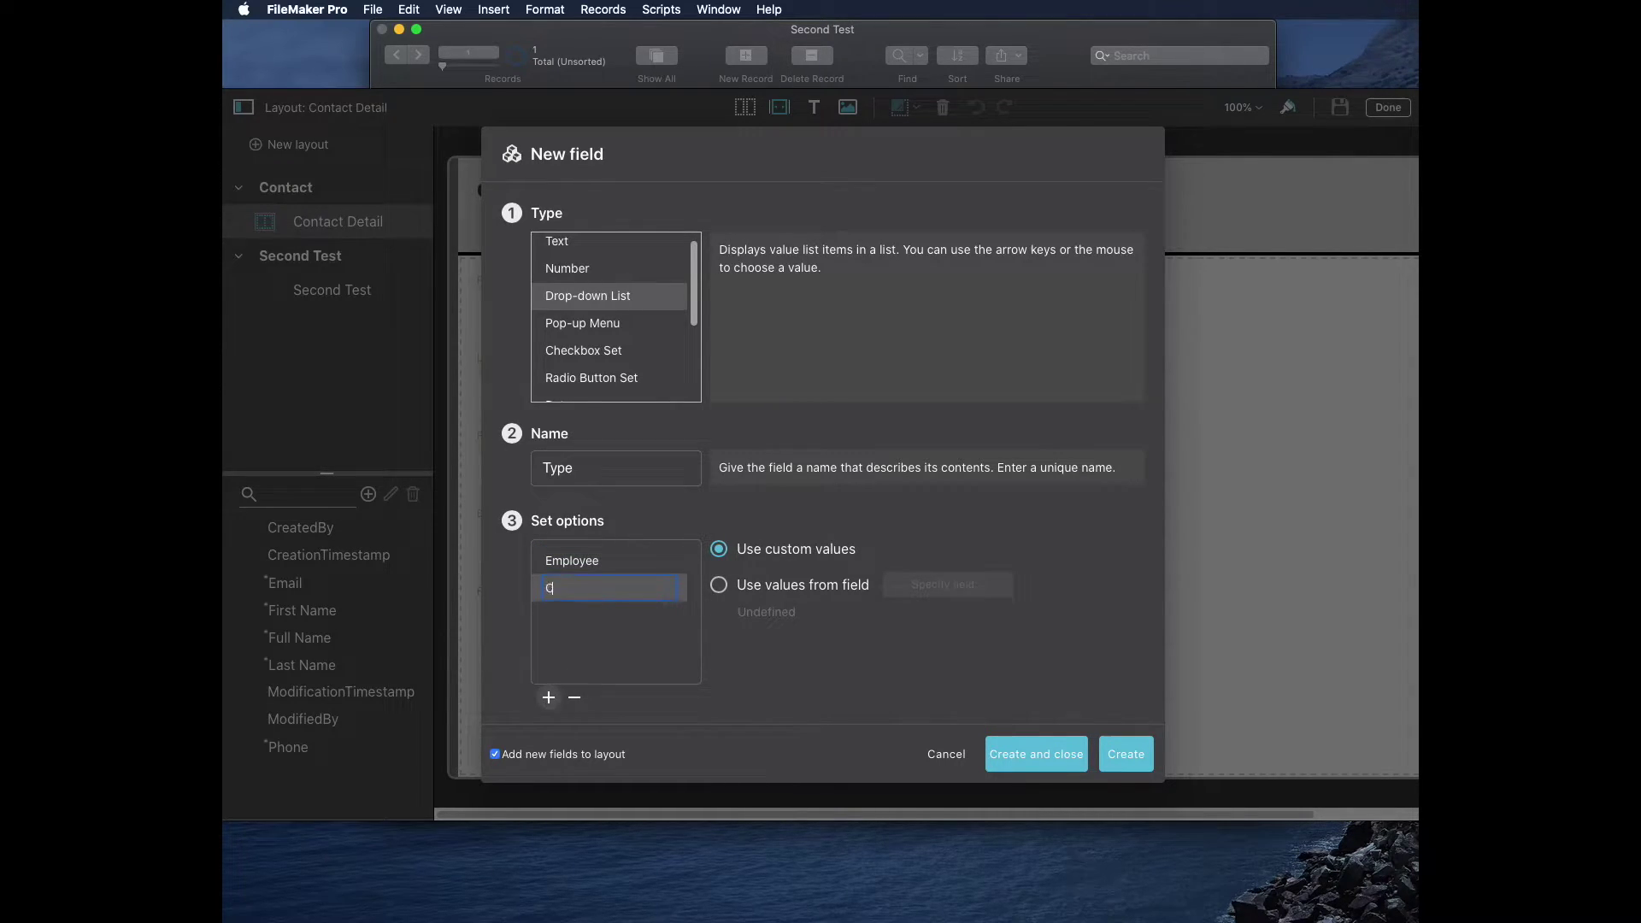
text(ustsomer)
key(BackSpace)
key(BackSpace)
text(omer)
Step: Add Vendor as the third custom value and create the Type field
click(549, 697)
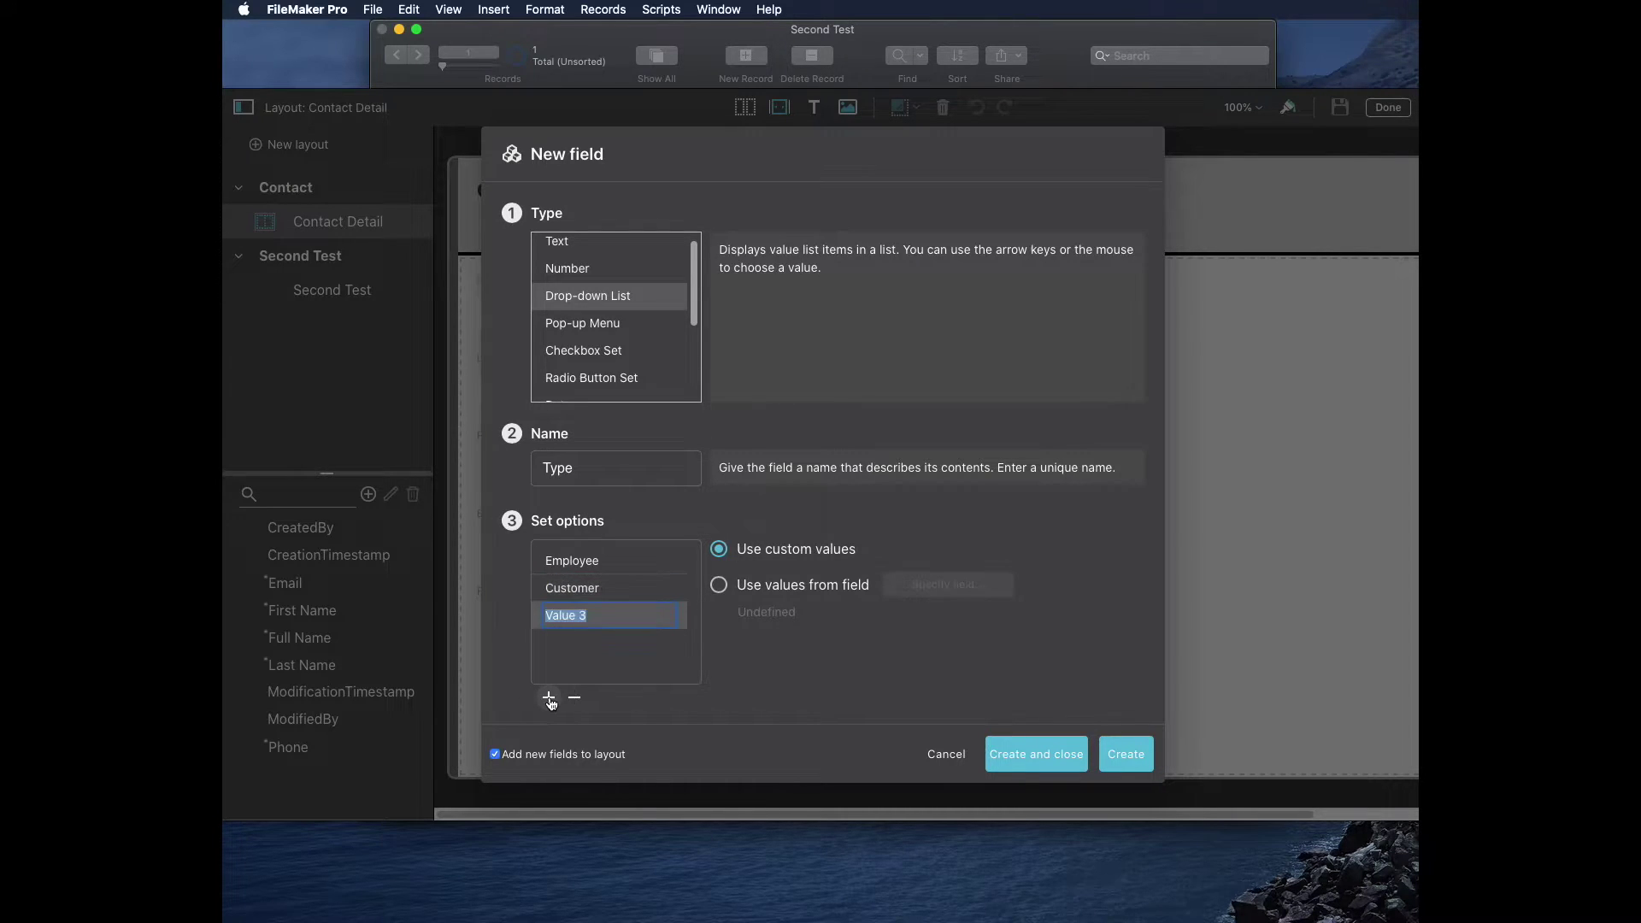
text(Ge)
key(BackSpace)
key(BackSpace)
text(Vendor)
key(Return)
click(1128, 752)
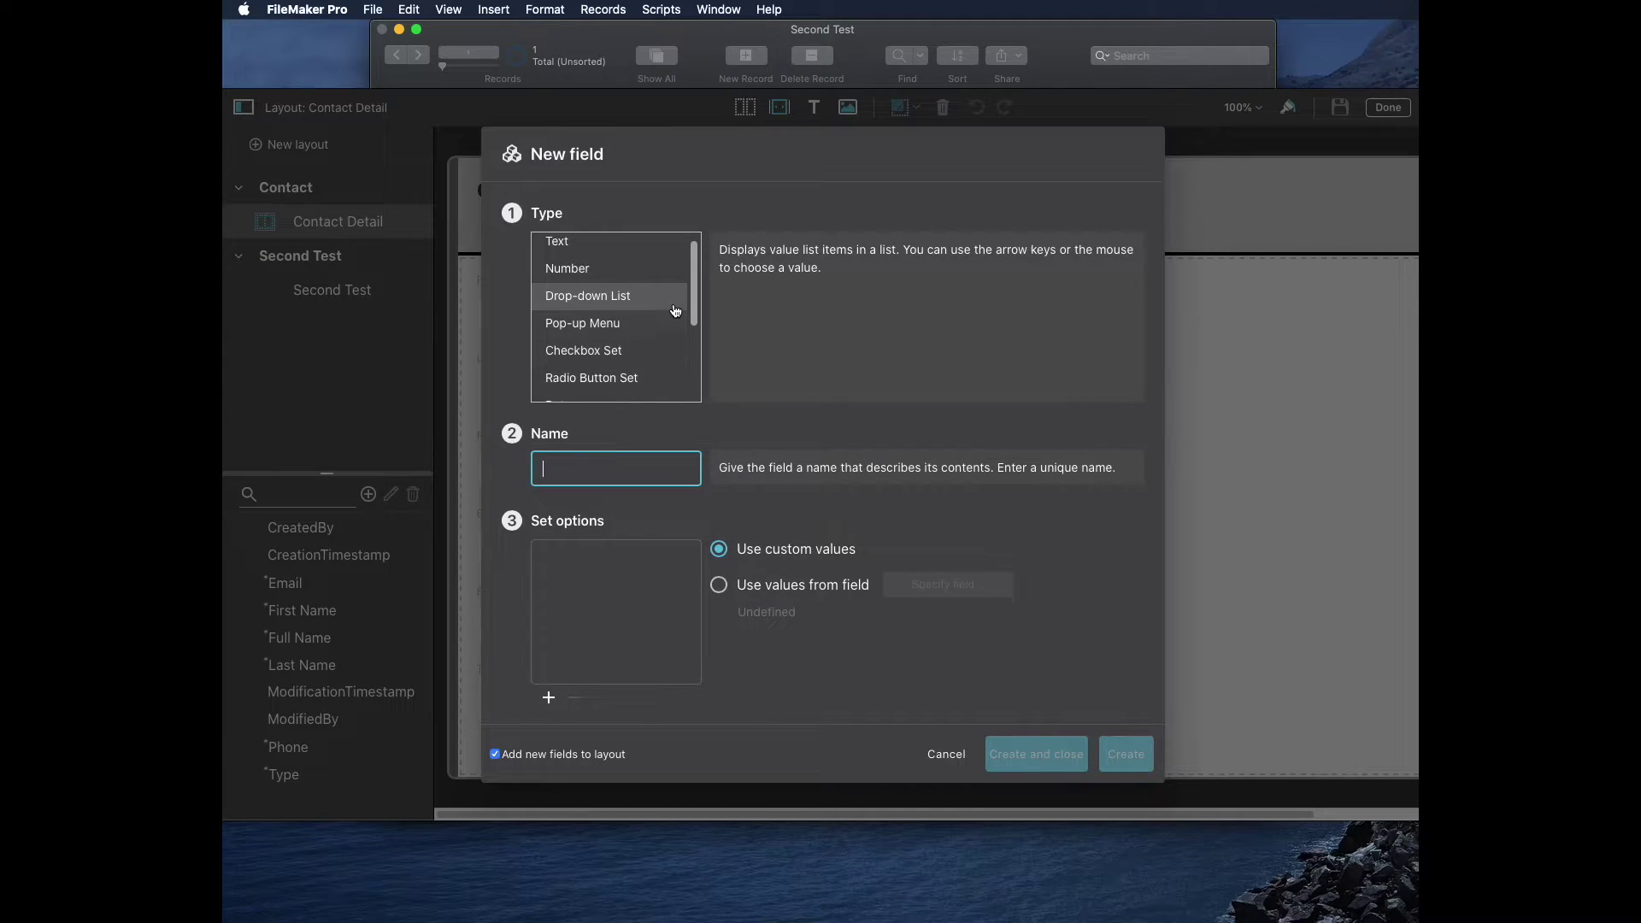
Step: Create a Container field named Image and finish adding fields
drag(690, 306, 690, 332)
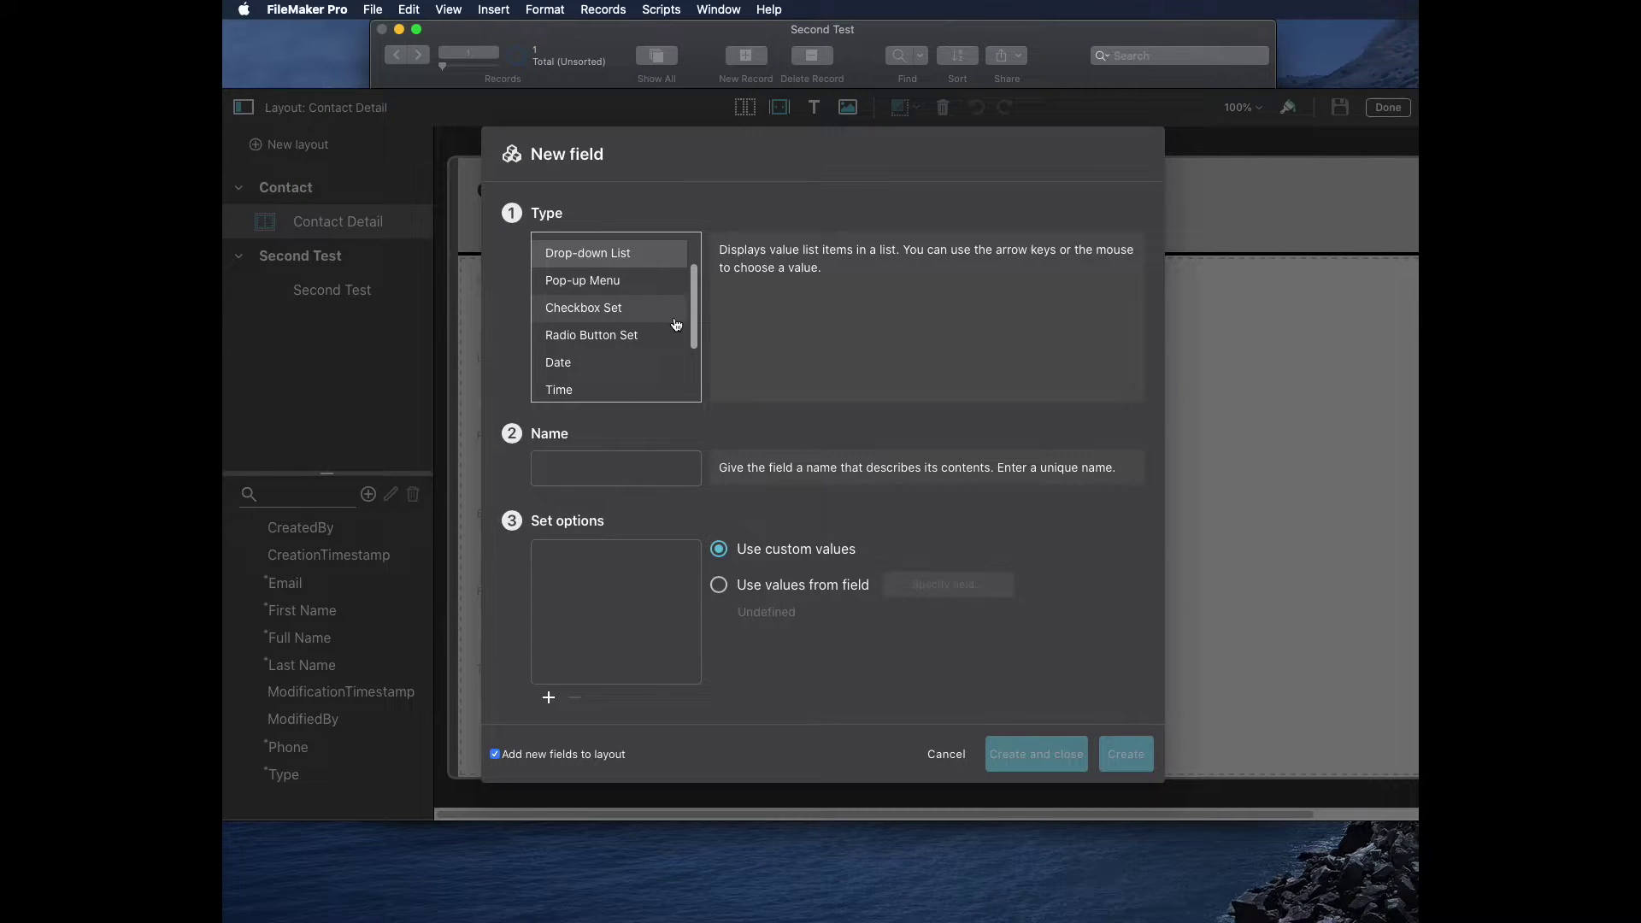
drag(690, 321, 699, 370)
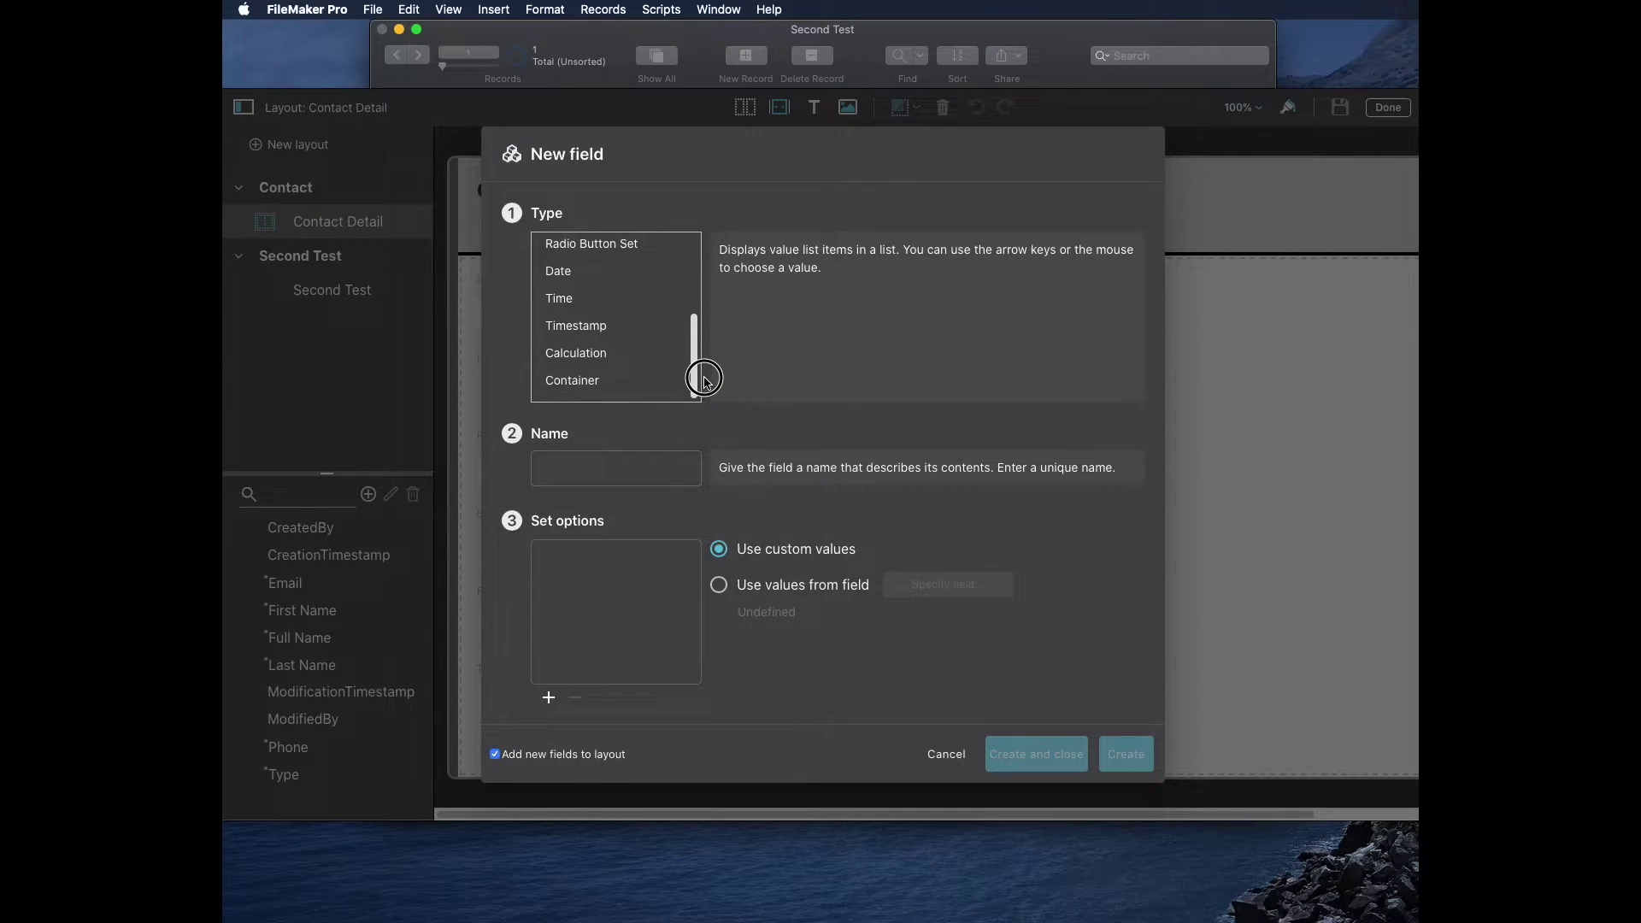
click(582, 389)
click(643, 576)
text(Image)
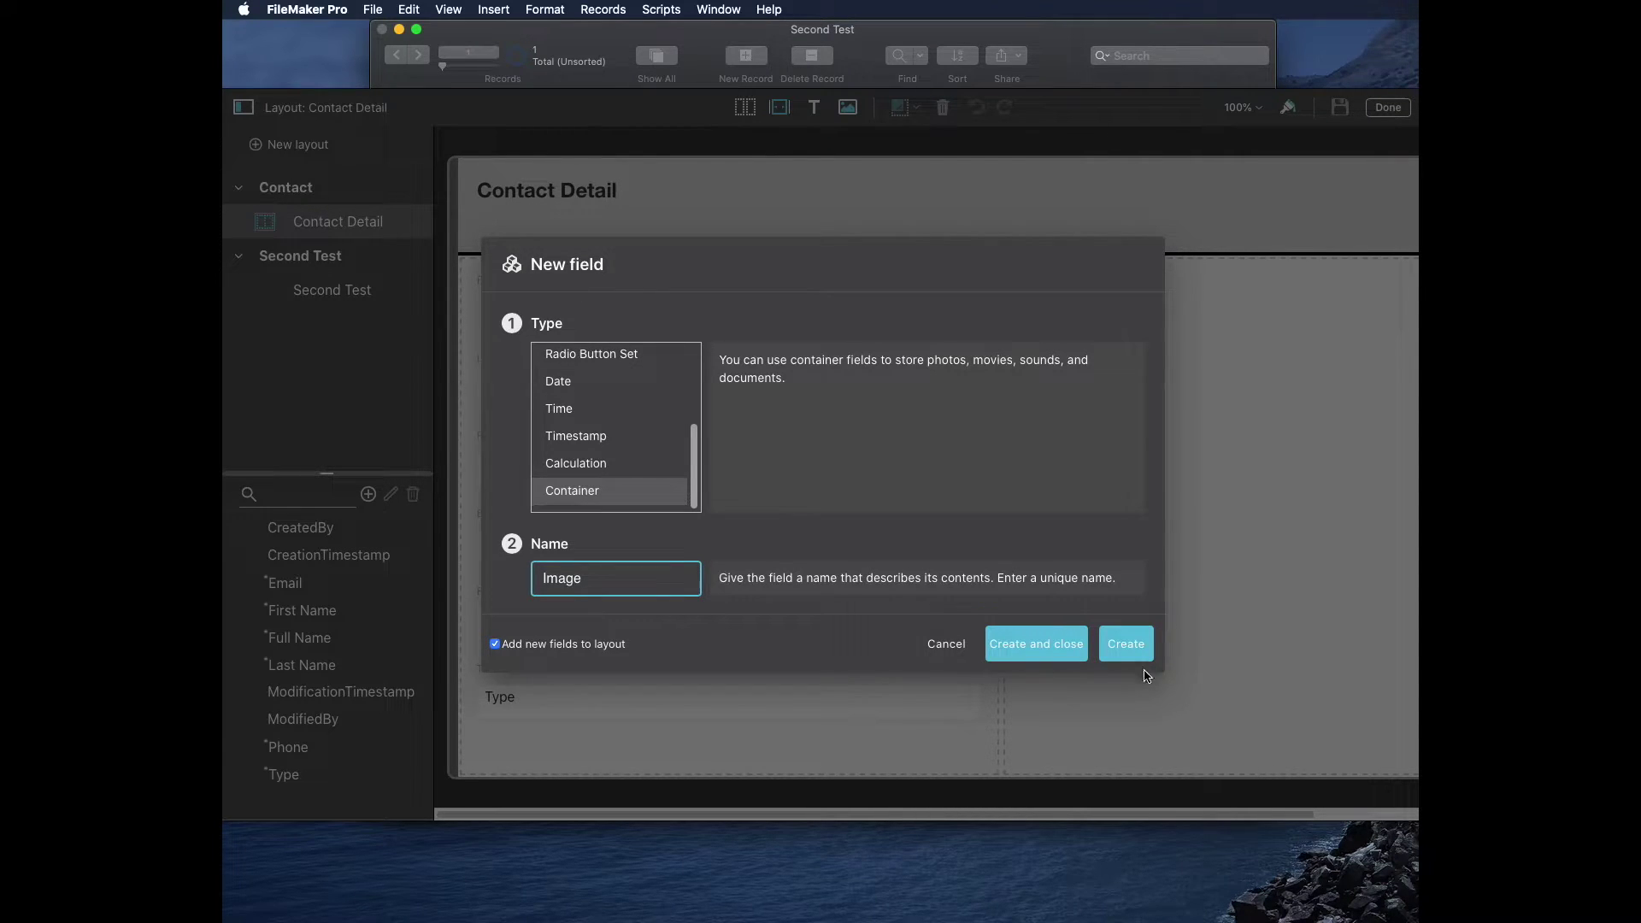
click(1044, 648)
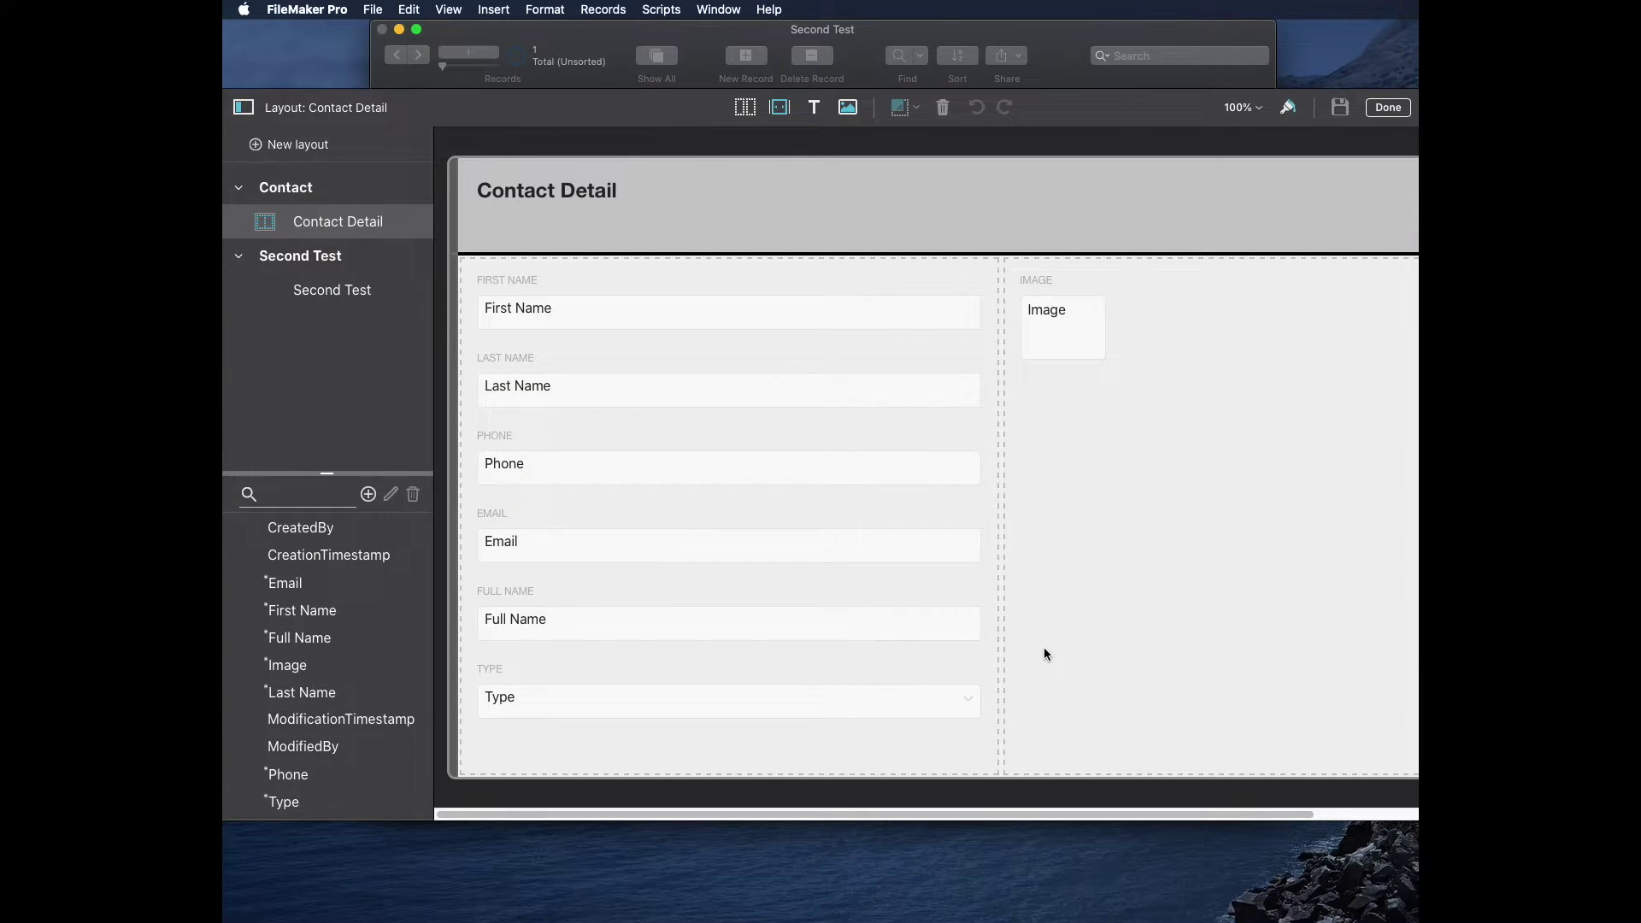
Step: Place two text objects beside the Image field in the layout's second body column
click(580, 296)
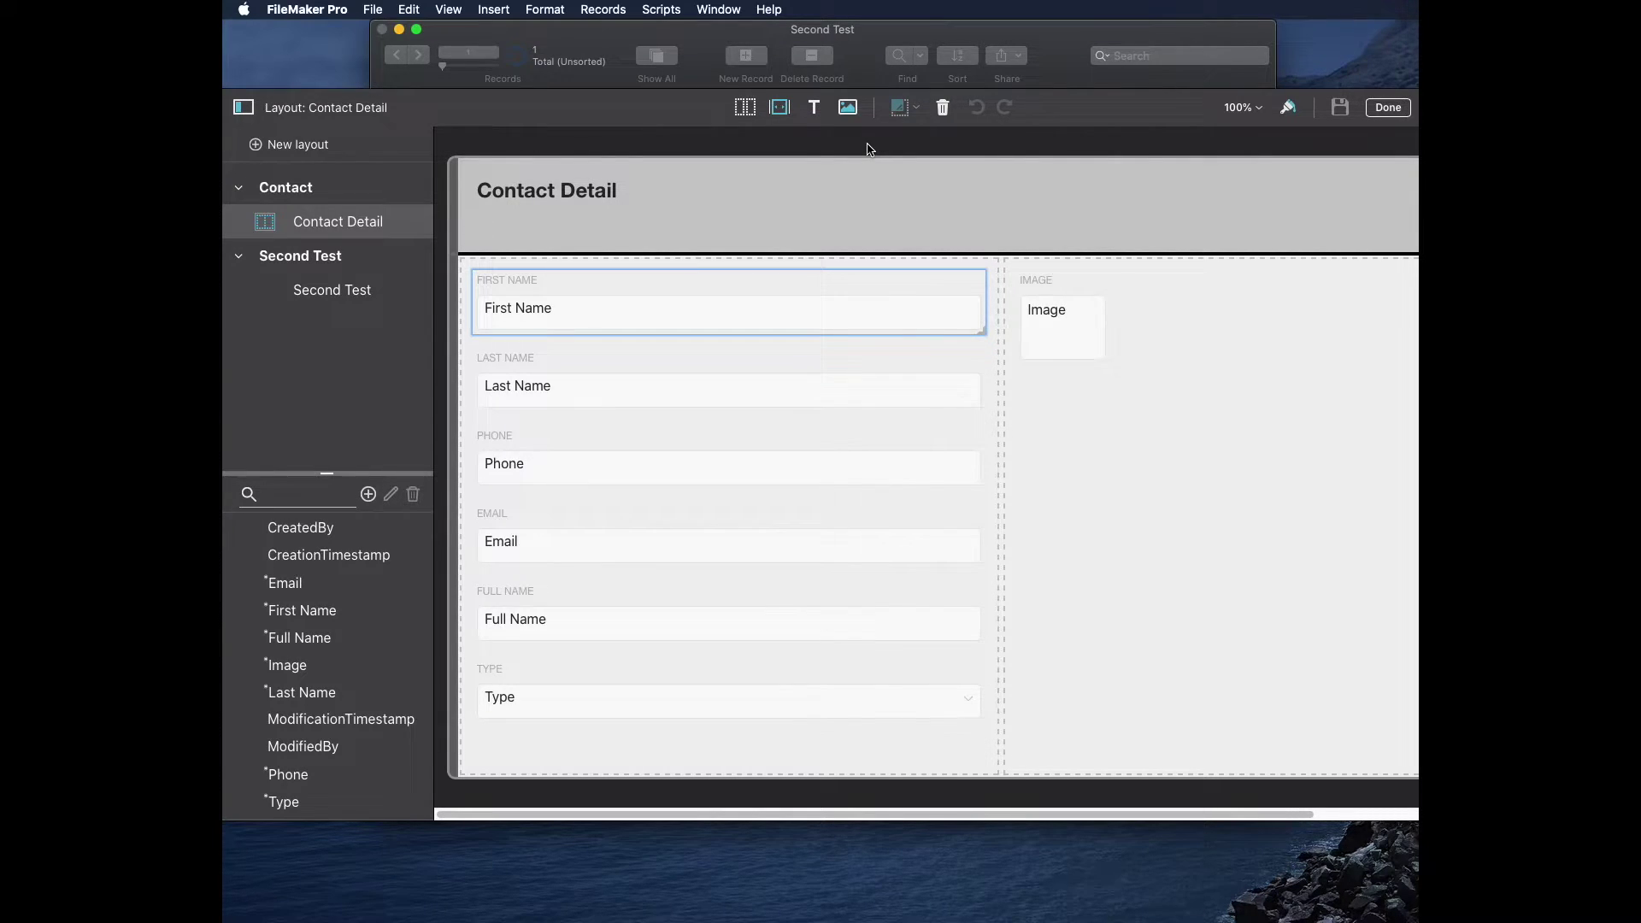
drag(814, 106, 1069, 425)
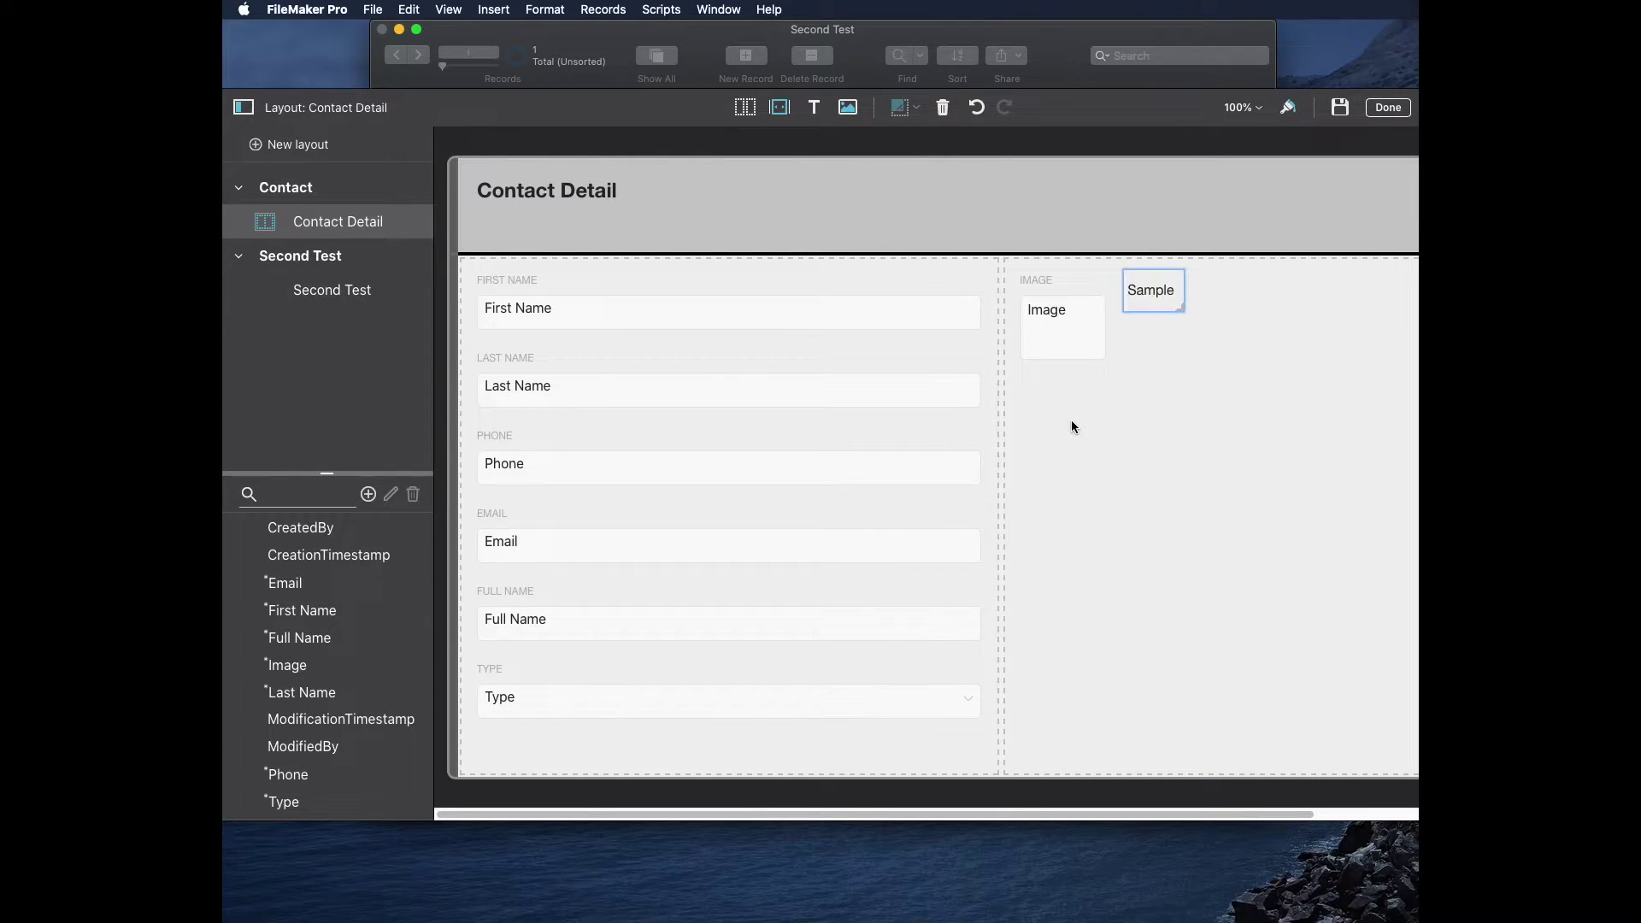
drag(813, 107, 880, 260)
drag(880, 256, 875, 285)
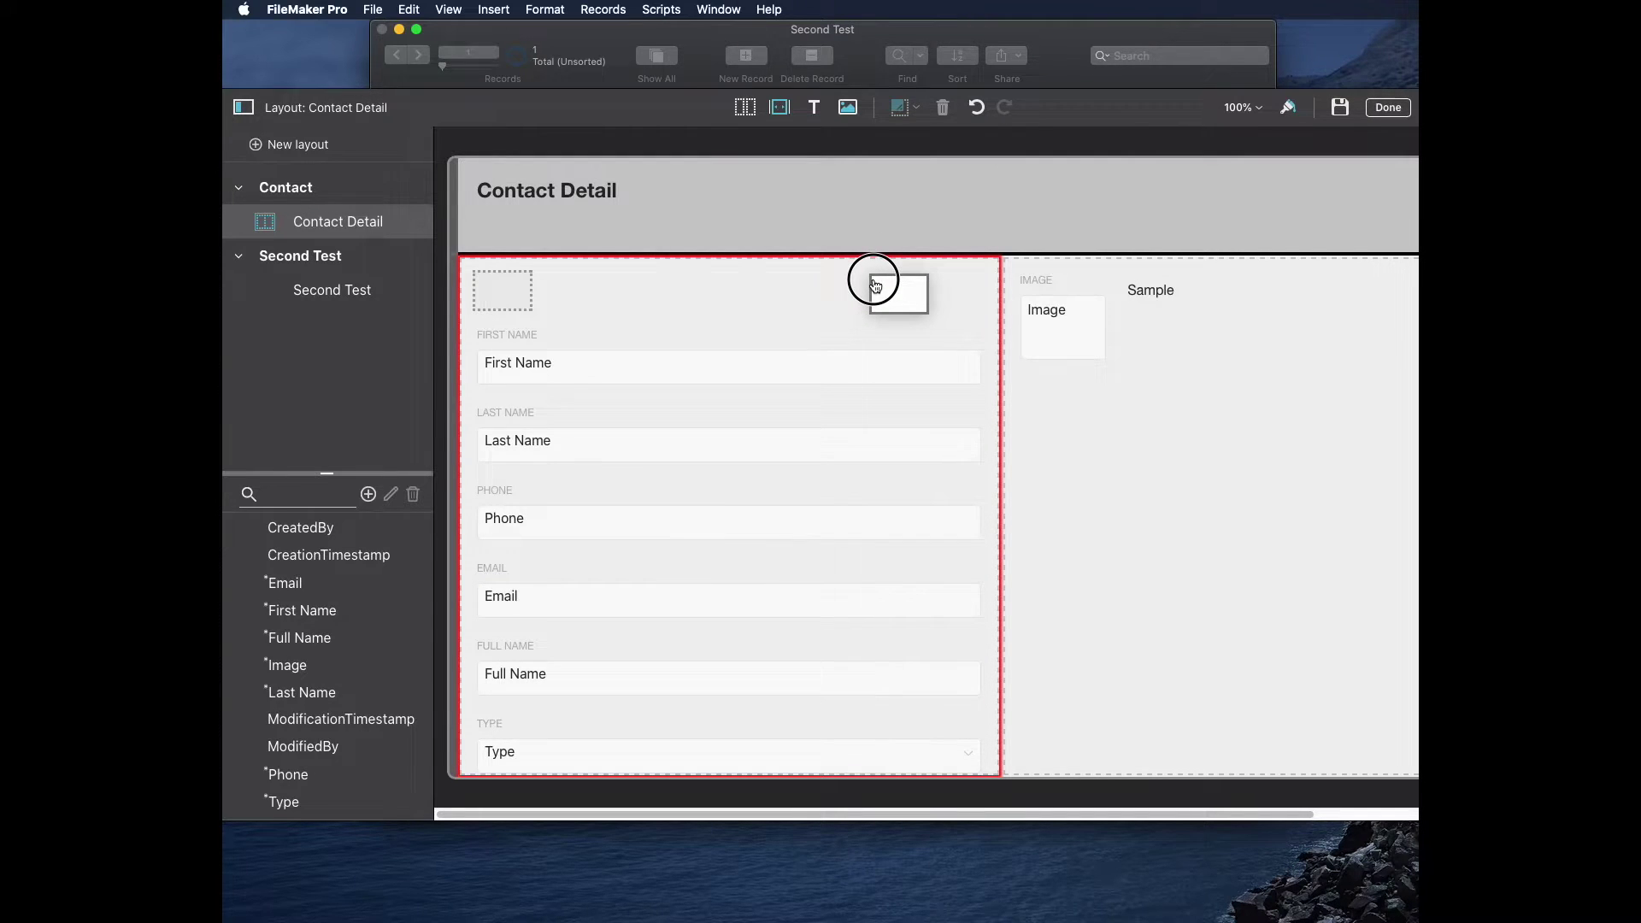
drag(876, 285, 1148, 461)
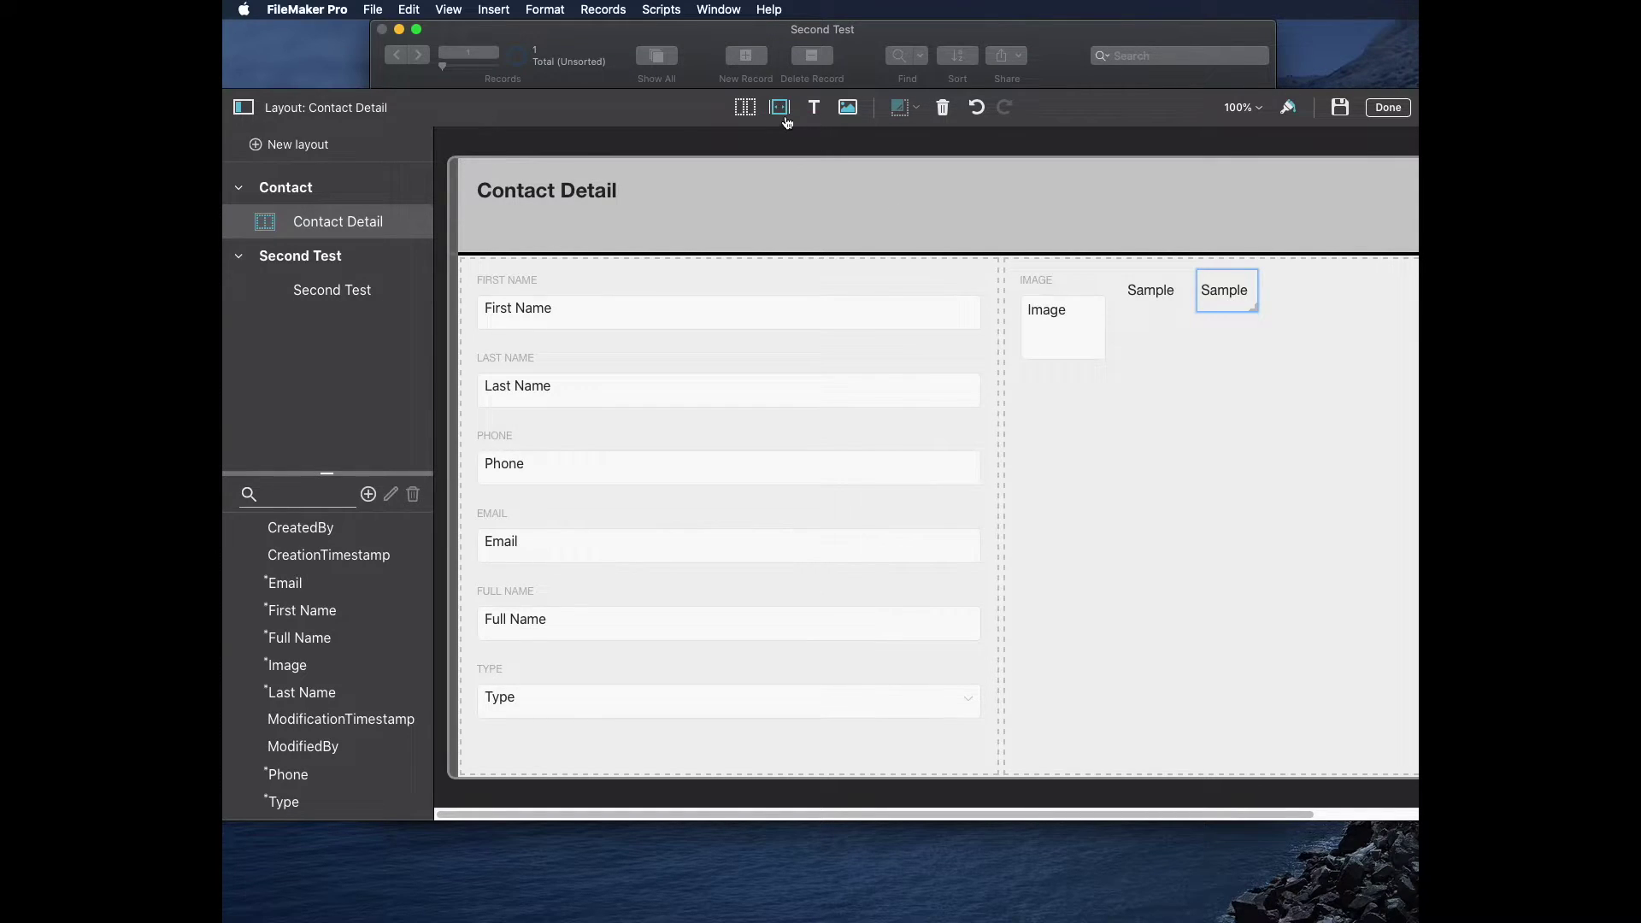
click(850, 109)
drag(851, 109, 1130, 444)
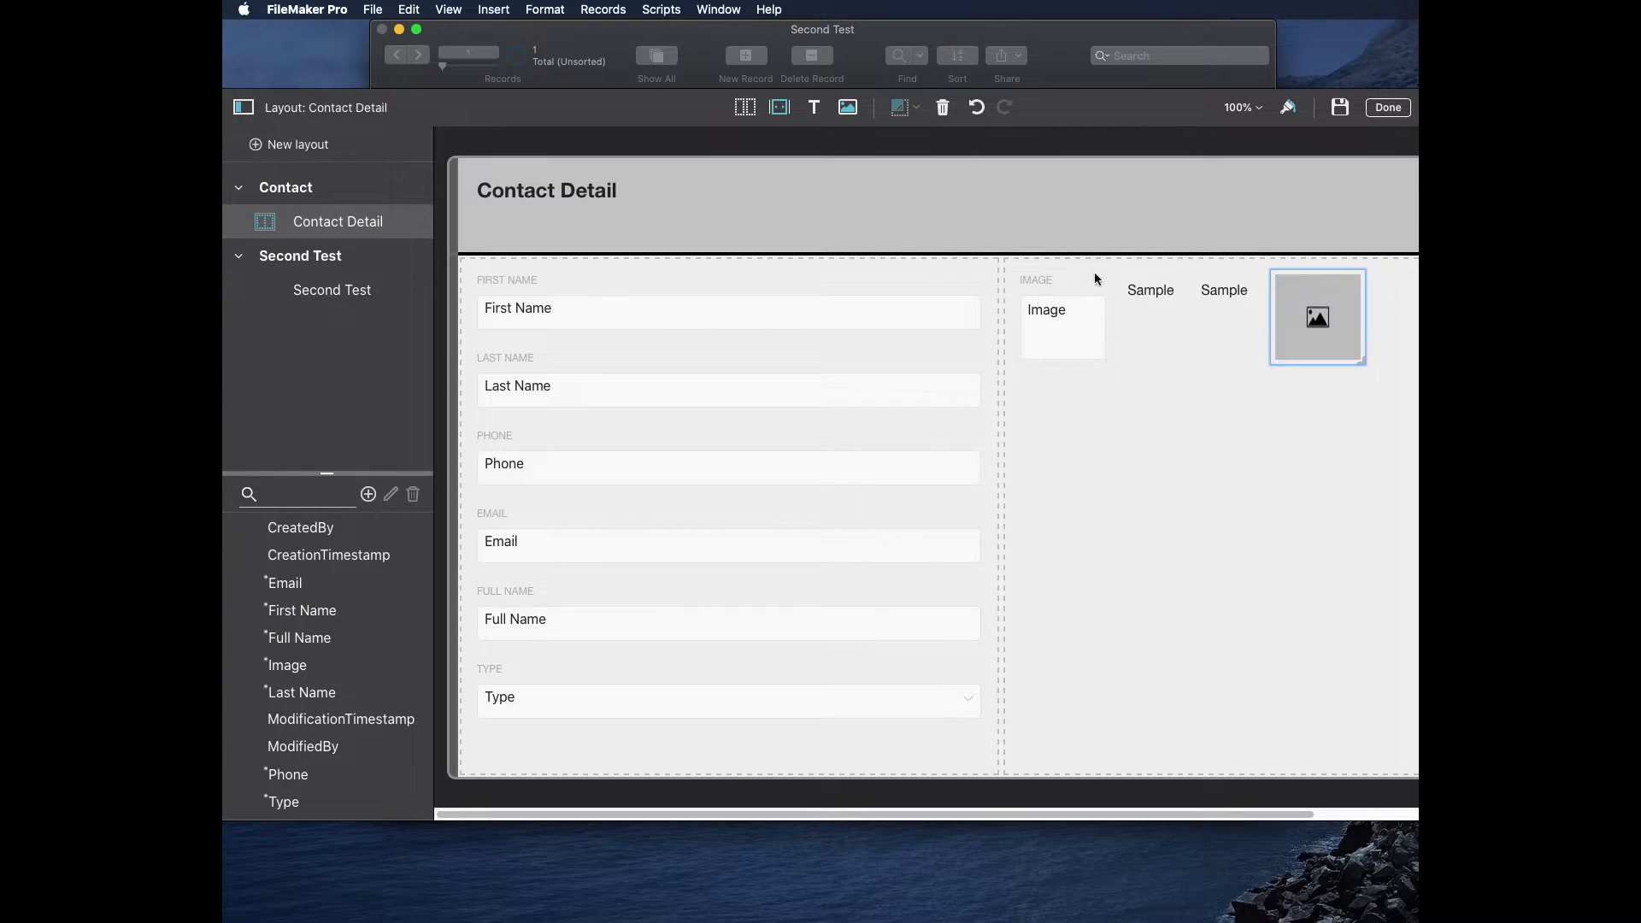
click(1299, 319)
key(Delete)
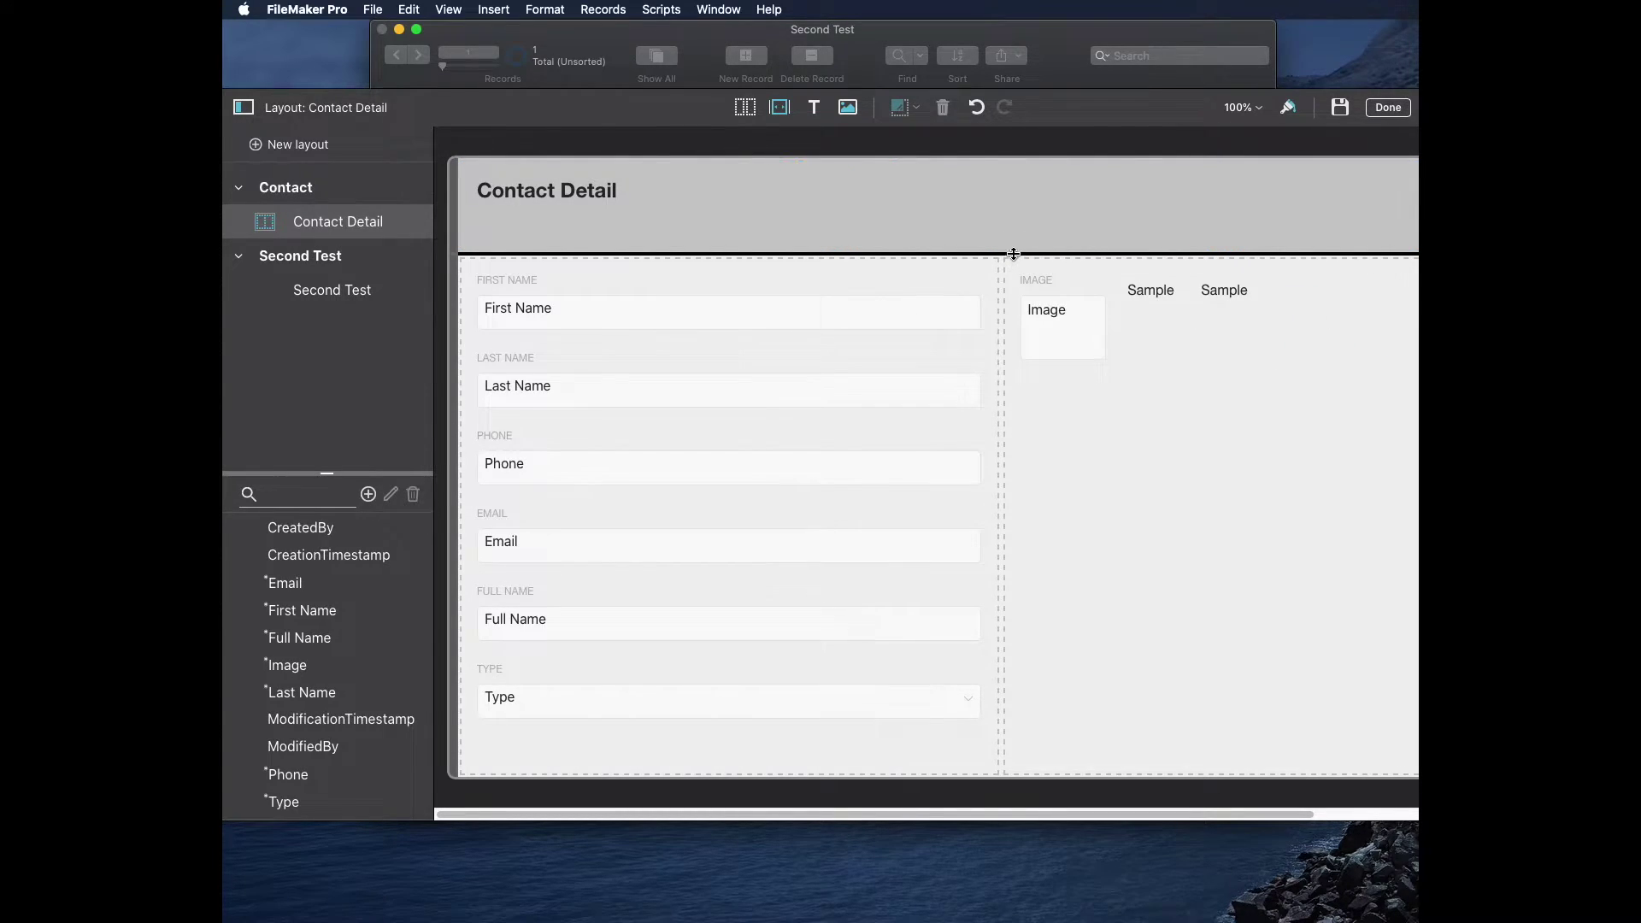
Step: Place an image object before the Contact Detail title and adjust the header height to fit it
drag(1013, 253, 1012, 328)
click(848, 107)
drag(769, 155, 865, 251)
drag(790, 197, 493, 197)
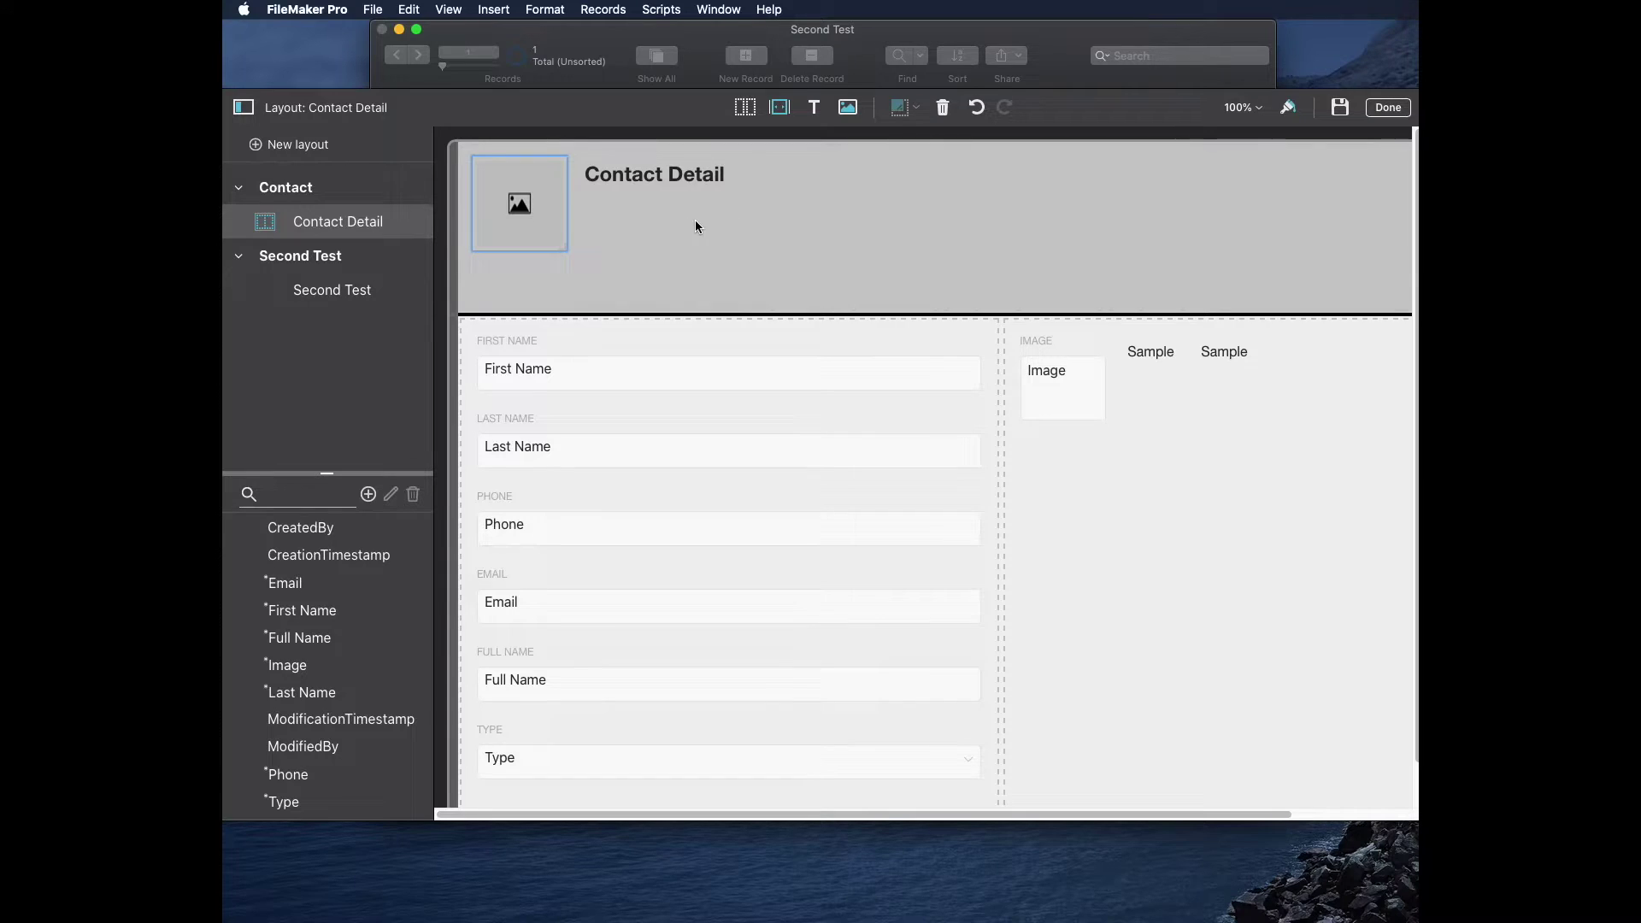
click(641, 180)
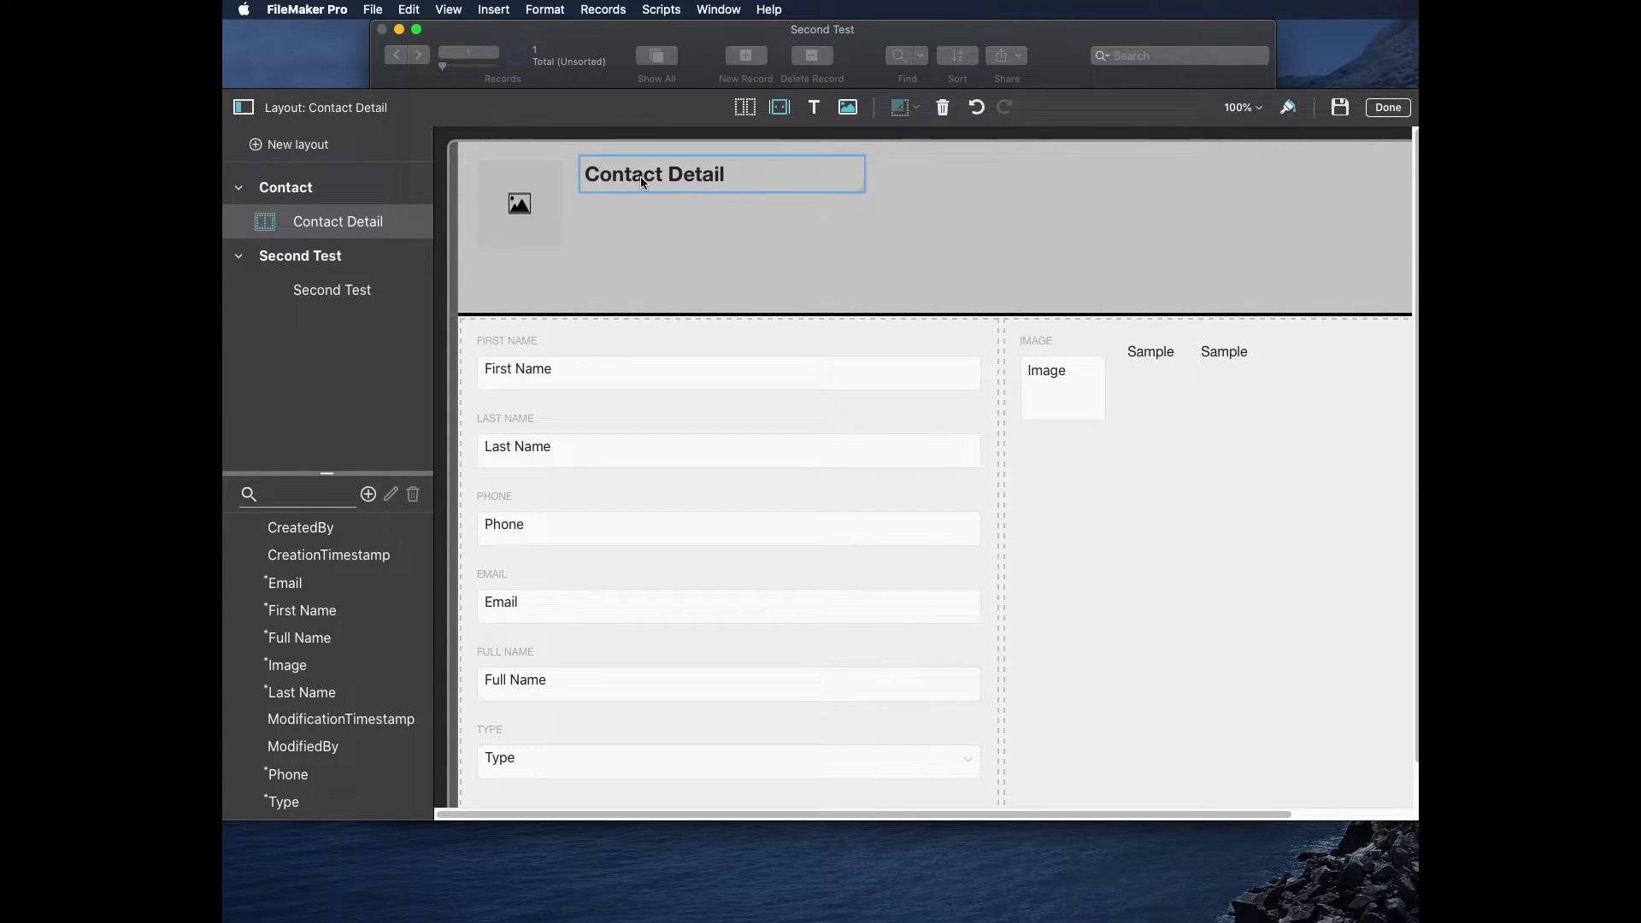
drag(696, 313, 694, 267)
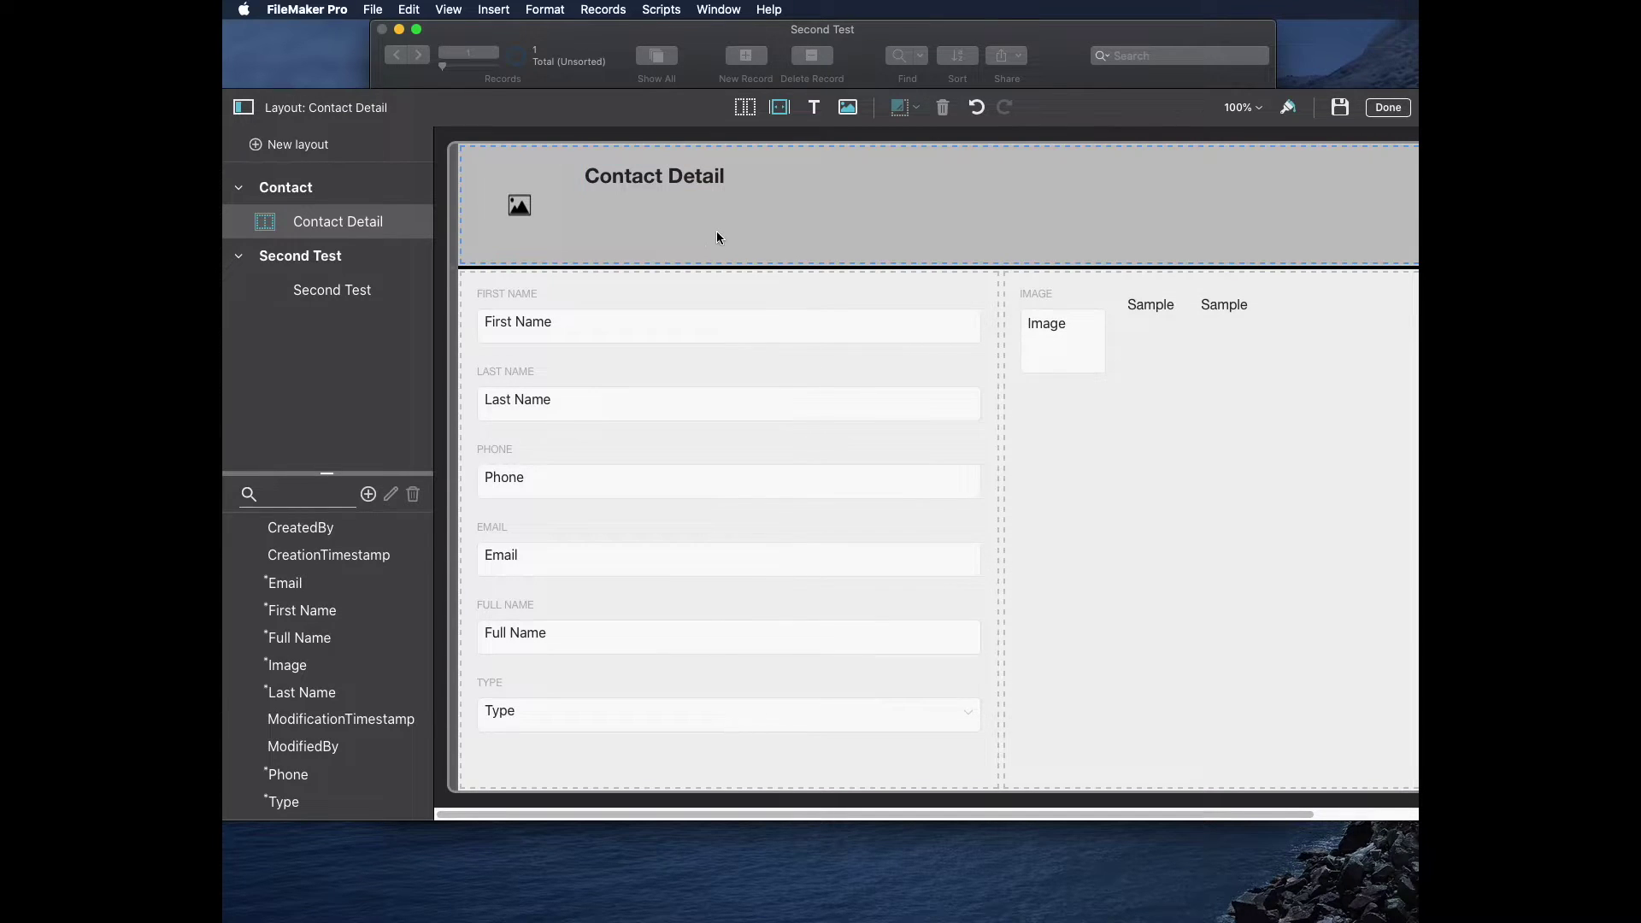
Step: Display the header image's formatting options and use the AppWorks Logo file from the Desktop as its source
click(517, 205)
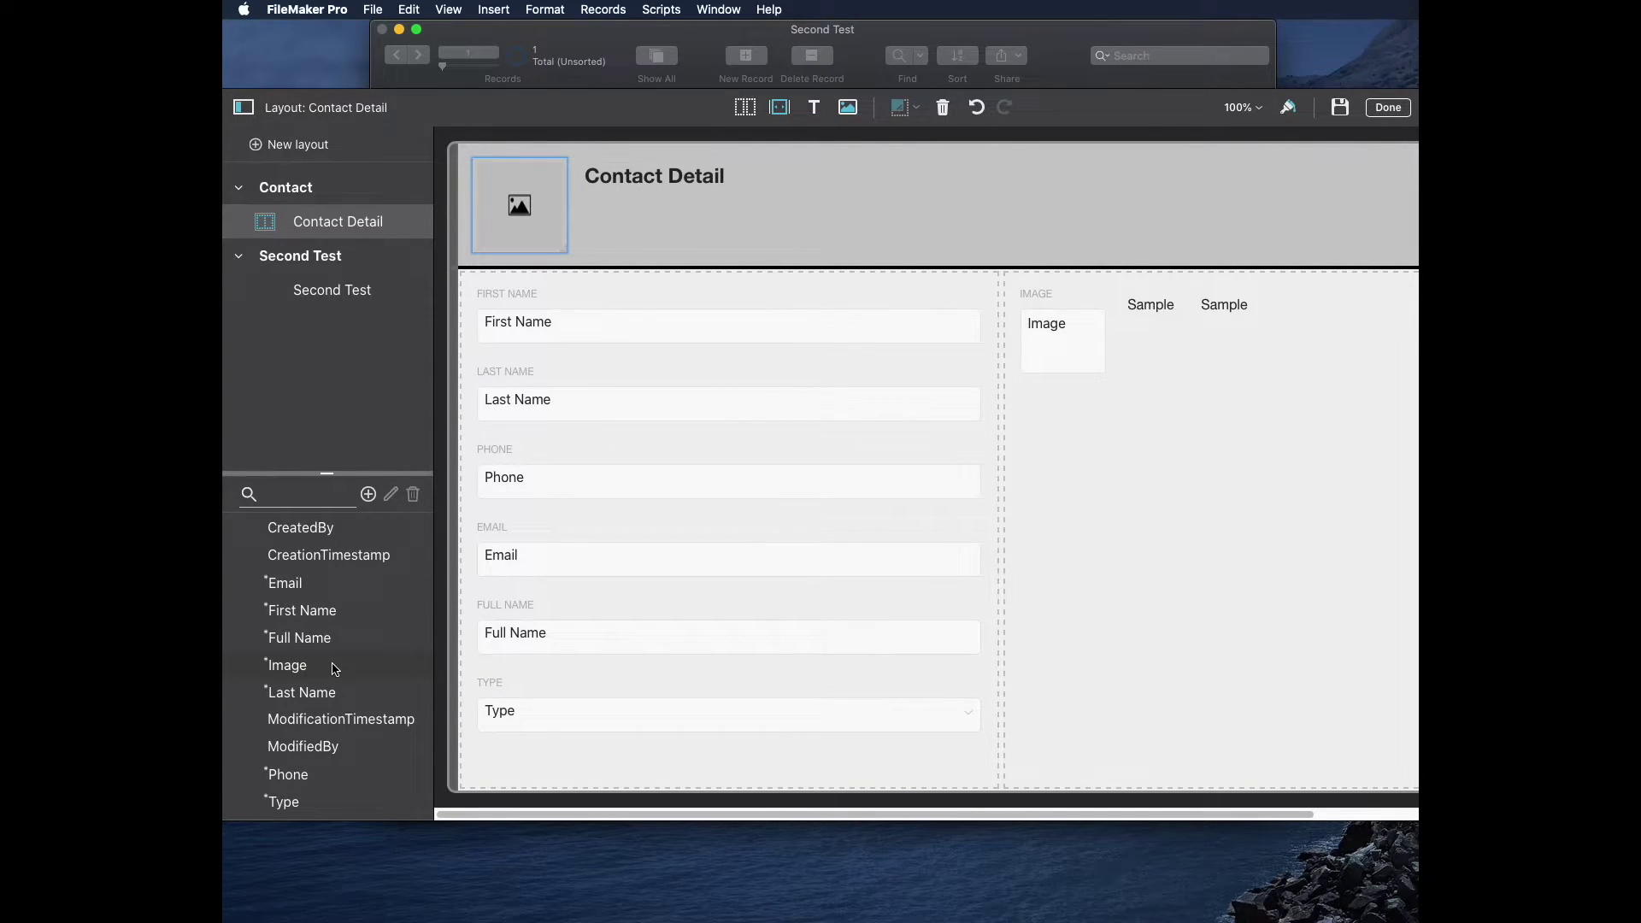
click(246, 111)
click(246, 110)
click(1288, 110)
click(1288, 109)
click(1288, 109)
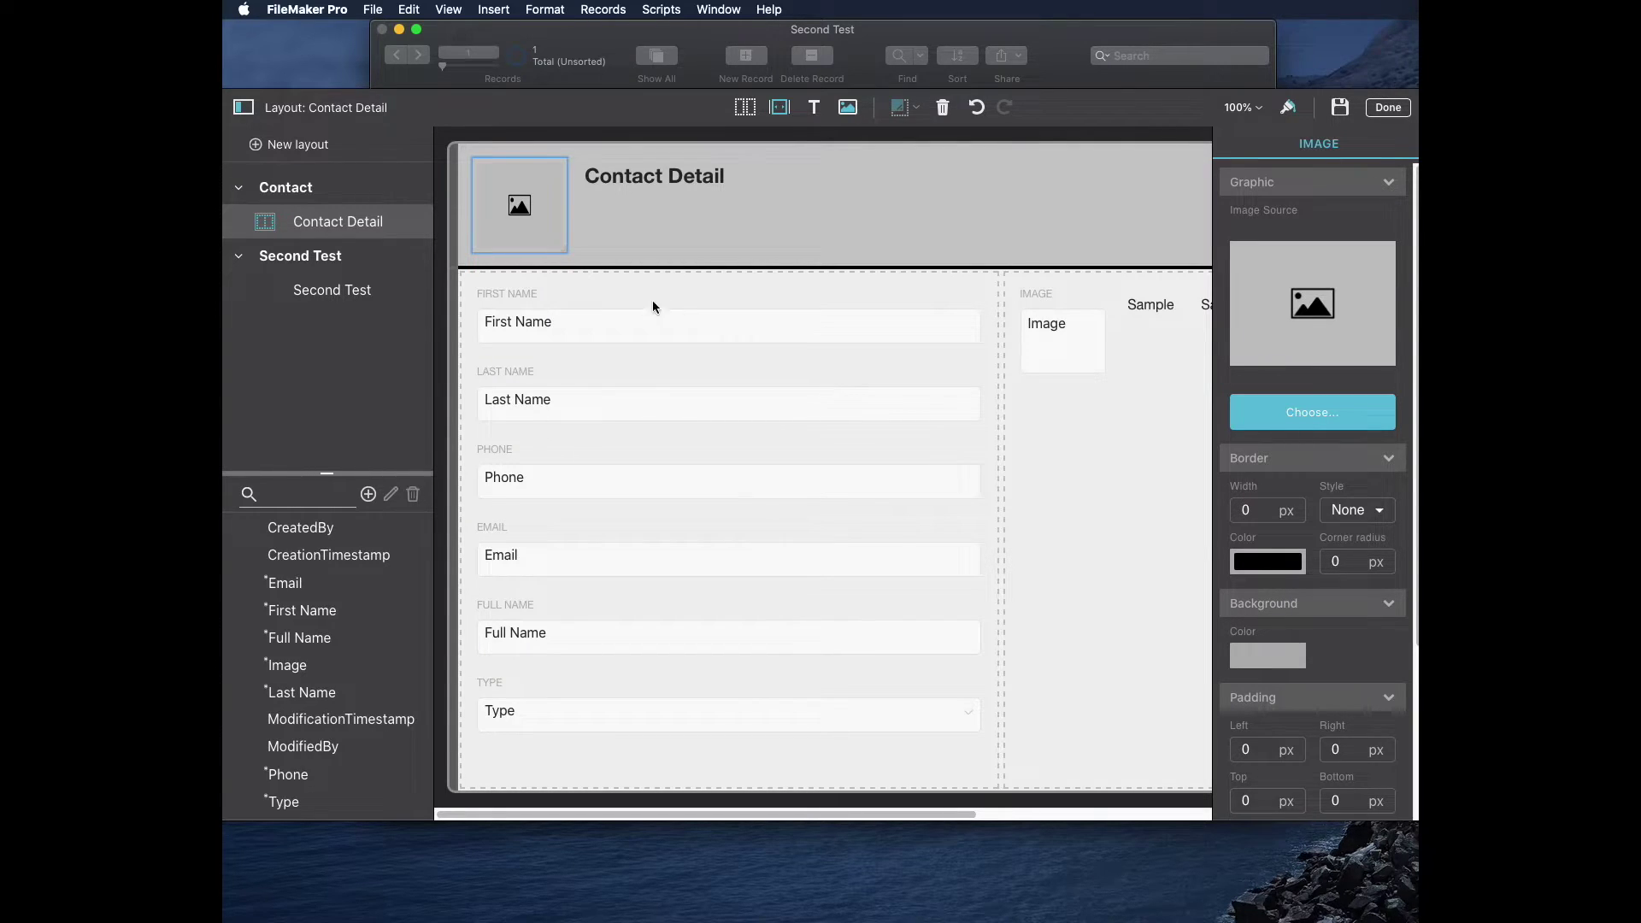
click(1313, 419)
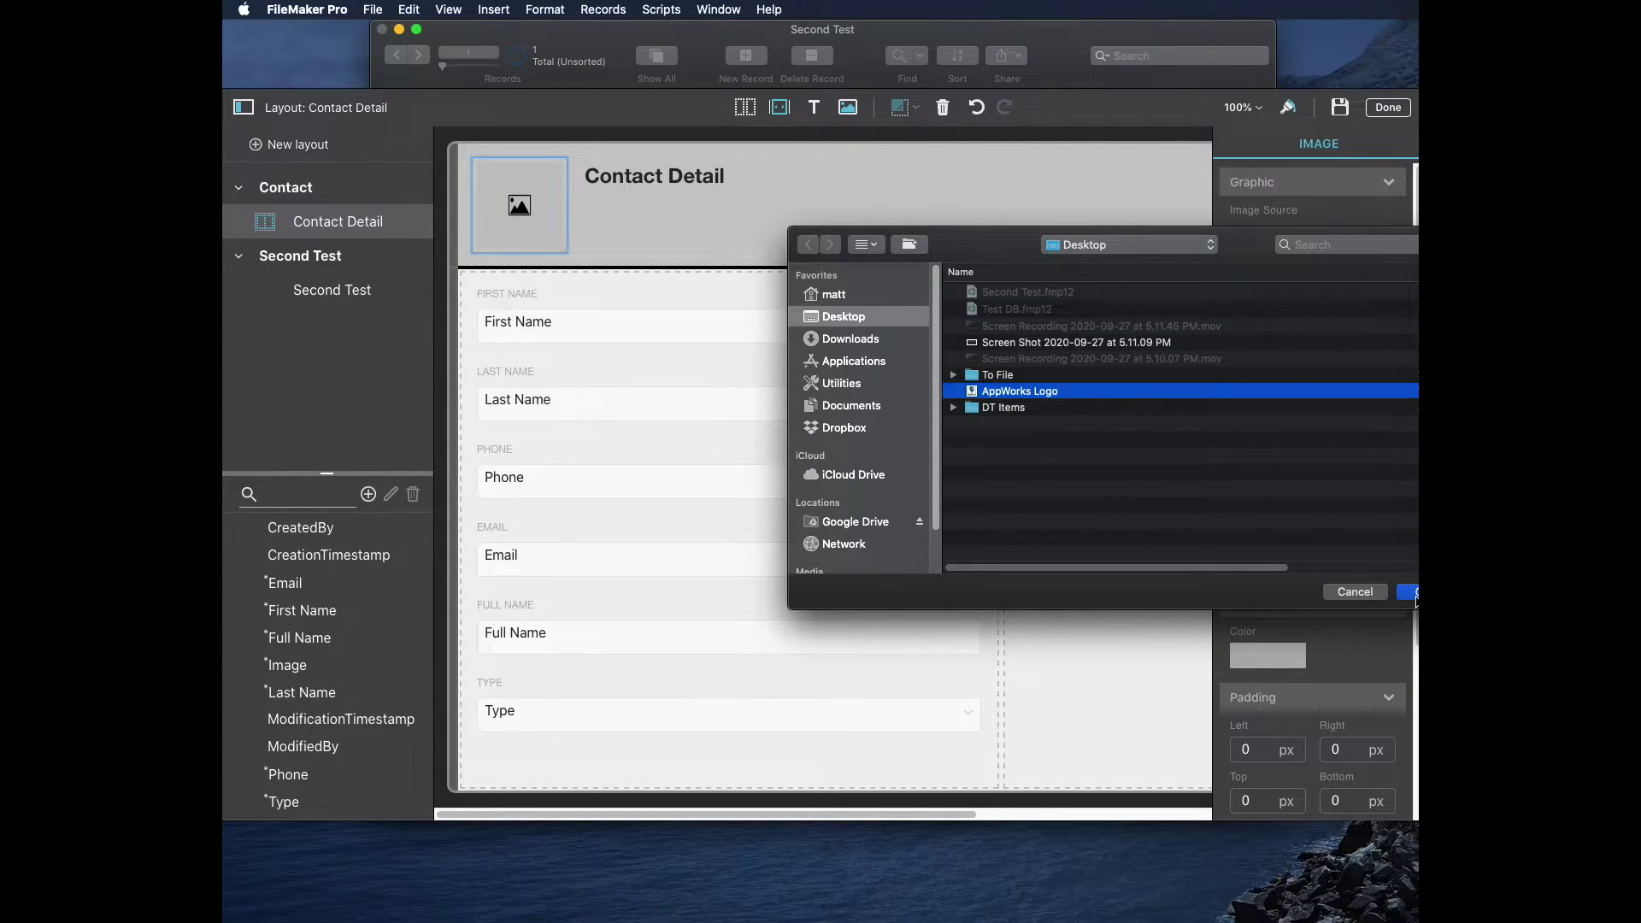
click(1413, 594)
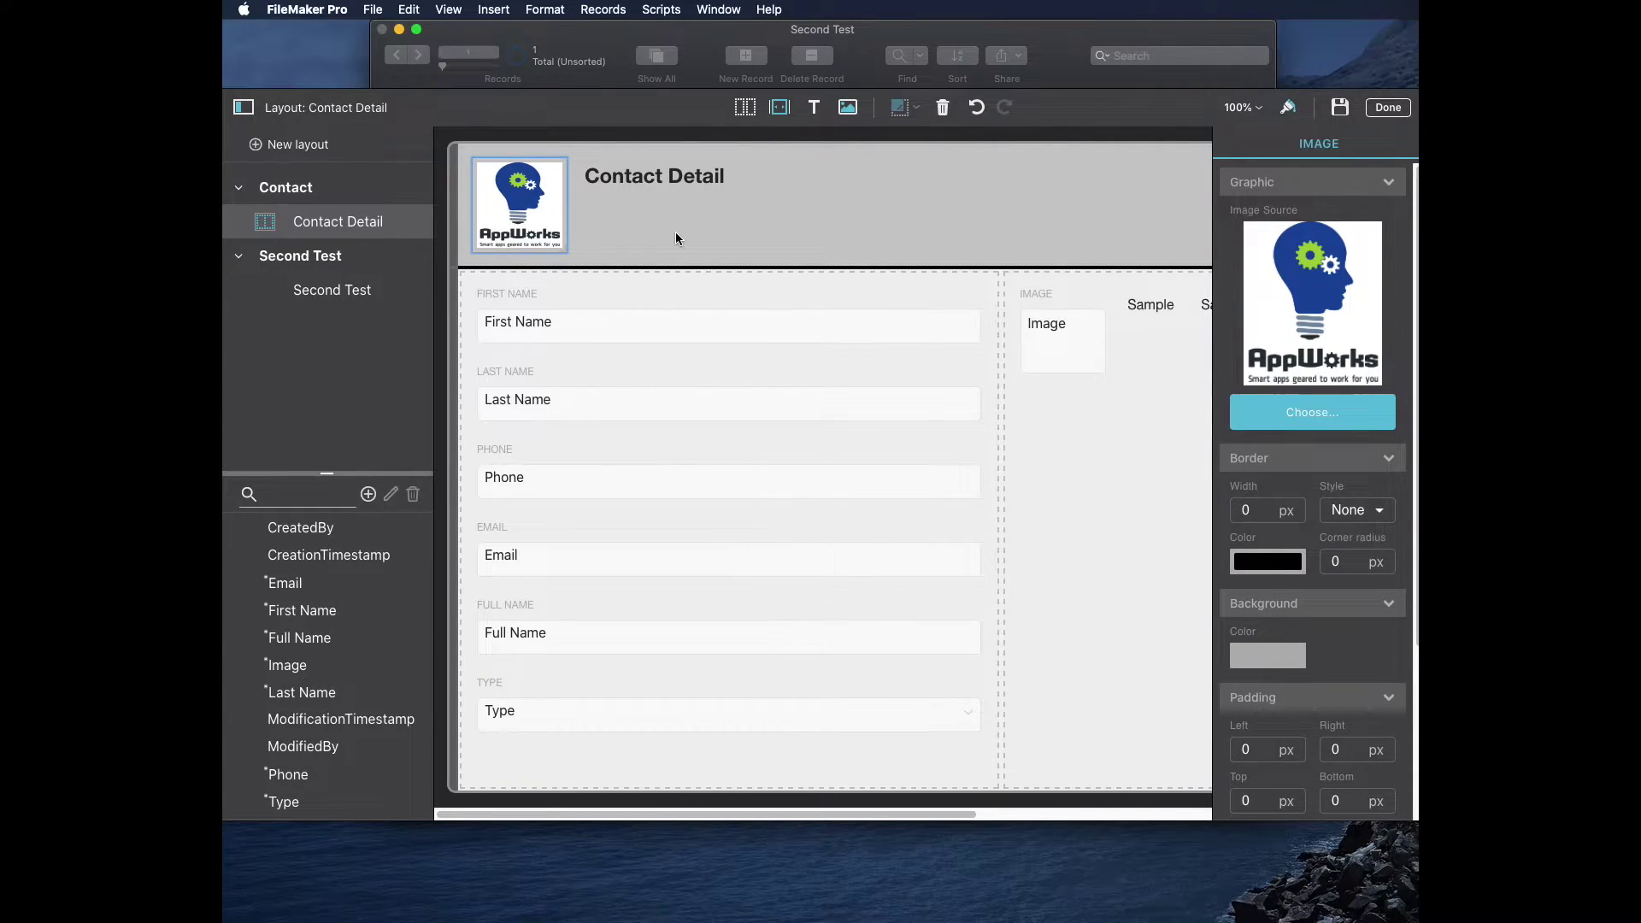
Step: Set the Contact Detail title's font size to 32 px
click(649, 177)
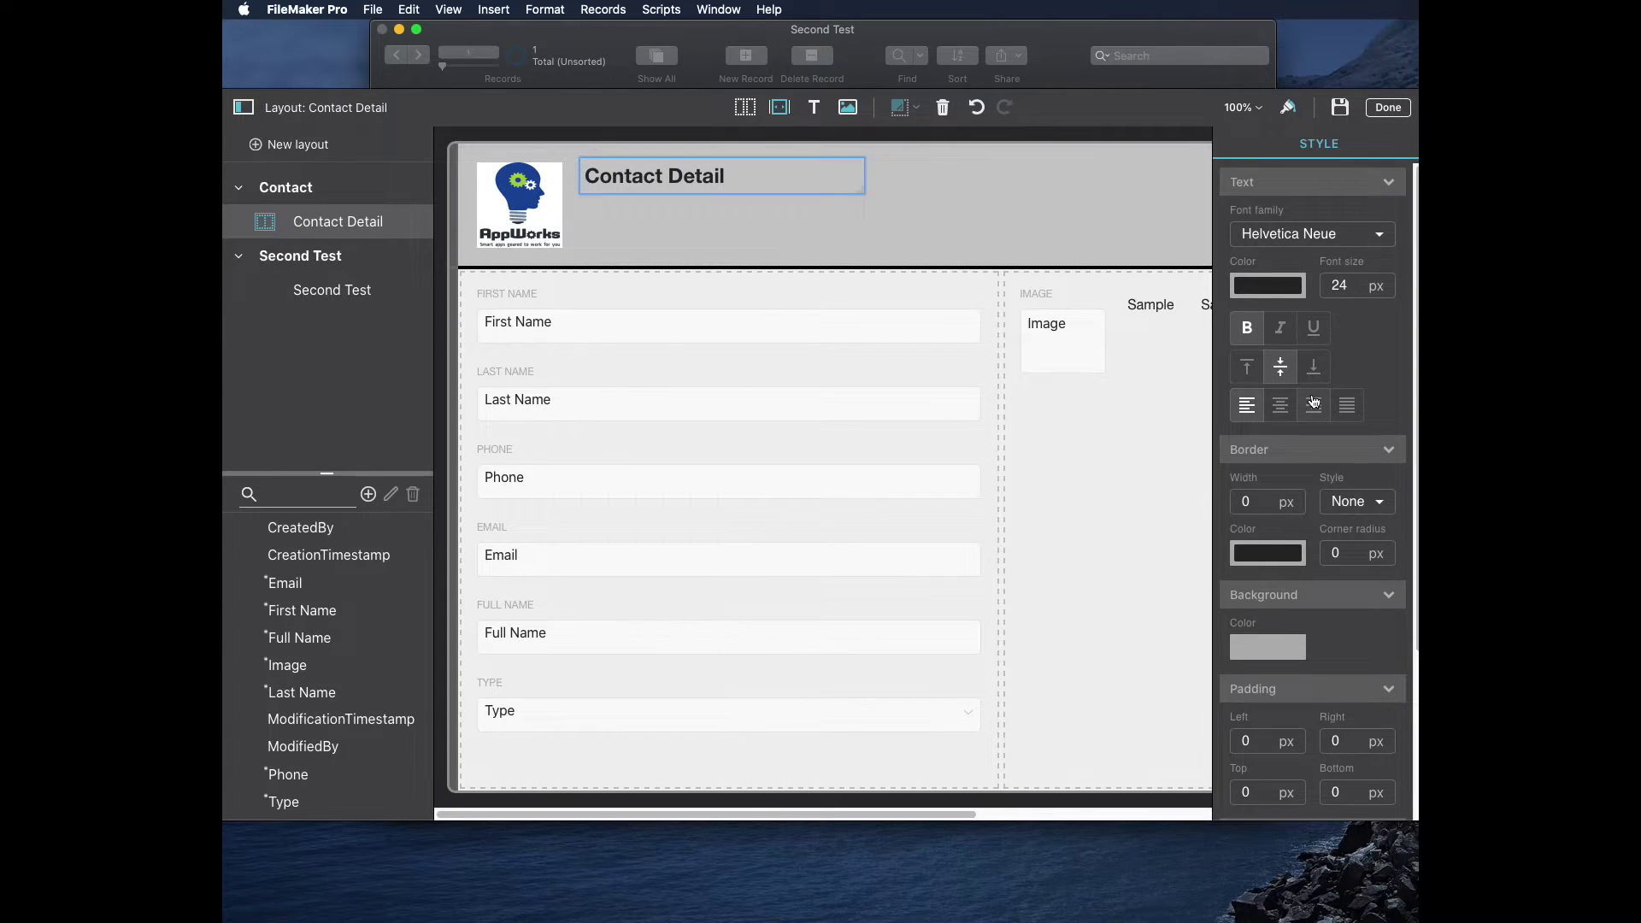
double_click(1339, 286)
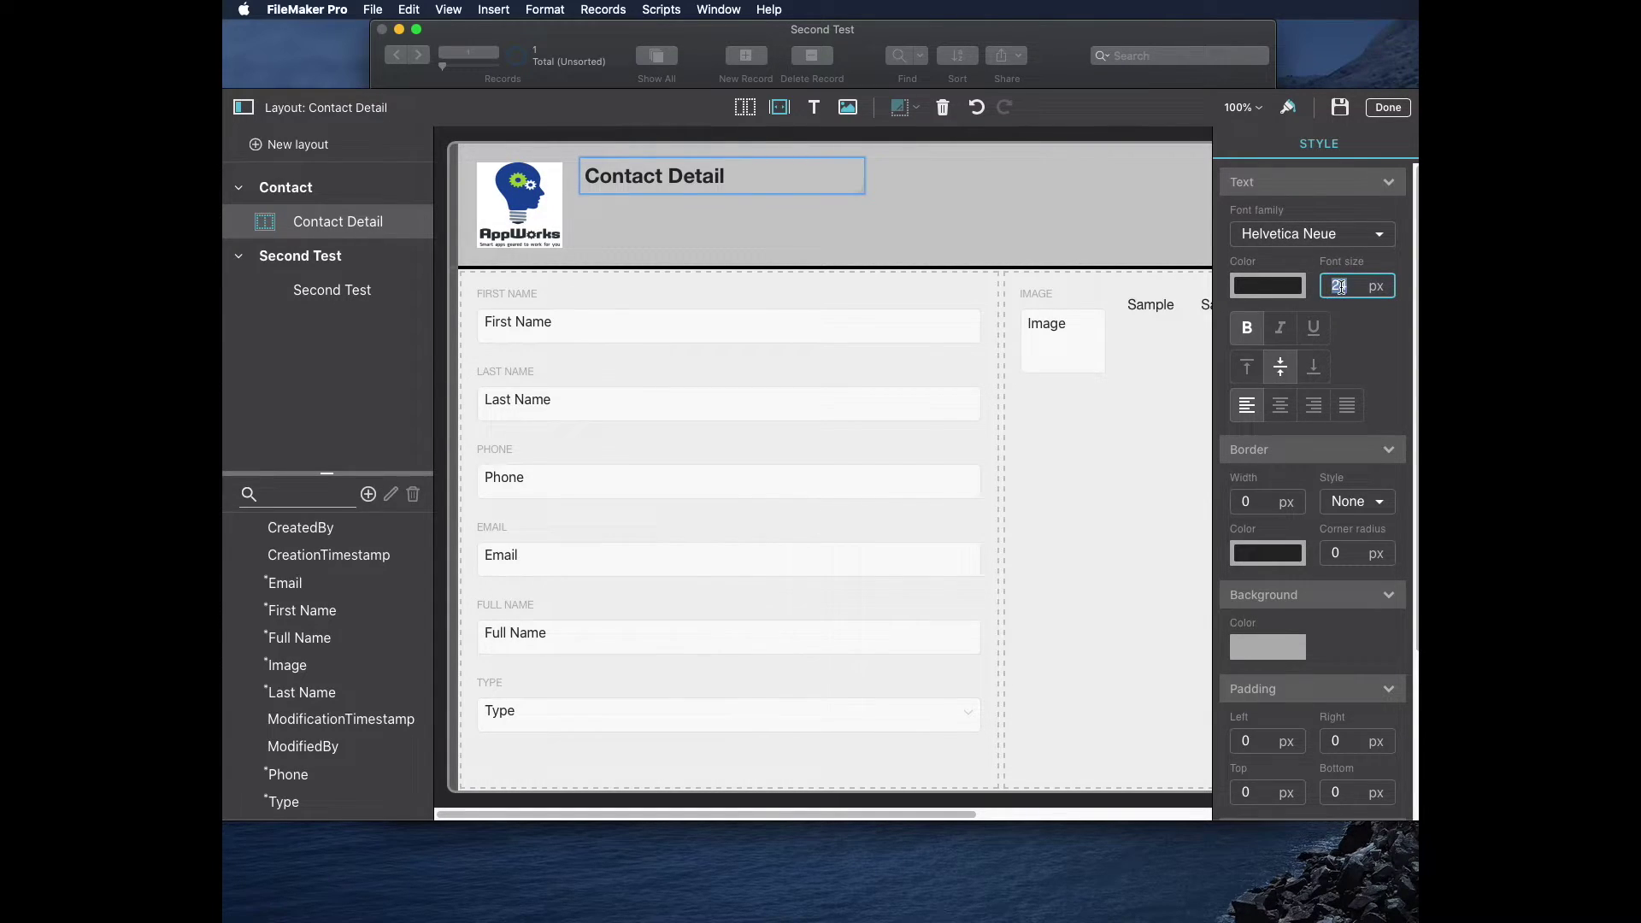
text(32)
key(Tab)
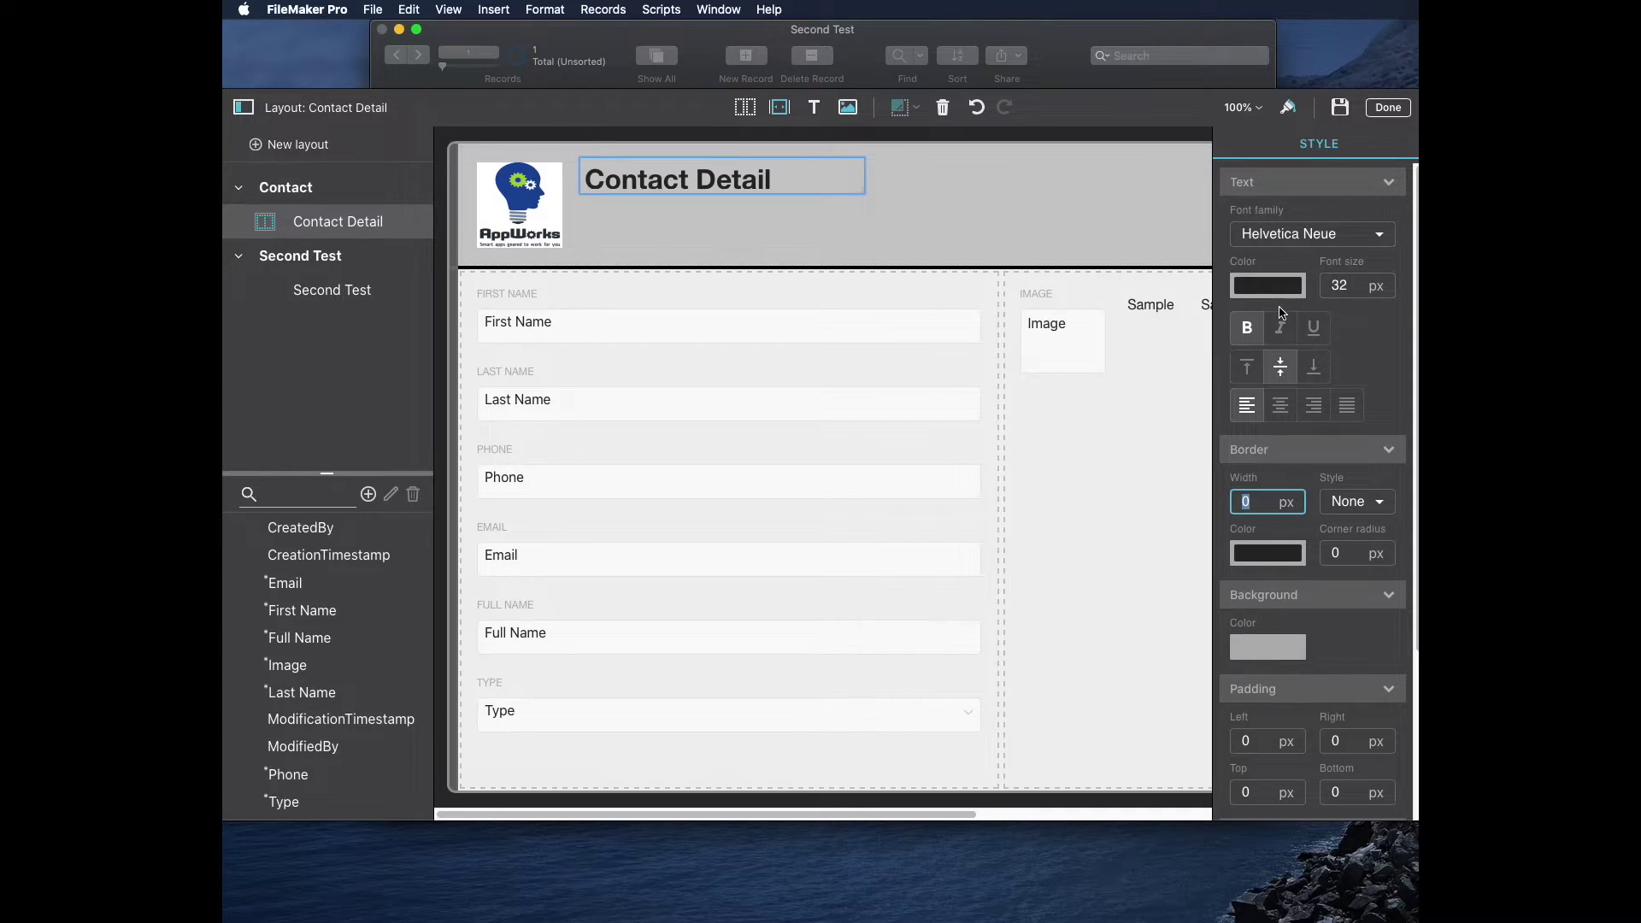
Step: Review the font families and other style settings available for the title, and collapse the Text settings
click(1353, 234)
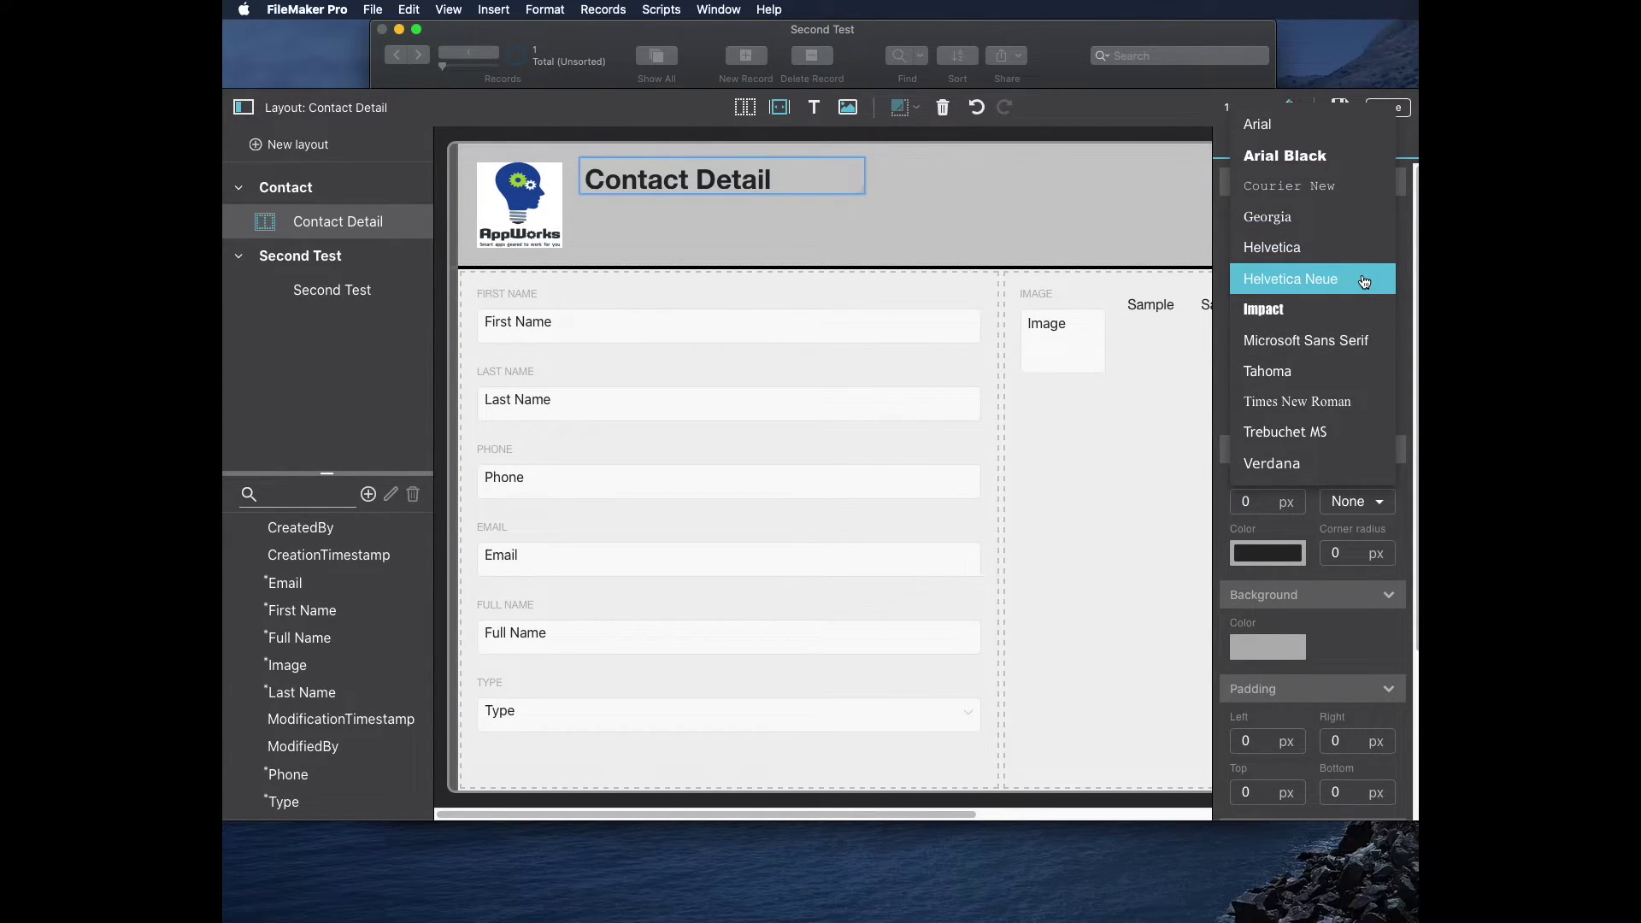
click(1178, 243)
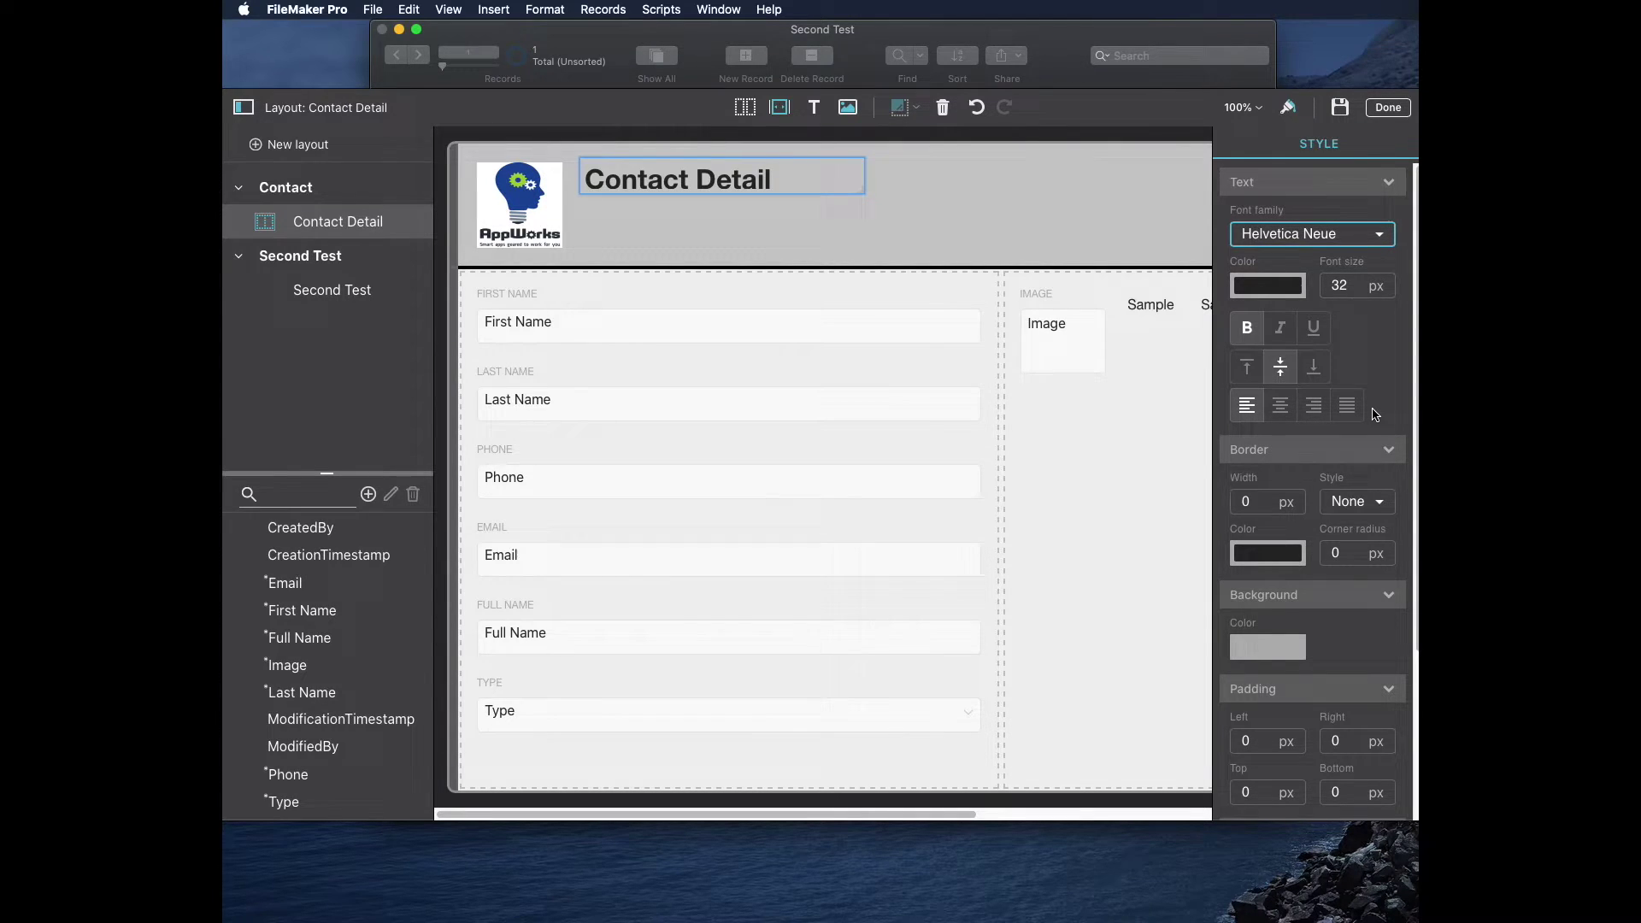
scroll(1375, 417, down, 5)
scroll(1376, 421, up, 5)
click(1343, 178)
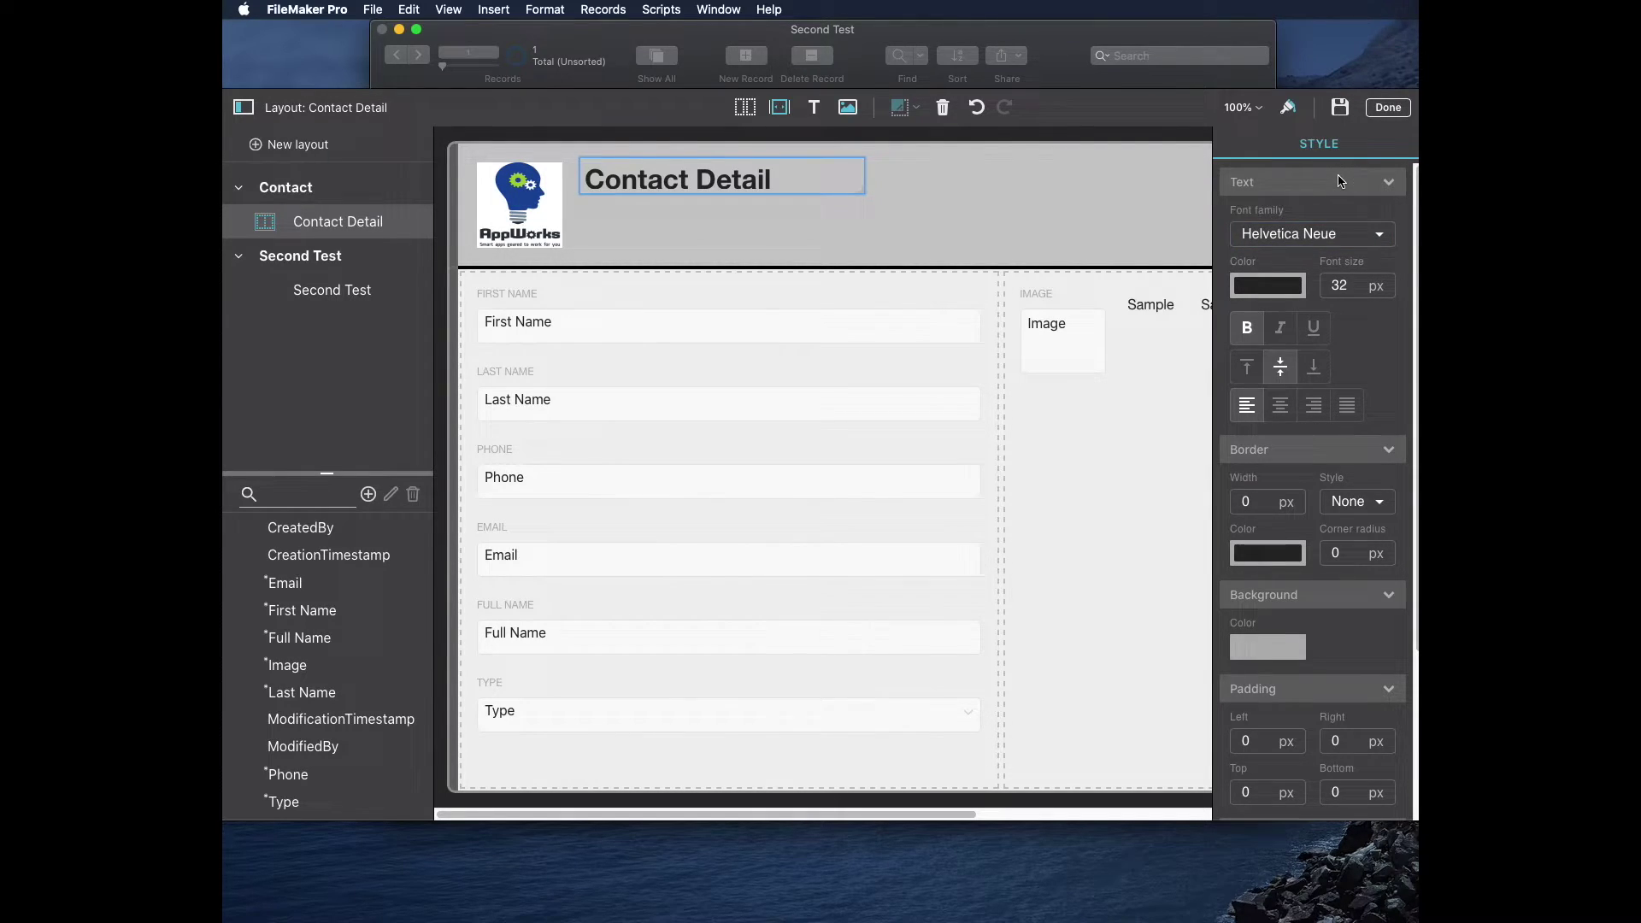
click(1391, 184)
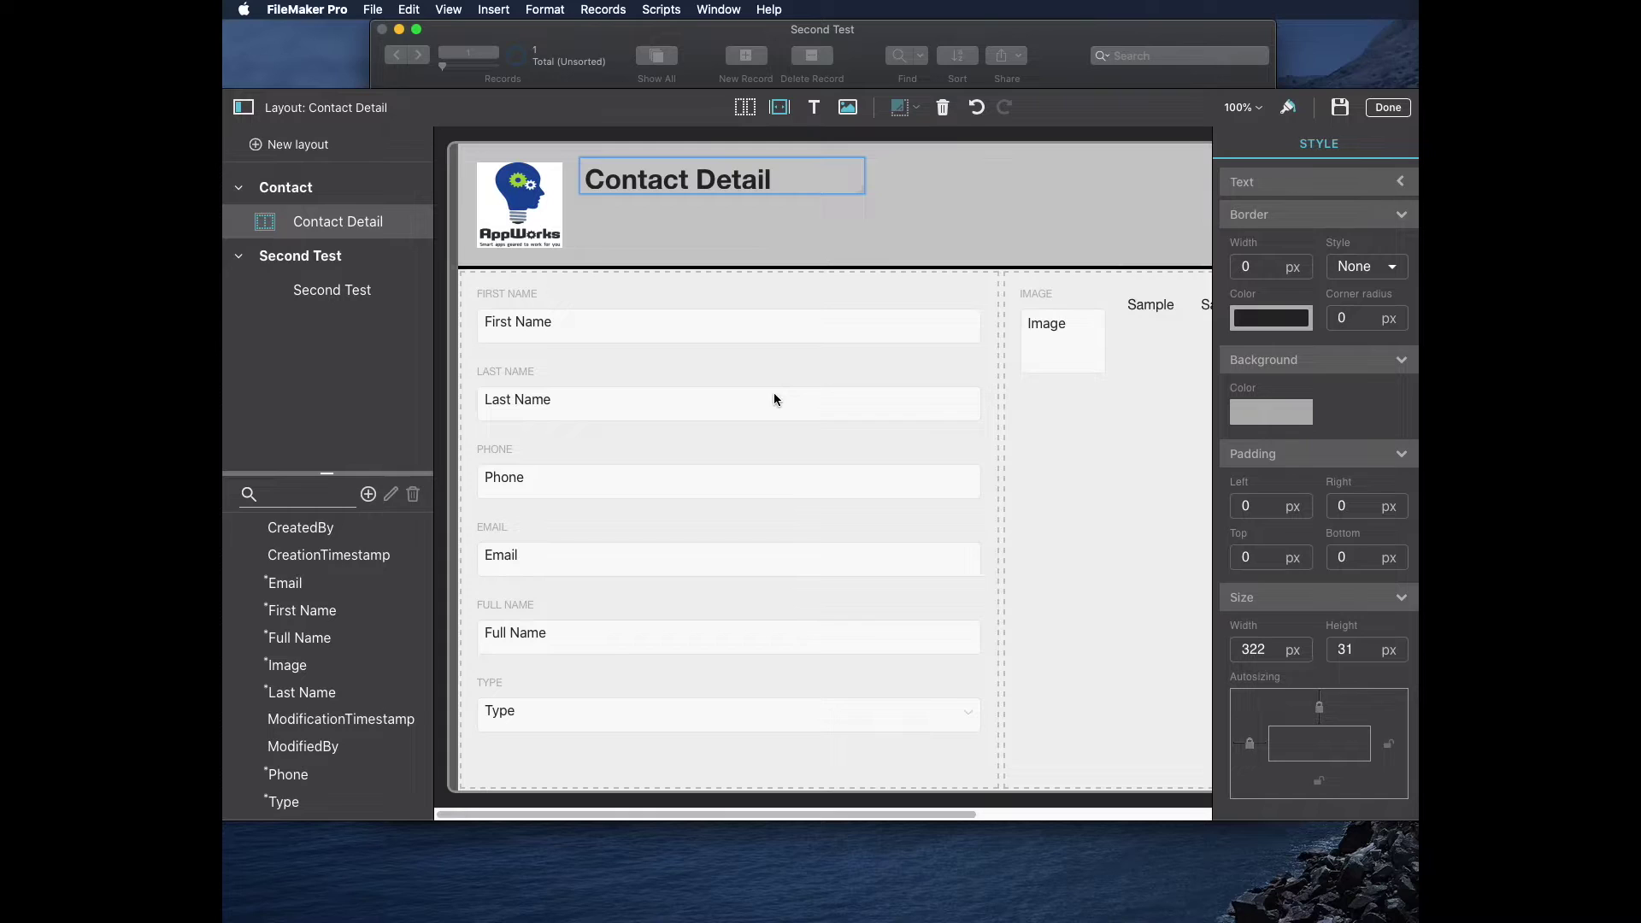
Step: Shorten the First Name and Last Name fields and arrange them side by side in the first row
click(828, 323)
drag(983, 341, 681, 340)
click(710, 403)
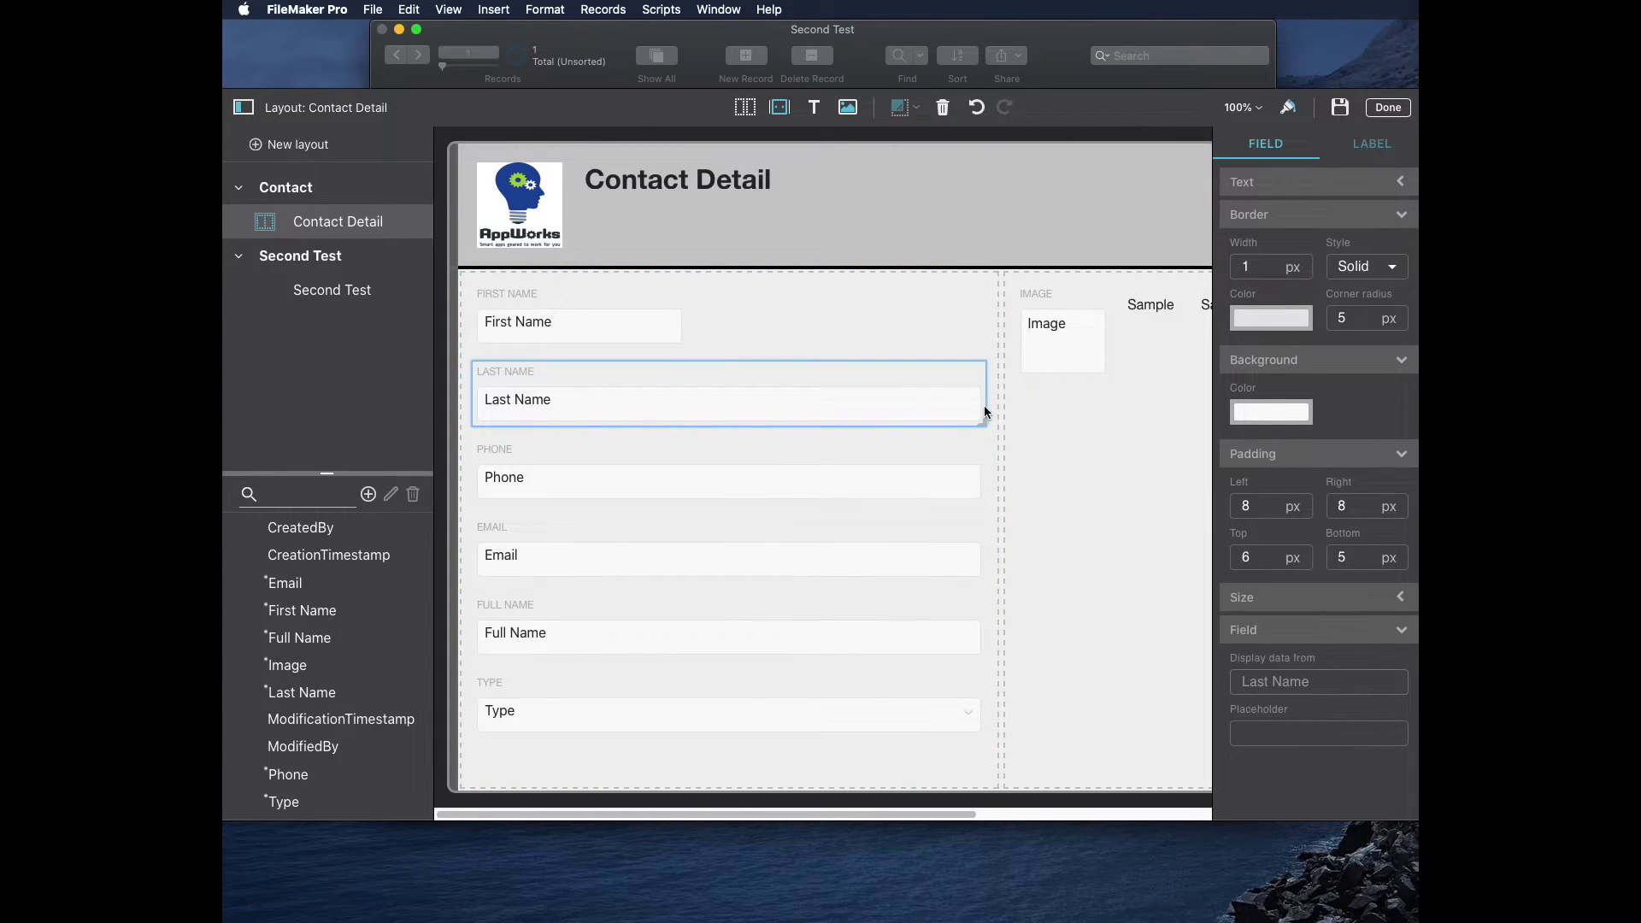
drag(983, 421, 823, 427)
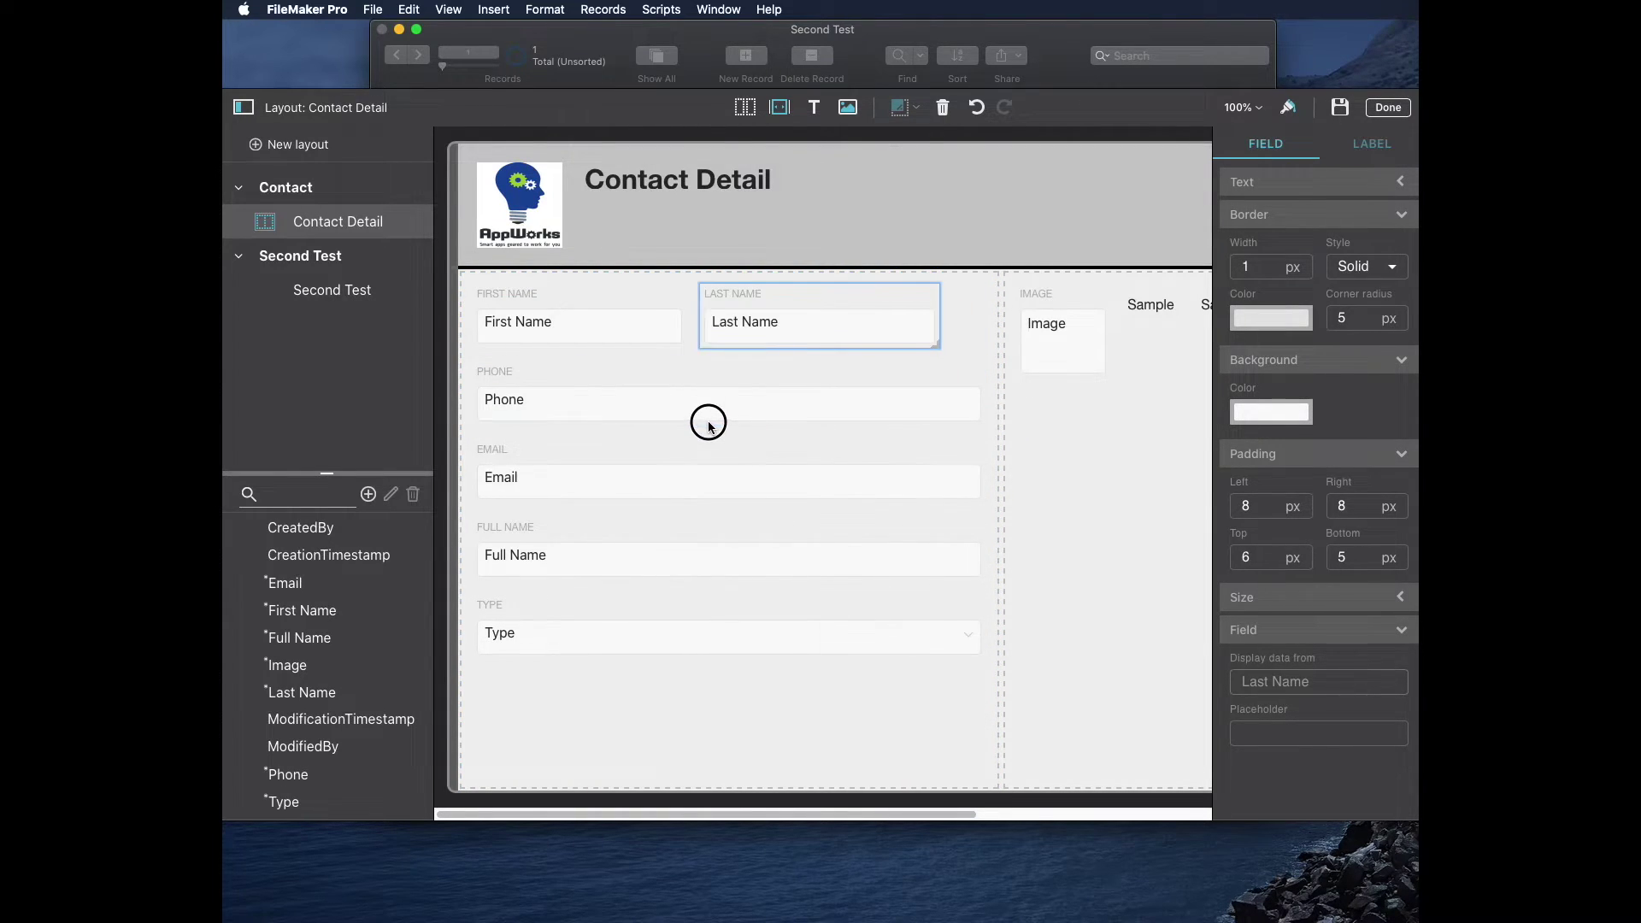
Step: Narrow the left column of Contact Detail, and resize First Name and Last Name to fit side by side in its first row
click(864, 337)
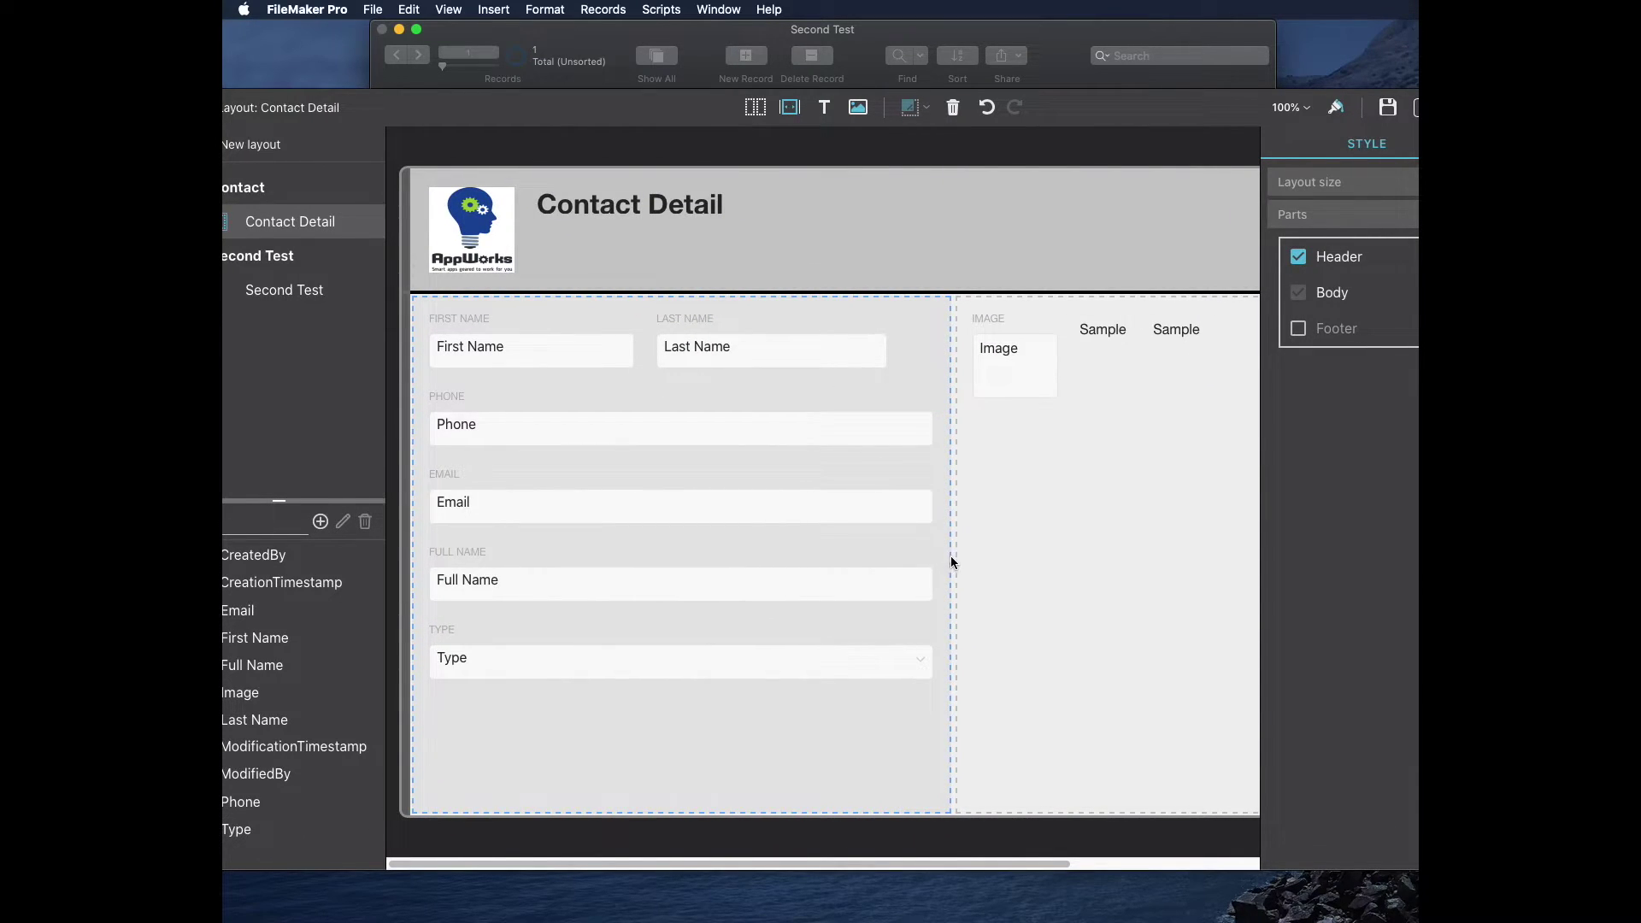
drag(948, 557, 786, 556)
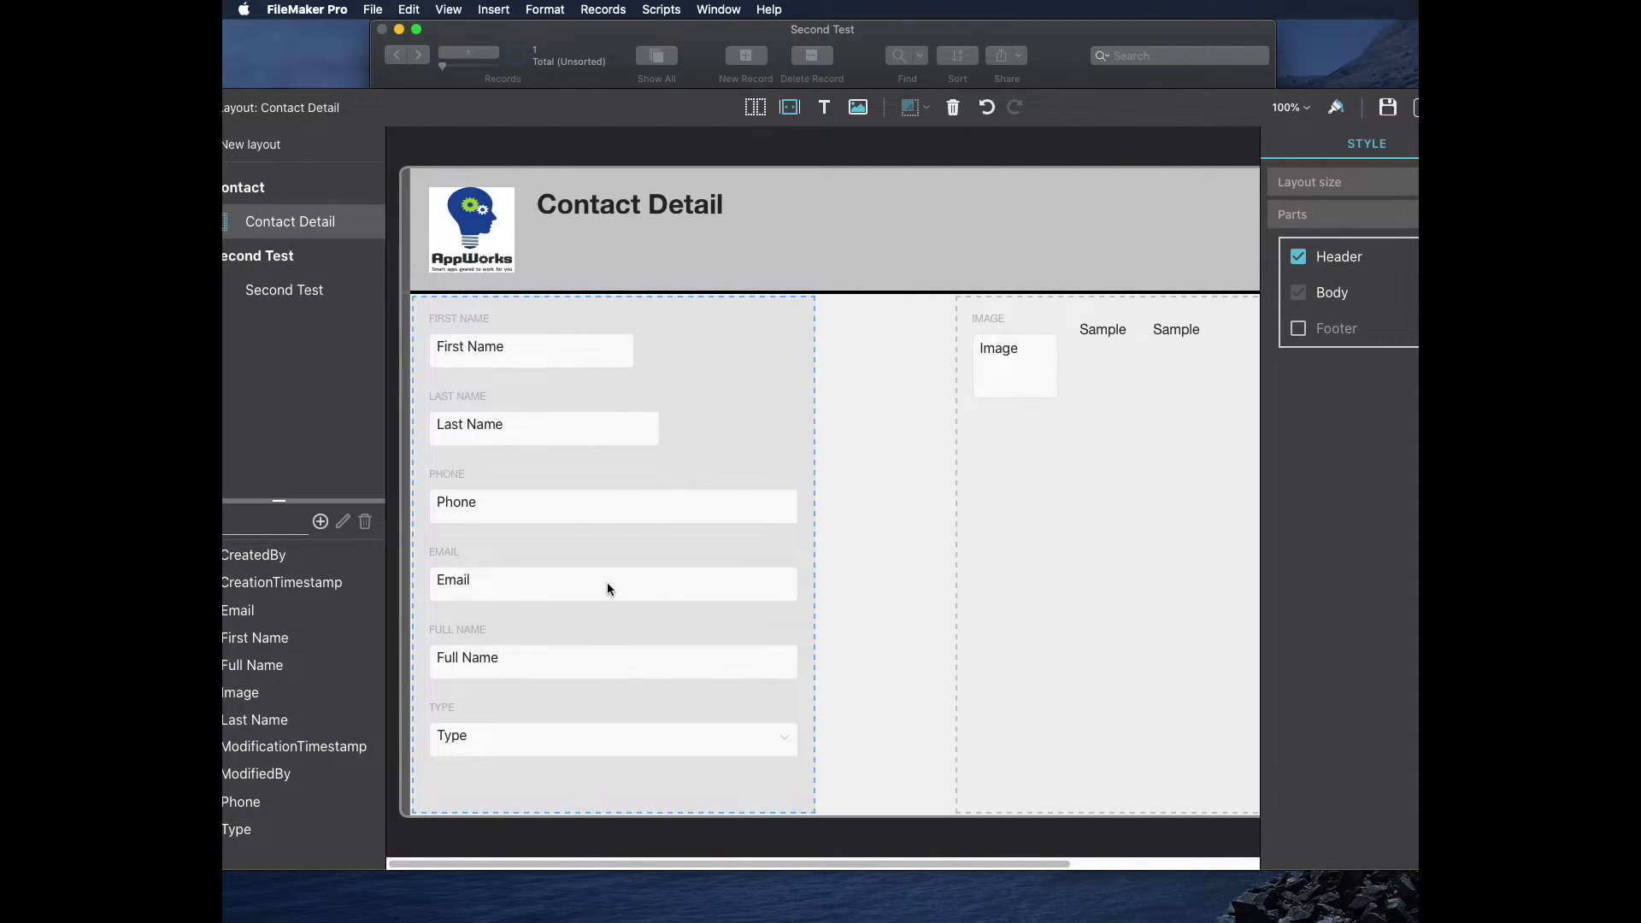
click(564, 358)
drag(634, 365, 573, 366)
drag(479, 428, 589, 323)
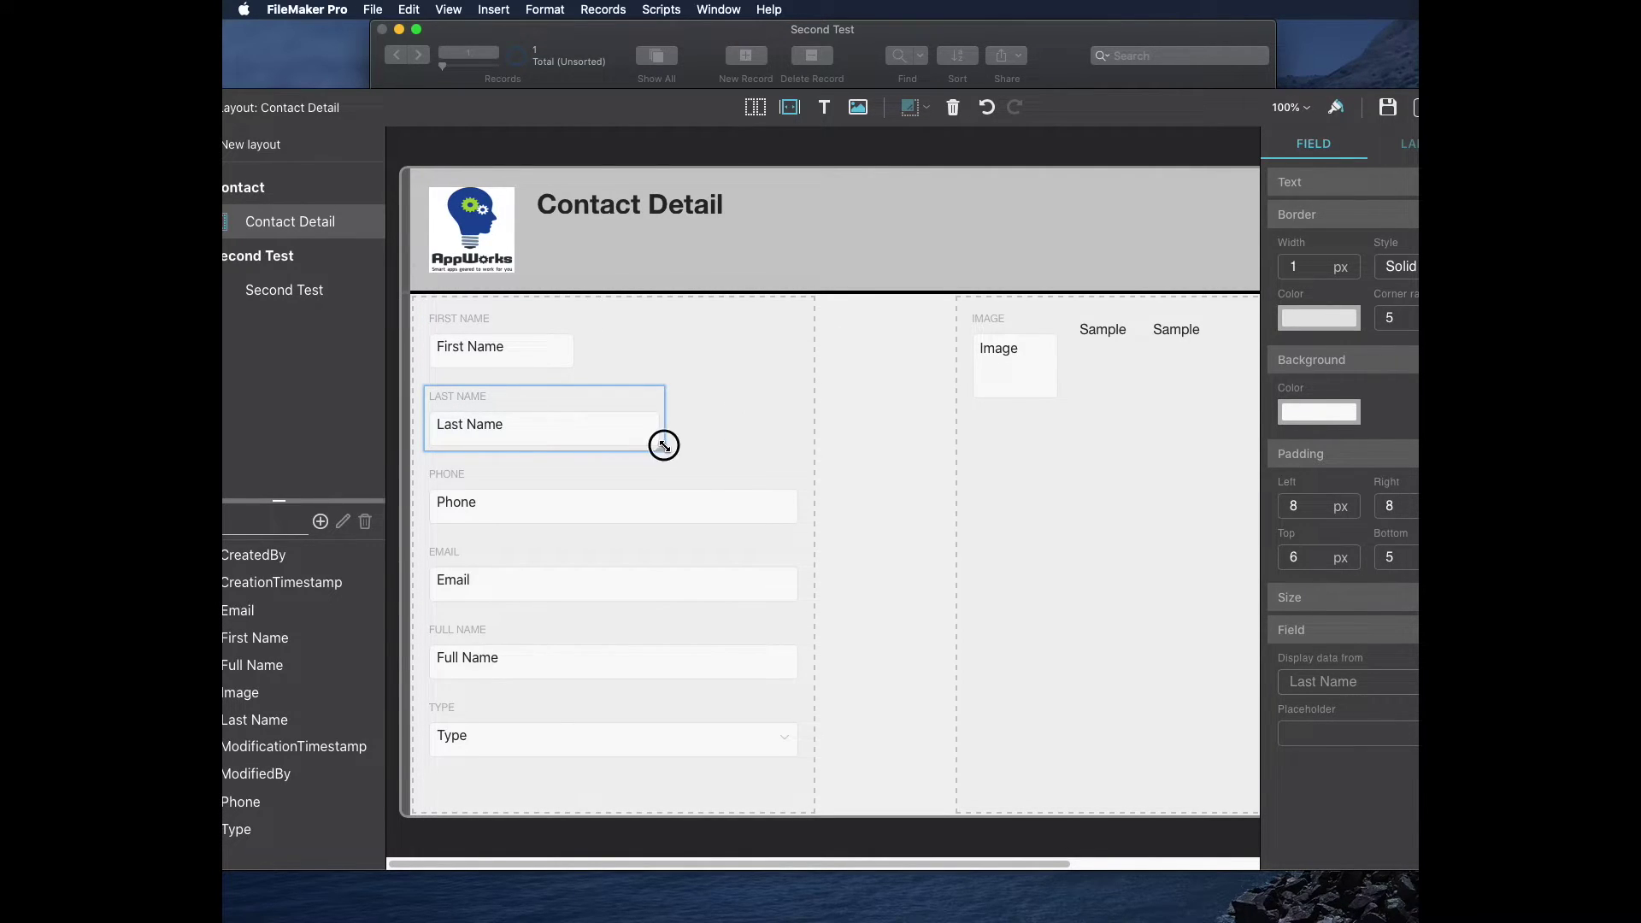
drag(663, 443, 586, 443)
click(758, 330)
click(758, 361)
drag(757, 369, 788, 371)
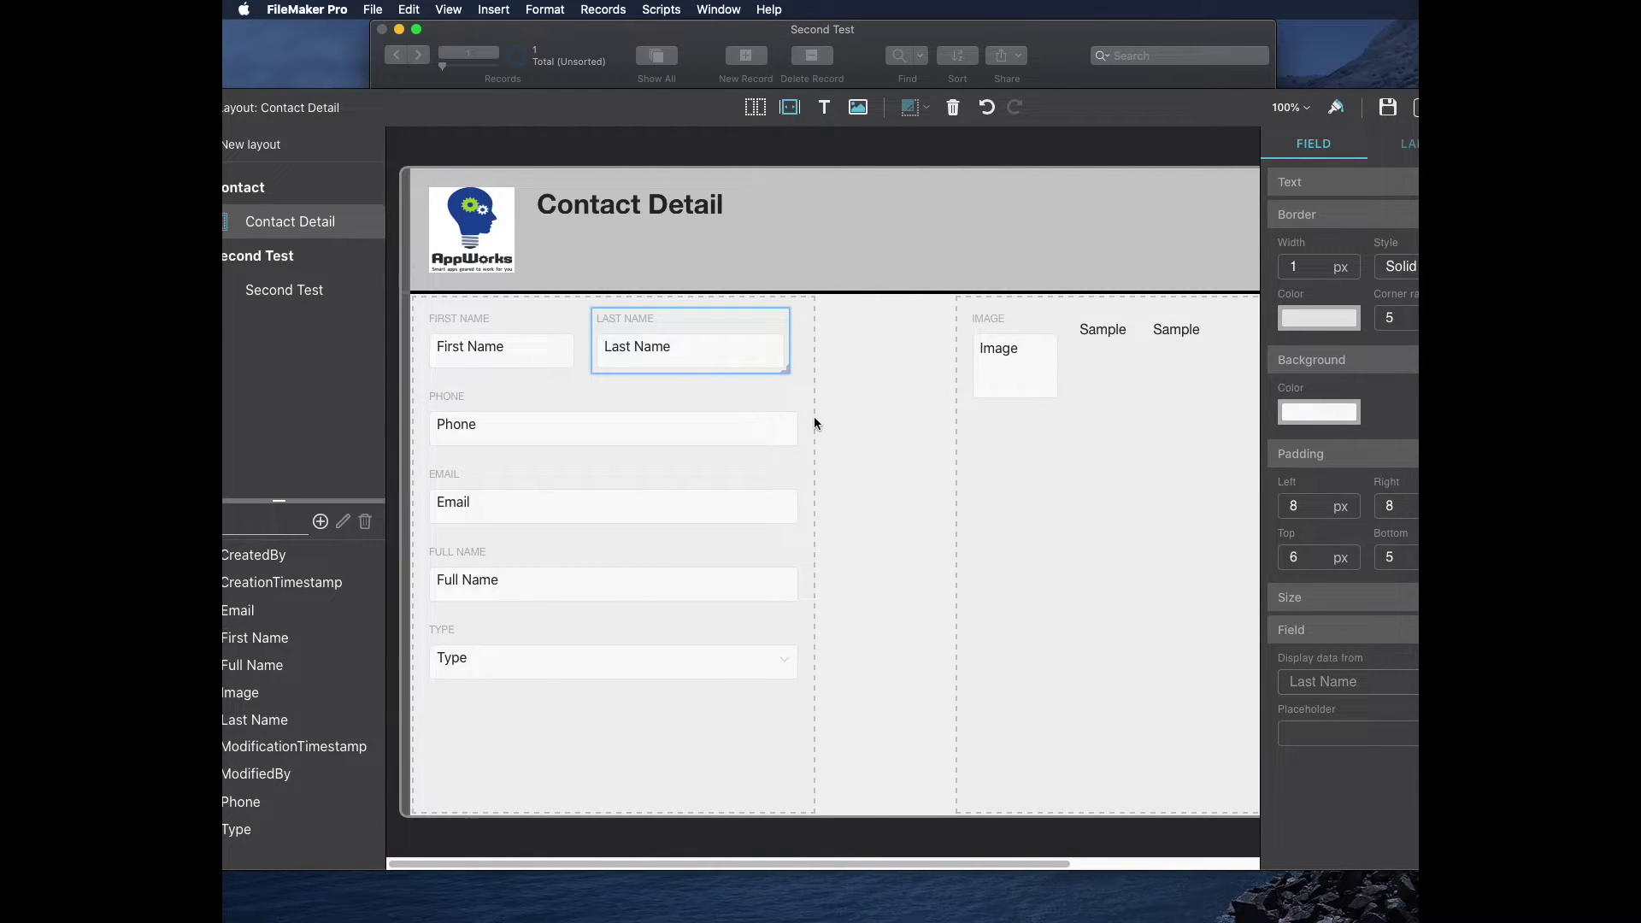
Step: Move the Image field's column up against the left column and enlarge the Image field to fill most of the visible column width
click(874, 411)
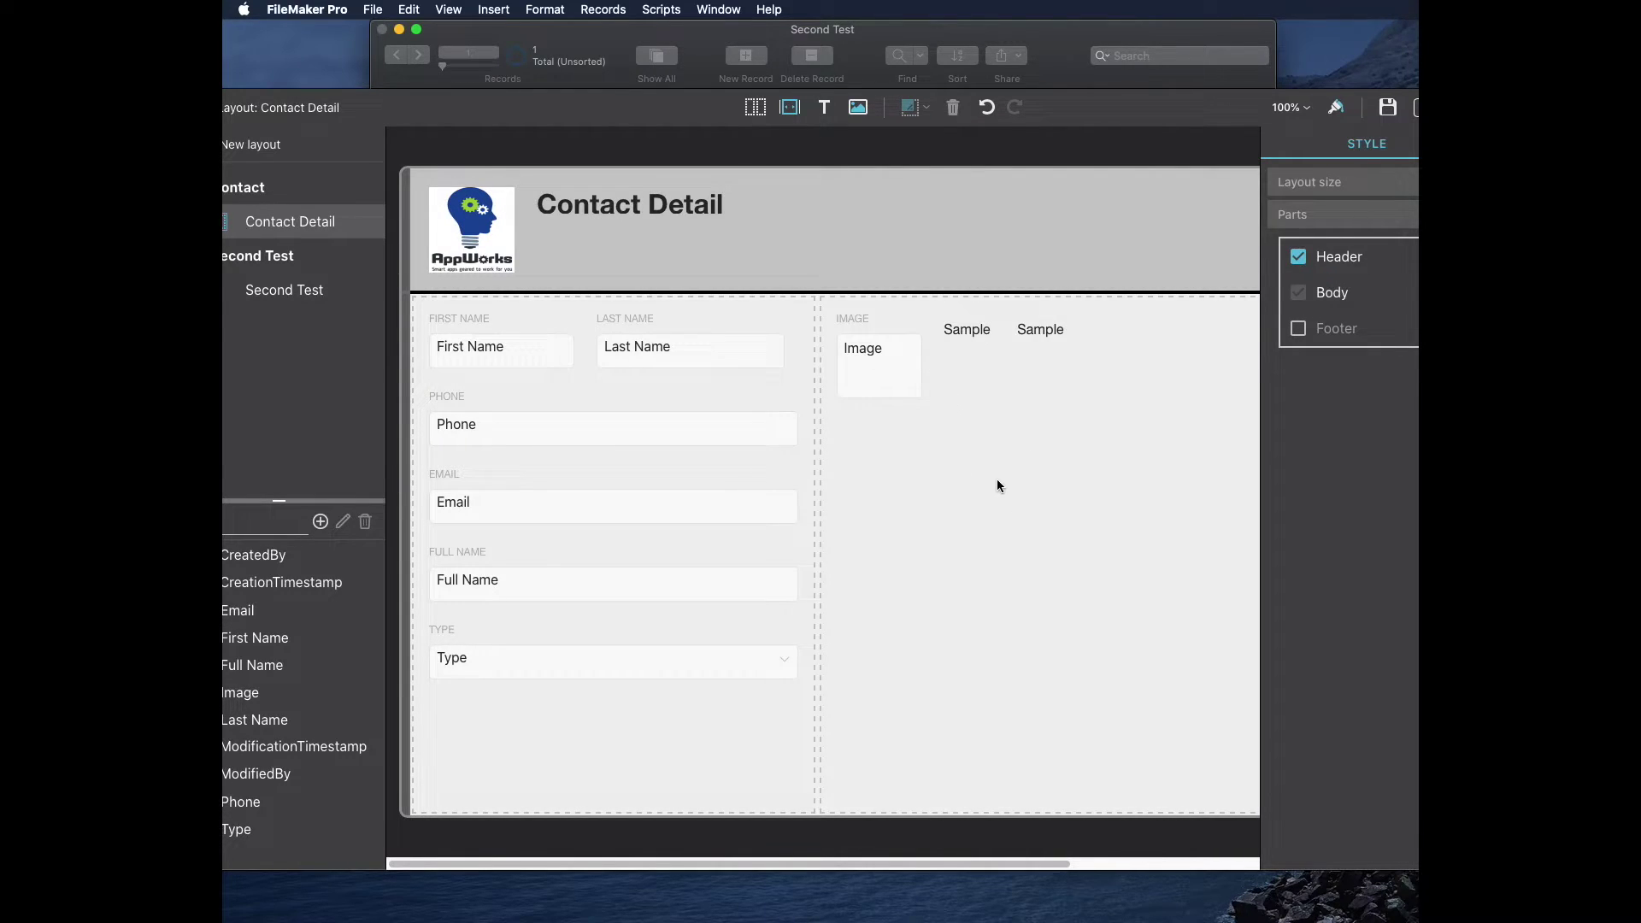
click(892, 387)
drag(921, 397, 1246, 540)
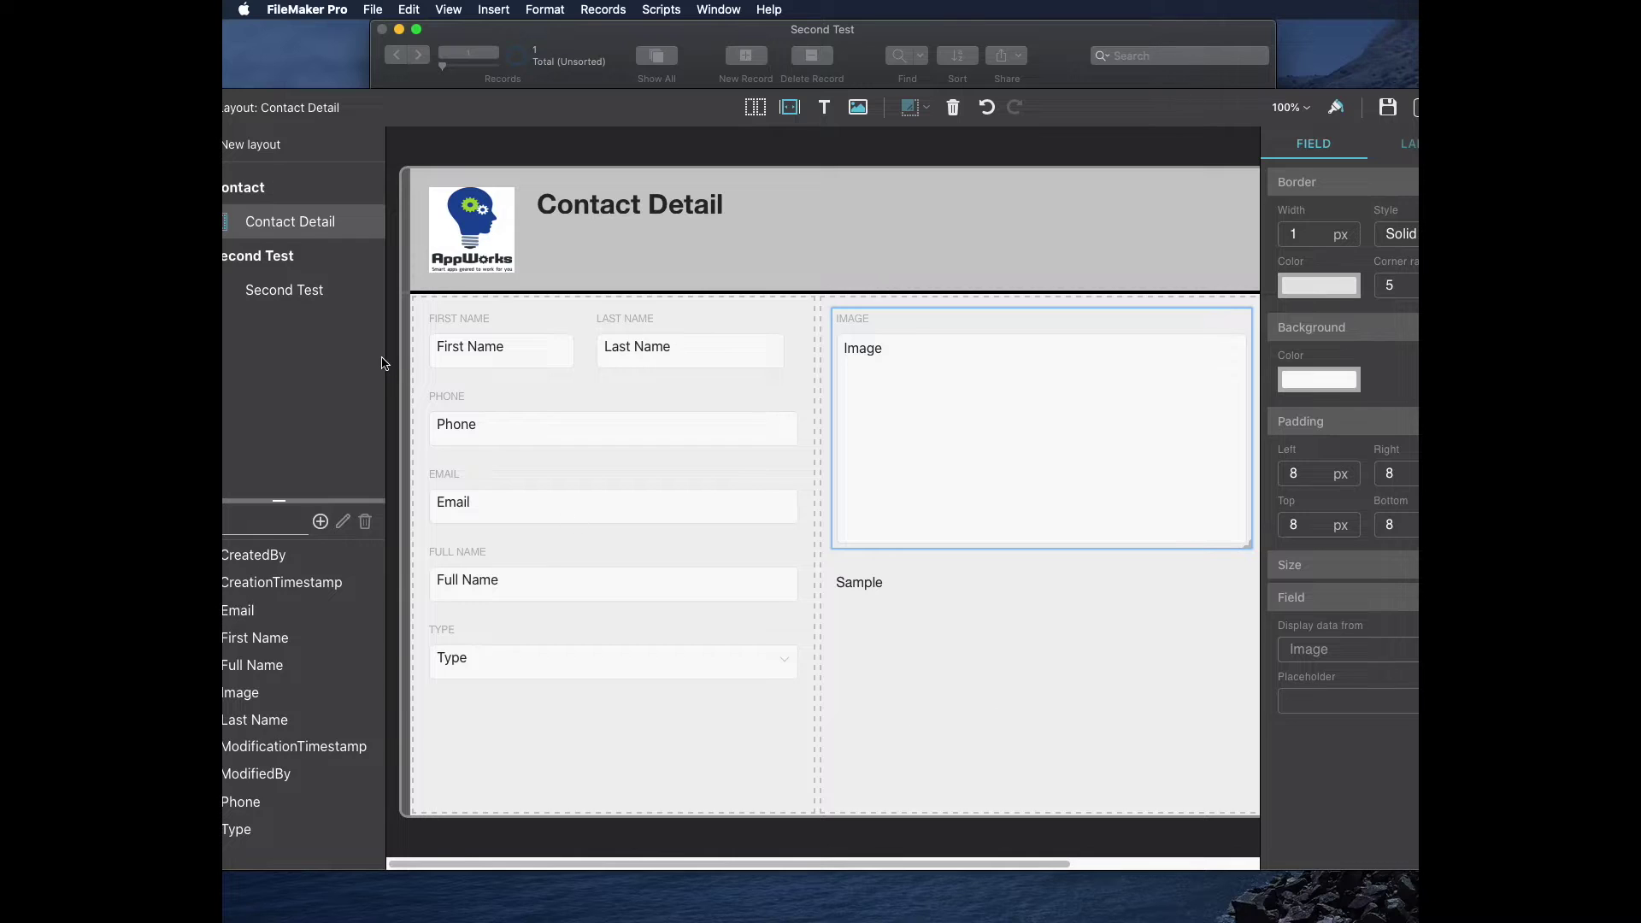
mouse_move(564, 29)
mouse_down()
mouse_move(536, 31)
mouse_move(587, 34)
mouse_up()
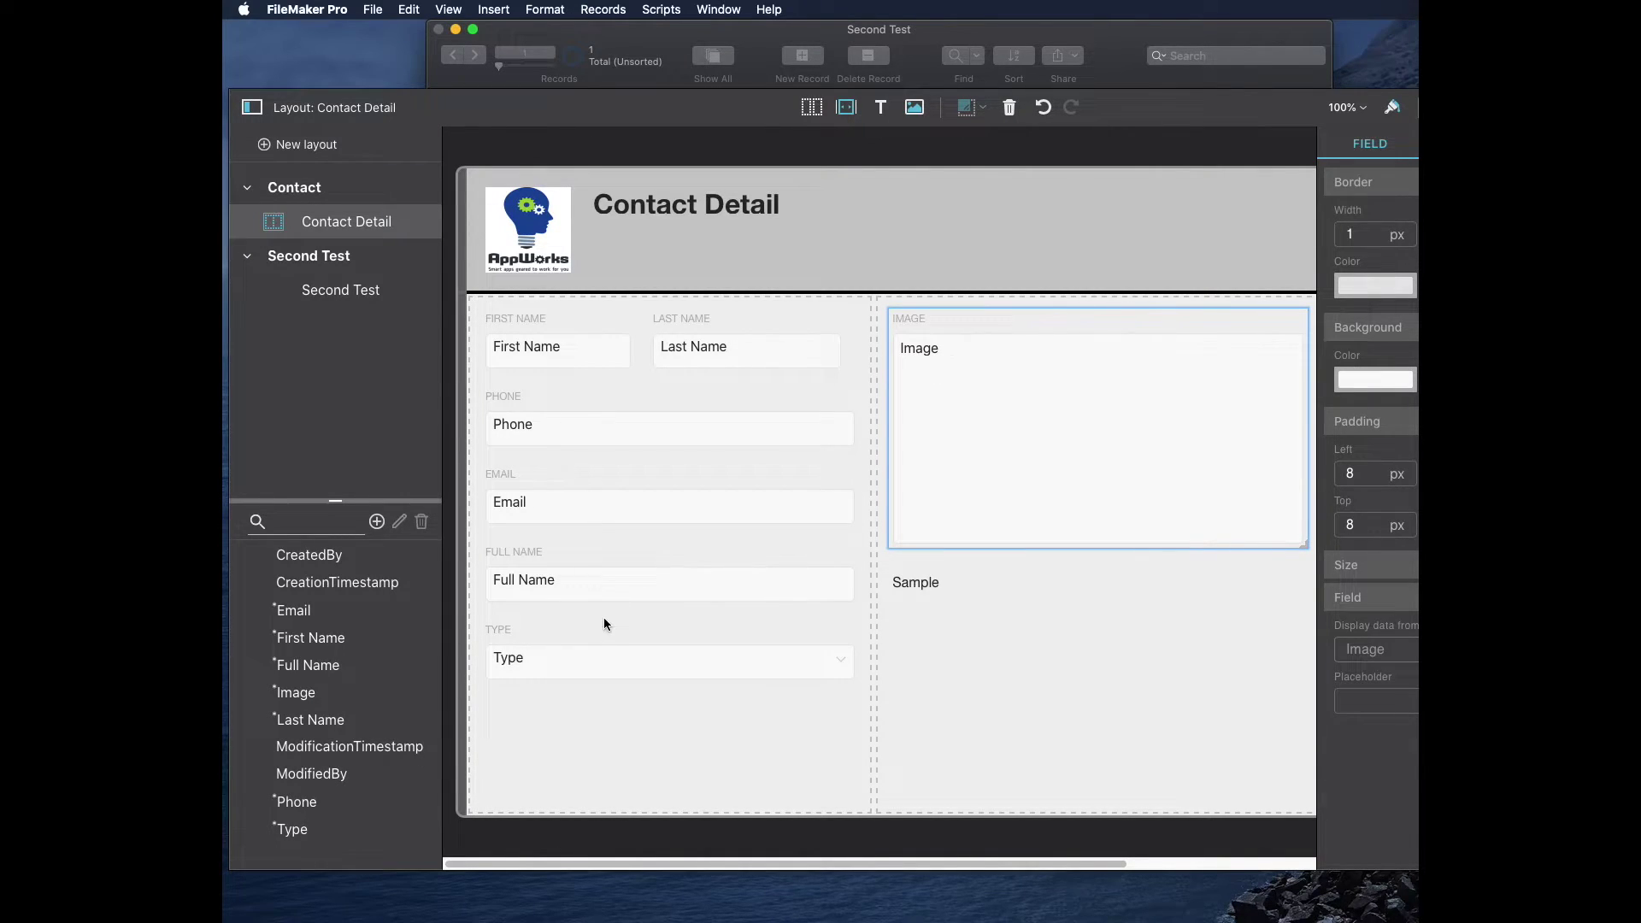
Step: Create a List layout named Contact List using fields from Contact, sized for an iPad Pro 10.5 tablet
click(302, 147)
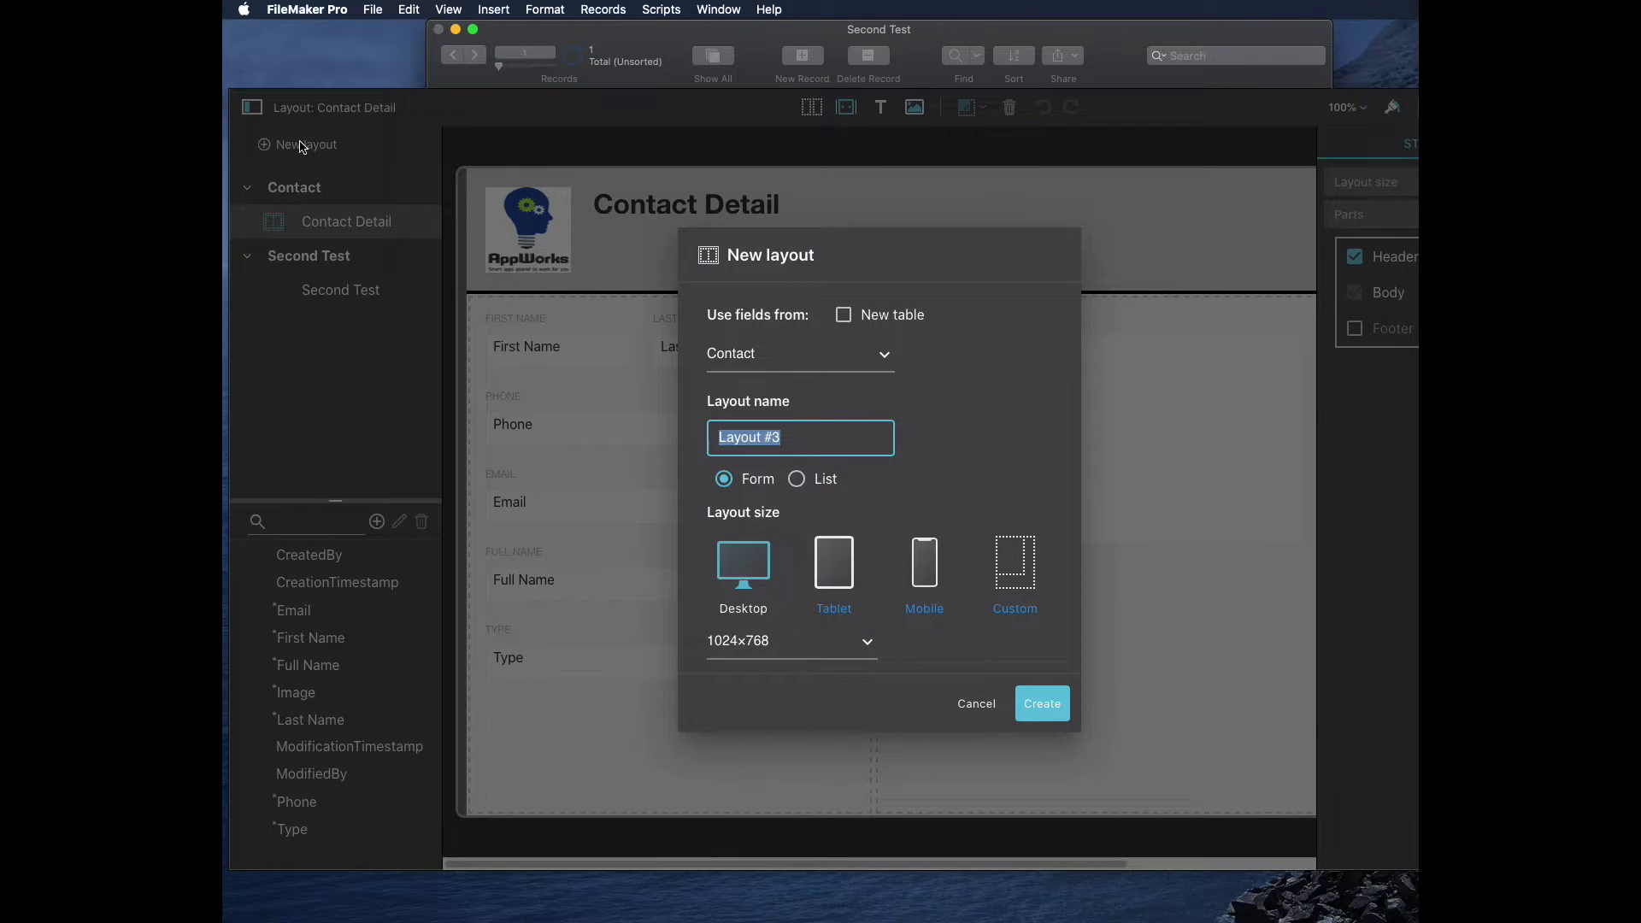
text(Contact List)
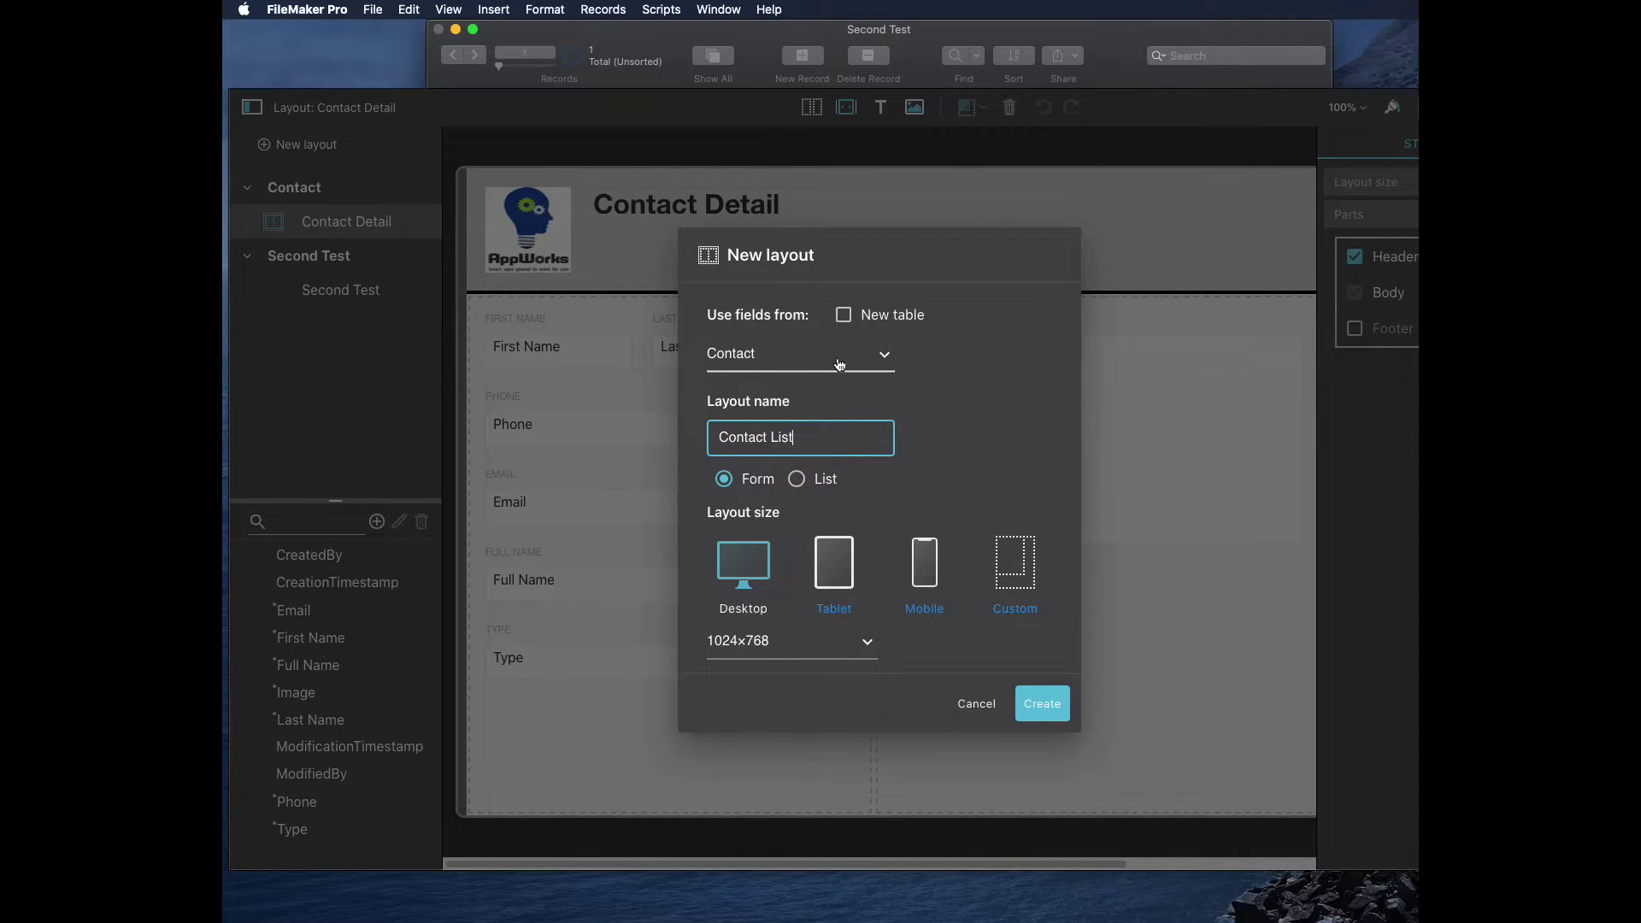
click(793, 357)
click(793, 359)
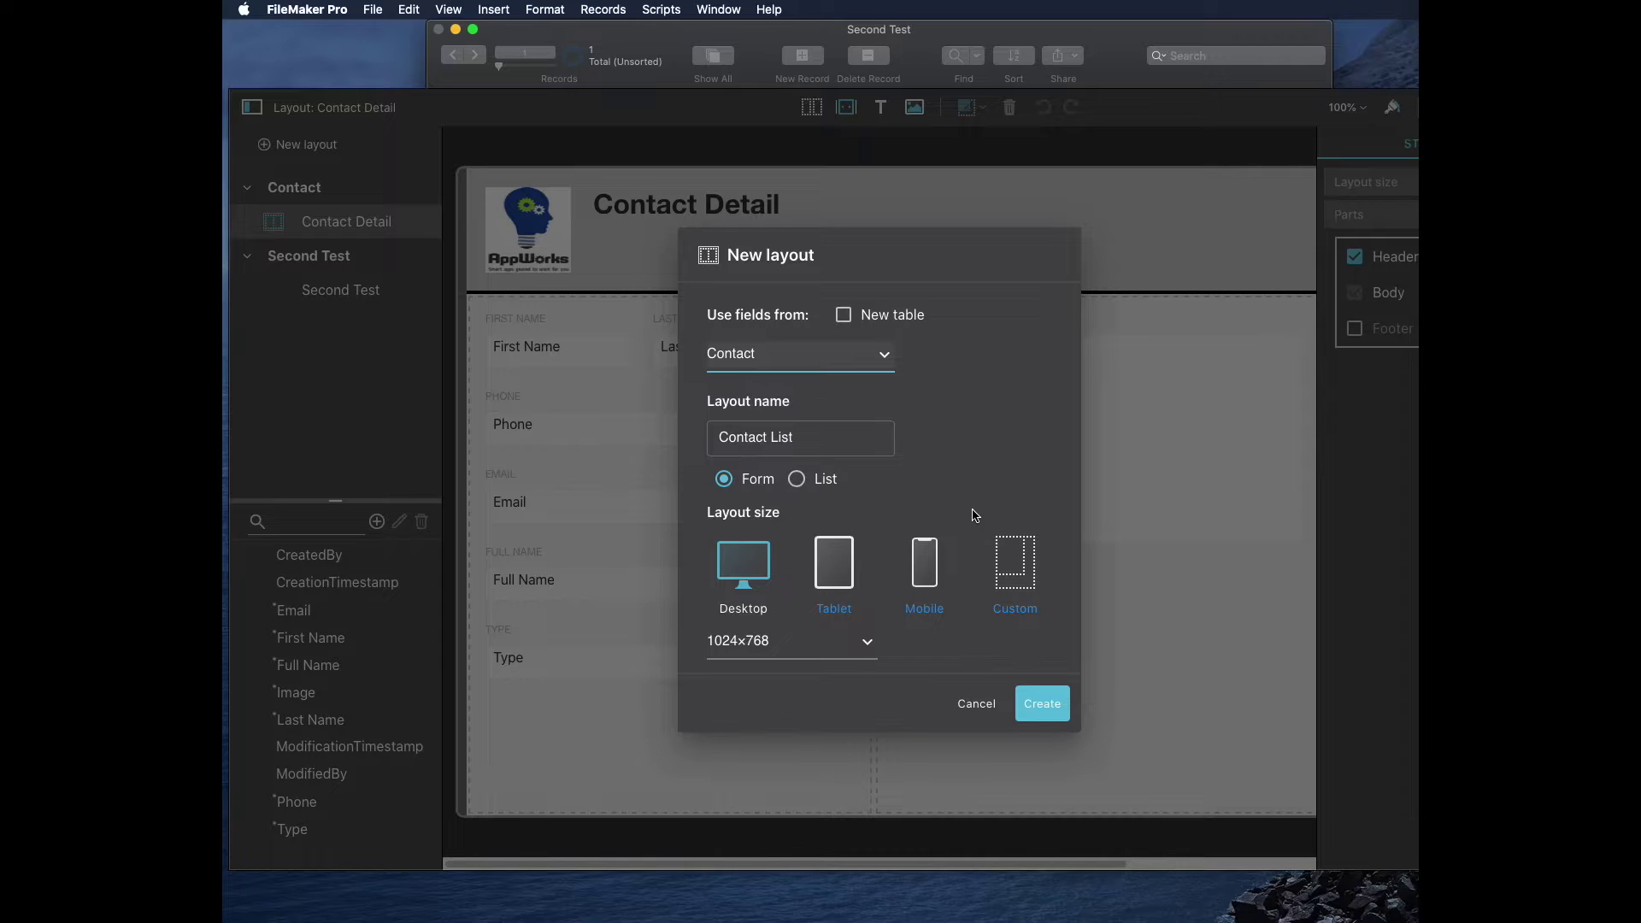
click(820, 561)
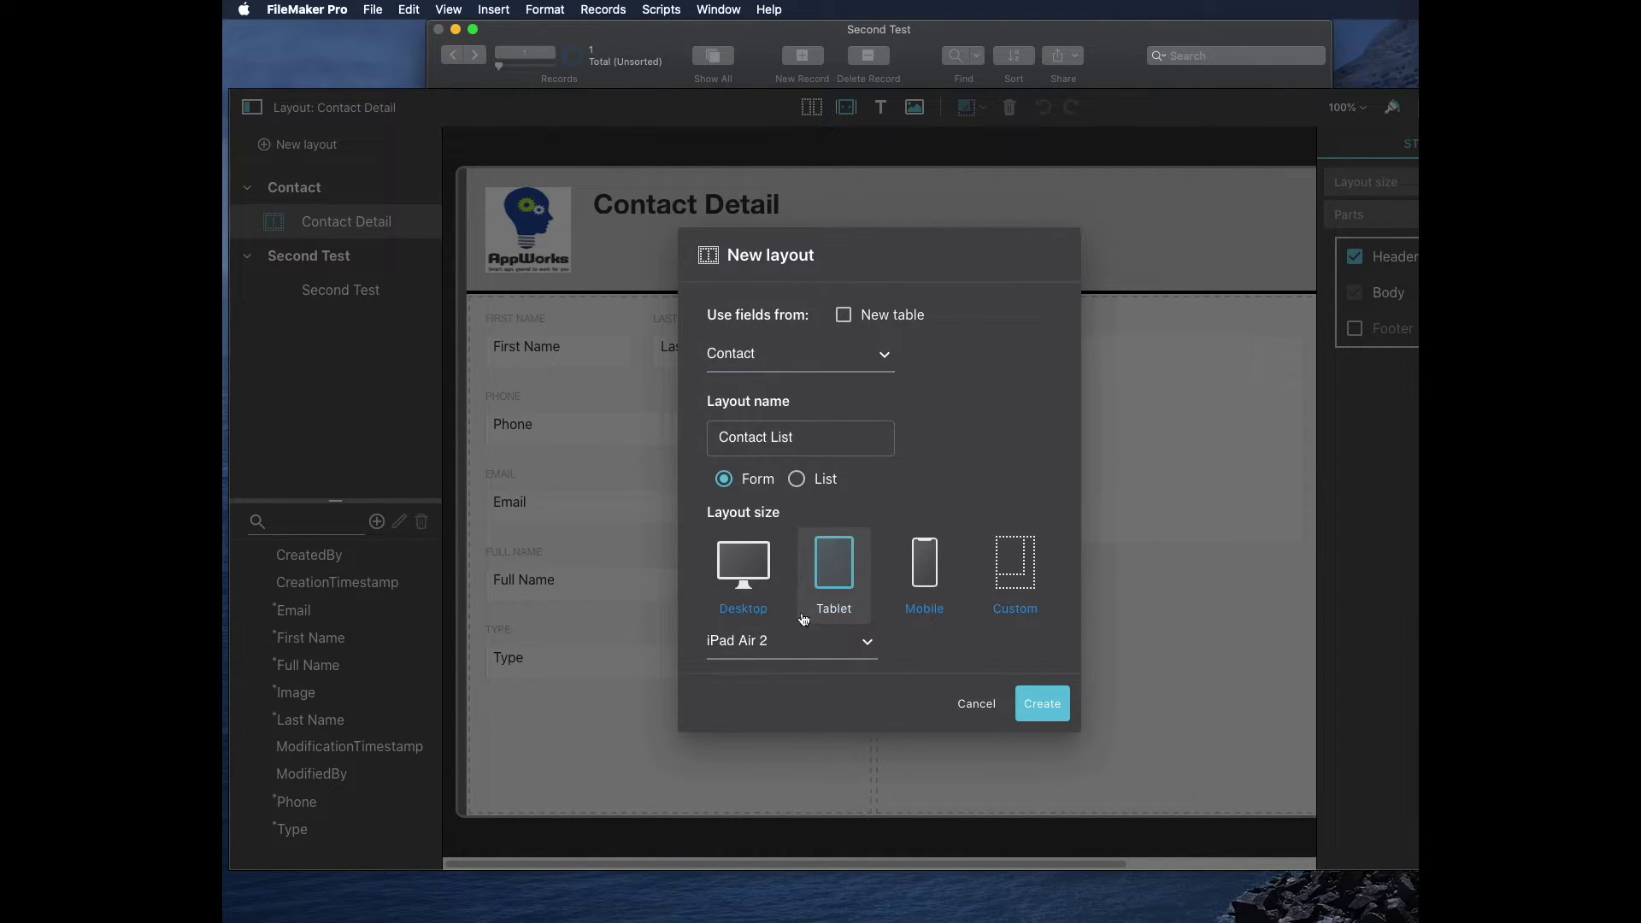
click(782, 643)
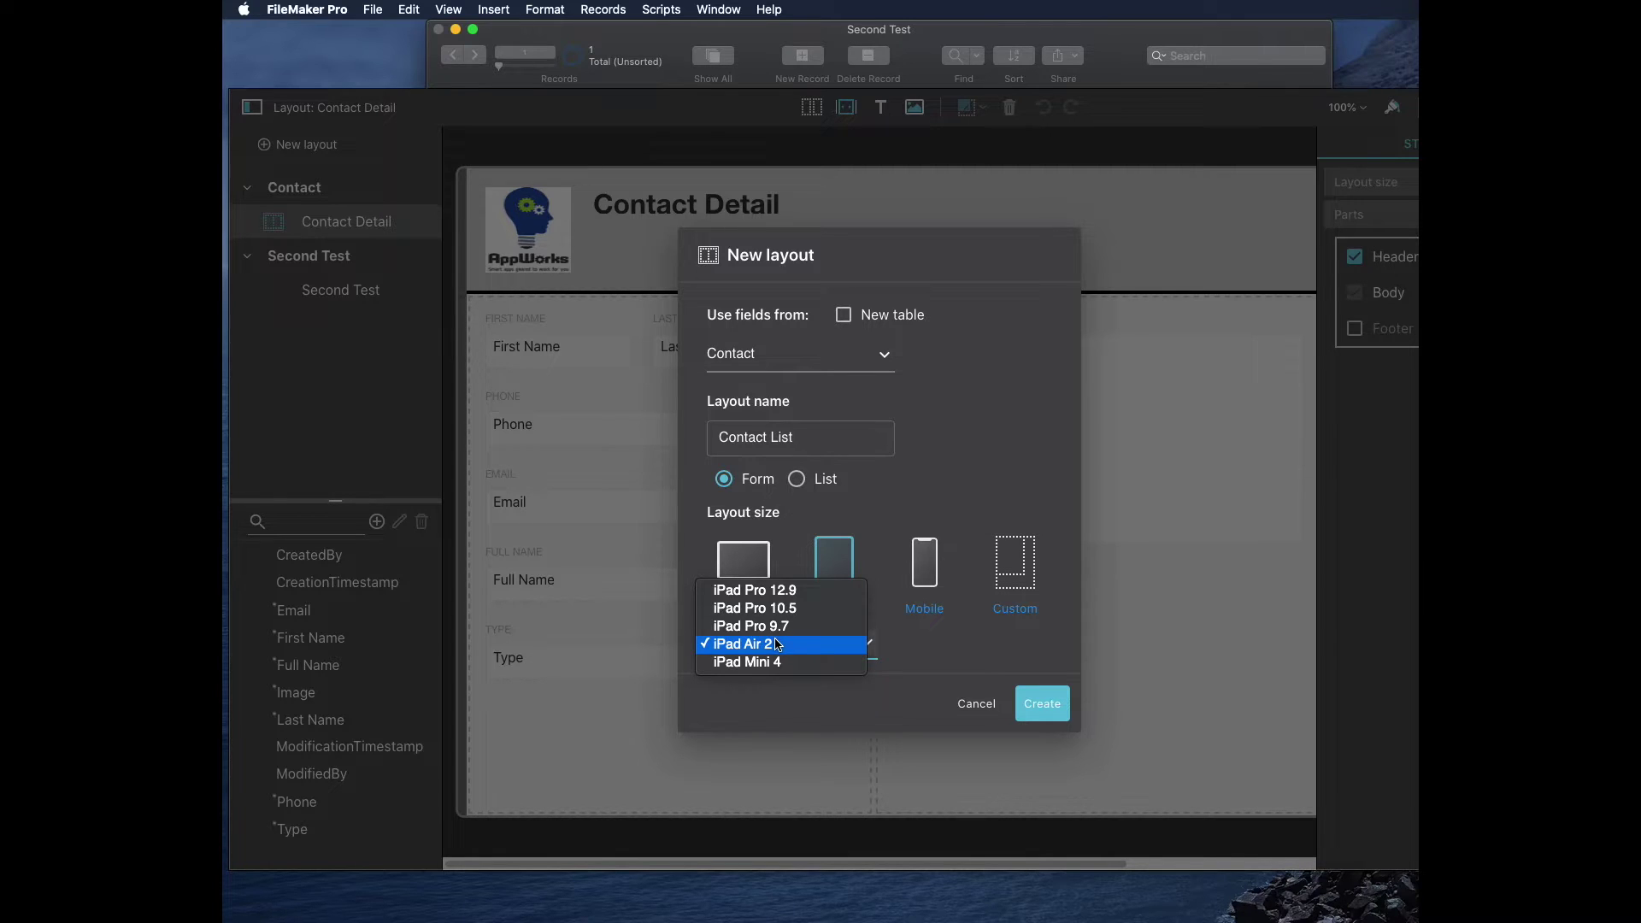
click(808, 613)
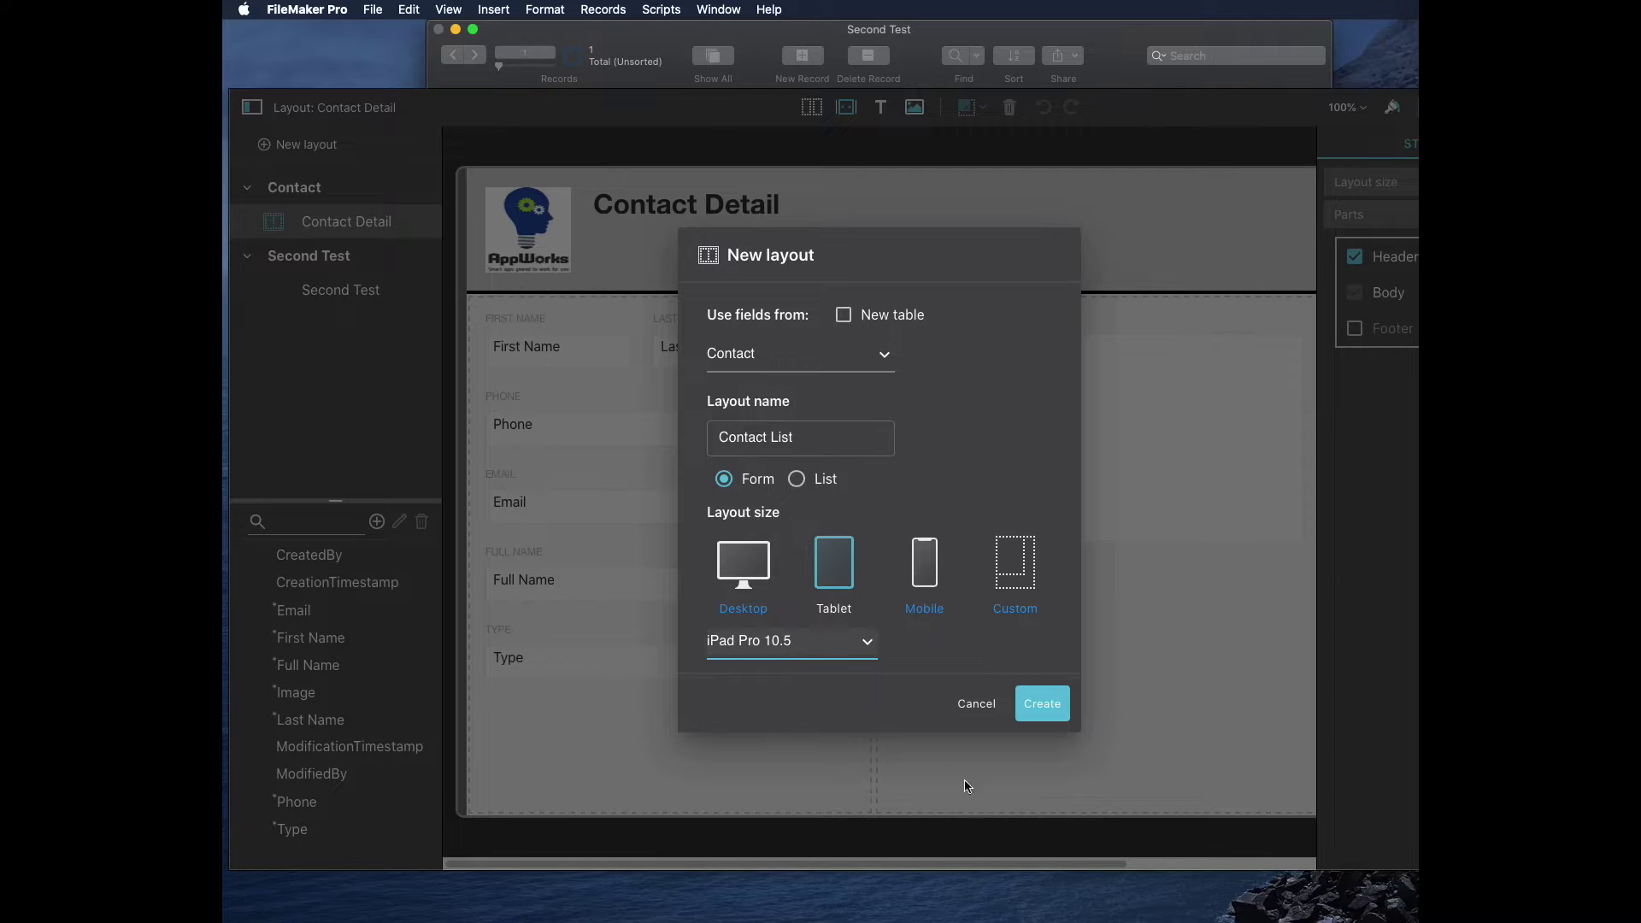
click(795, 478)
click(1065, 714)
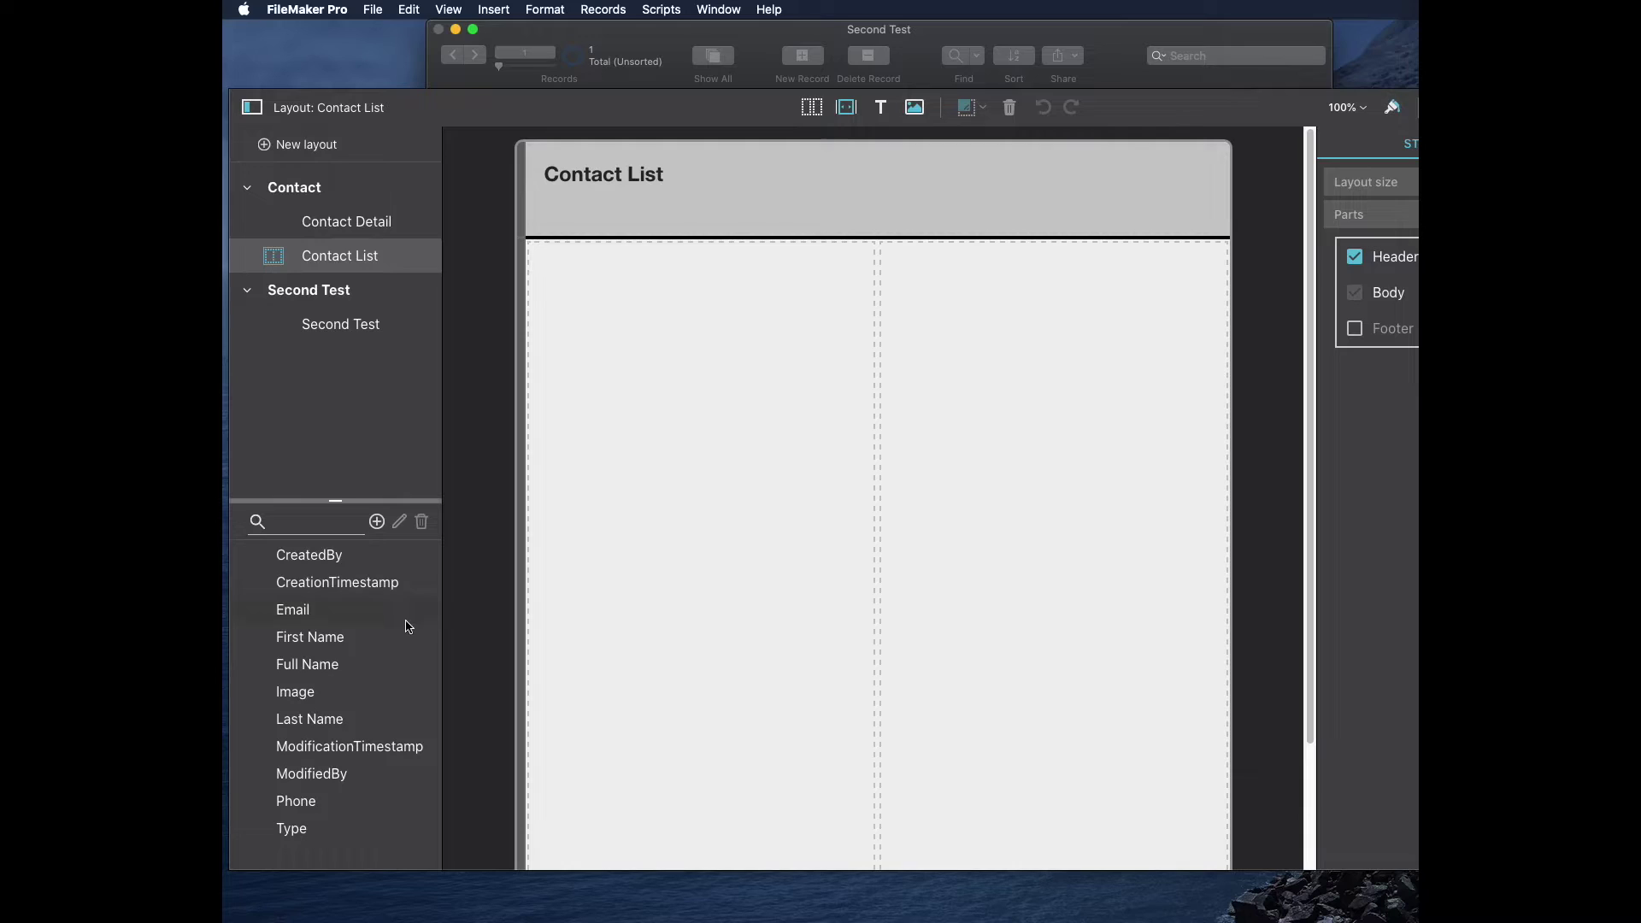
Step: Delete the right column of the Contact List body and widen the left column to the full layout width
click(931, 310)
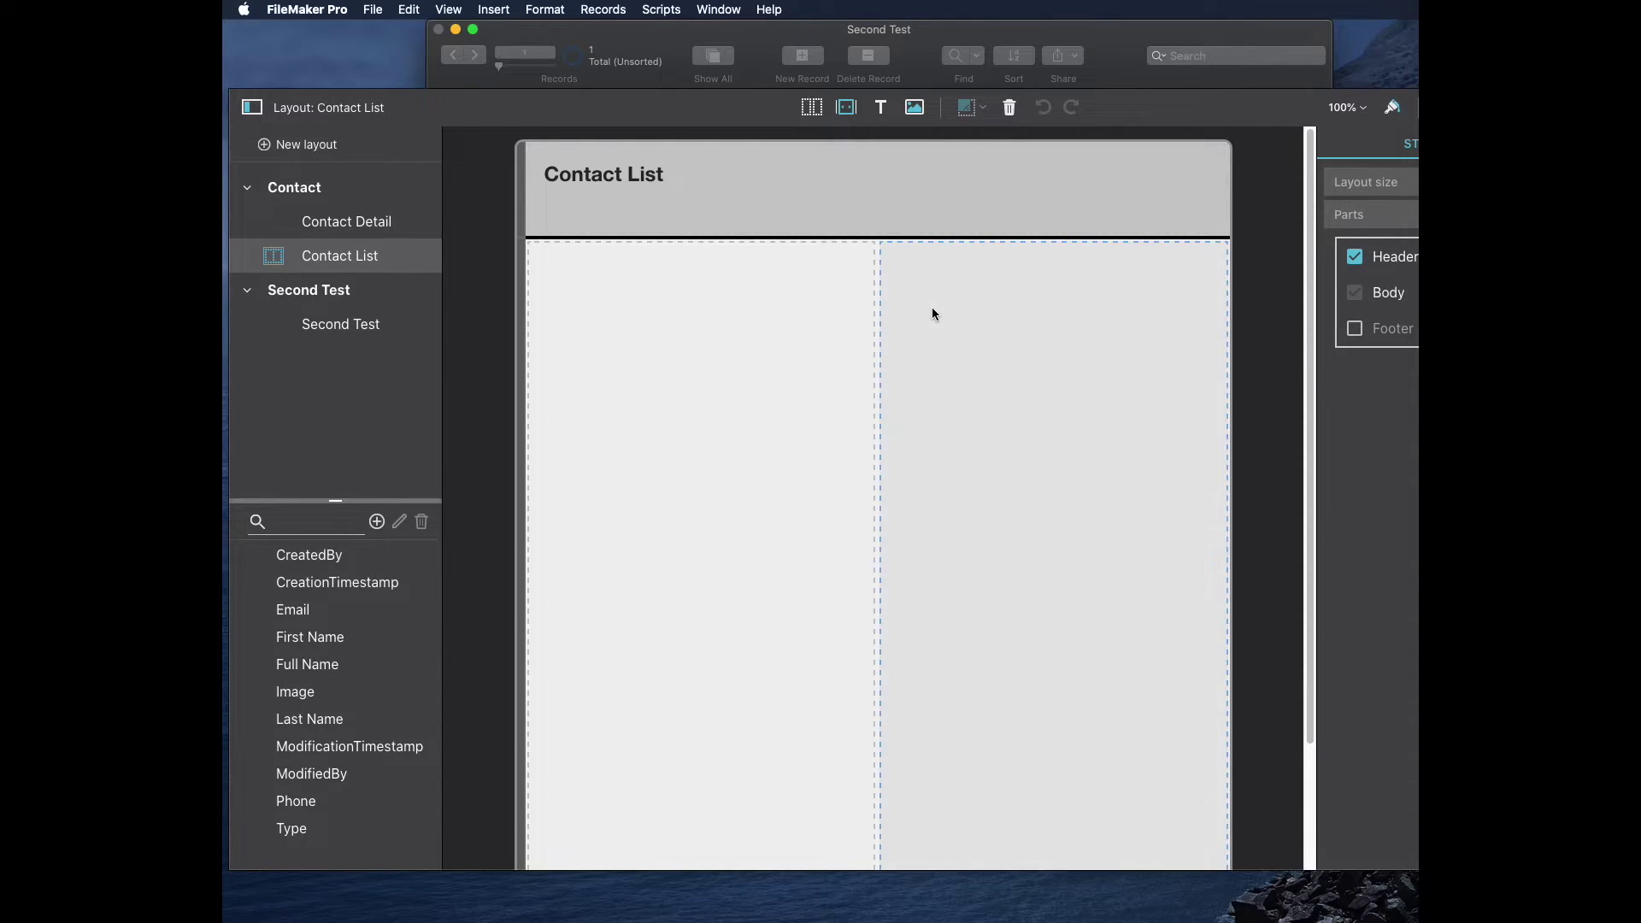
key(Delete)
click(846, 353)
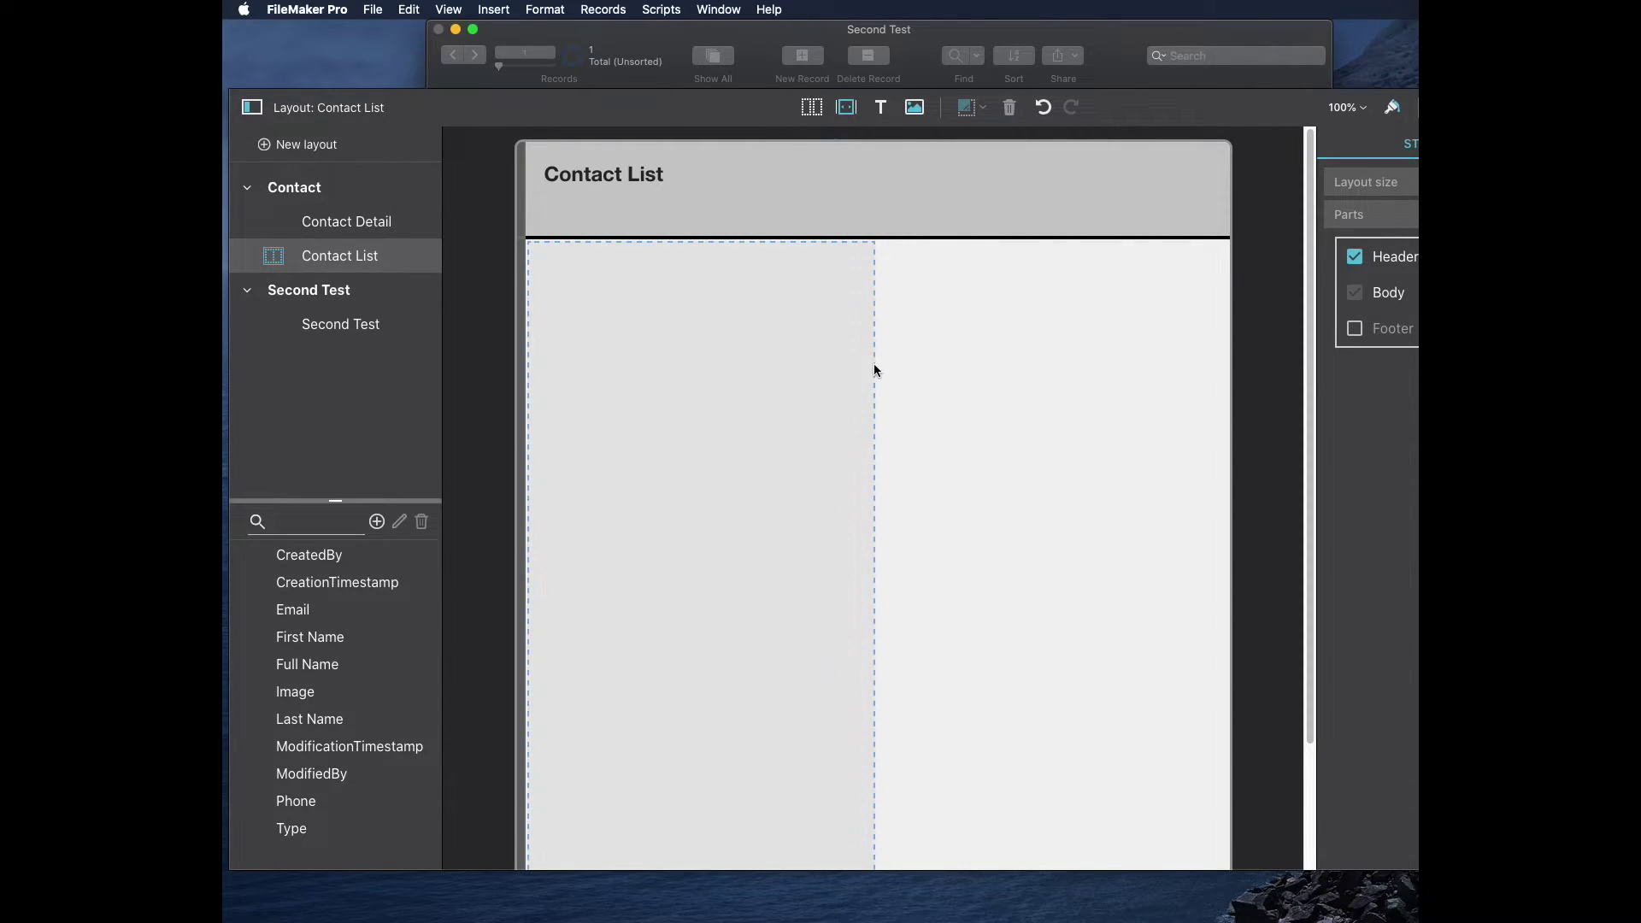
drag(871, 362, 1148, 361)
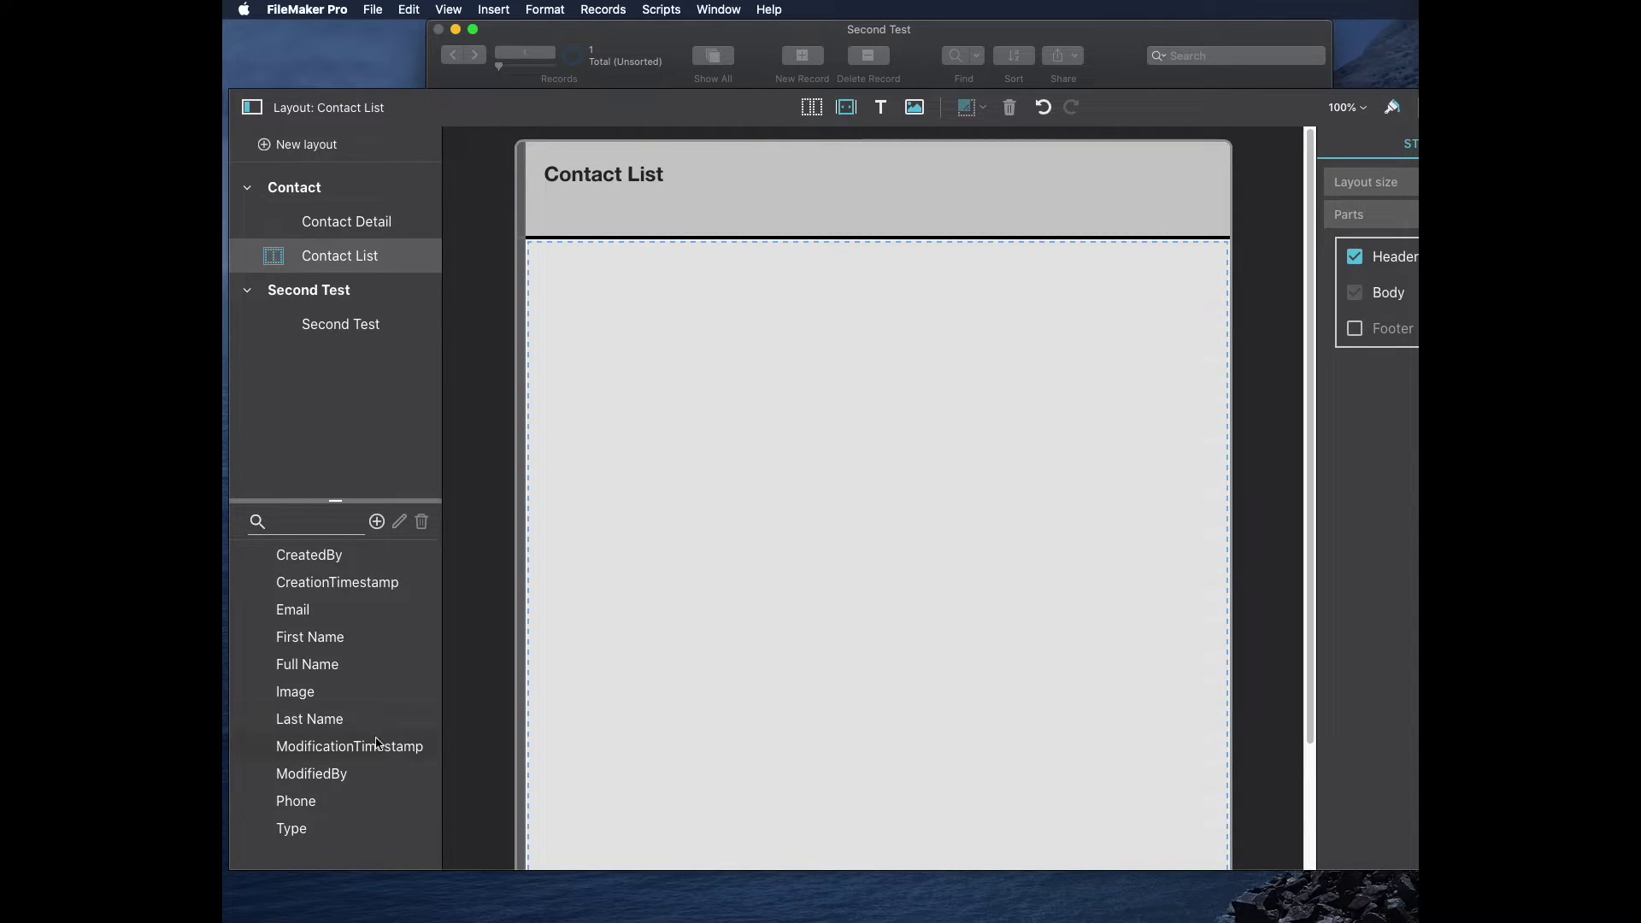
Step: Add the First Name field at the start of the Contact List body and shorten it to under half the row
drag(309, 638, 590, 280)
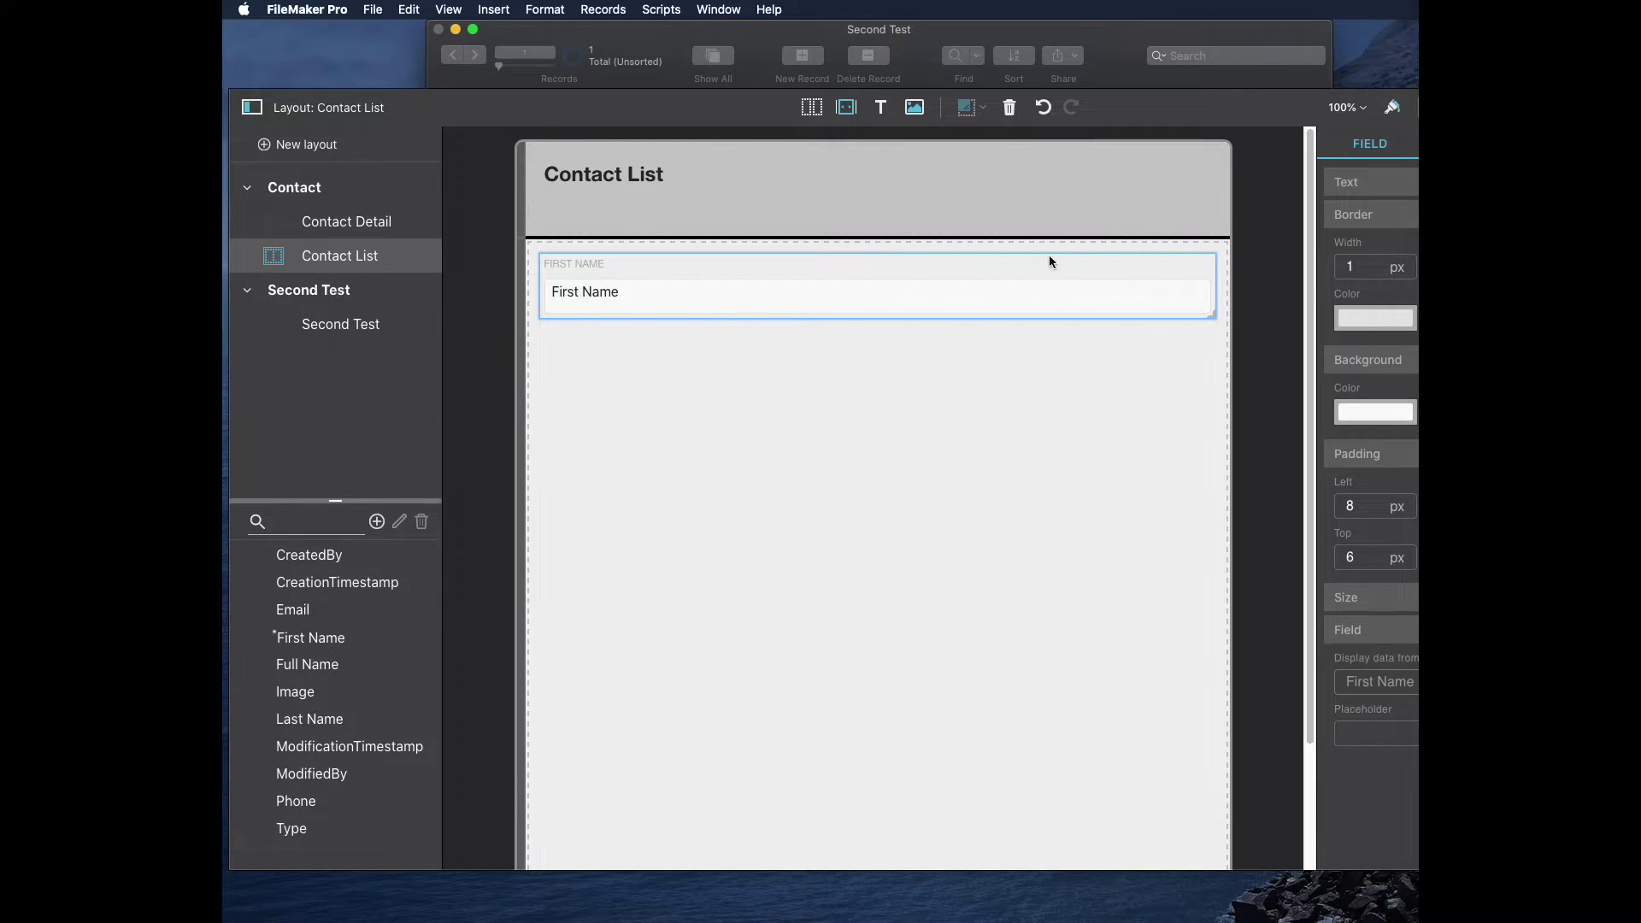
drag(1211, 317, 791, 309)
click(583, 210)
click(605, 303)
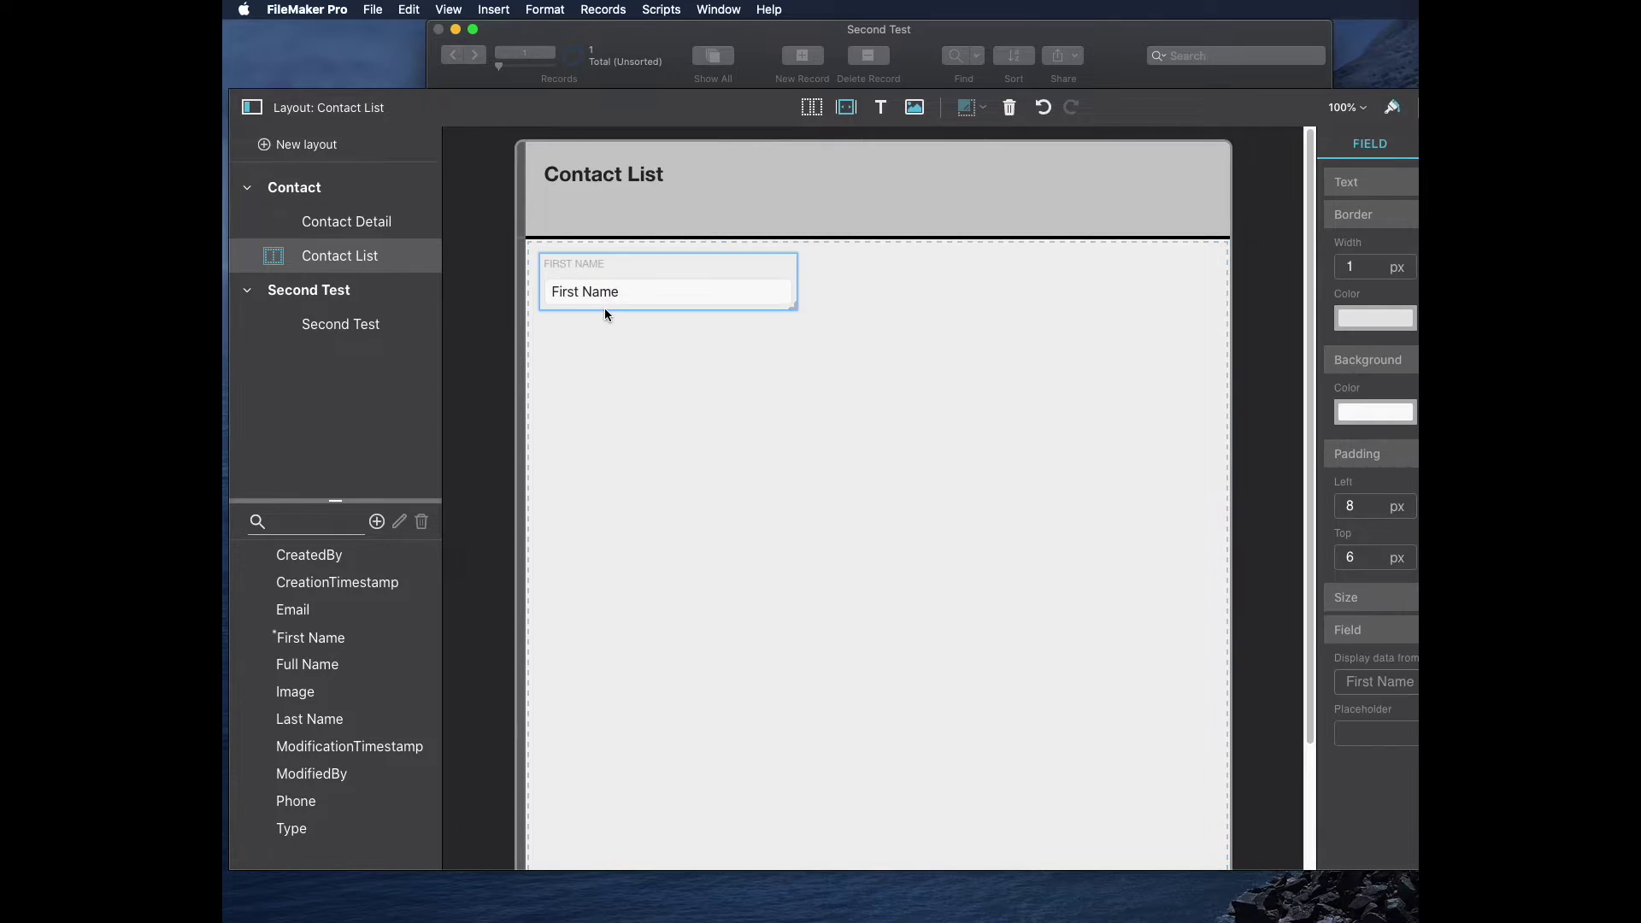
Step: Add the Last Name field and resize it so it sits beside First Name, filling the rest of the row
drag(325, 721, 798, 428)
drag(1217, 393, 915, 406)
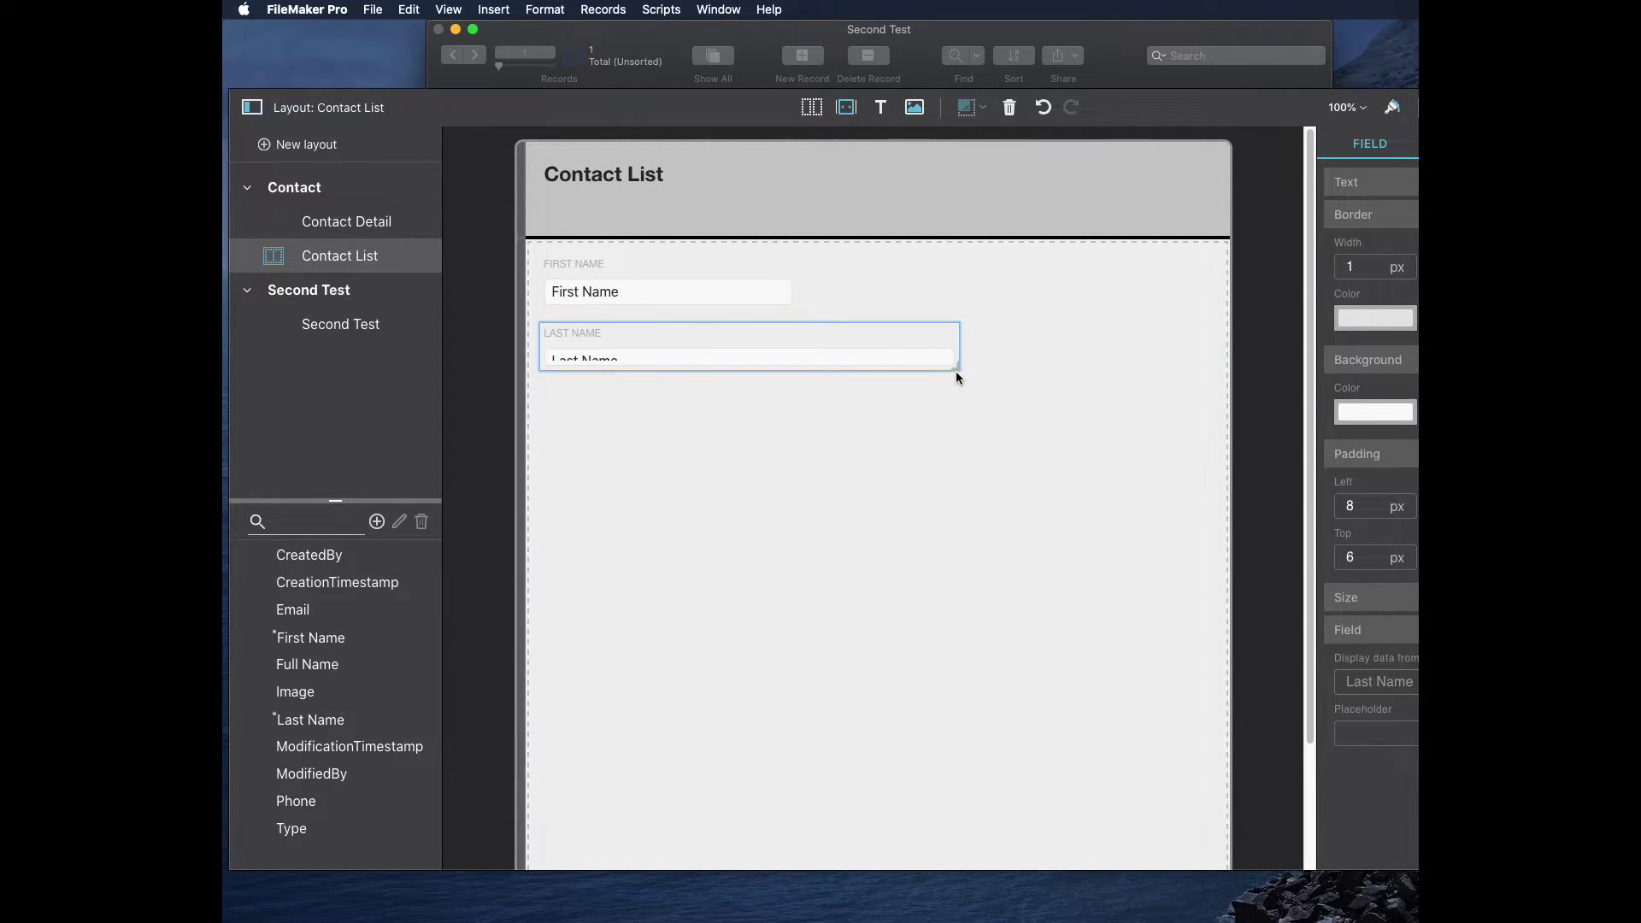
drag(955, 362, 912, 396)
click(924, 406)
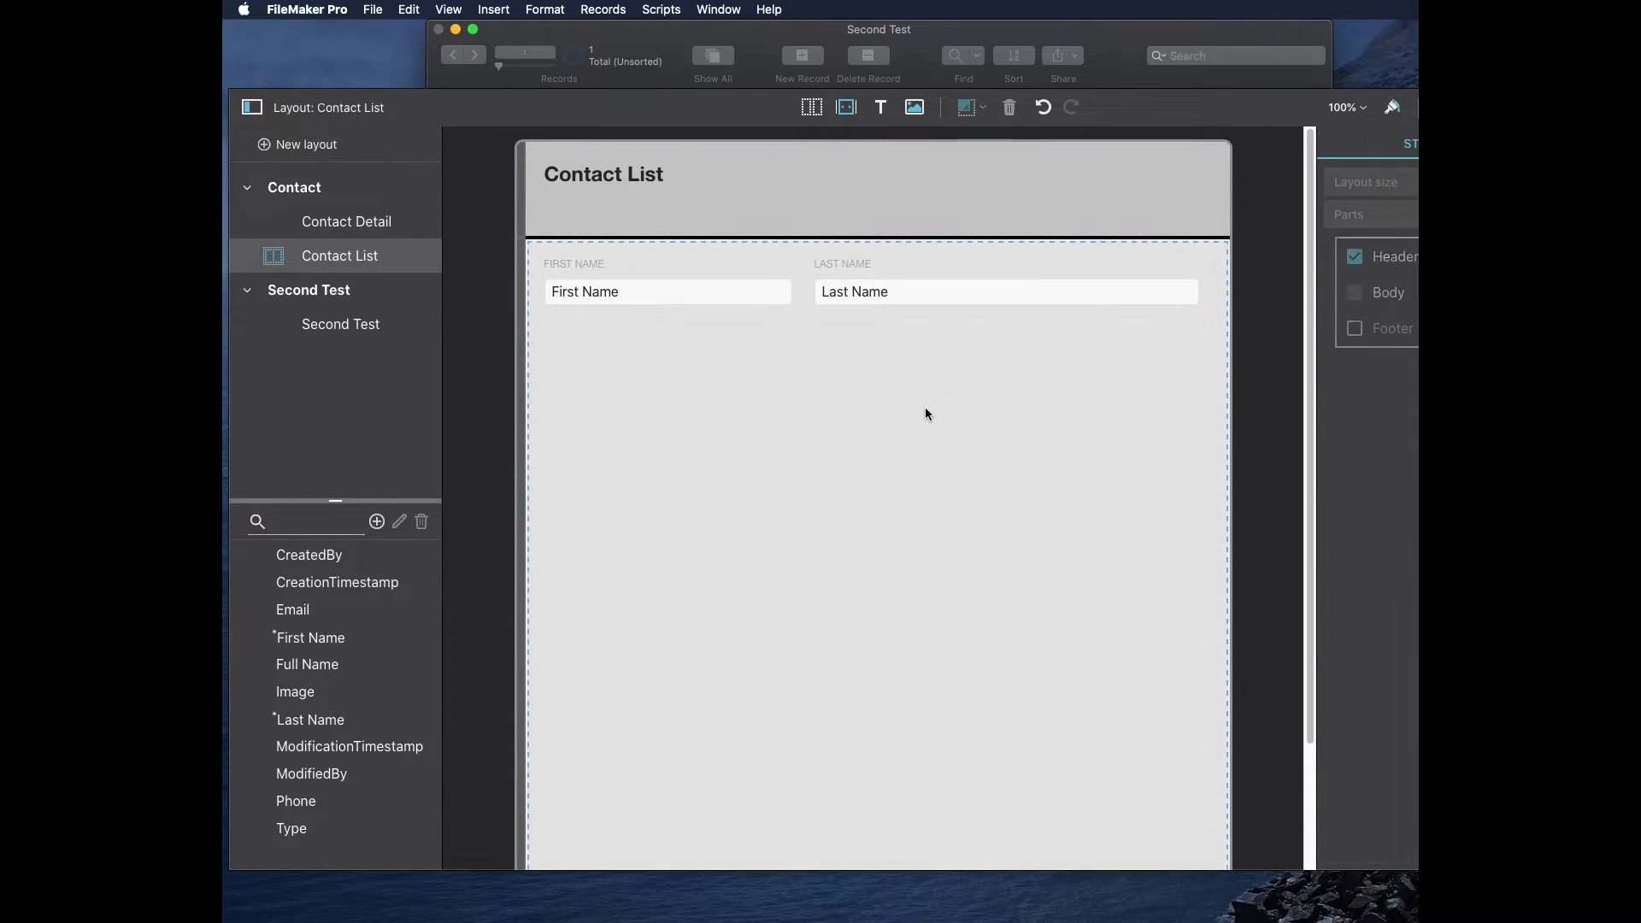
Step: Shrink the height of the Contact List field container so it ends just below the name fields
scroll(940, 402, down, 3)
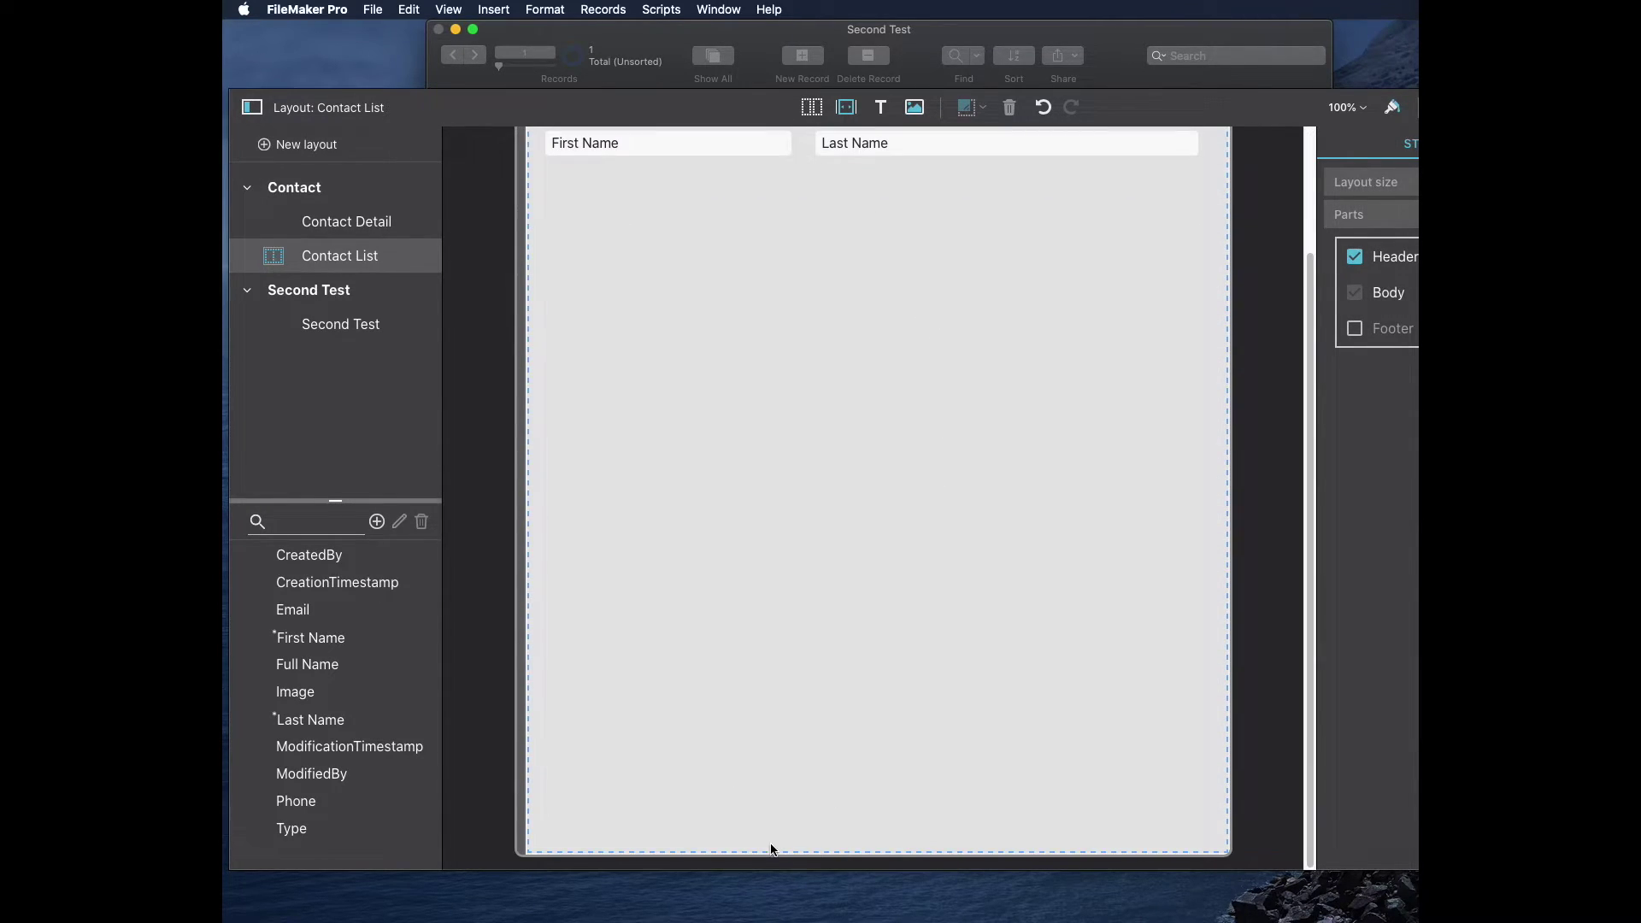
drag(771, 849, 758, 266)
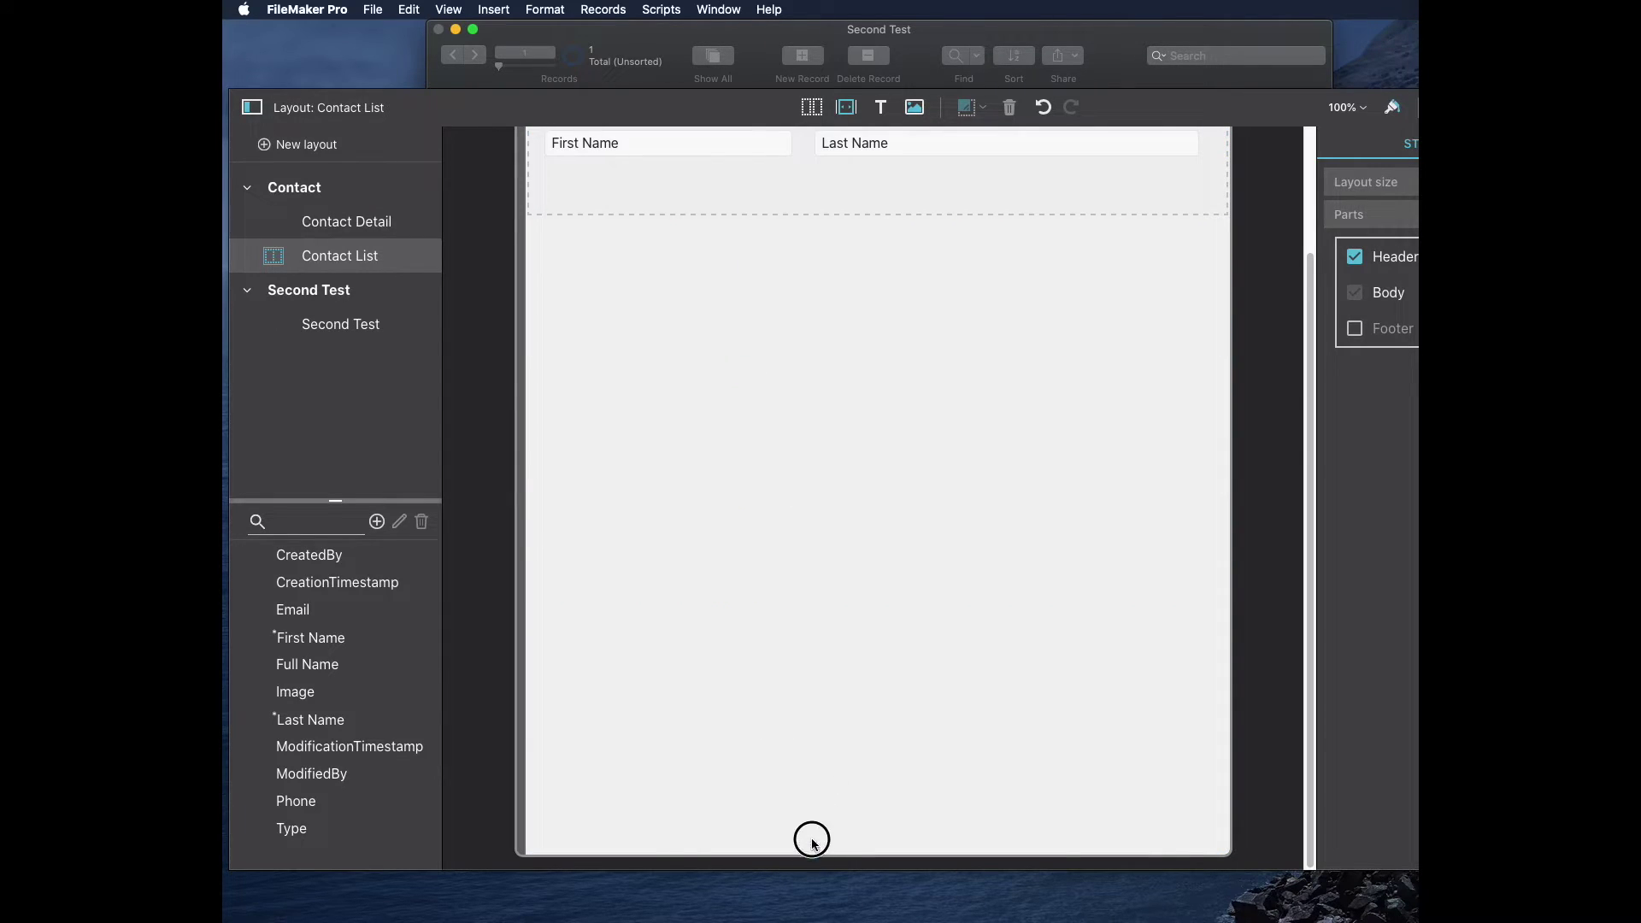
scroll(769, 462, up, 4)
drag(782, 342, 784, 429)
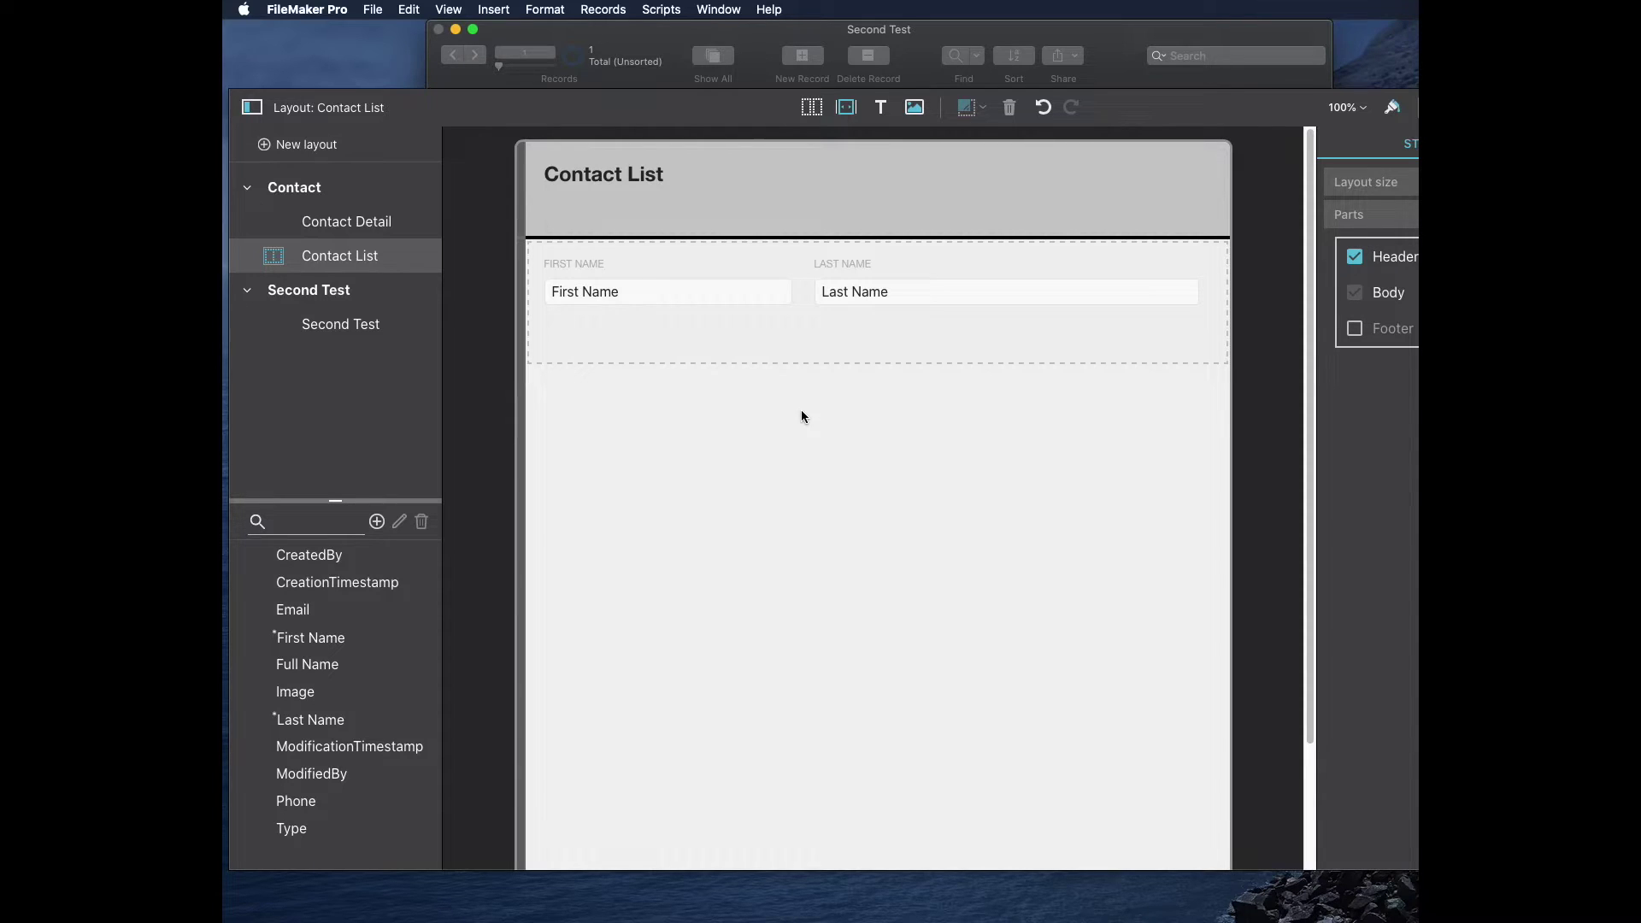
Step: Add a footer part to the Contact List layout and remove it again
click(1361, 335)
click(1362, 332)
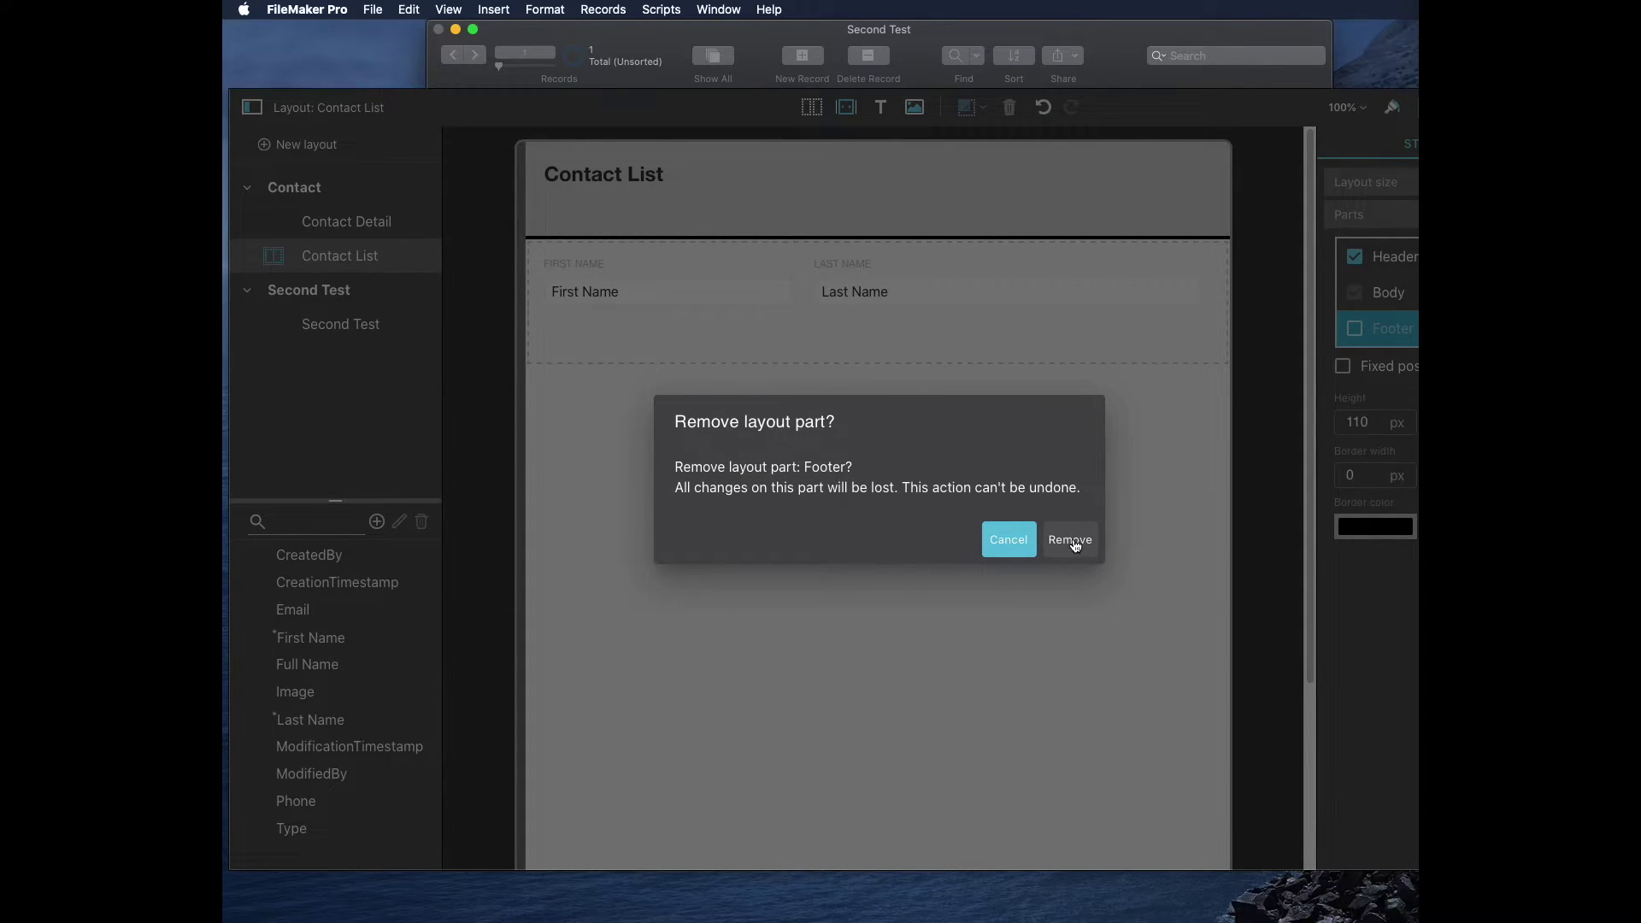
click(1074, 542)
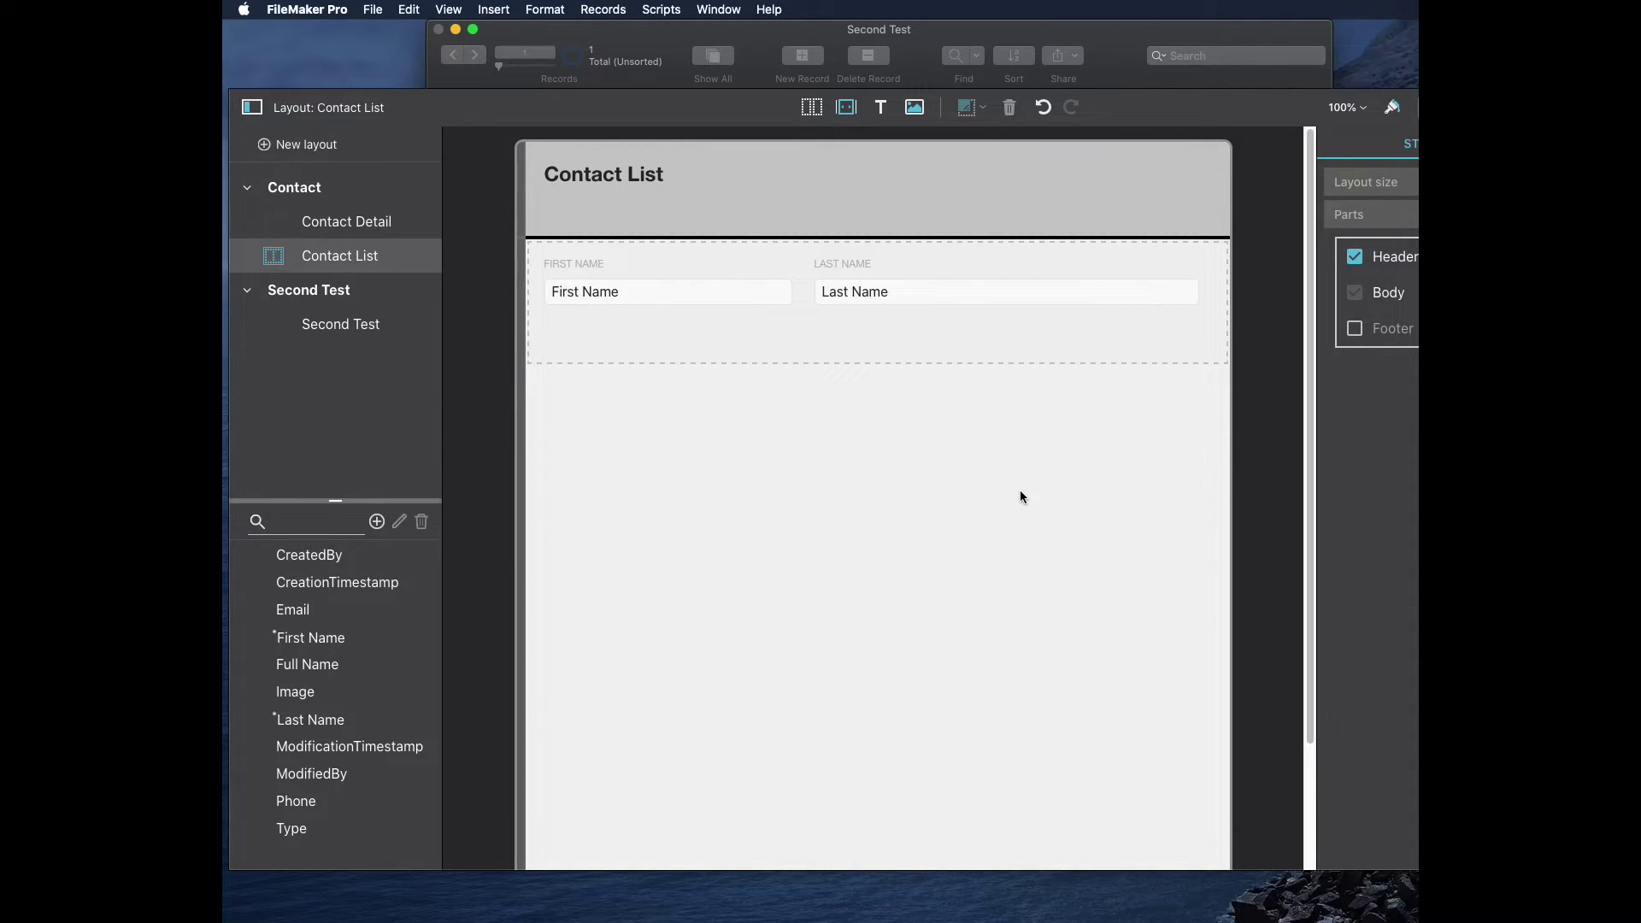
Step: Add a text object to the header beside the Contact List title and widen it
click(881, 107)
click(881, 107)
click(864, 161)
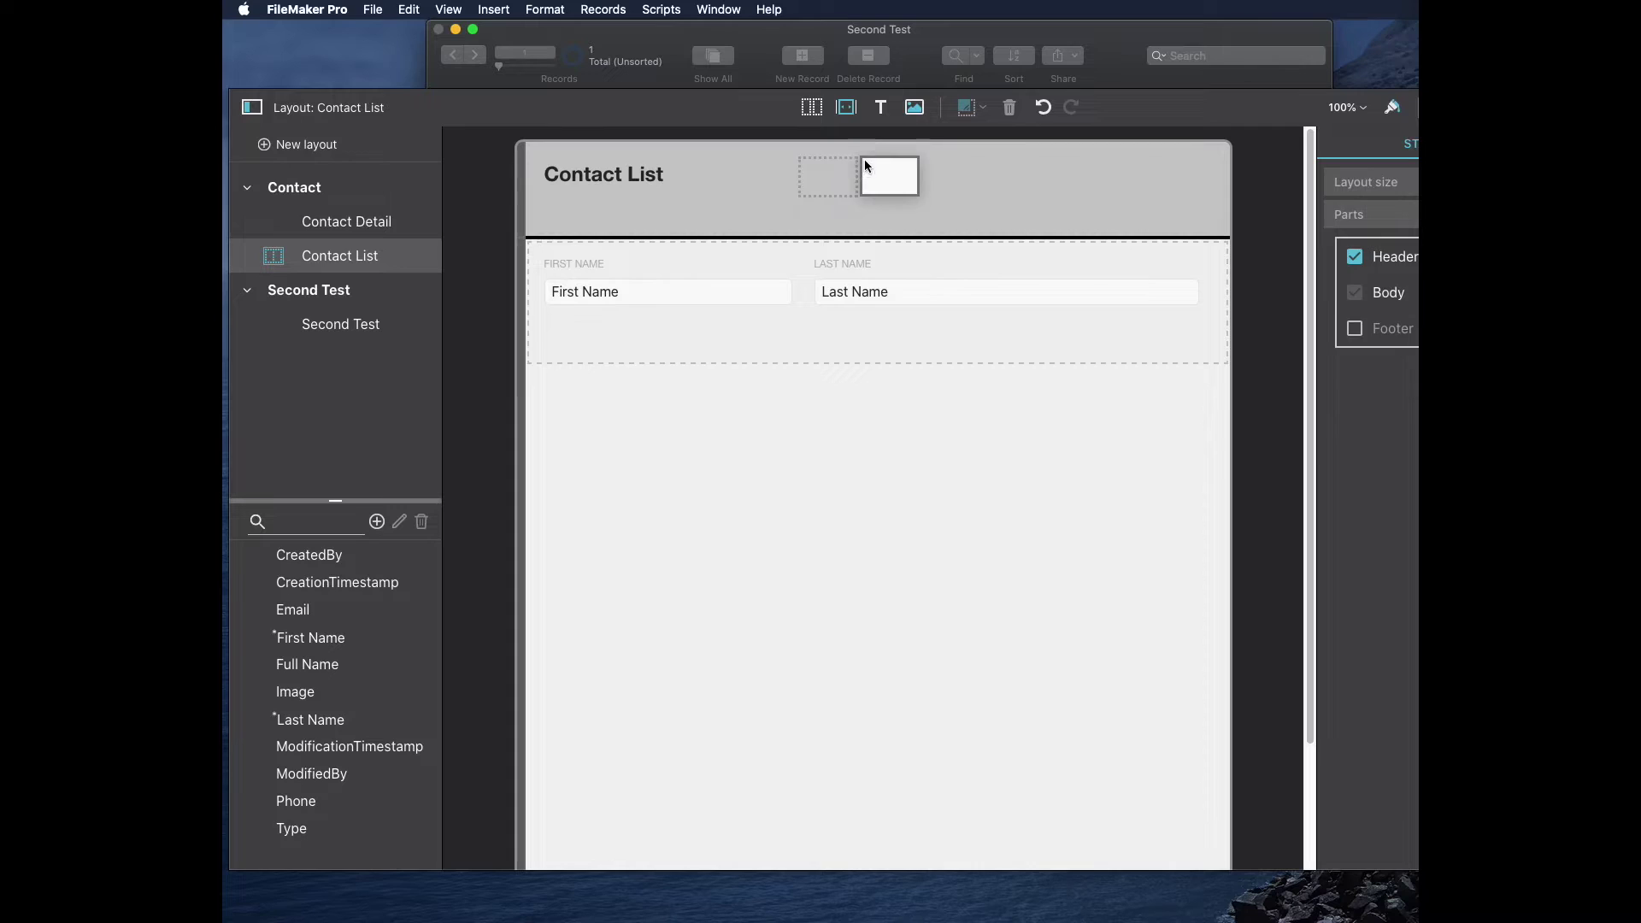
key(Escape)
drag(876, 184, 970, 184)
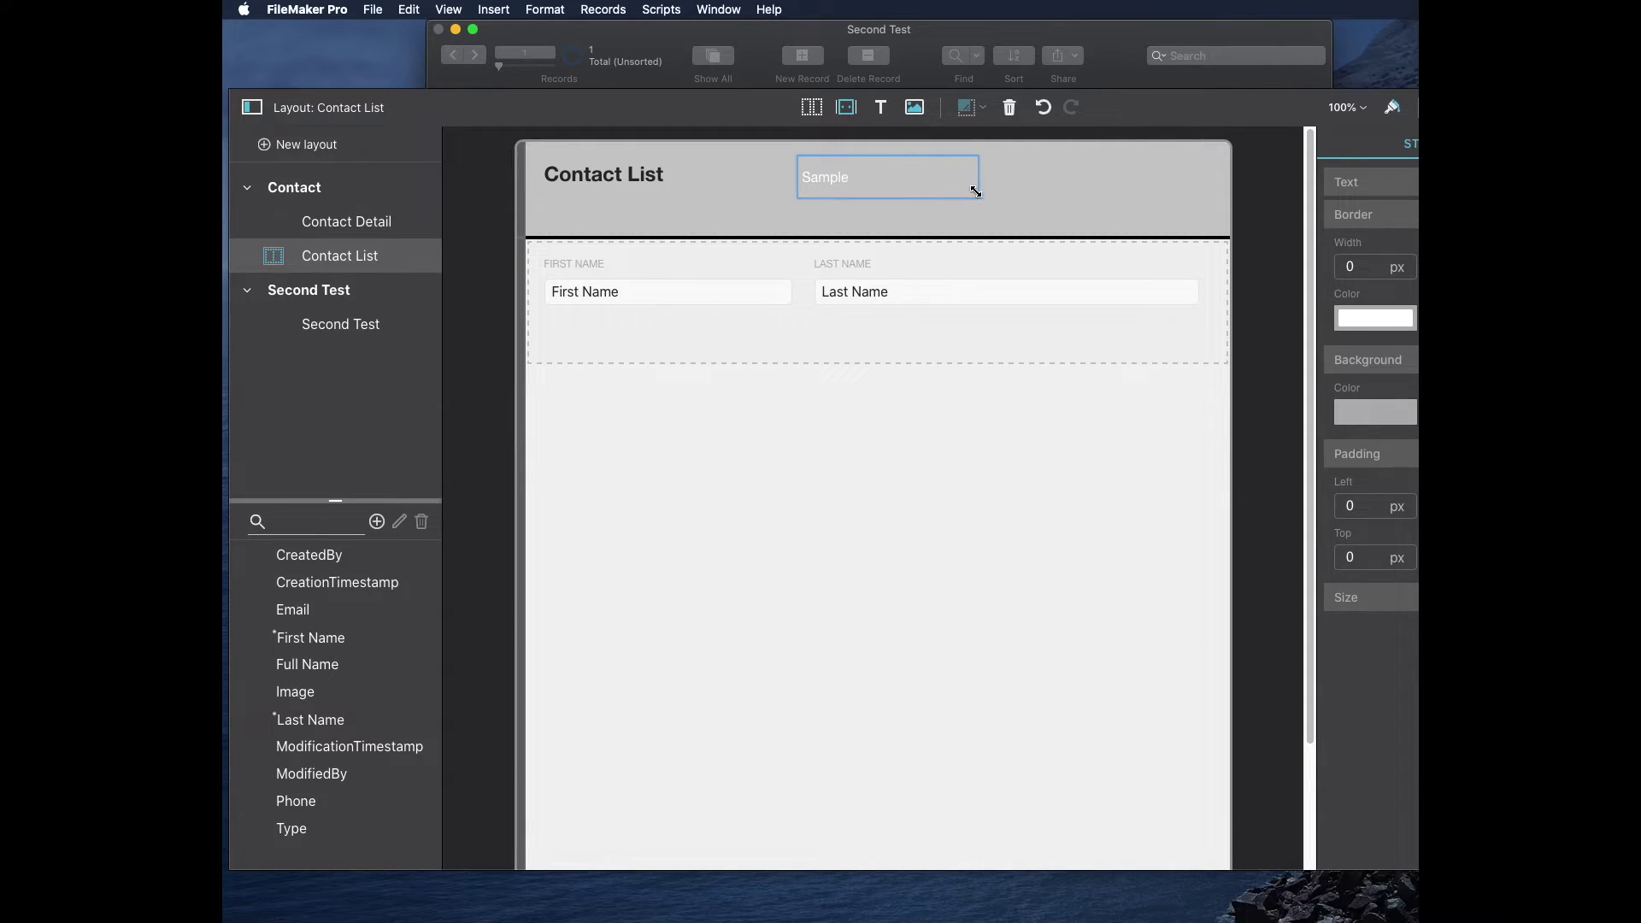
click(895, 181)
click(894, 178)
Step: Delete the Sample text from the header and step through undo and redo to bring it back
click(1009, 108)
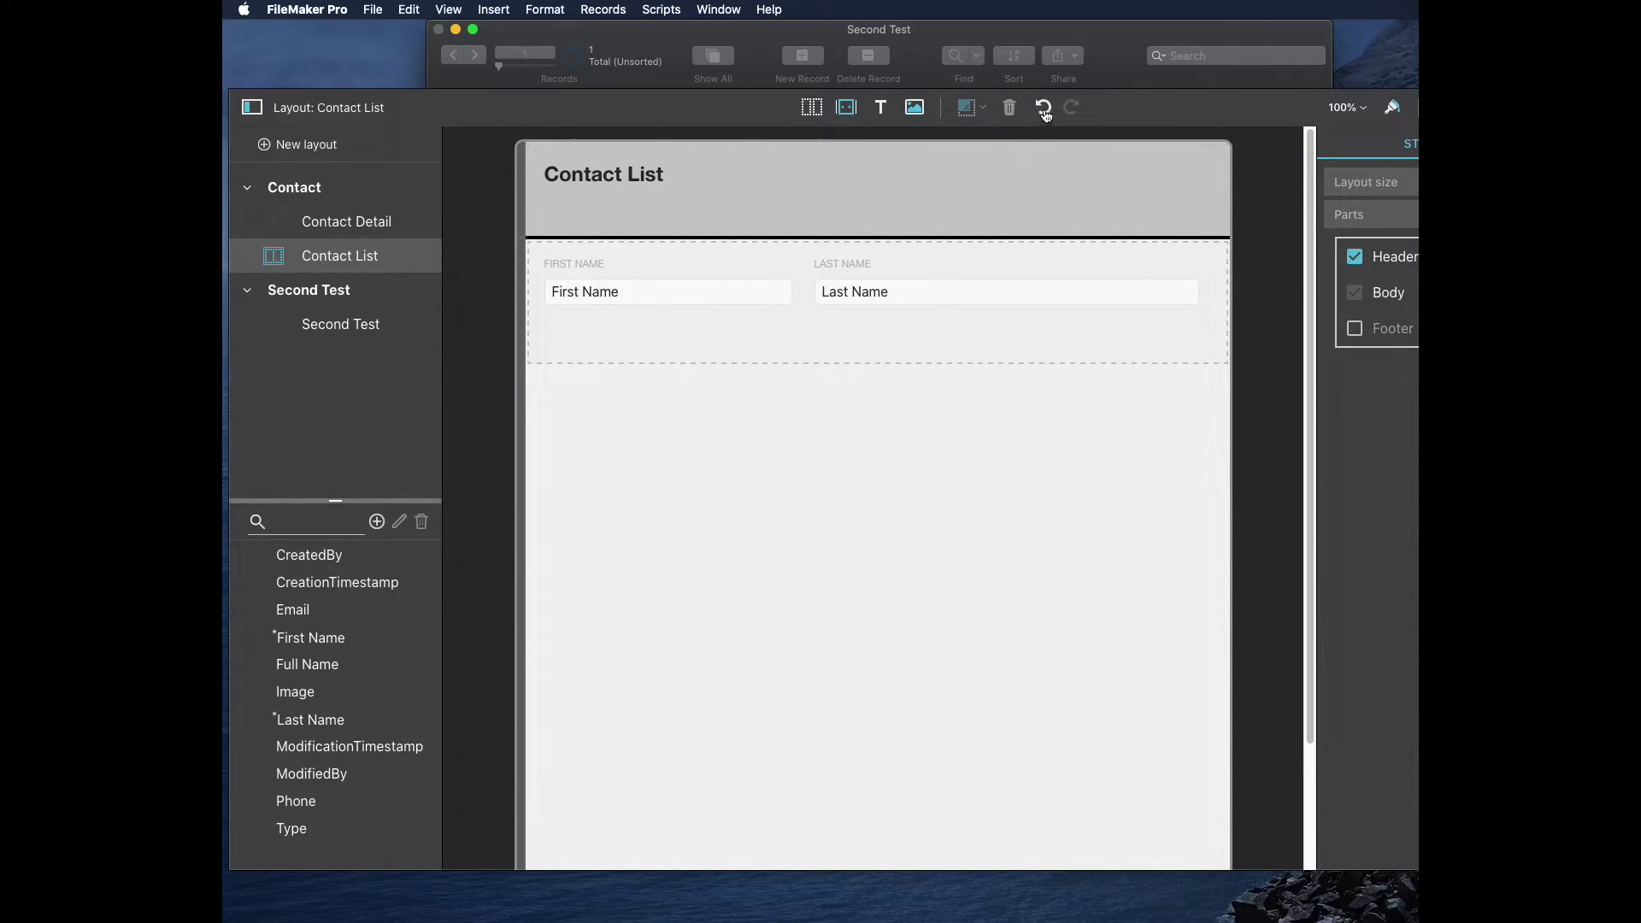
click(1044, 111)
click(1045, 108)
click(1044, 109)
click(1072, 107)
click(1072, 107)
click(413, 8)
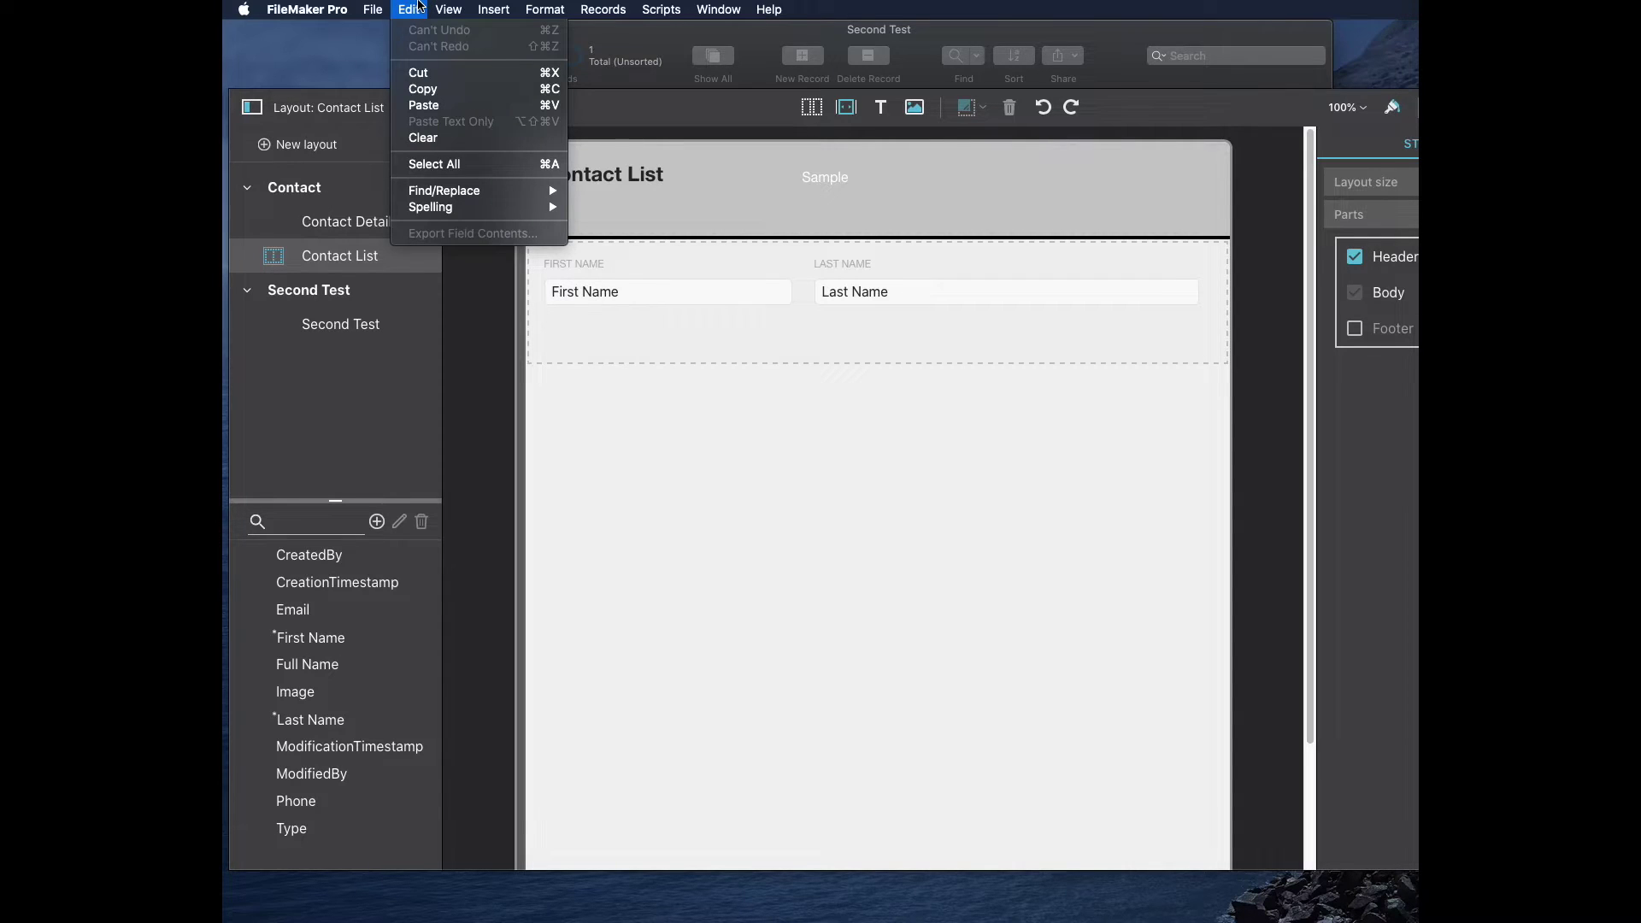
click(419, 5)
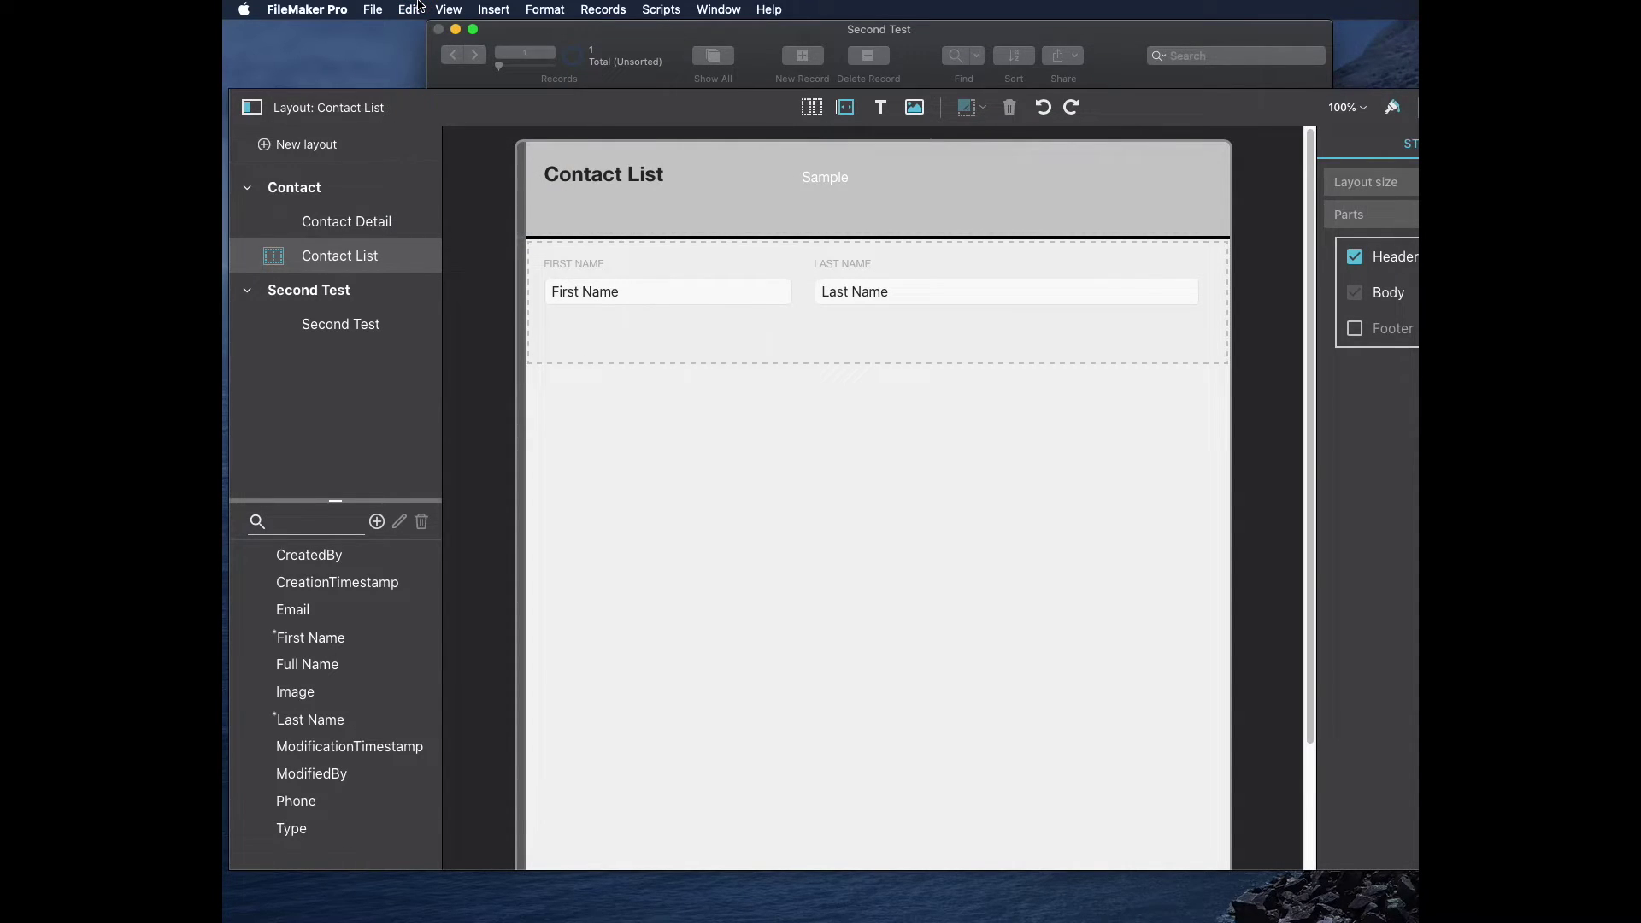
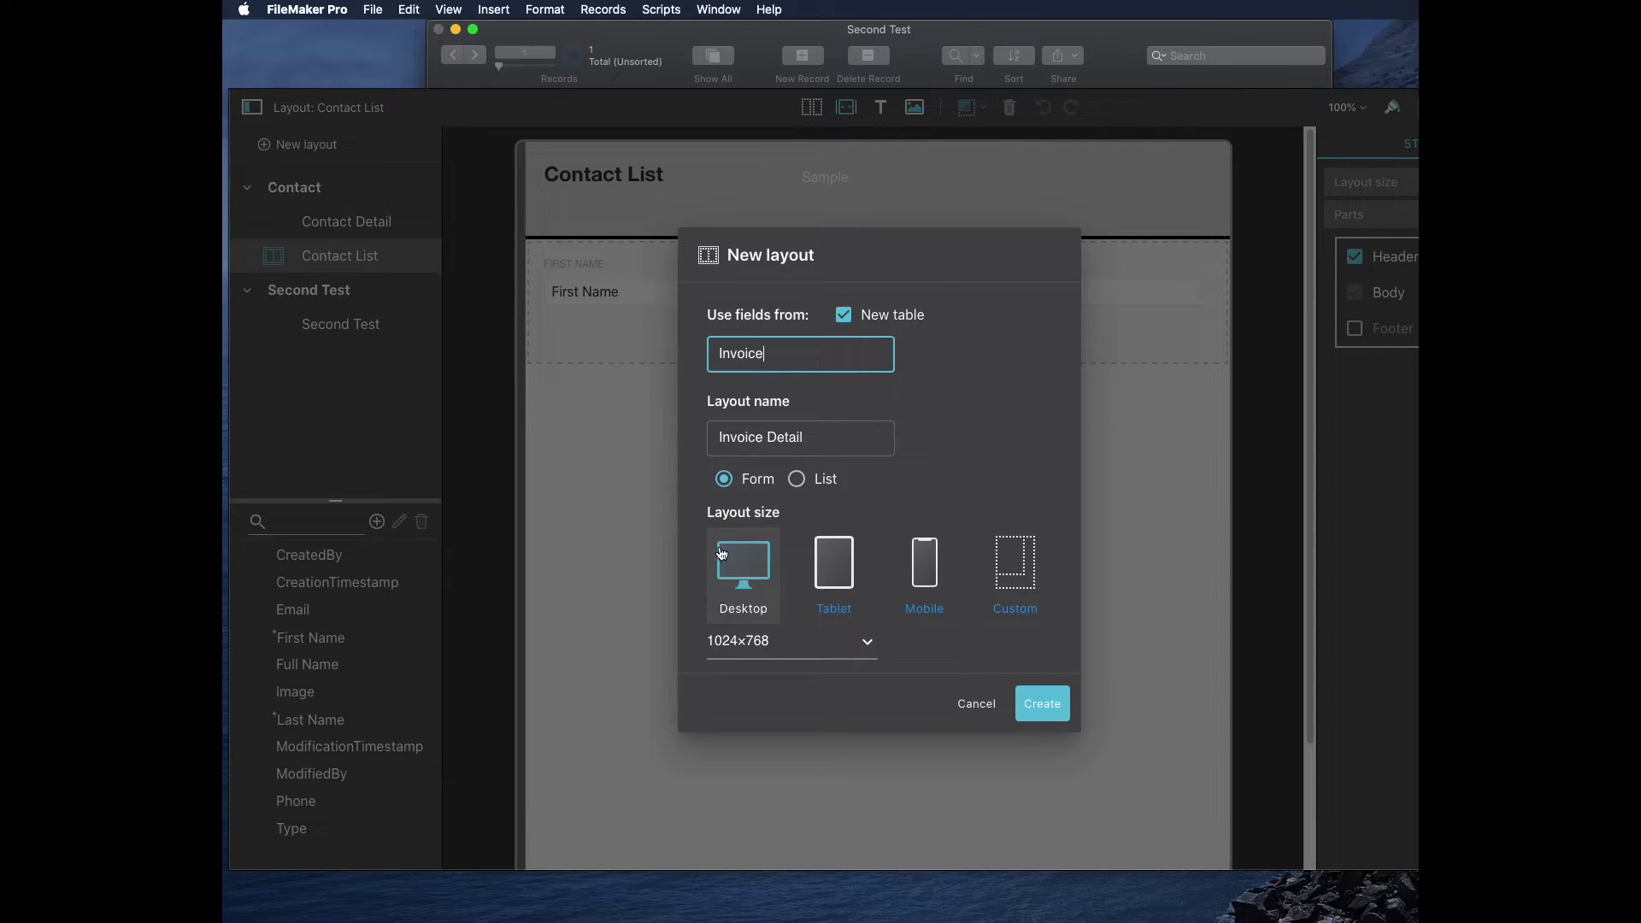
Step: Create the Invoice Detail form layout with a new Invoice table, at the desktop size 720p (1280×720)
click(742, 561)
click(790, 645)
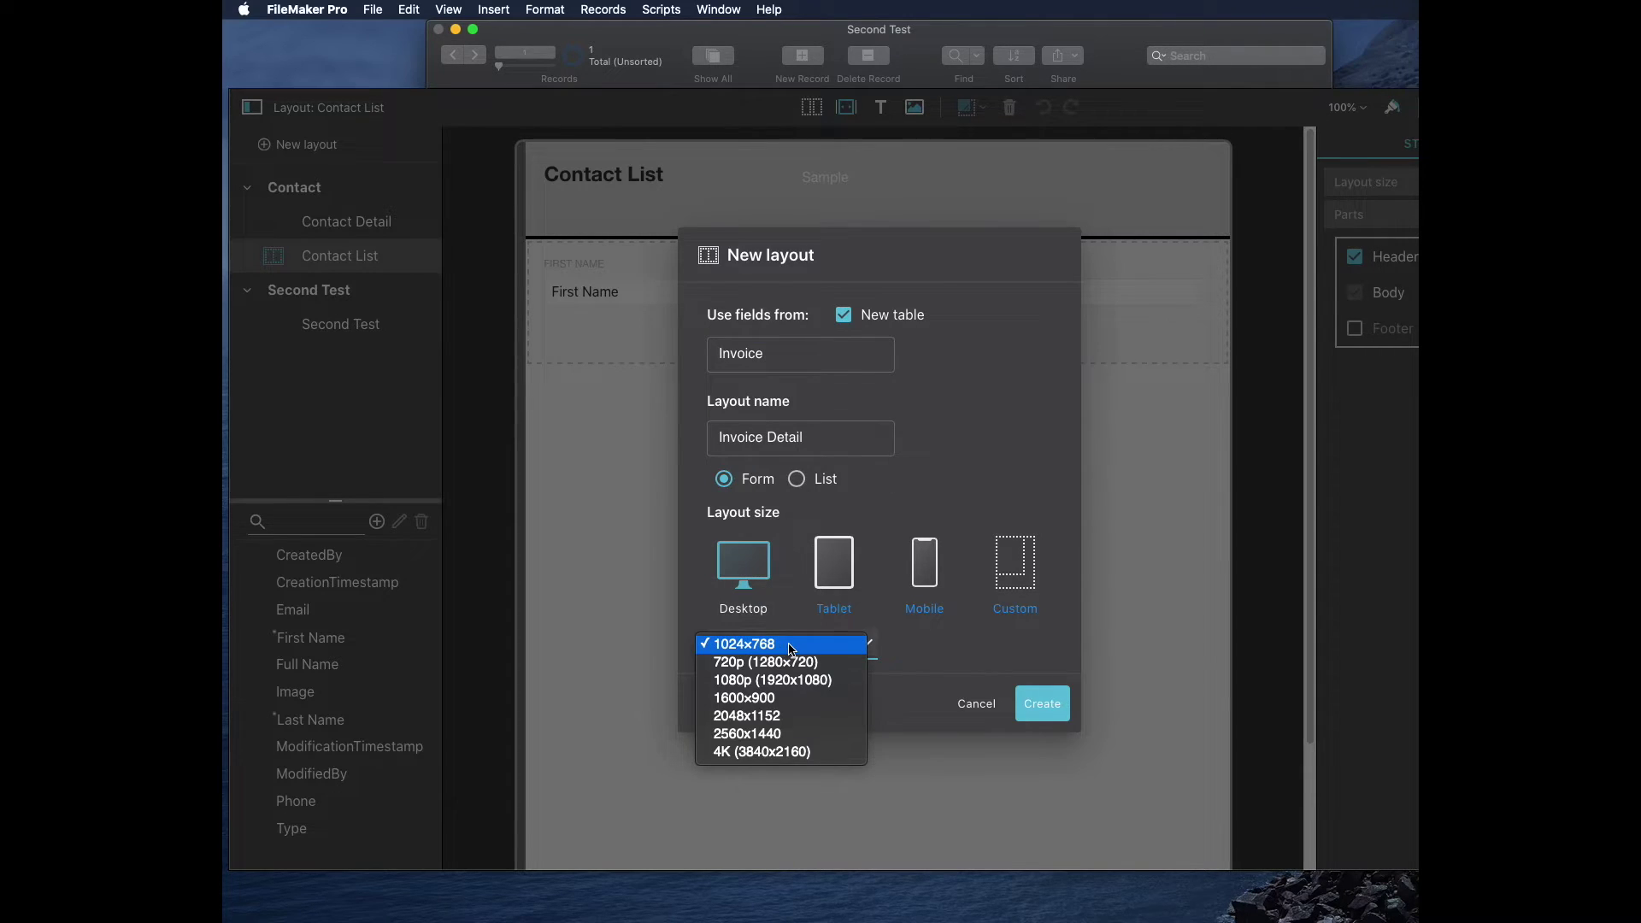
click(787, 665)
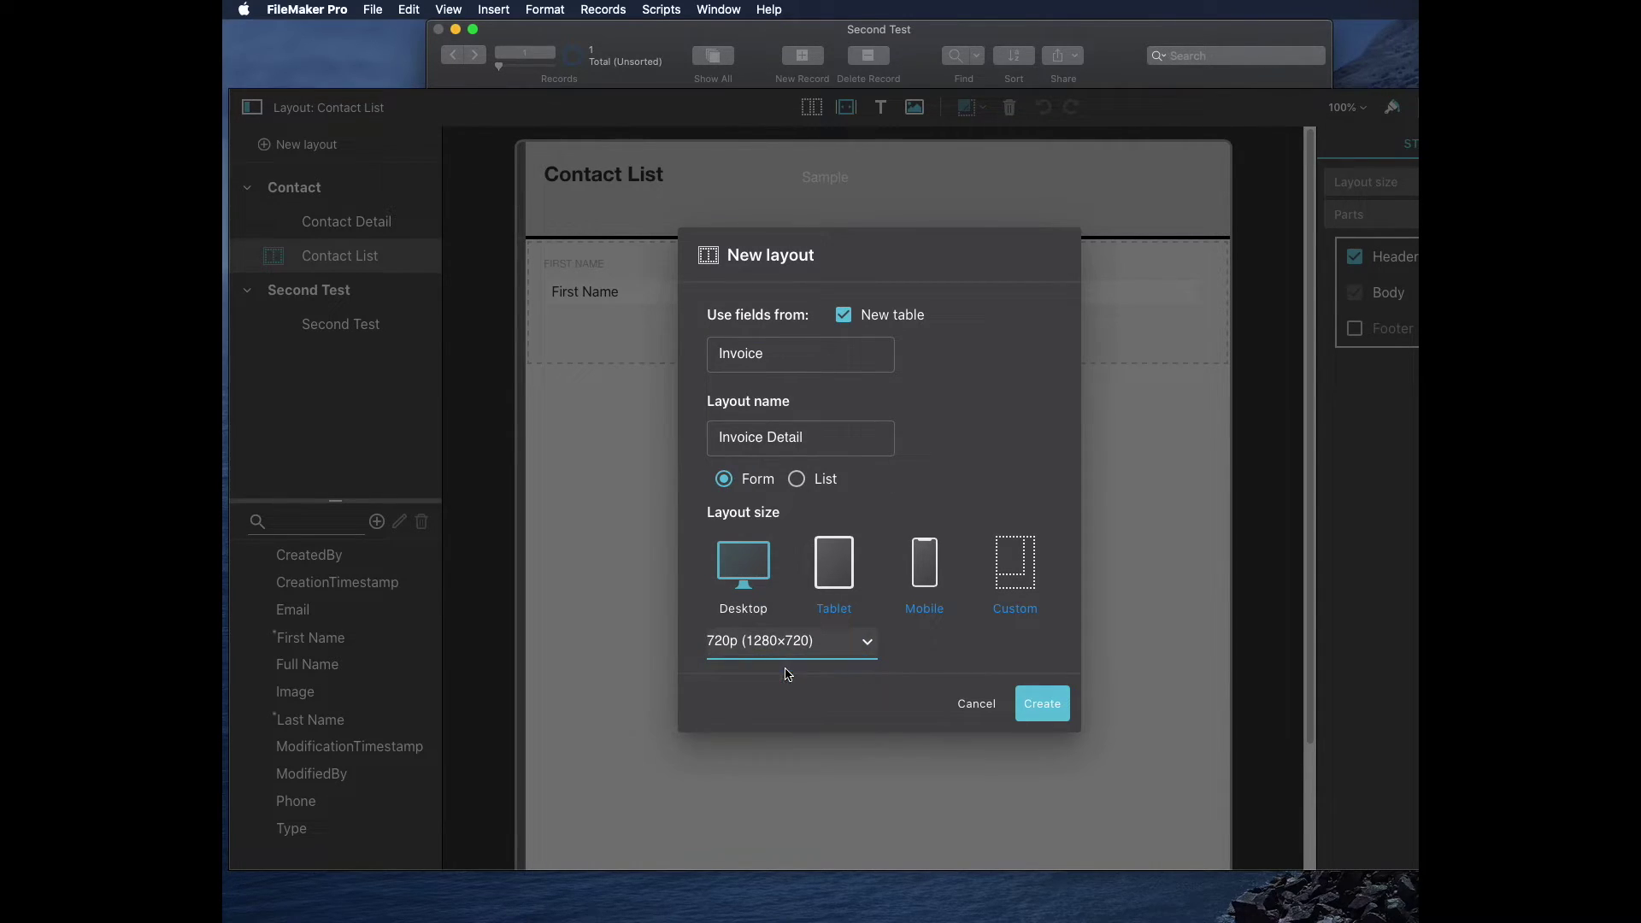
click(1042, 702)
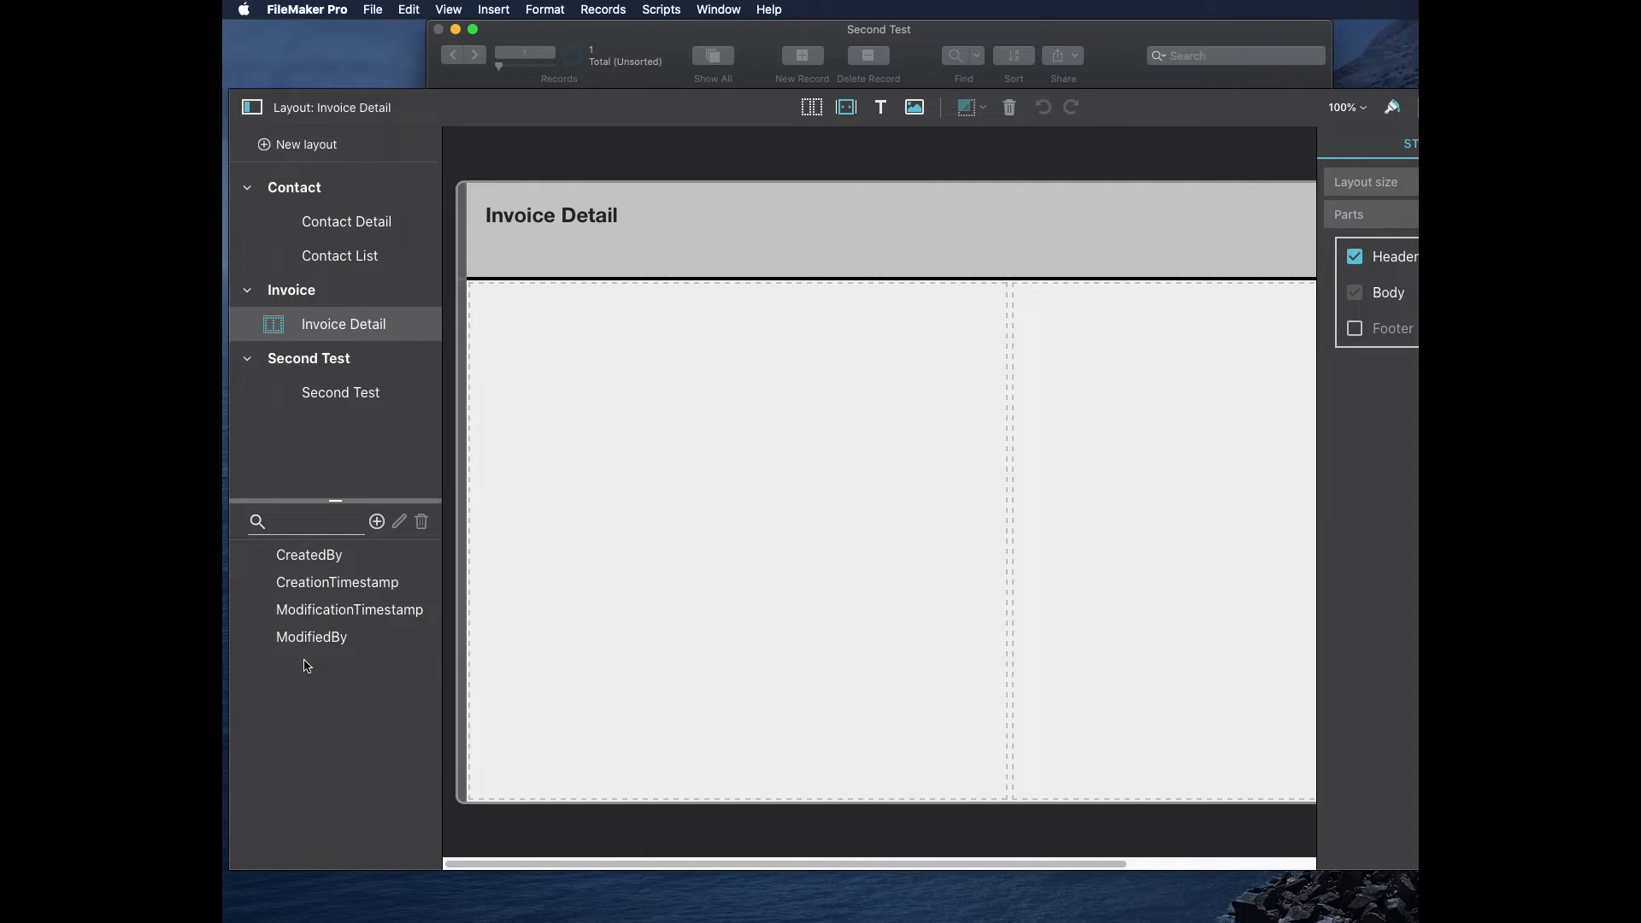
Step: Create a text field named ID_Contact in the Invoice table, with new fields set to be added to the layout
click(377, 521)
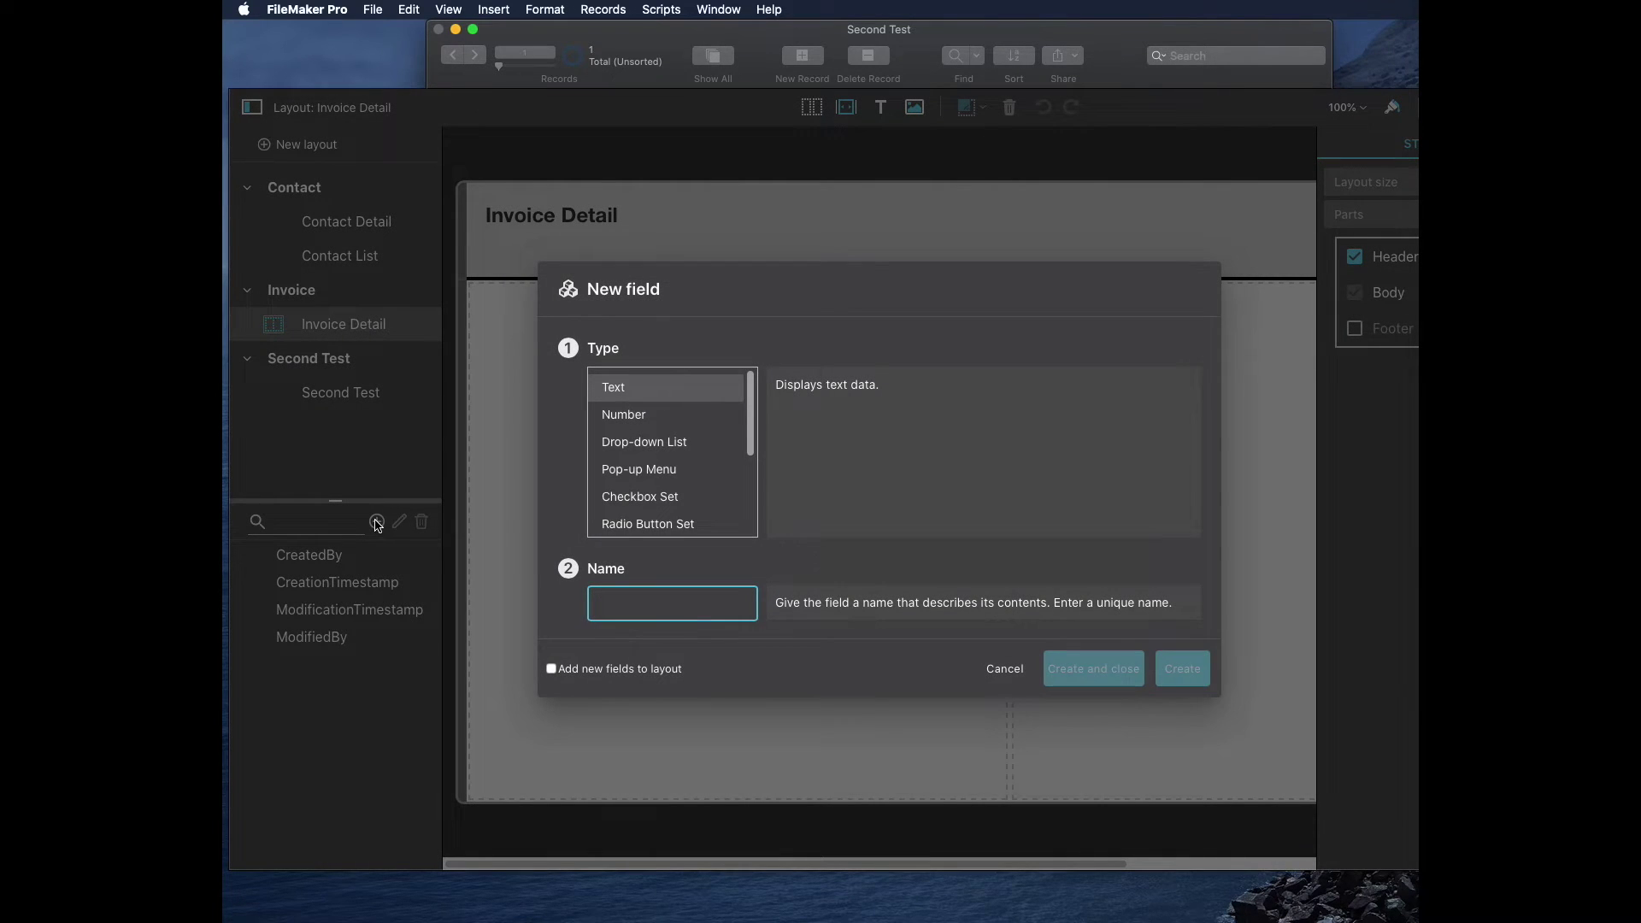
text(ID+)
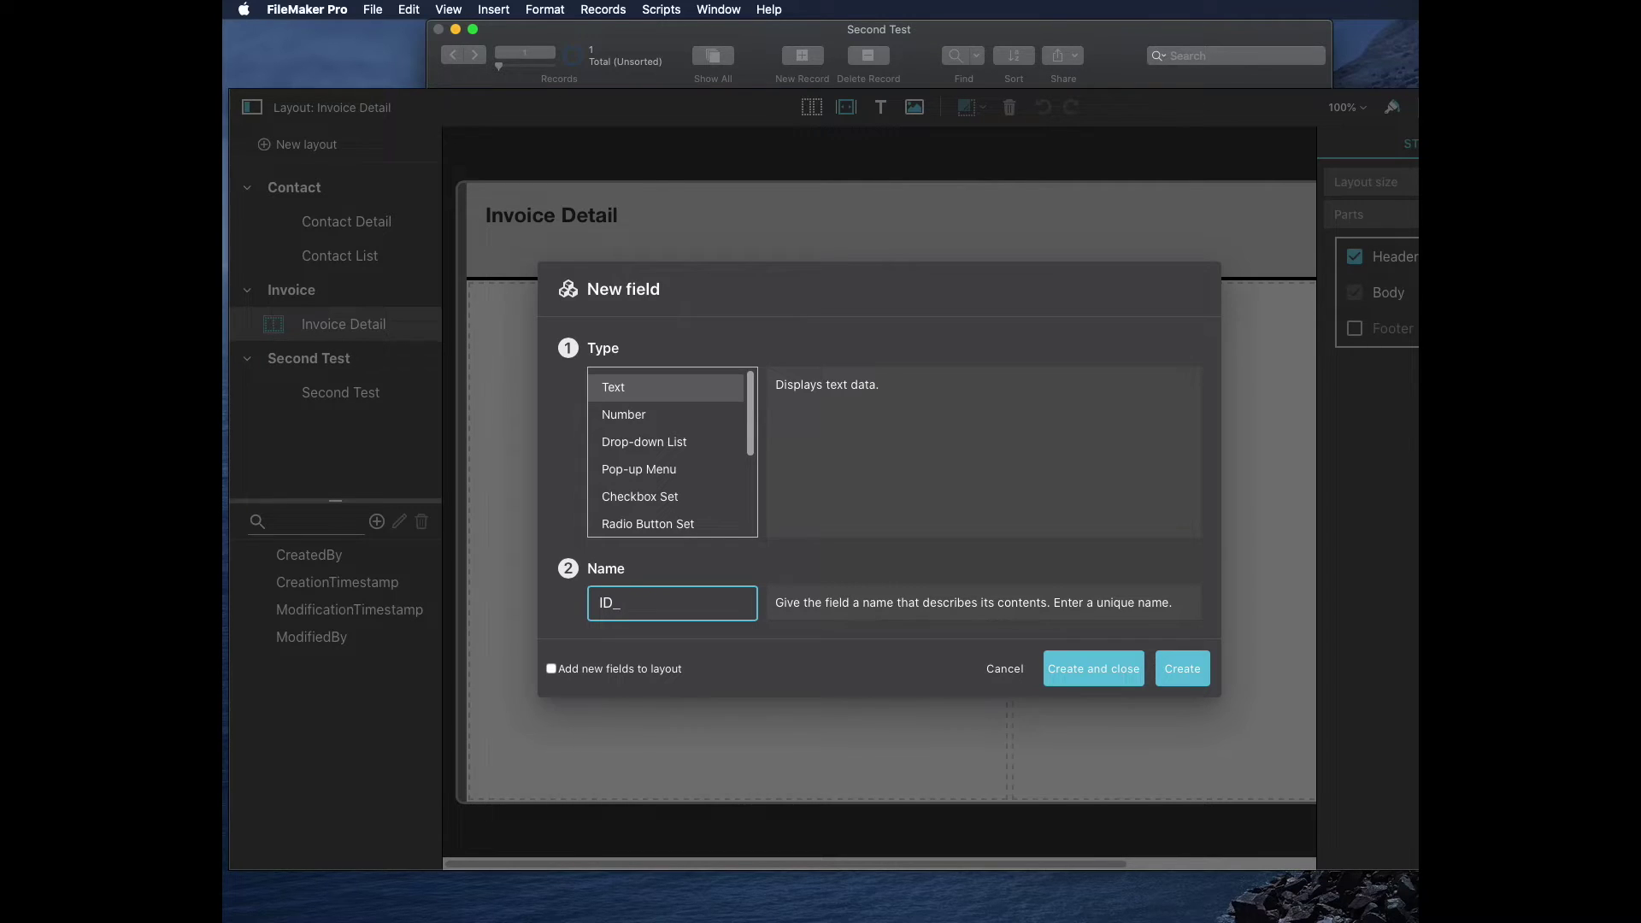
text(Contact)
click(566, 670)
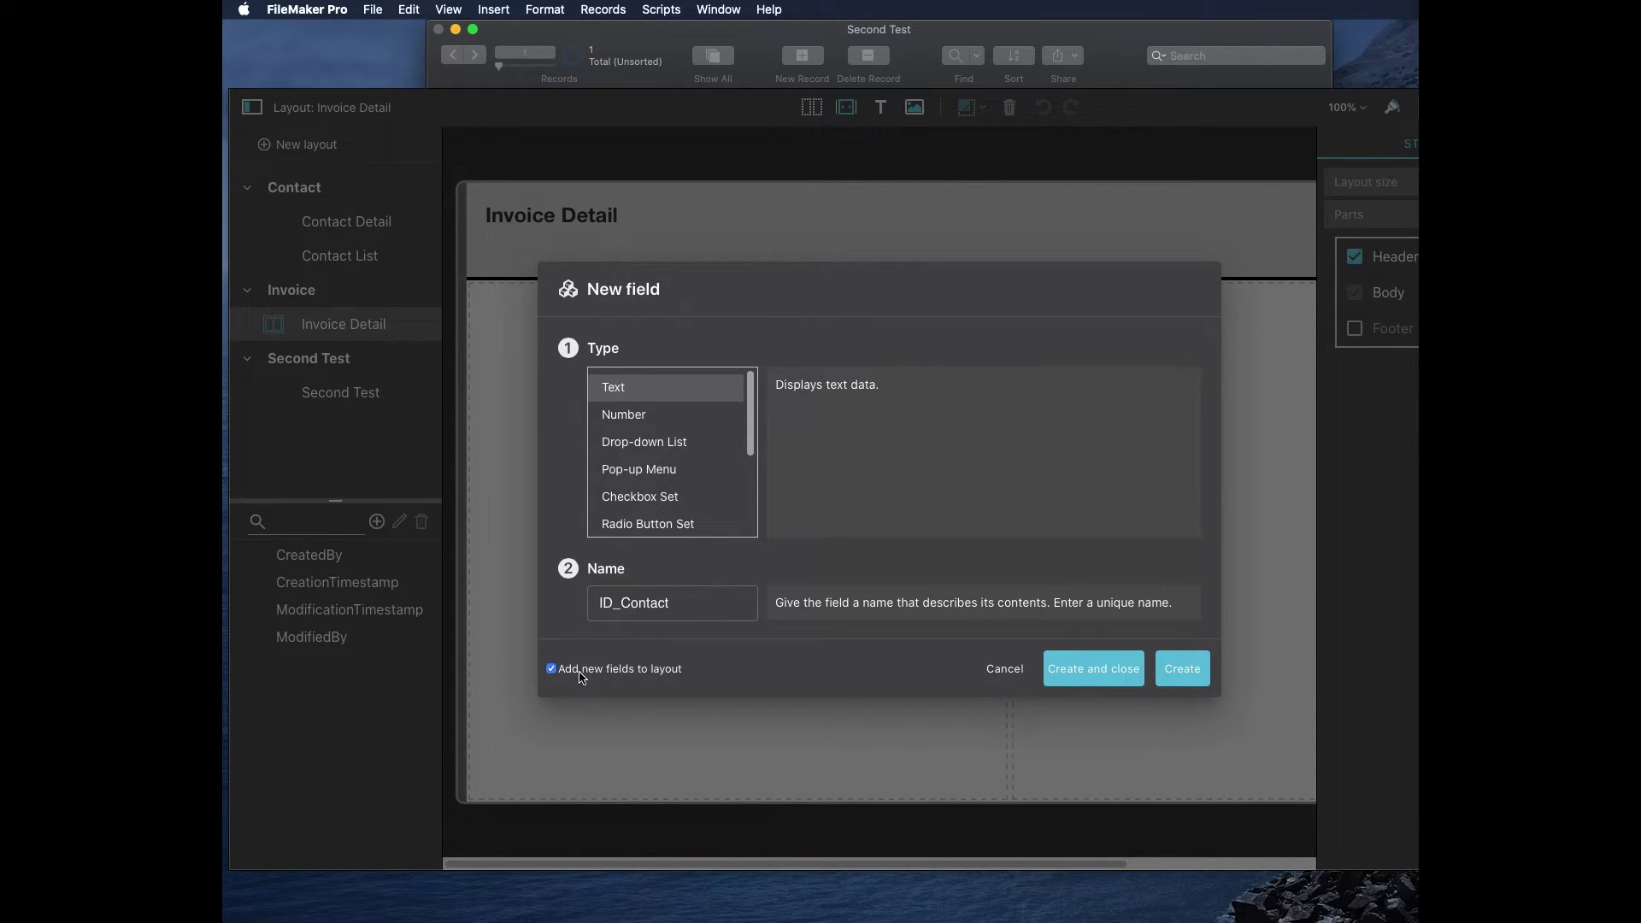
key(Return)
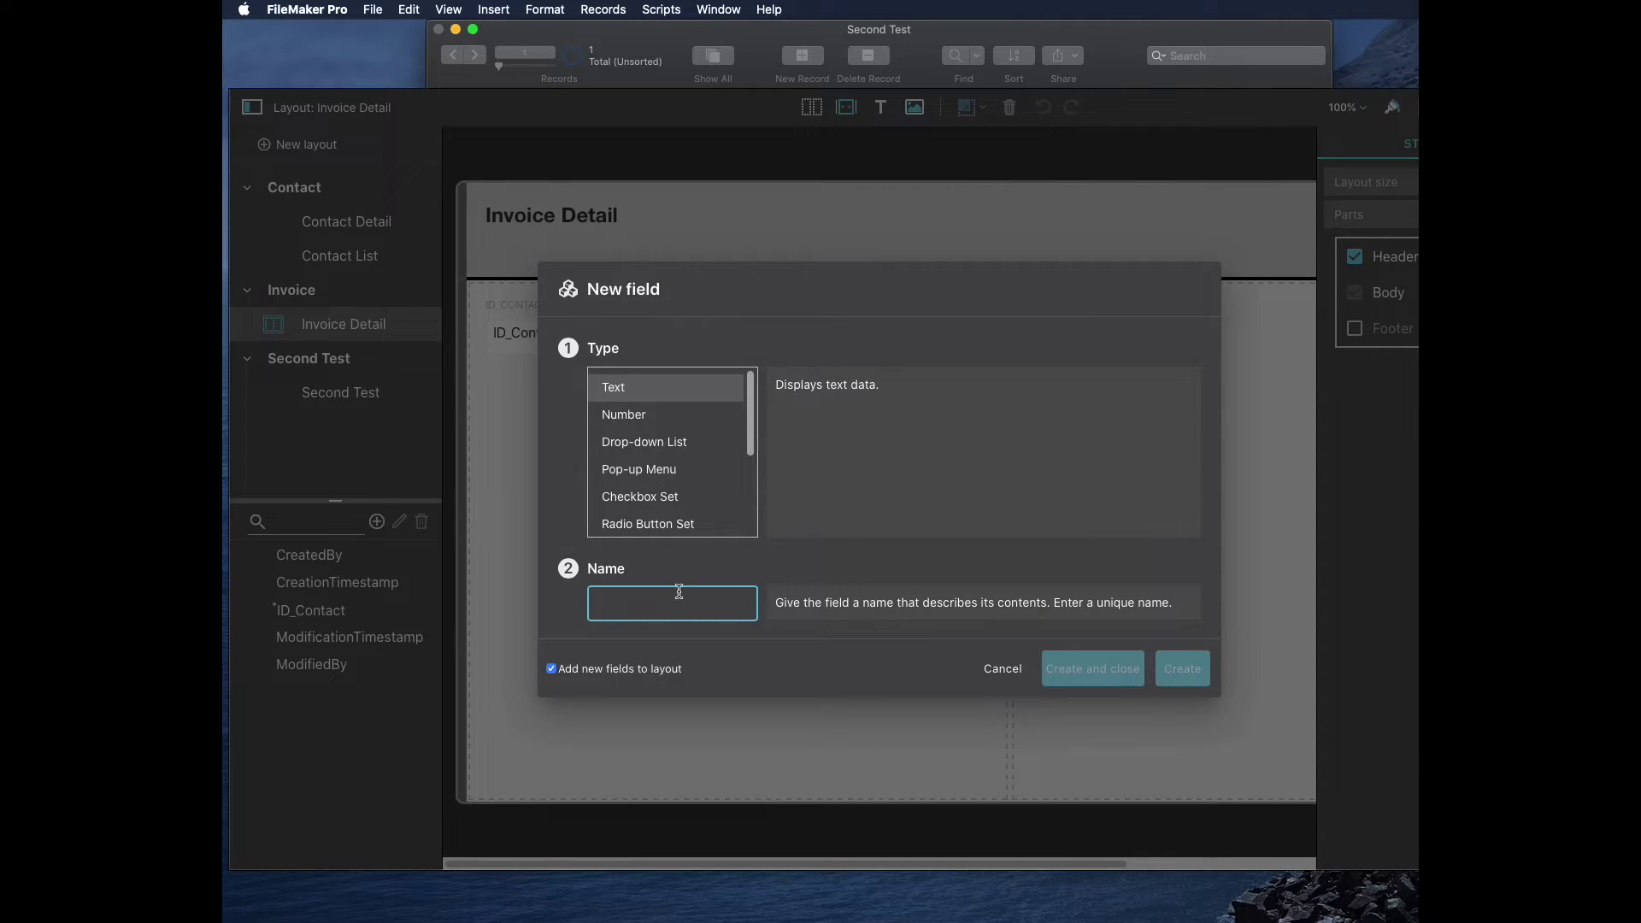
Step: Create a Radio Button Set field named Invoice Type with the custom values Consulting and Product
text(Invoice Type)
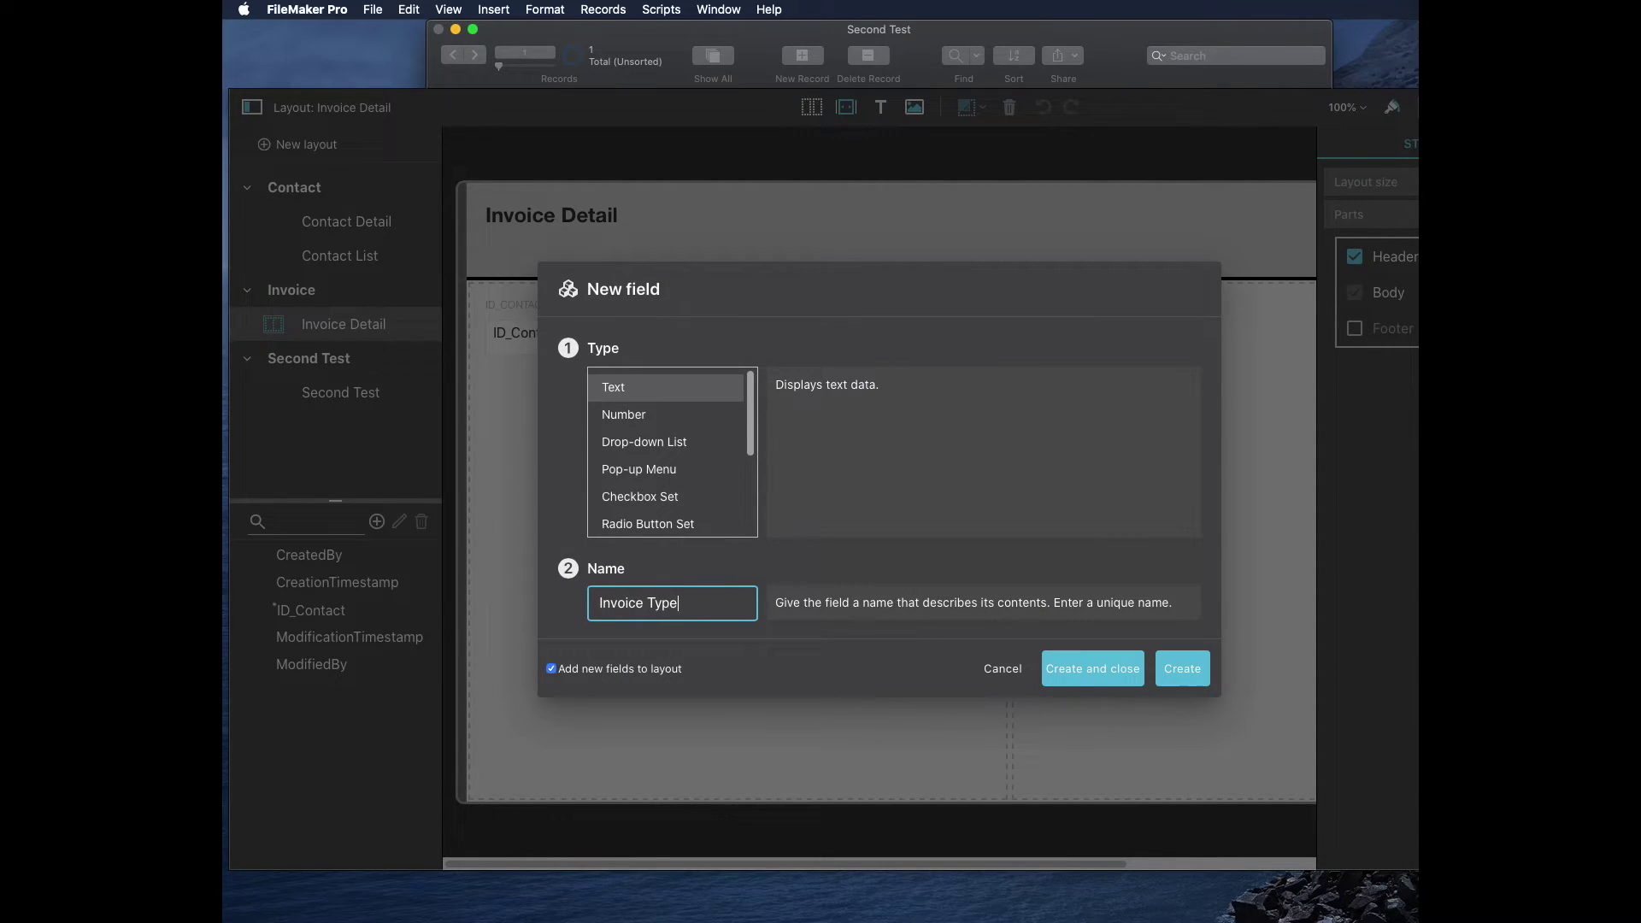
click(692, 524)
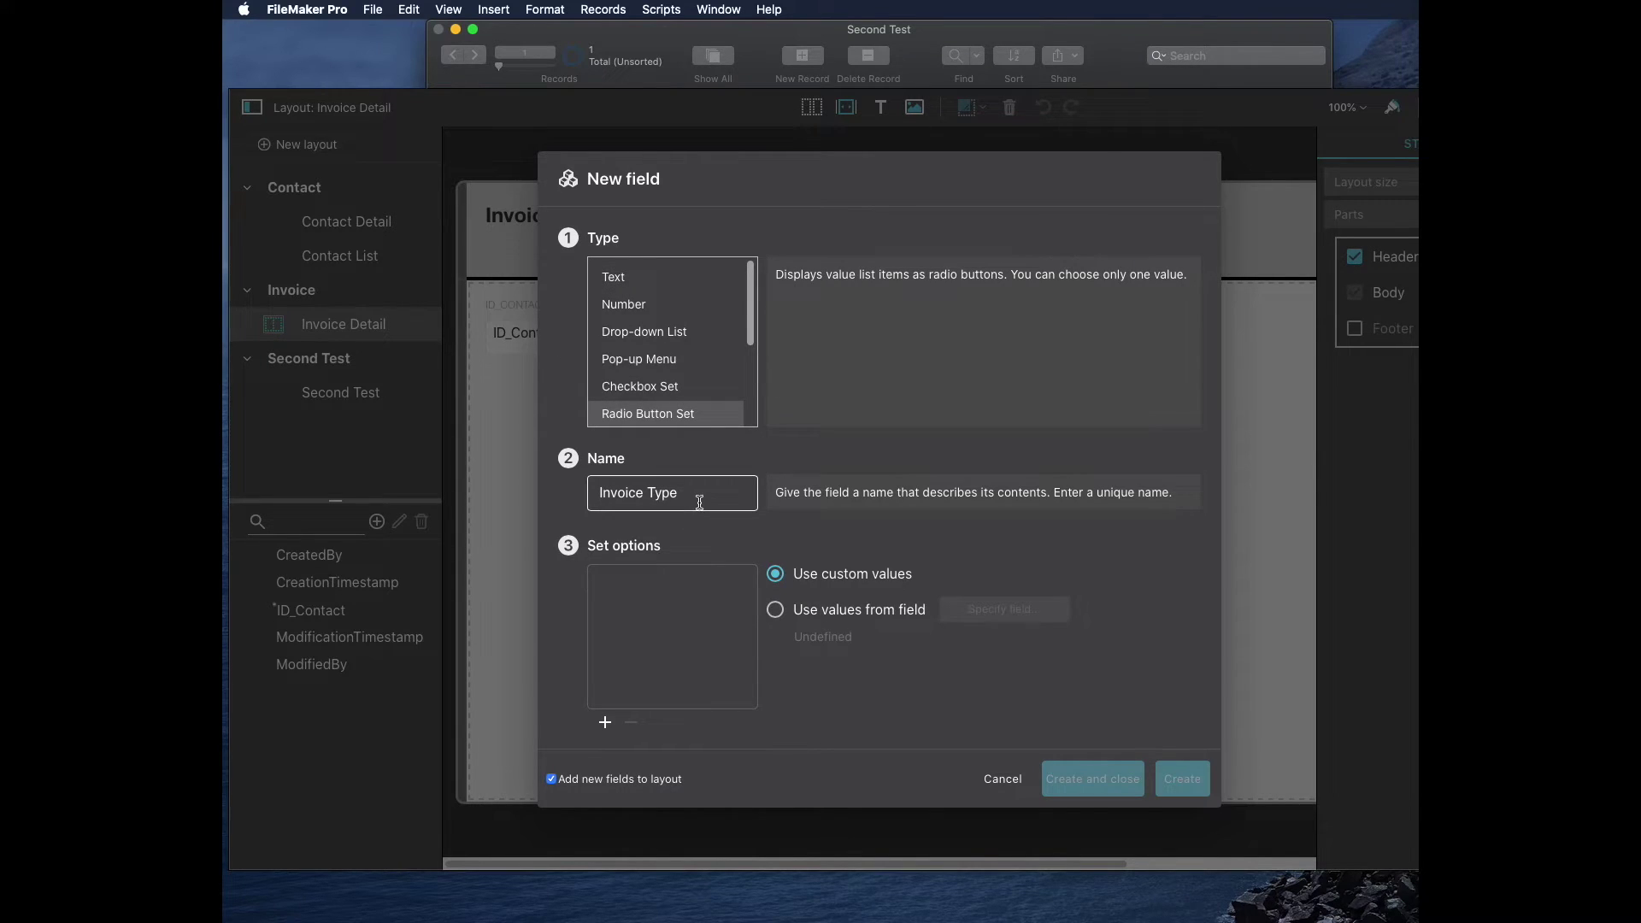
click(604, 723)
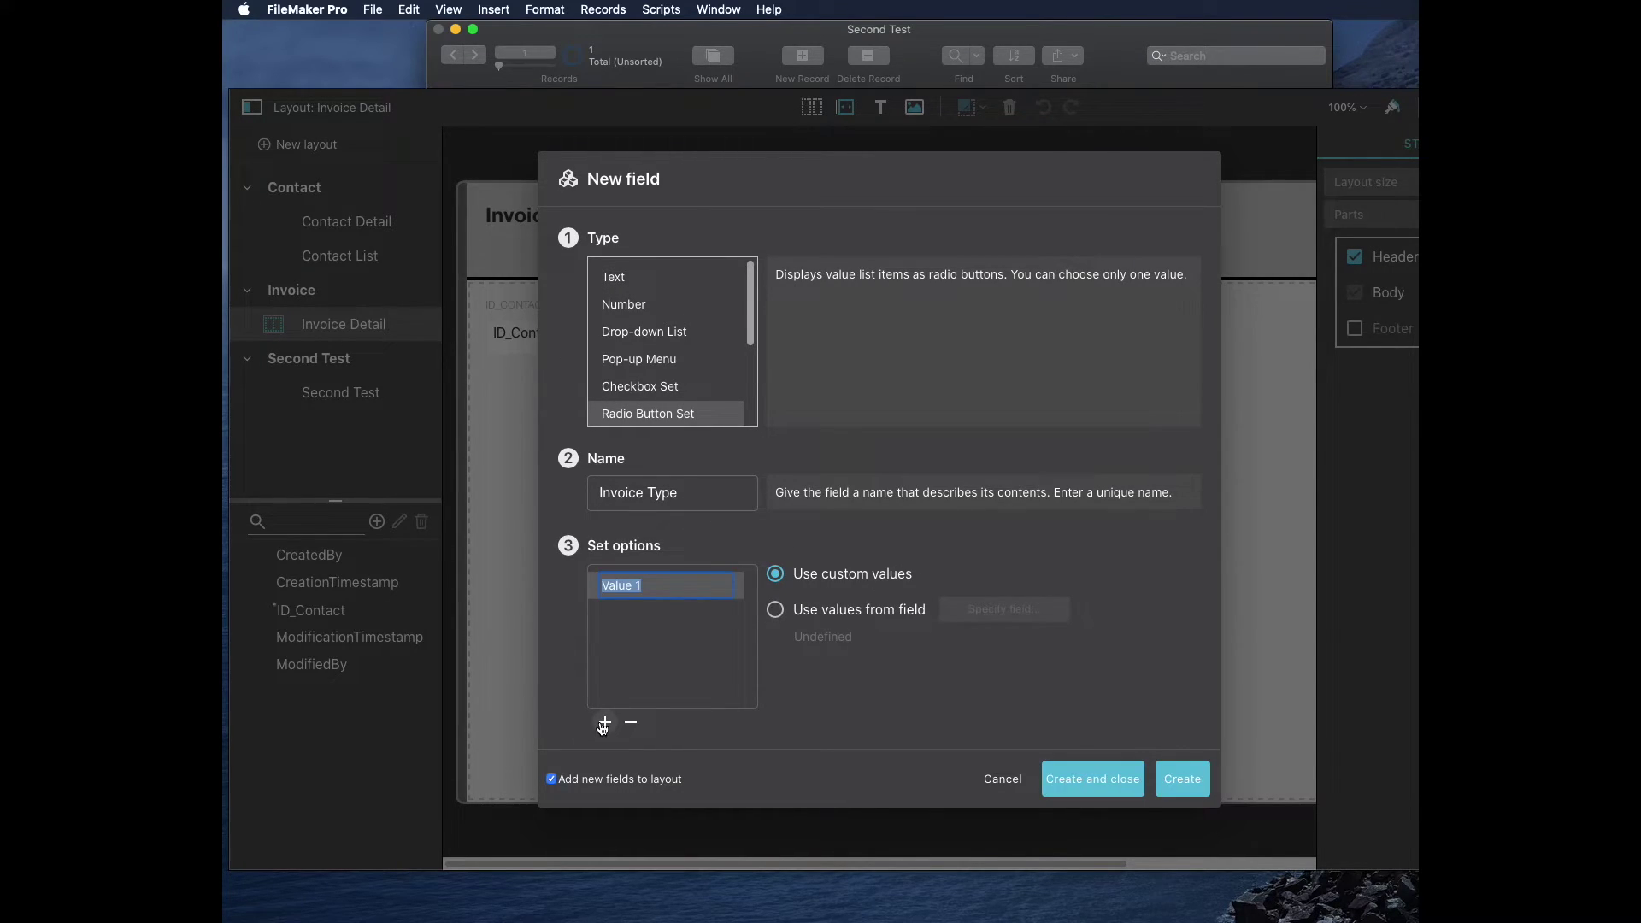
text(Consulting)
click(604, 722)
text(Product)
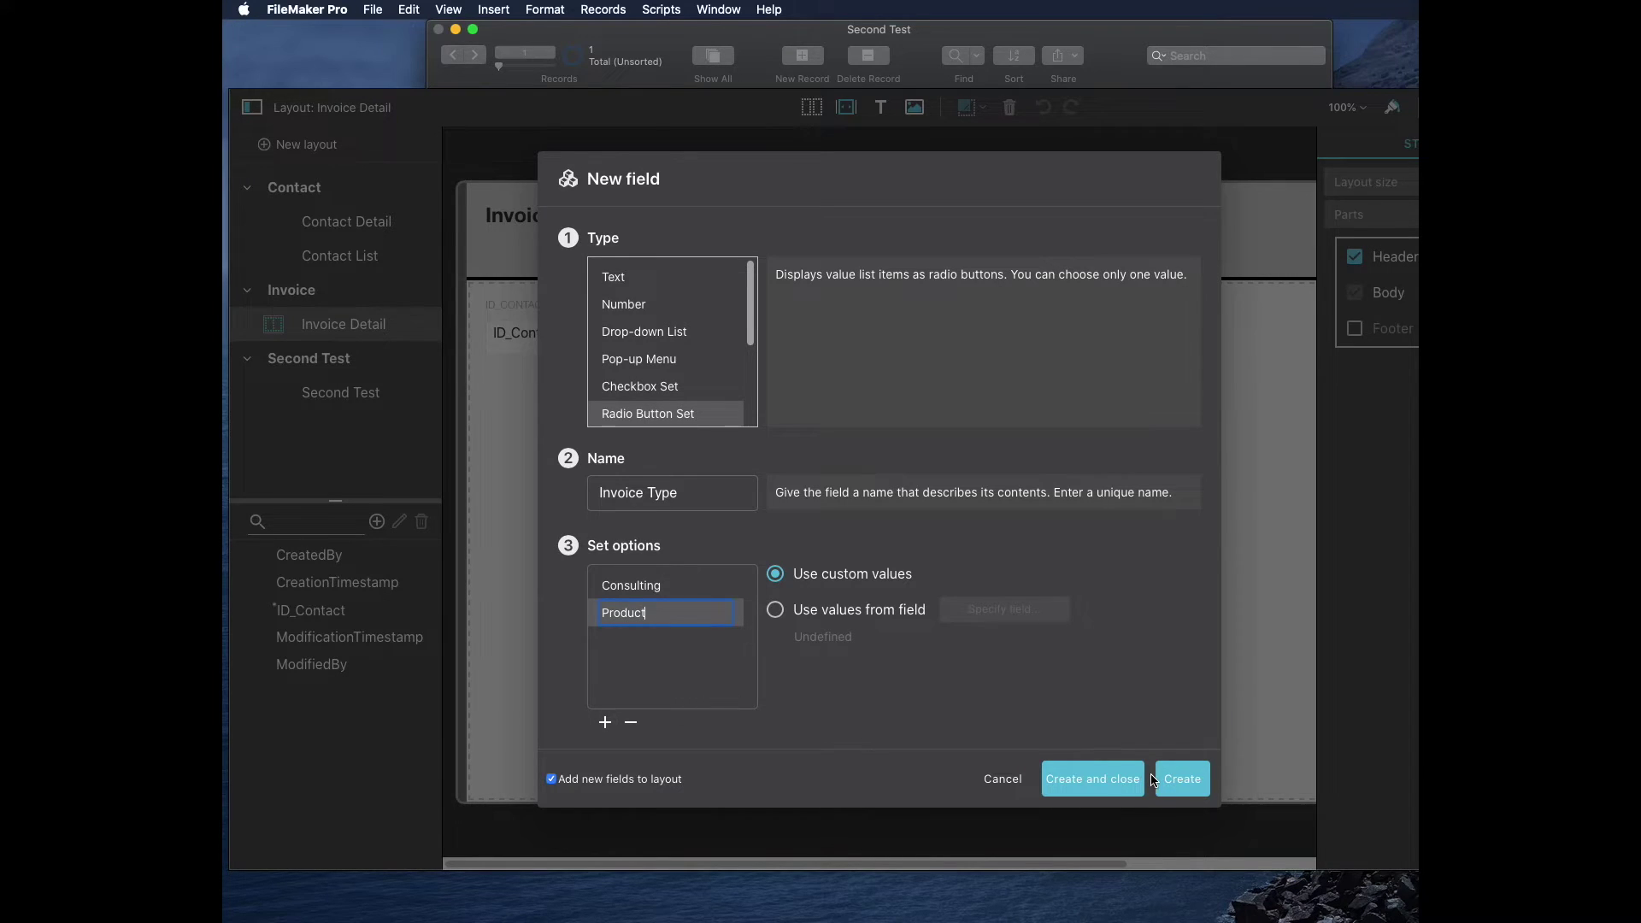
click(1185, 780)
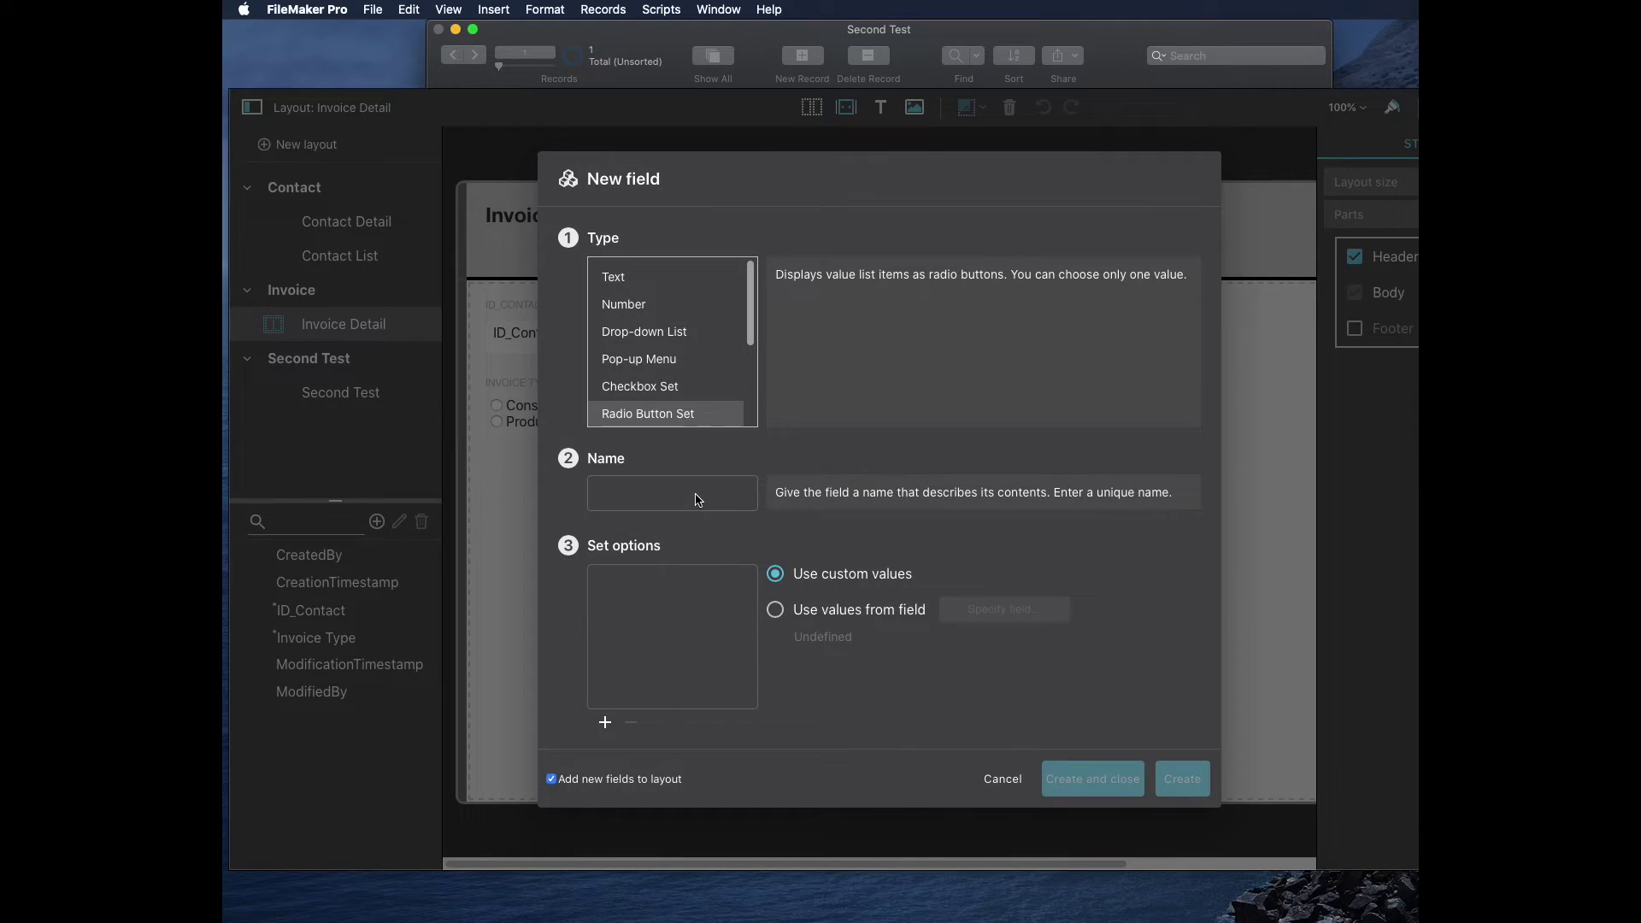
Step: Create a Number field named Qty with negative numbers highlighted
click(696, 494)
text(Qty)
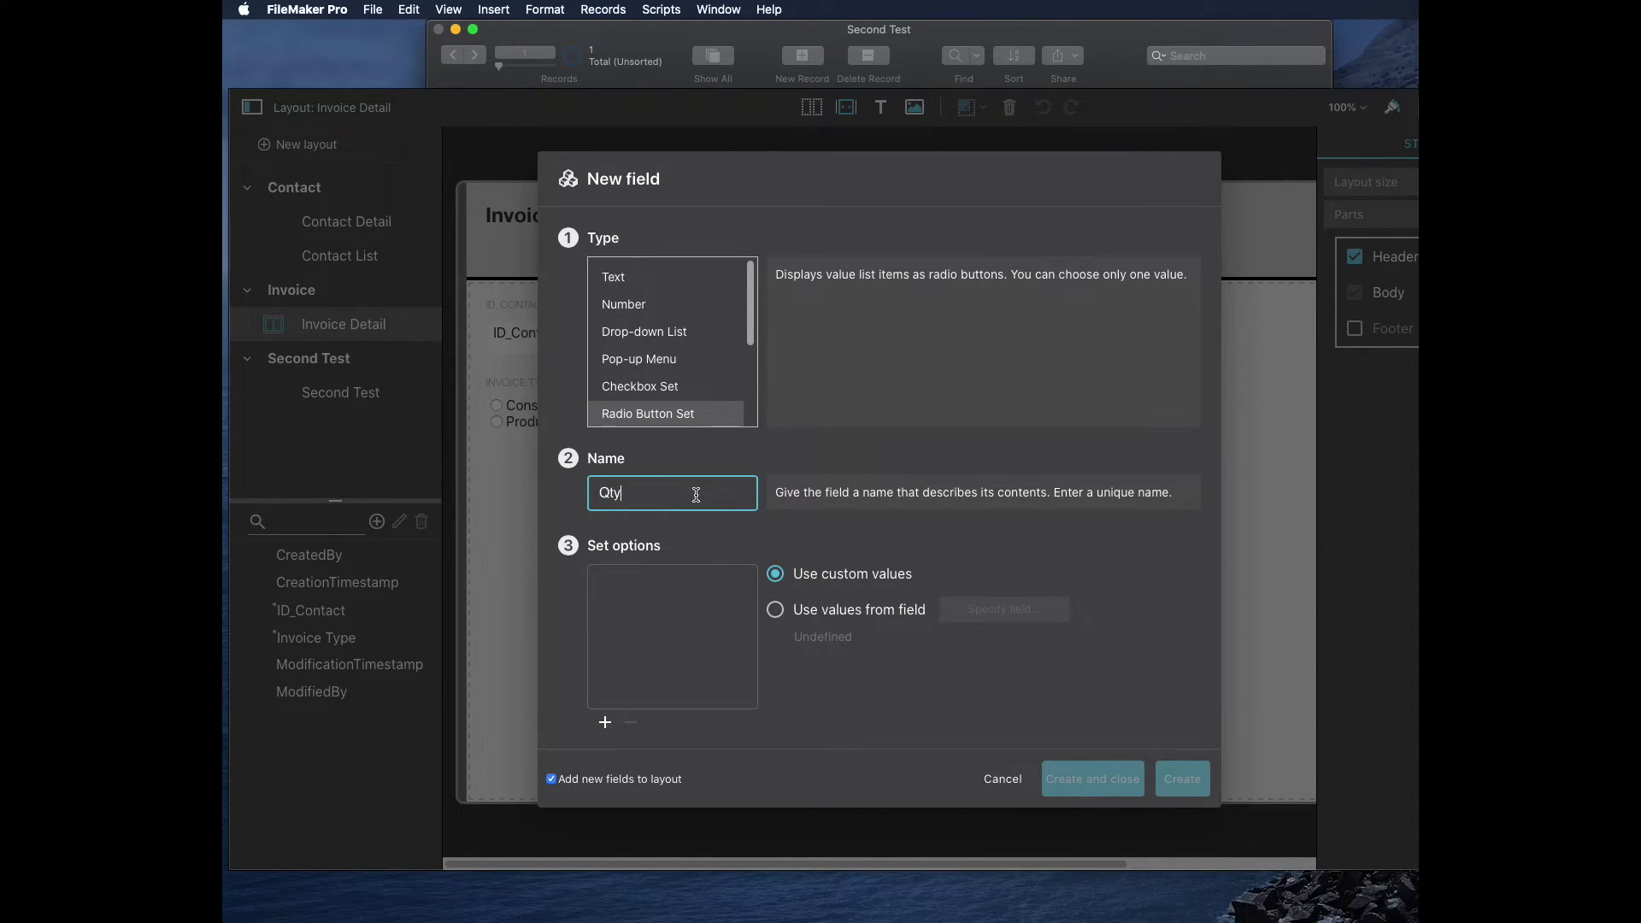
click(624, 305)
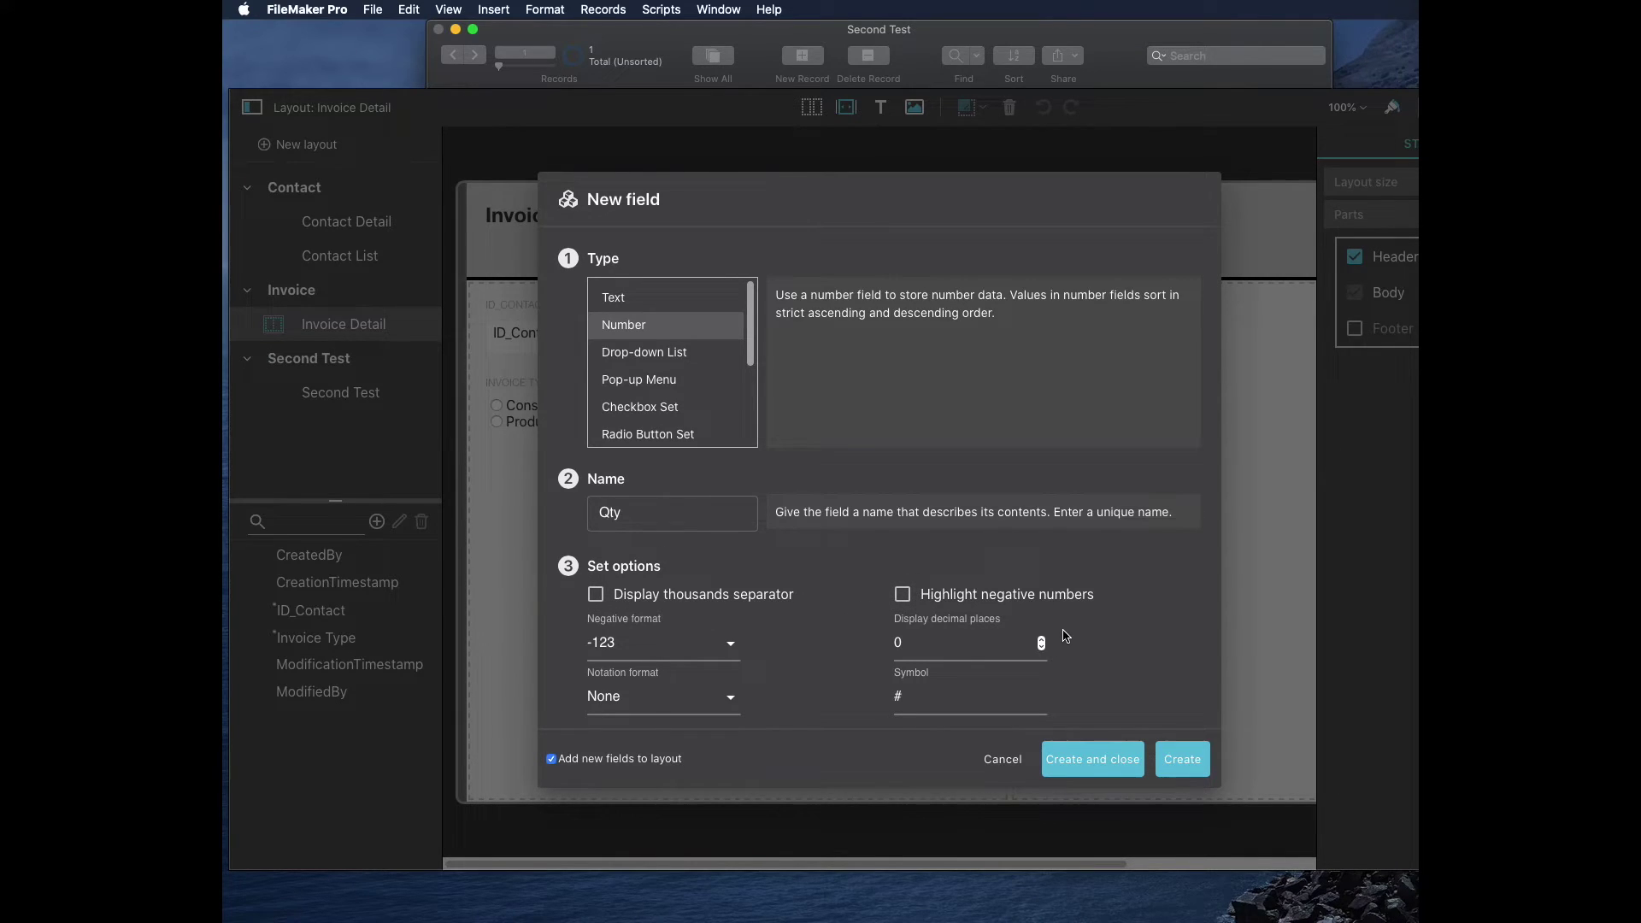
click(903, 595)
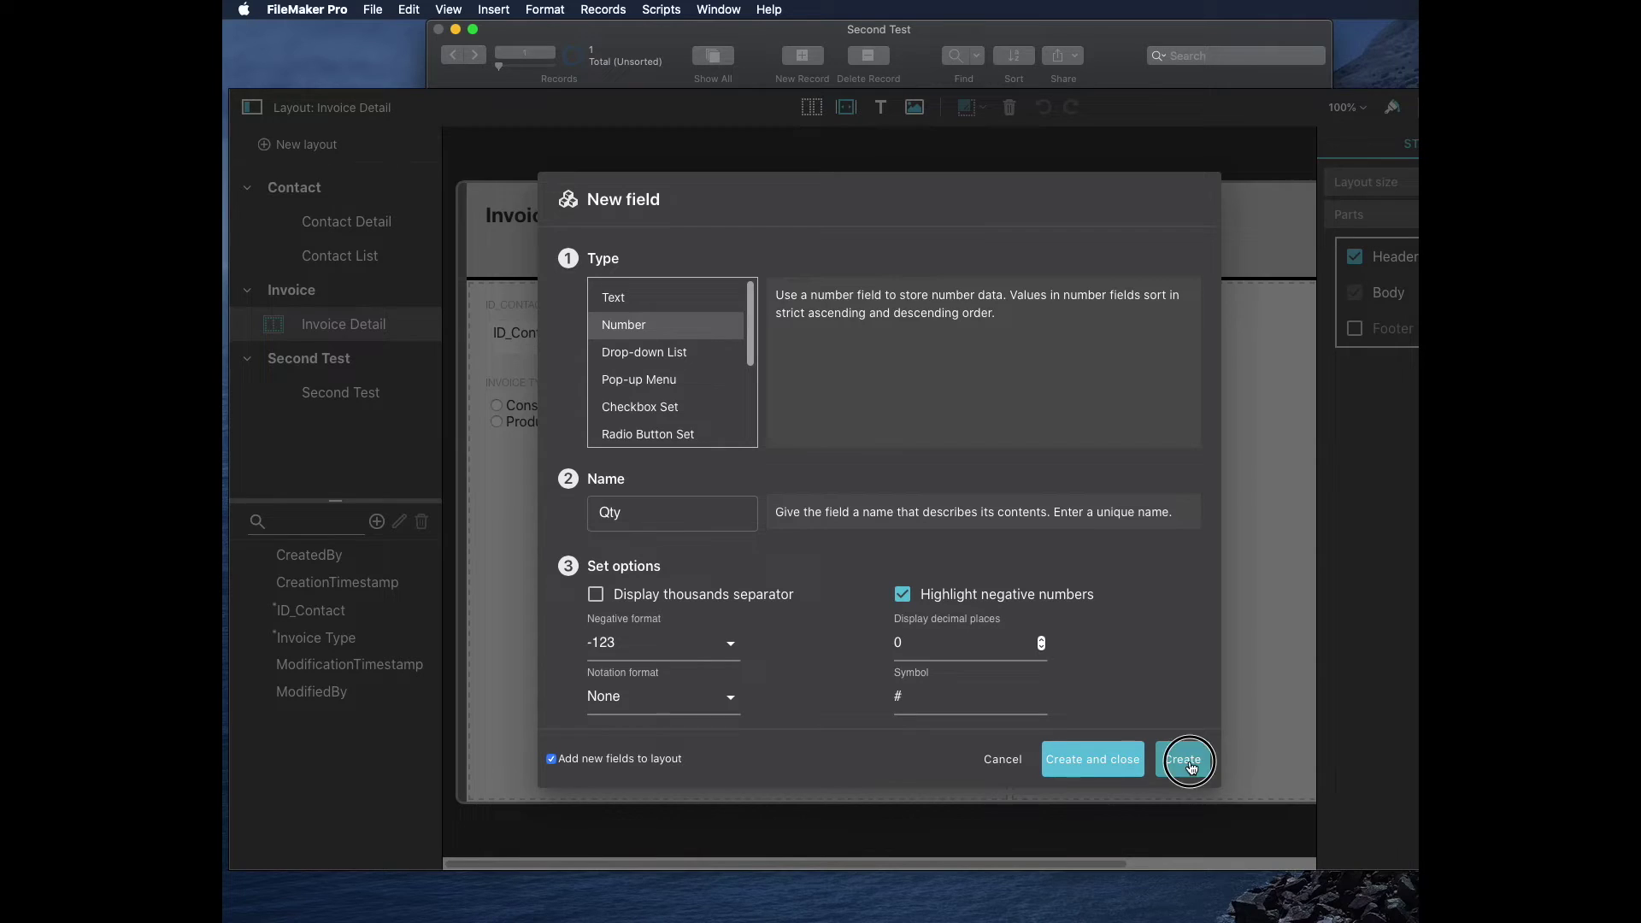
key(Return)
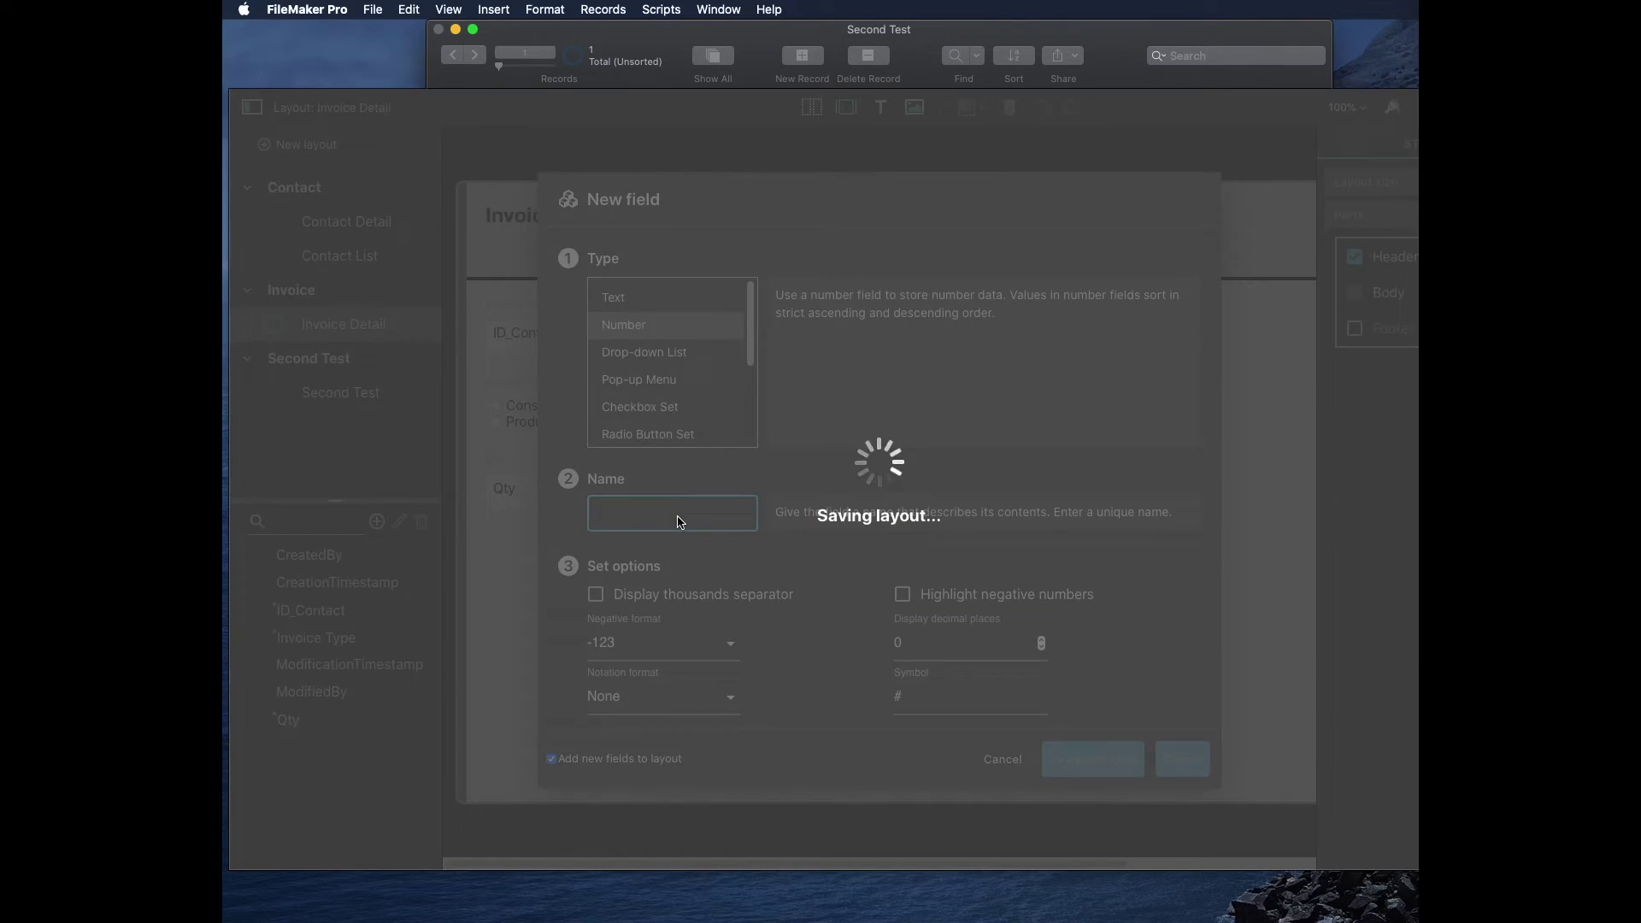
Step: Create a Number field named Price with a thousands separator, highlighted negative numbers and $ as the symbol
text(Price)
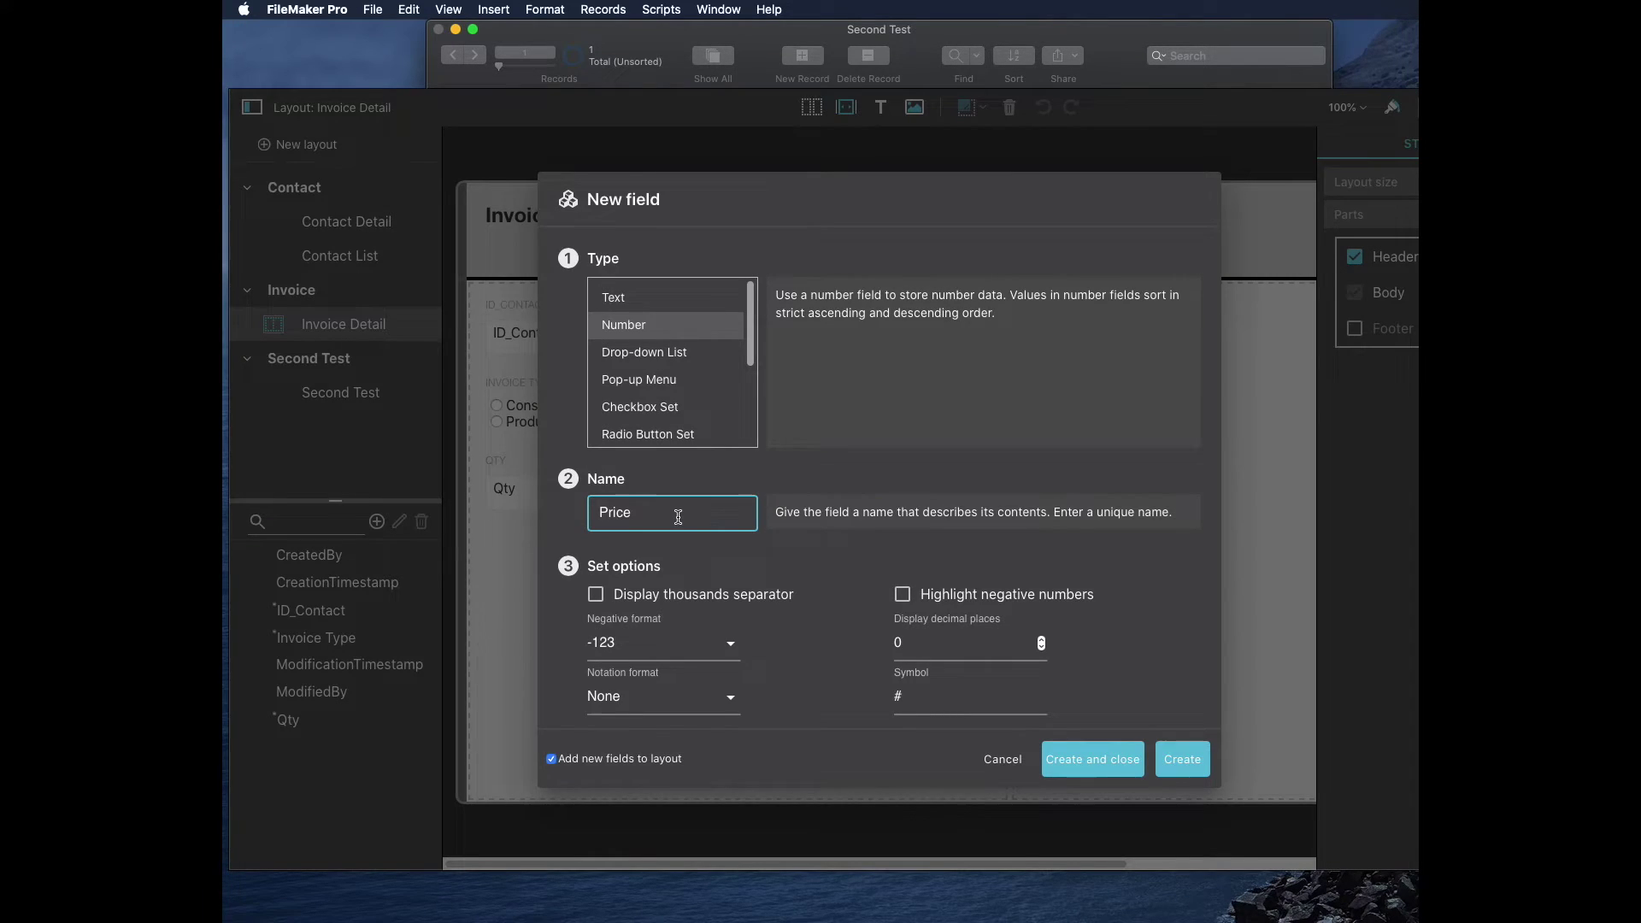
click(598, 596)
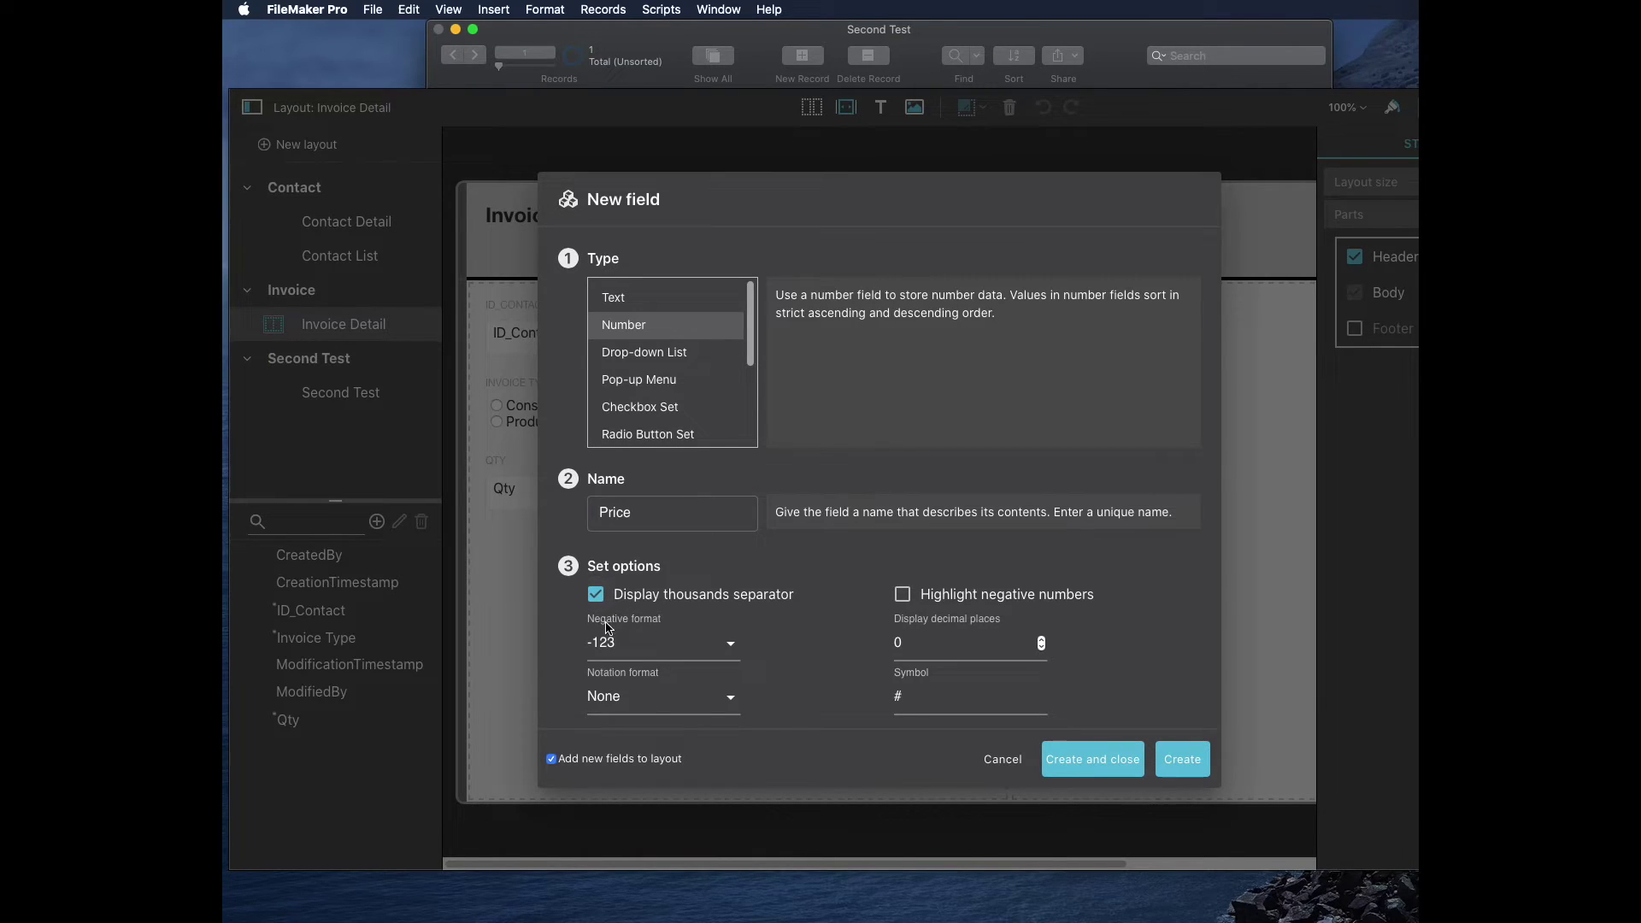
click(648, 696)
click(647, 699)
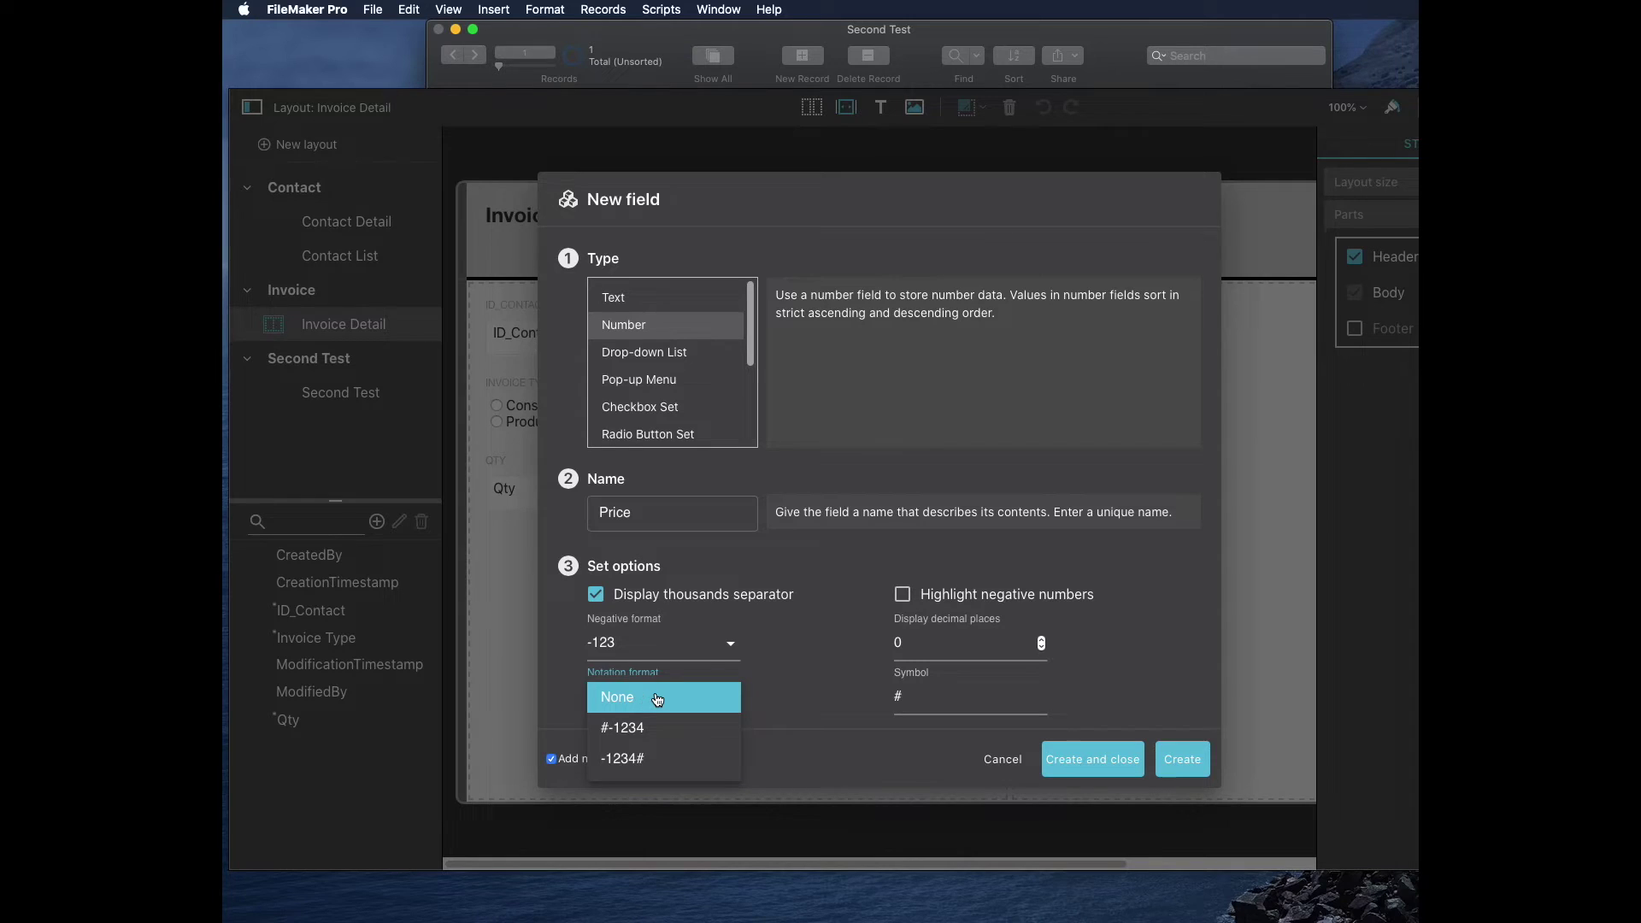
click(961, 702)
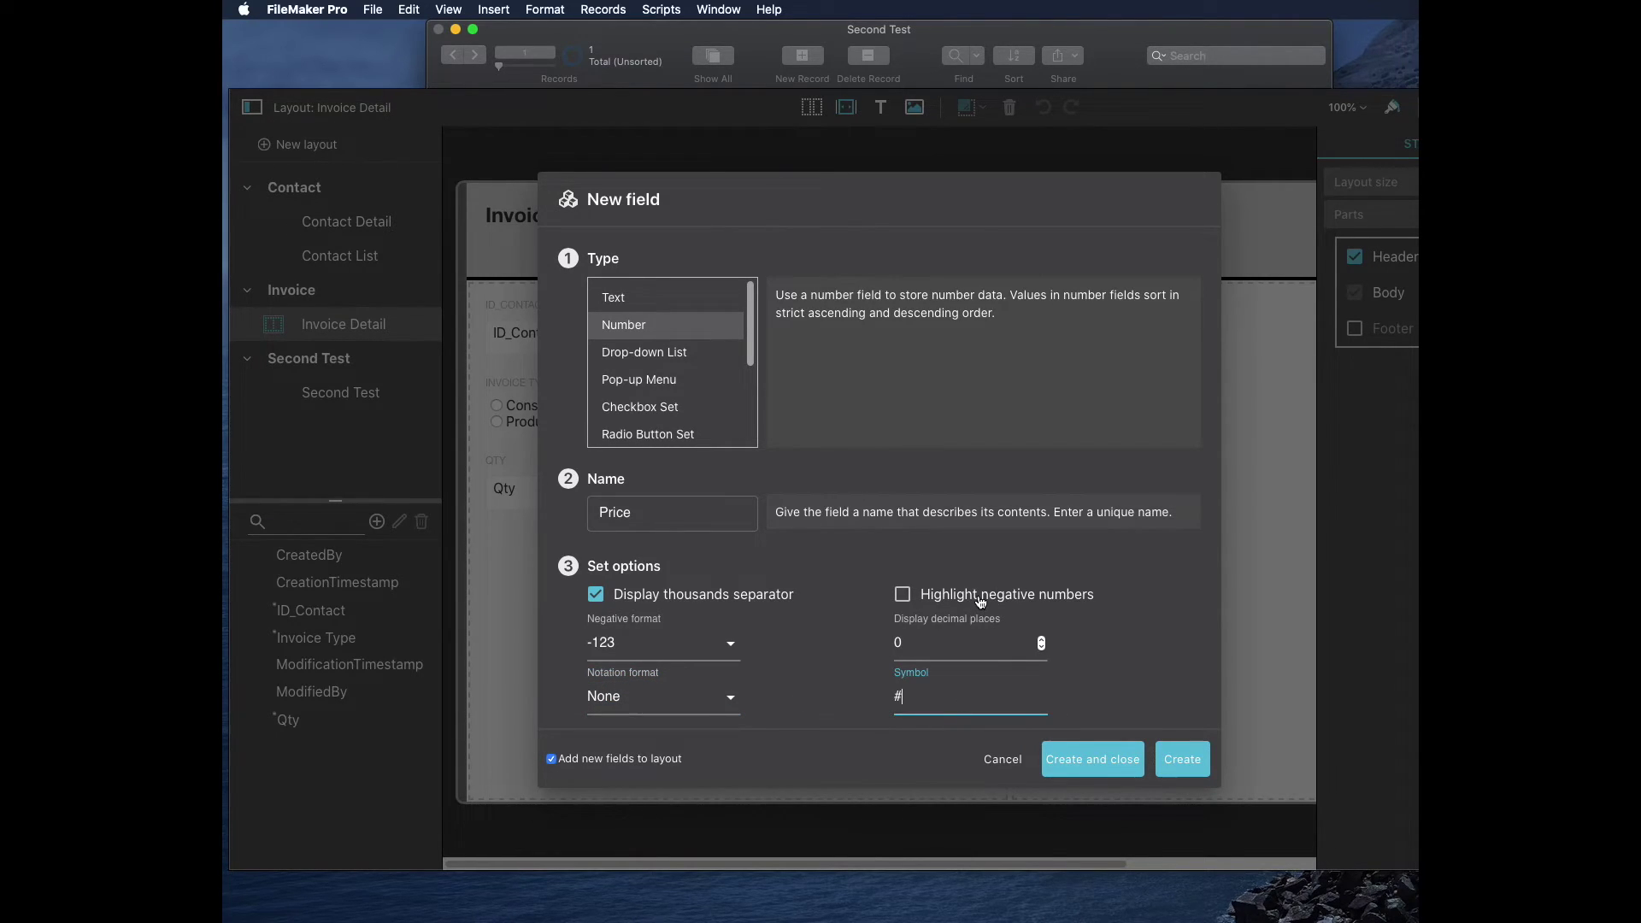
click(933, 597)
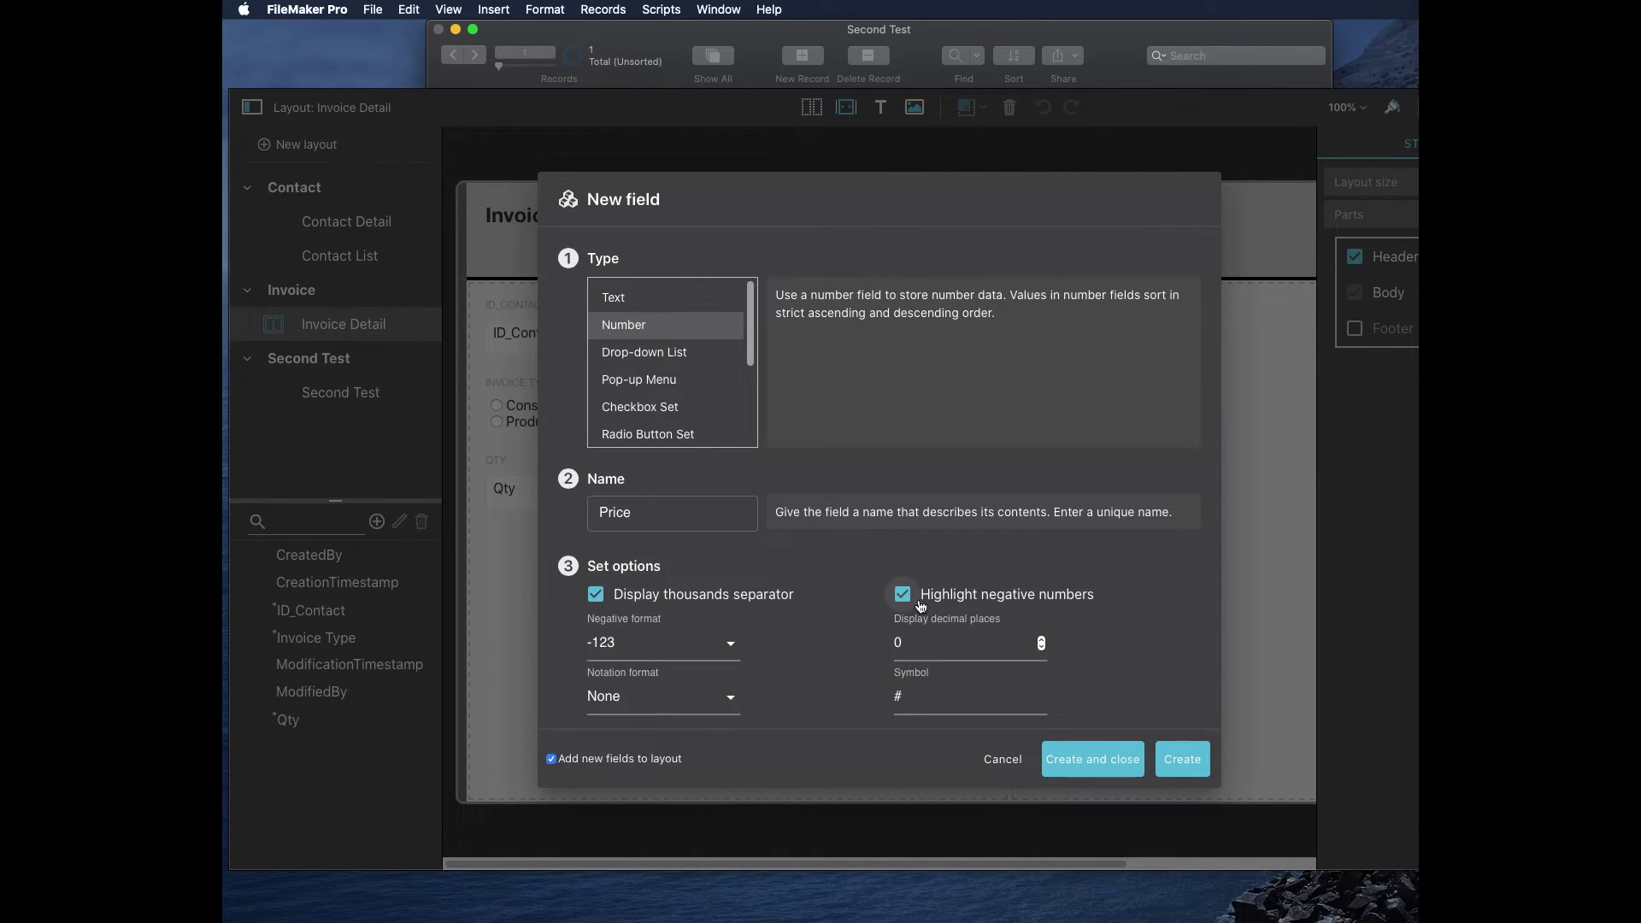
click(982, 696)
key(BackSpace)
text($)
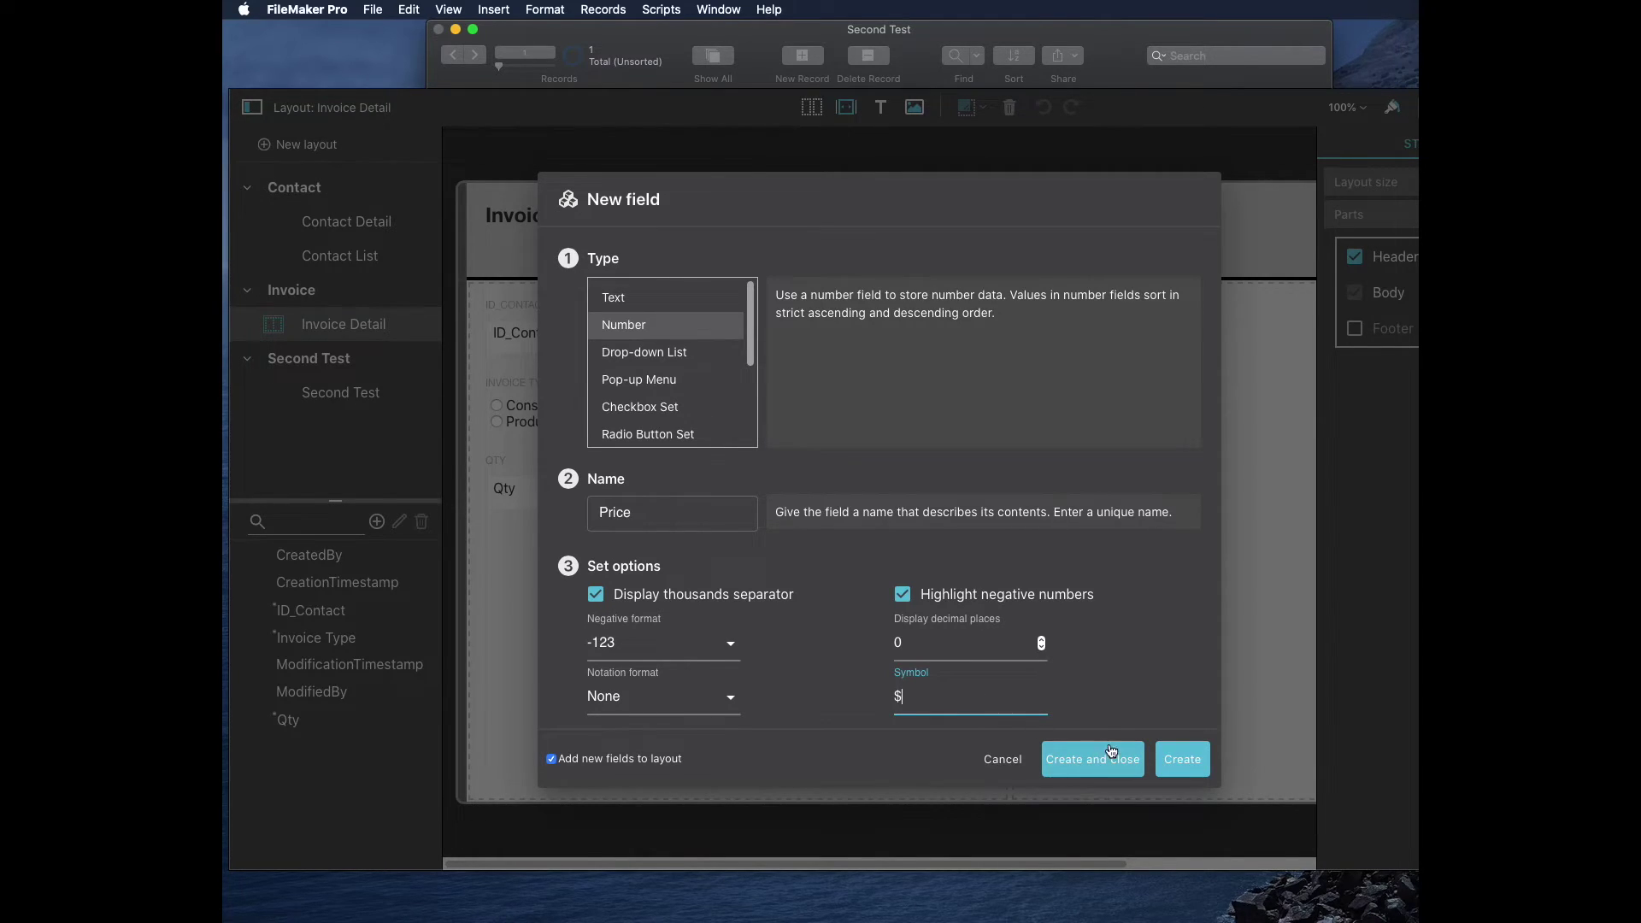
click(1182, 760)
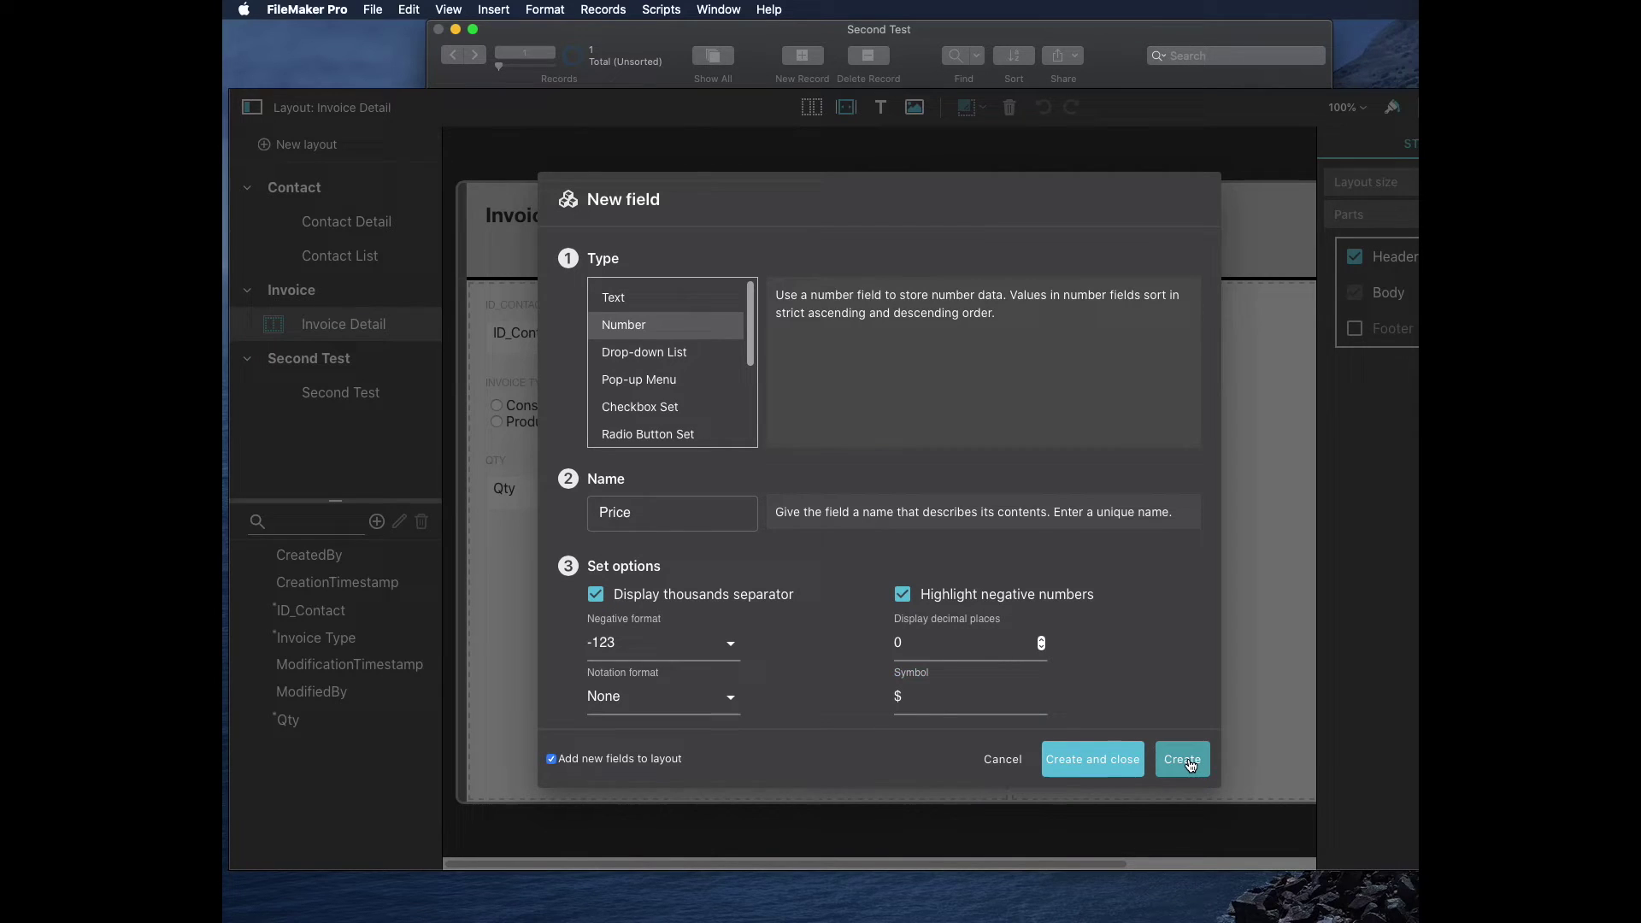
Step: Name the new field Total and set its type to Calculation
text(Total)
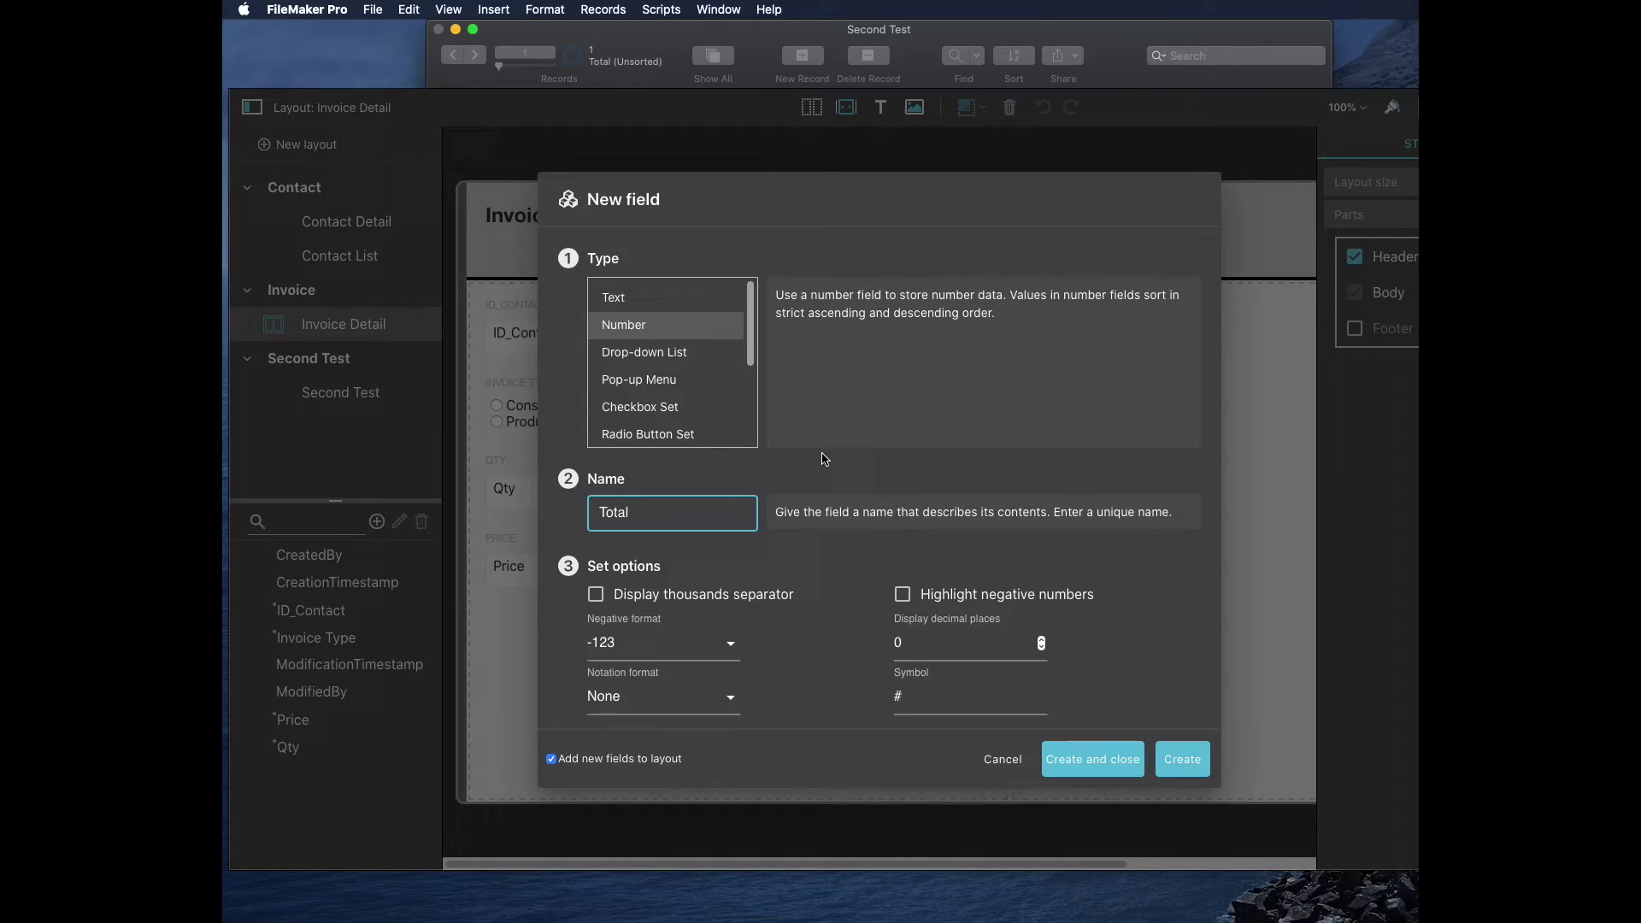
drag(752, 349, 751, 410)
scroll(670, 413, down, 1)
click(671, 415)
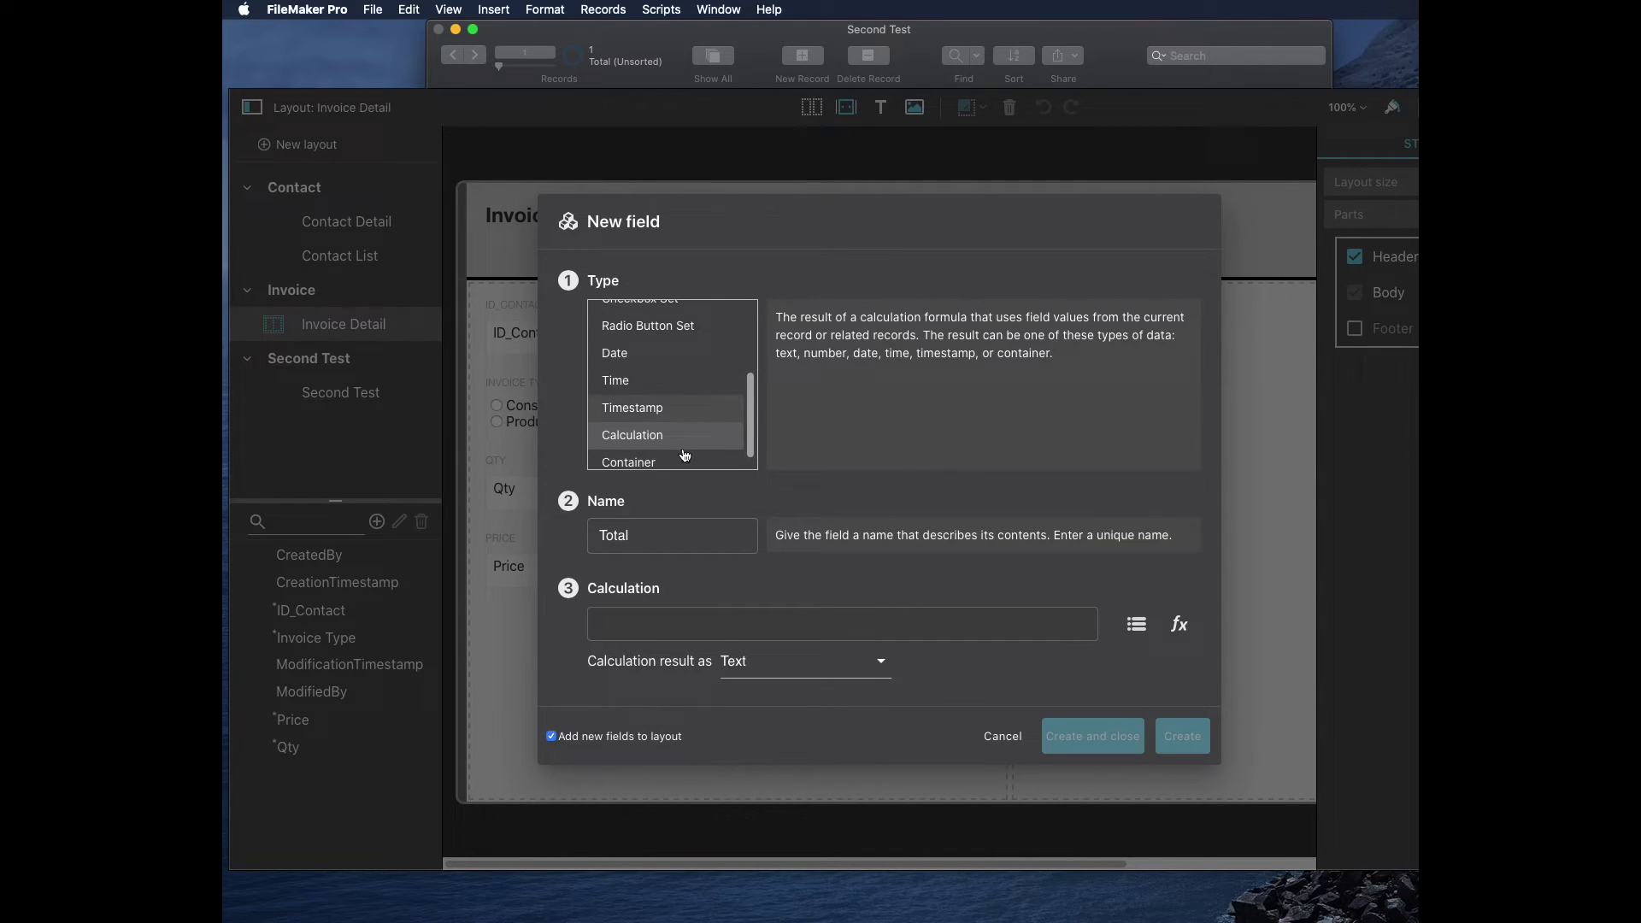
Step: Build the Total field's formula as Invoice::Qty * Invoice::Price
click(709, 624)
scroll(736, 739, down, 5)
scroll(729, 749, down, 1)
mouse_move(1094, 658)
mouse_down()
mouse_move(1094, 707)
mouse_move(1092, 651)
mouse_up()
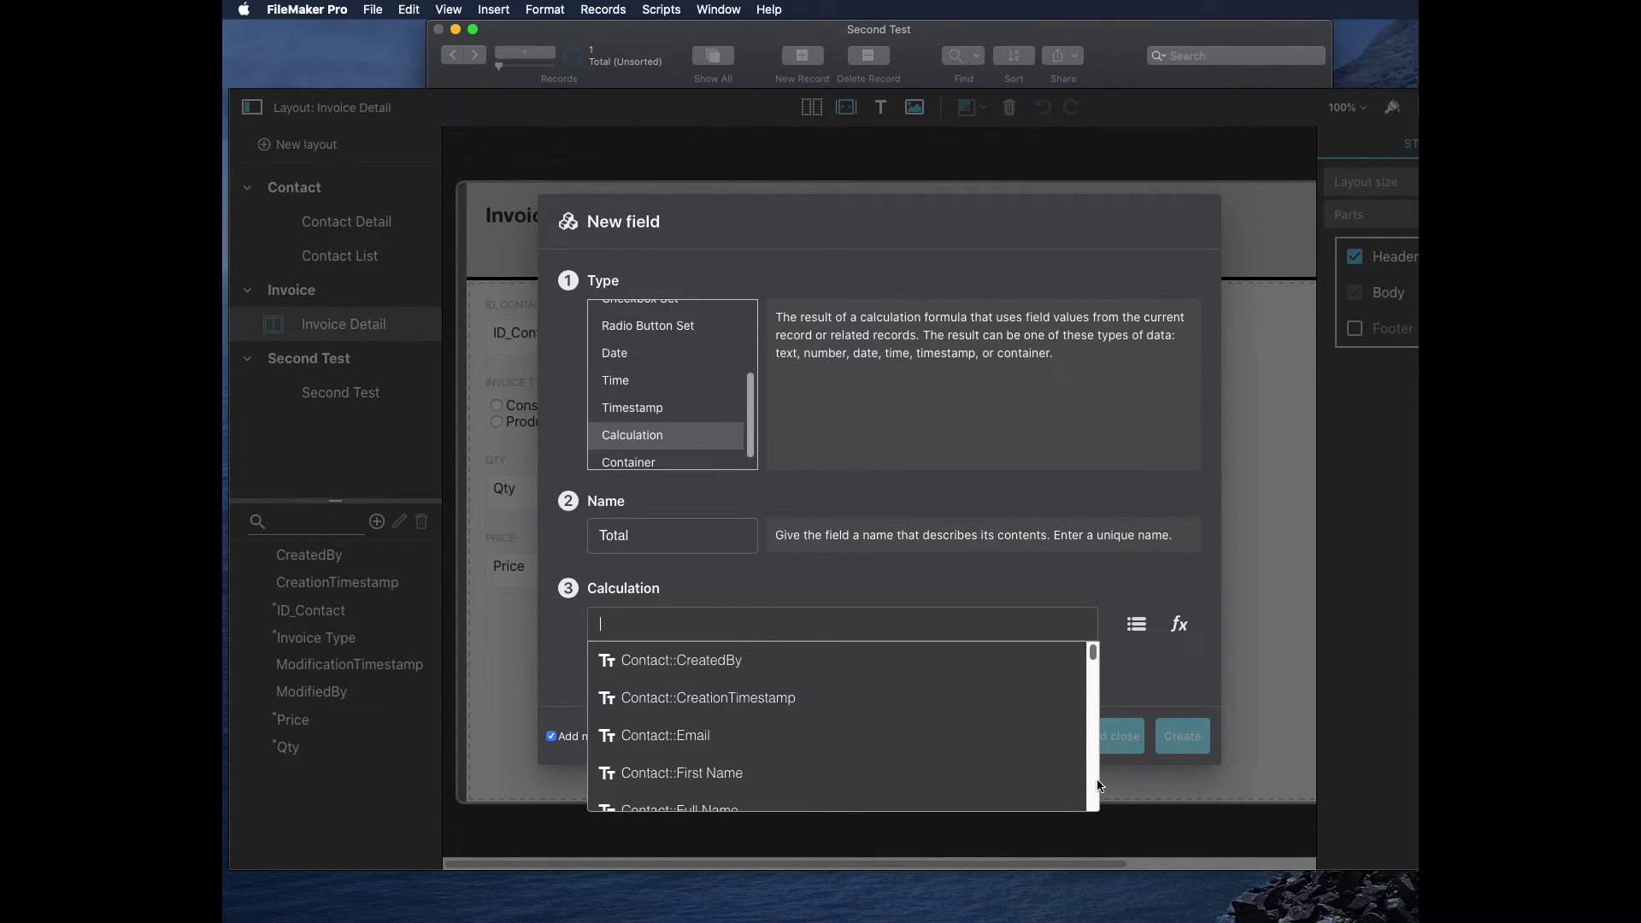
scroll(1095, 787, down, 3)
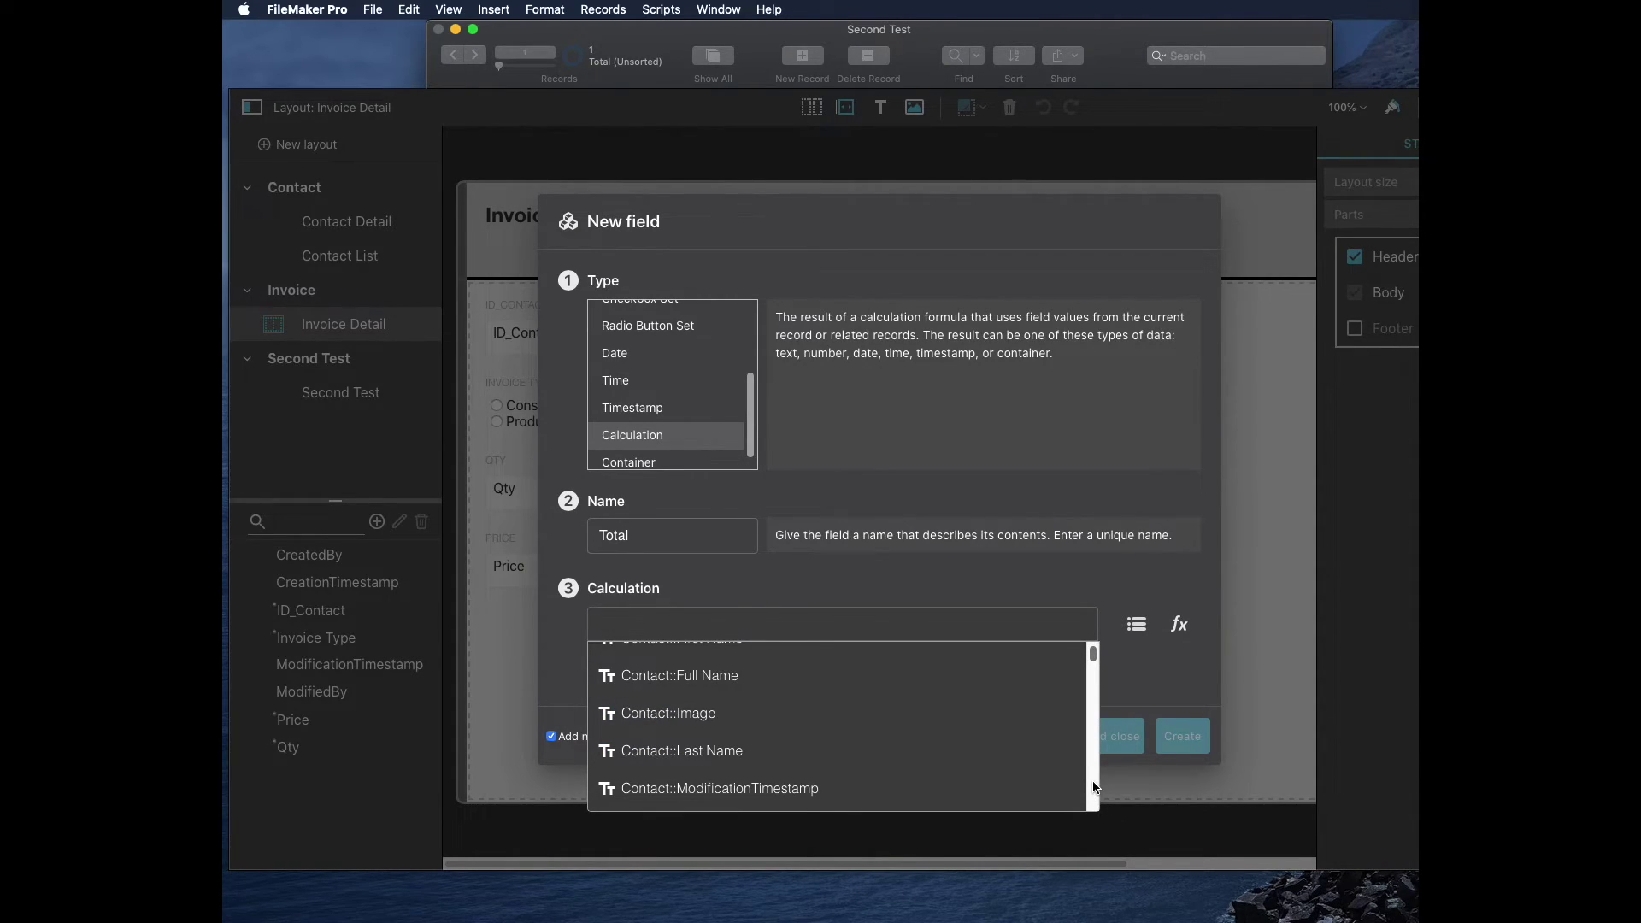
text(qt)
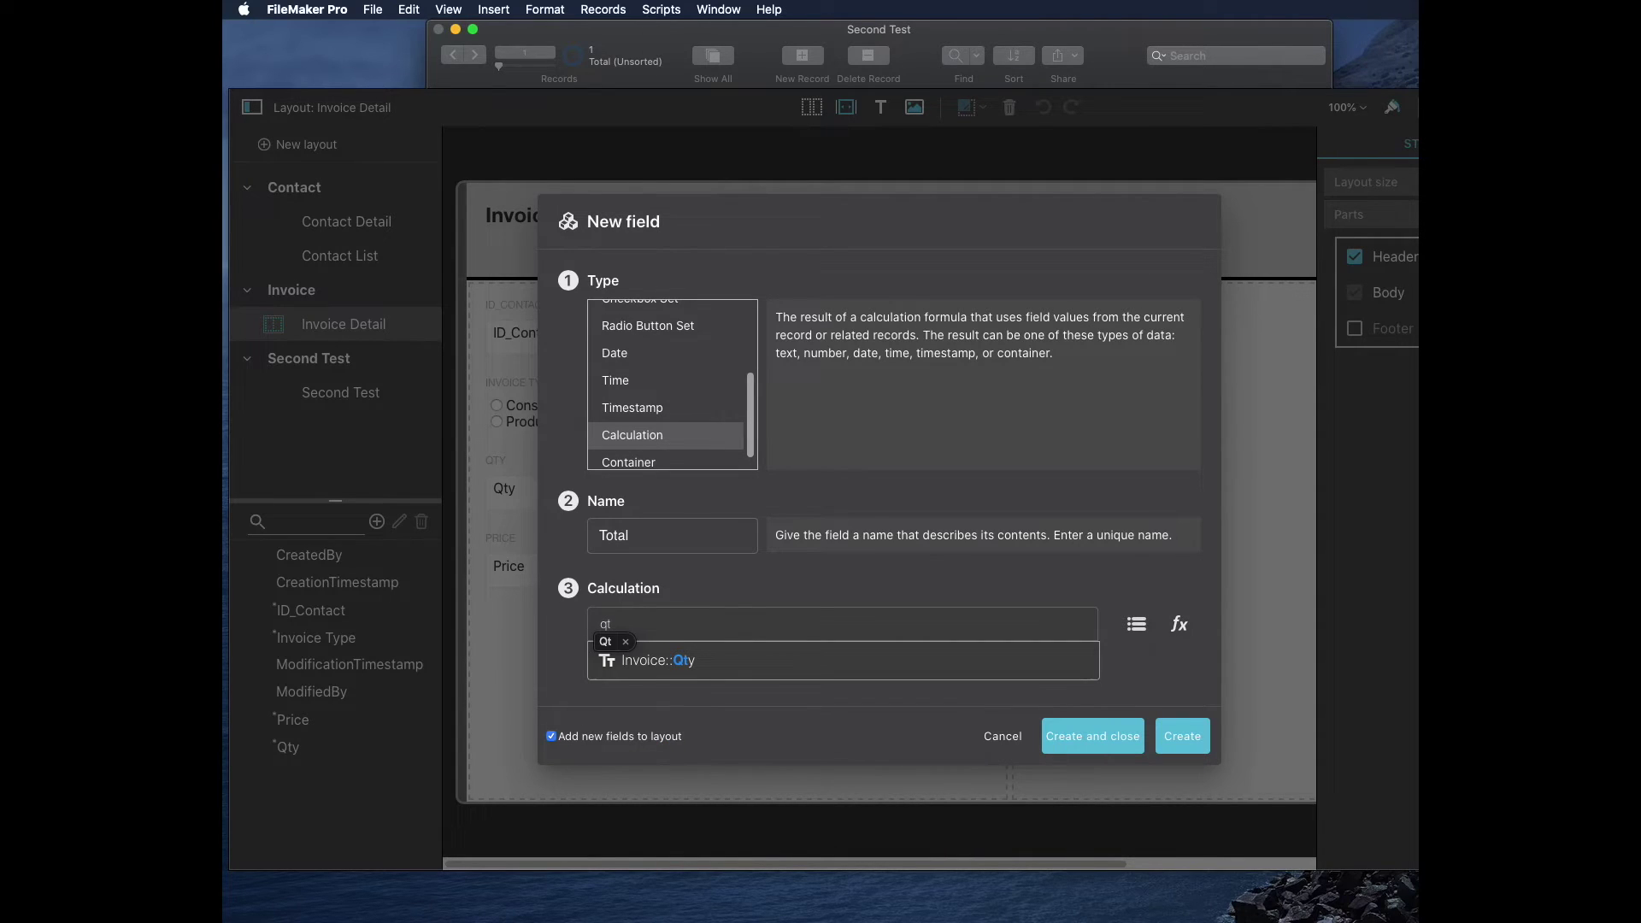
click(655, 660)
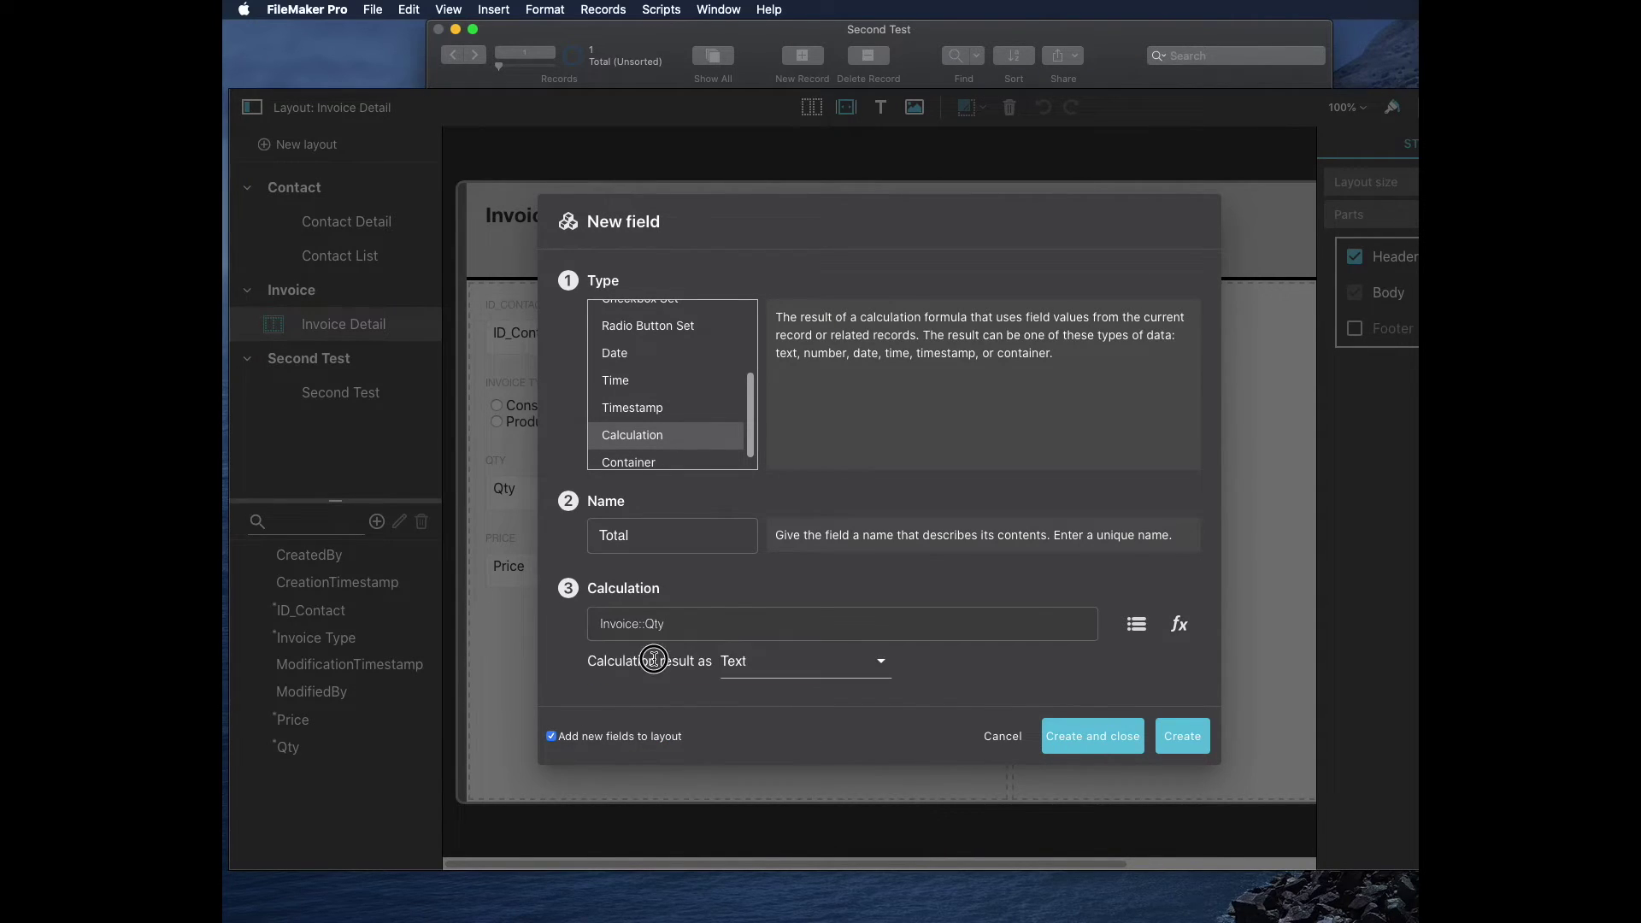
click(719, 630)
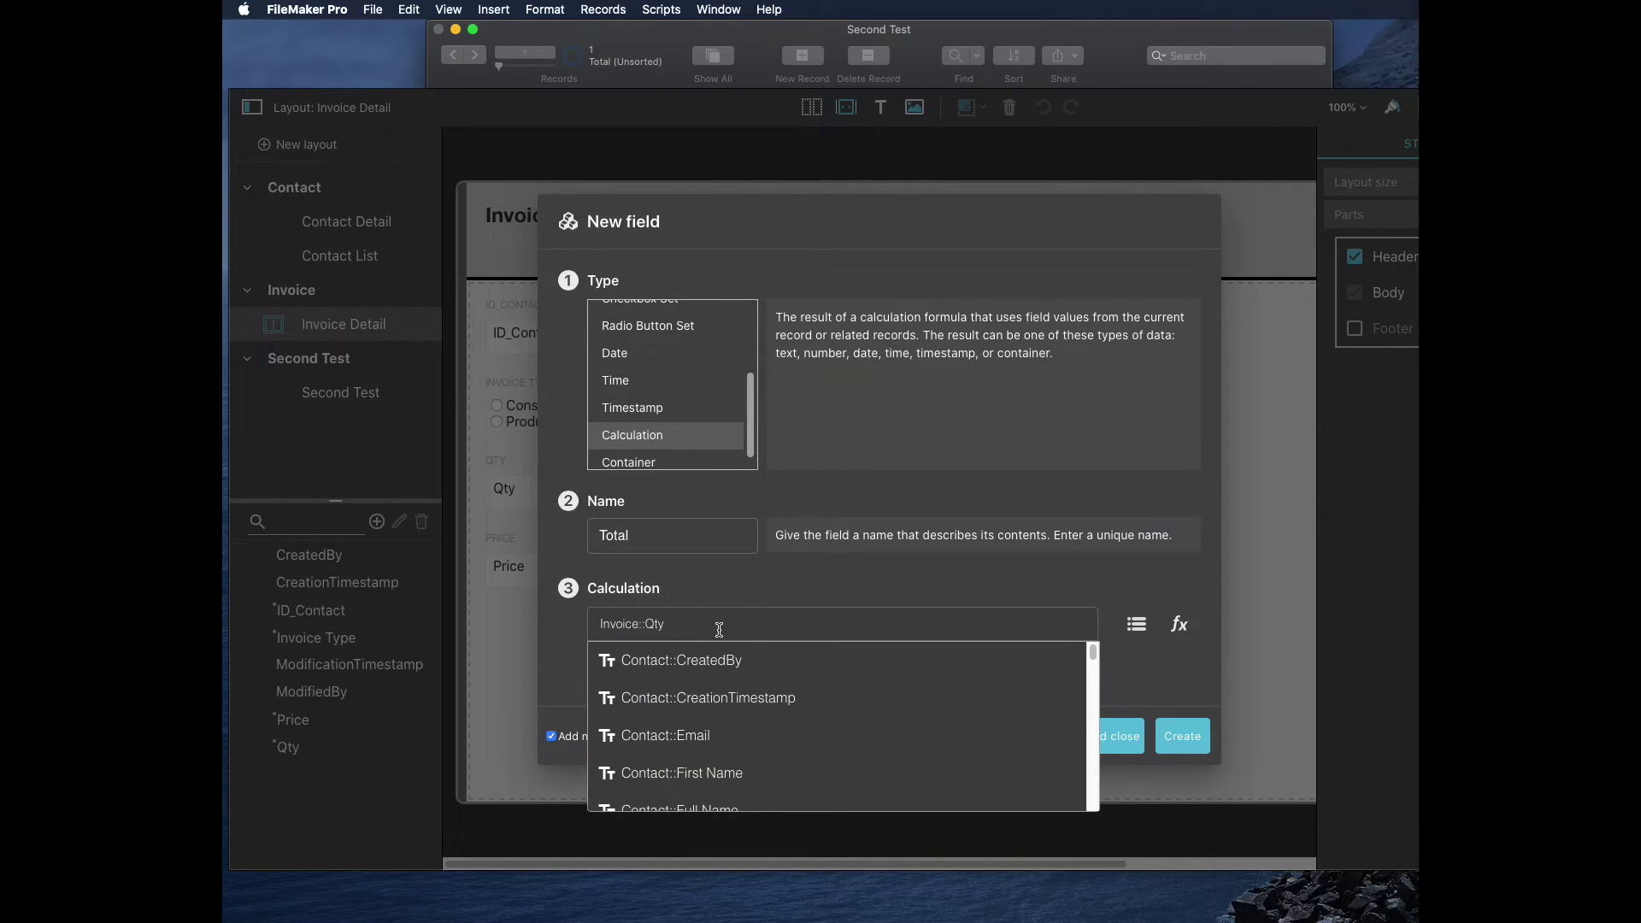
text(*)
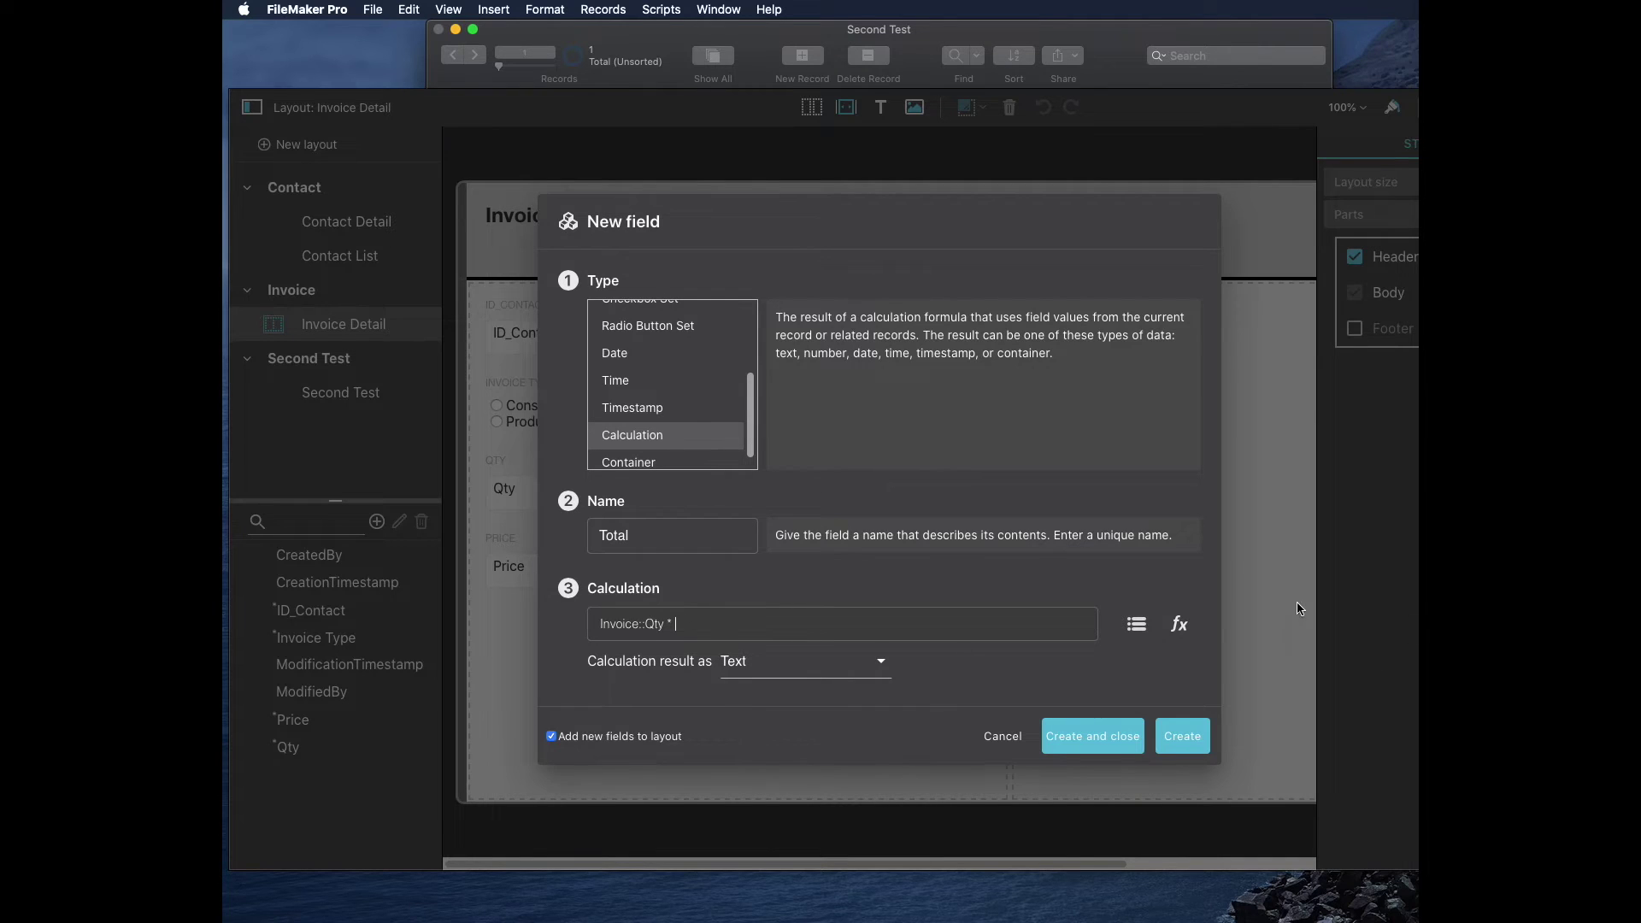
click(1134, 627)
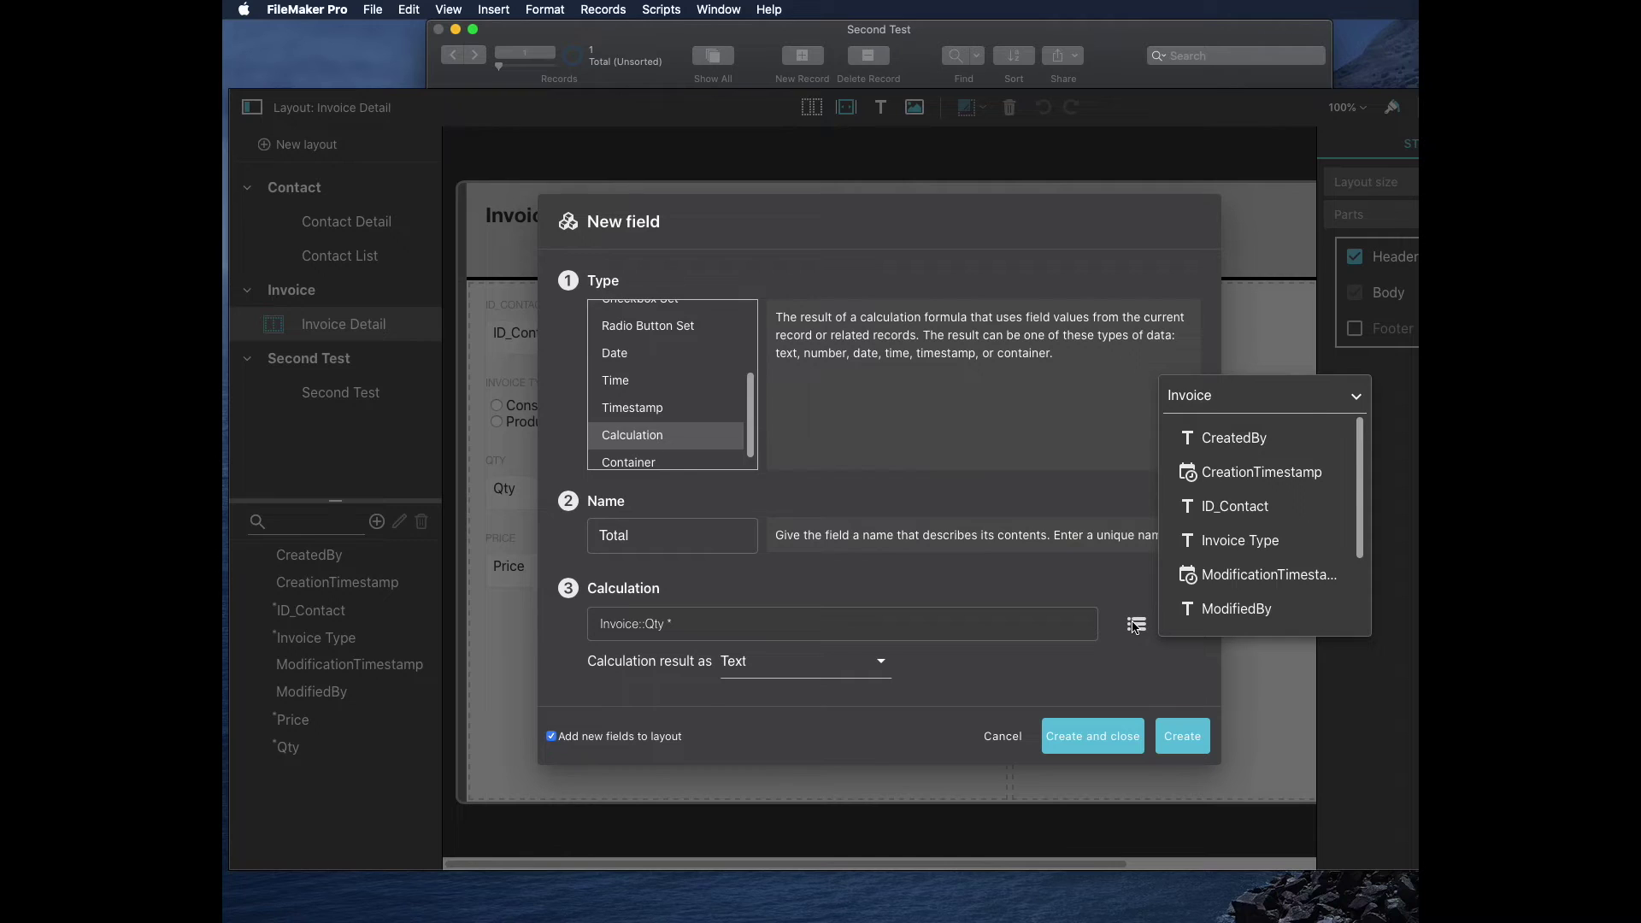
drag(1358, 541, 1361, 611)
click(1217, 541)
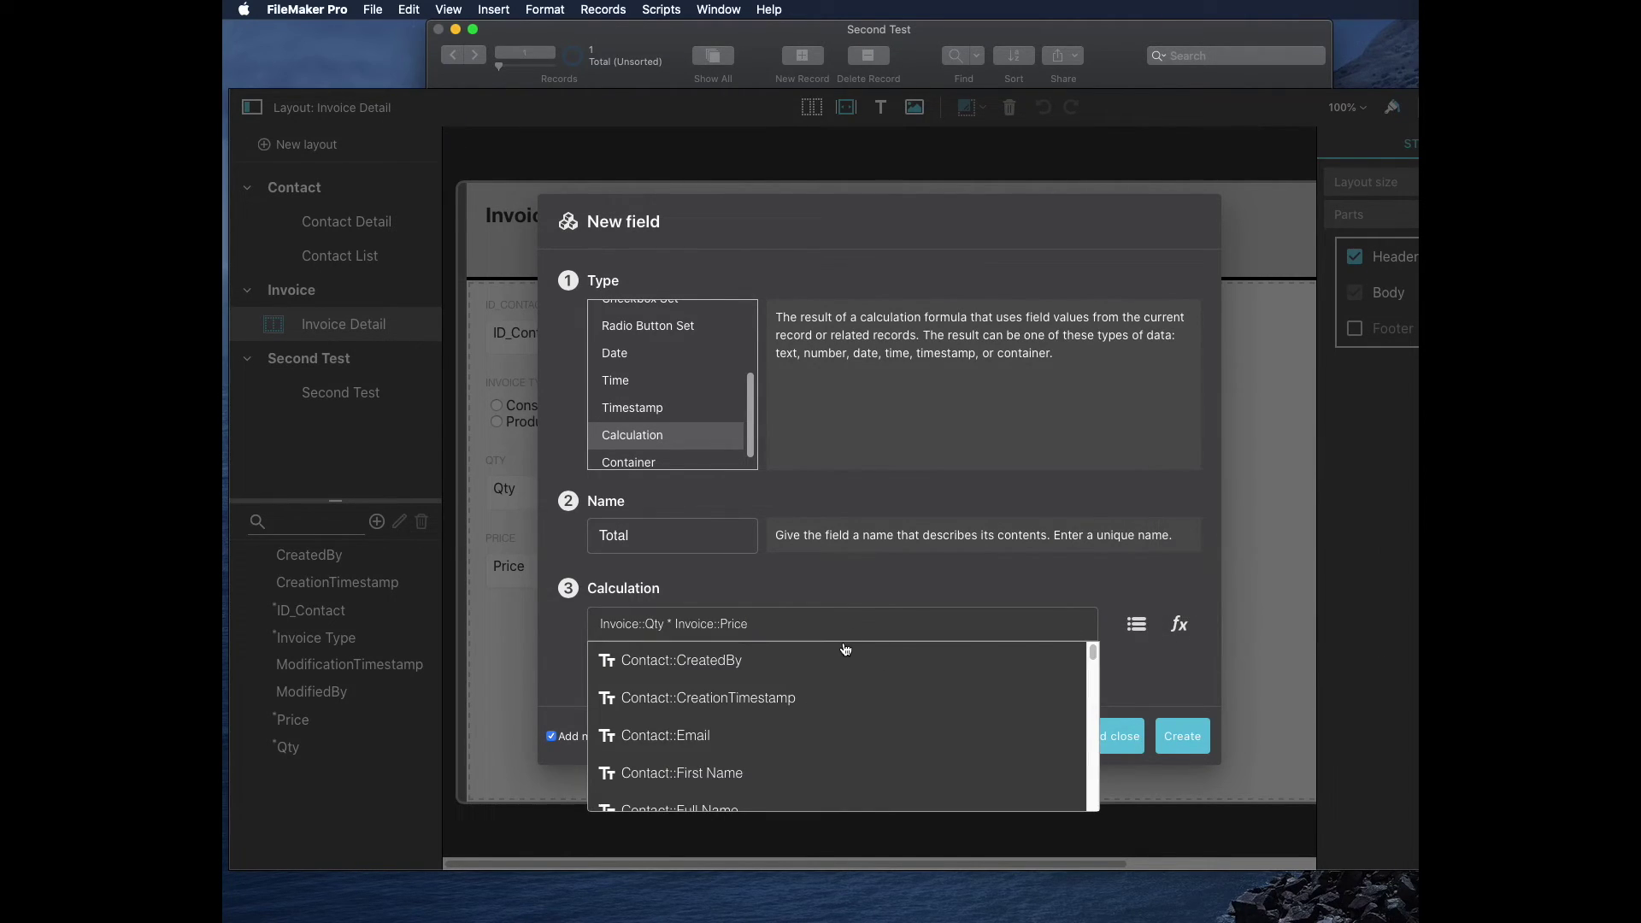
Step: Set the Total calculation's result to Number and create the field
click(878, 600)
click(759, 663)
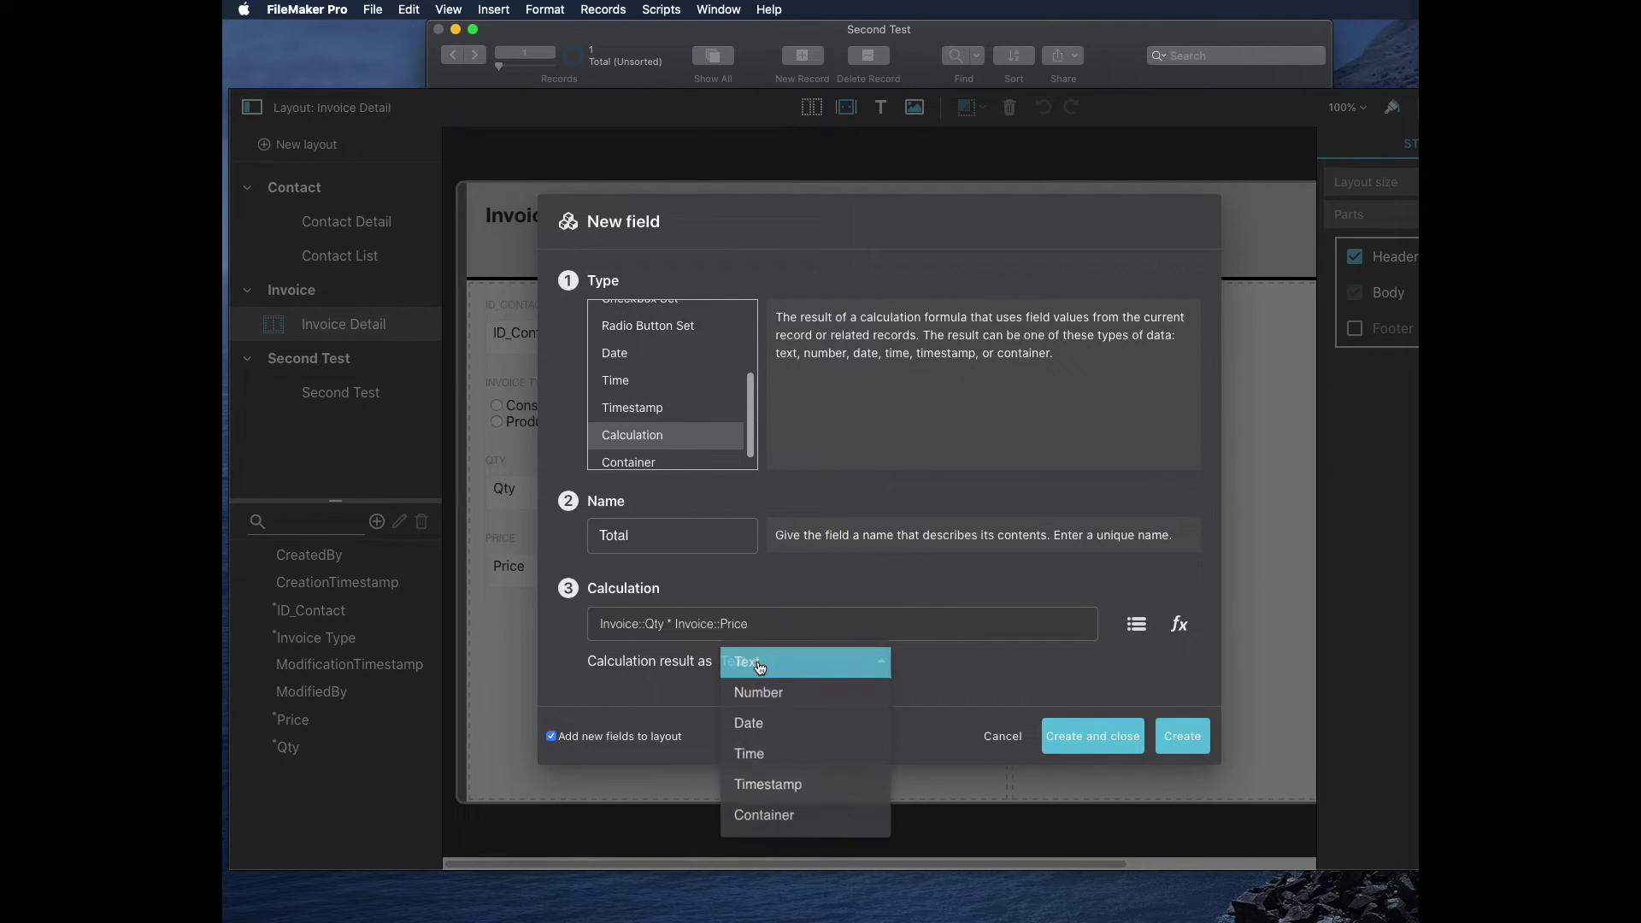
click(790, 694)
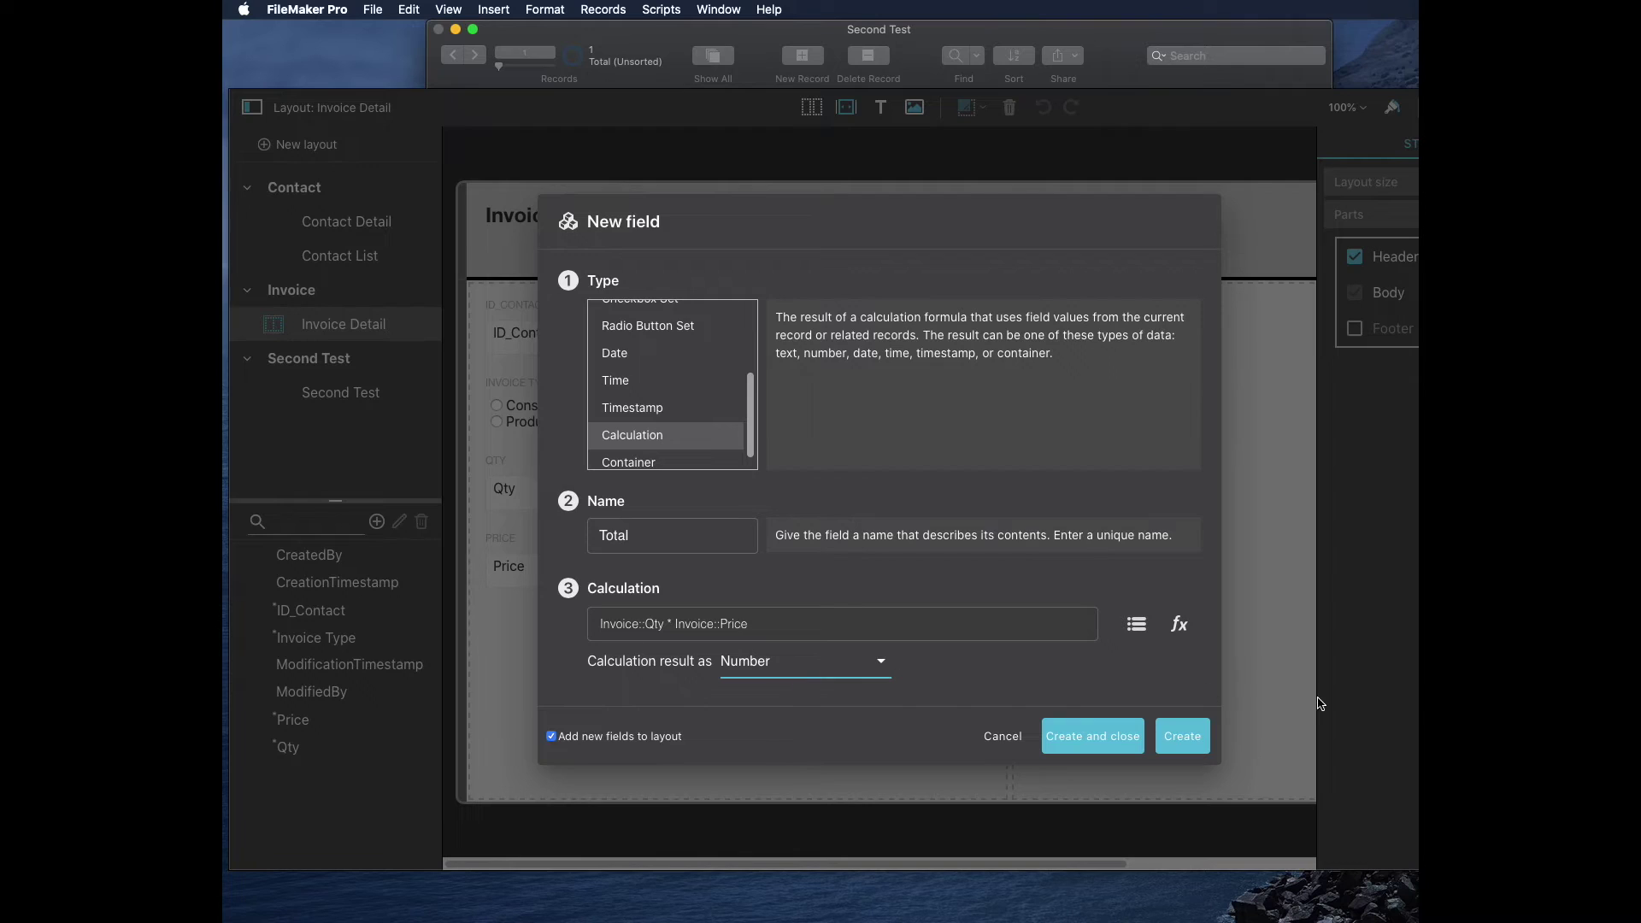
click(1194, 741)
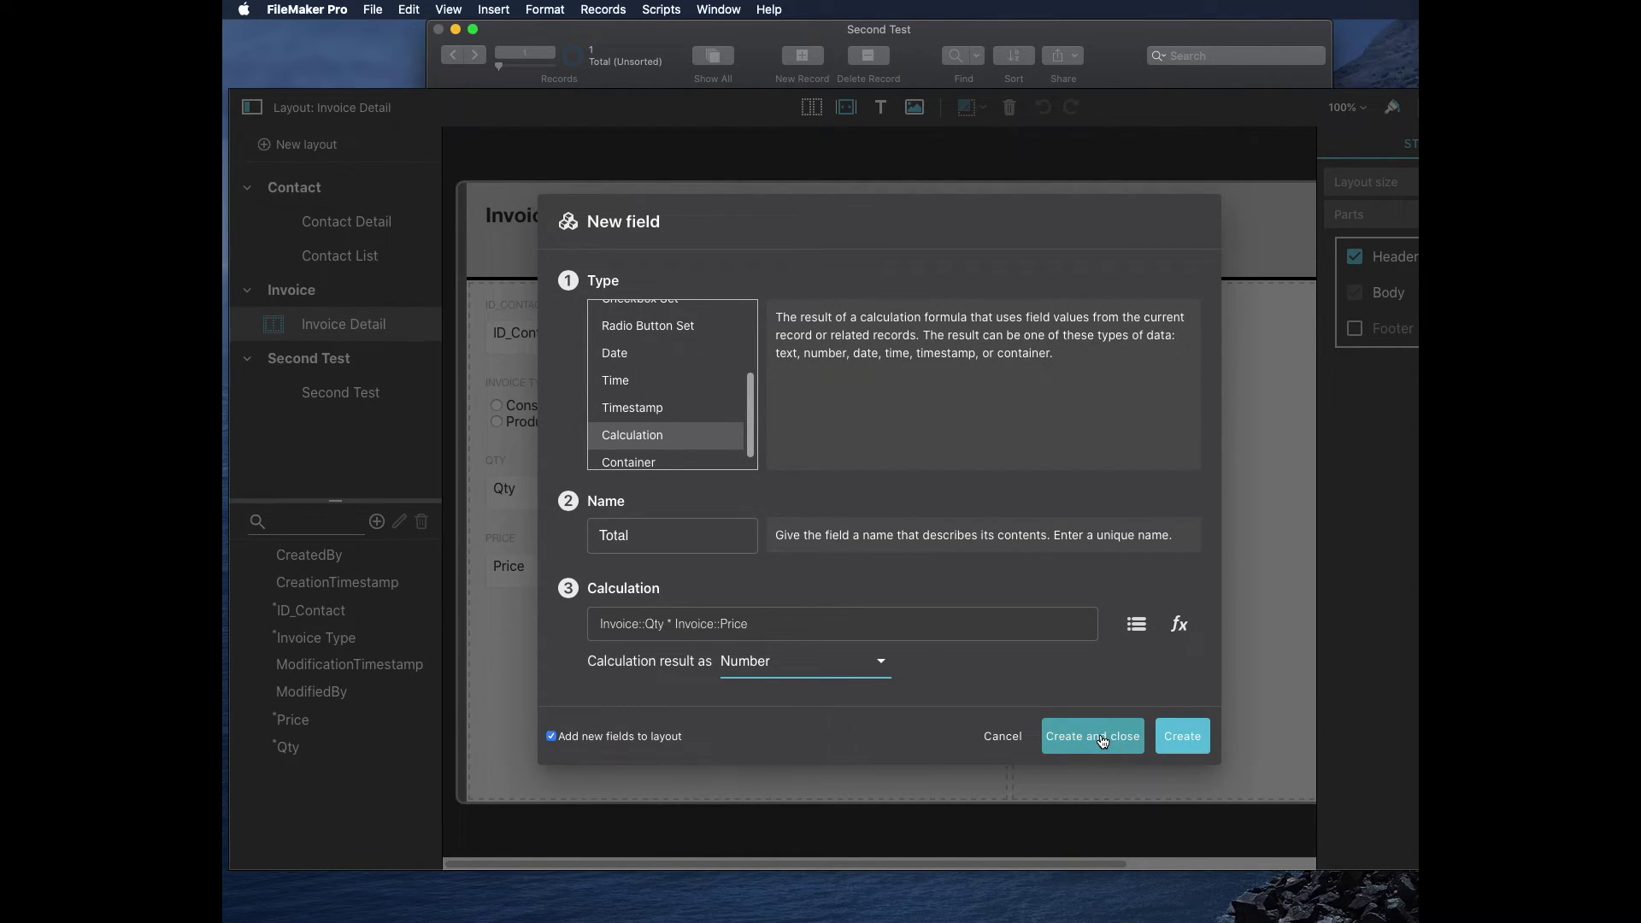
click(1190, 742)
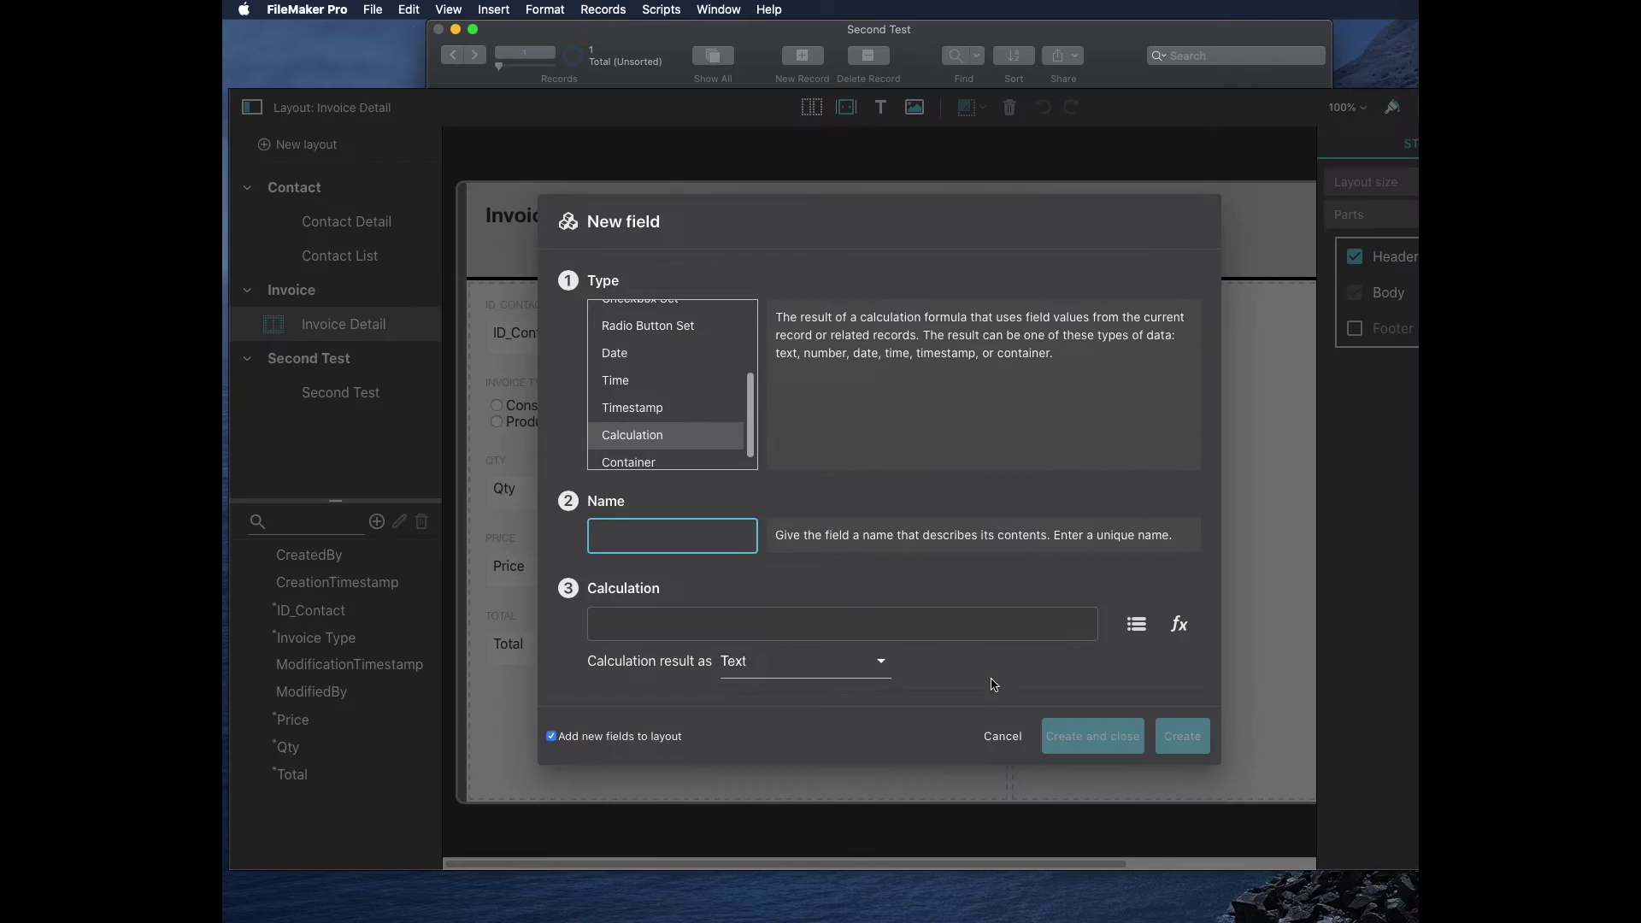
Step: Create a Text field named Inv Description and add it to the Invoice Detail layout
scroll(649, 368, up, 5)
click(631, 323)
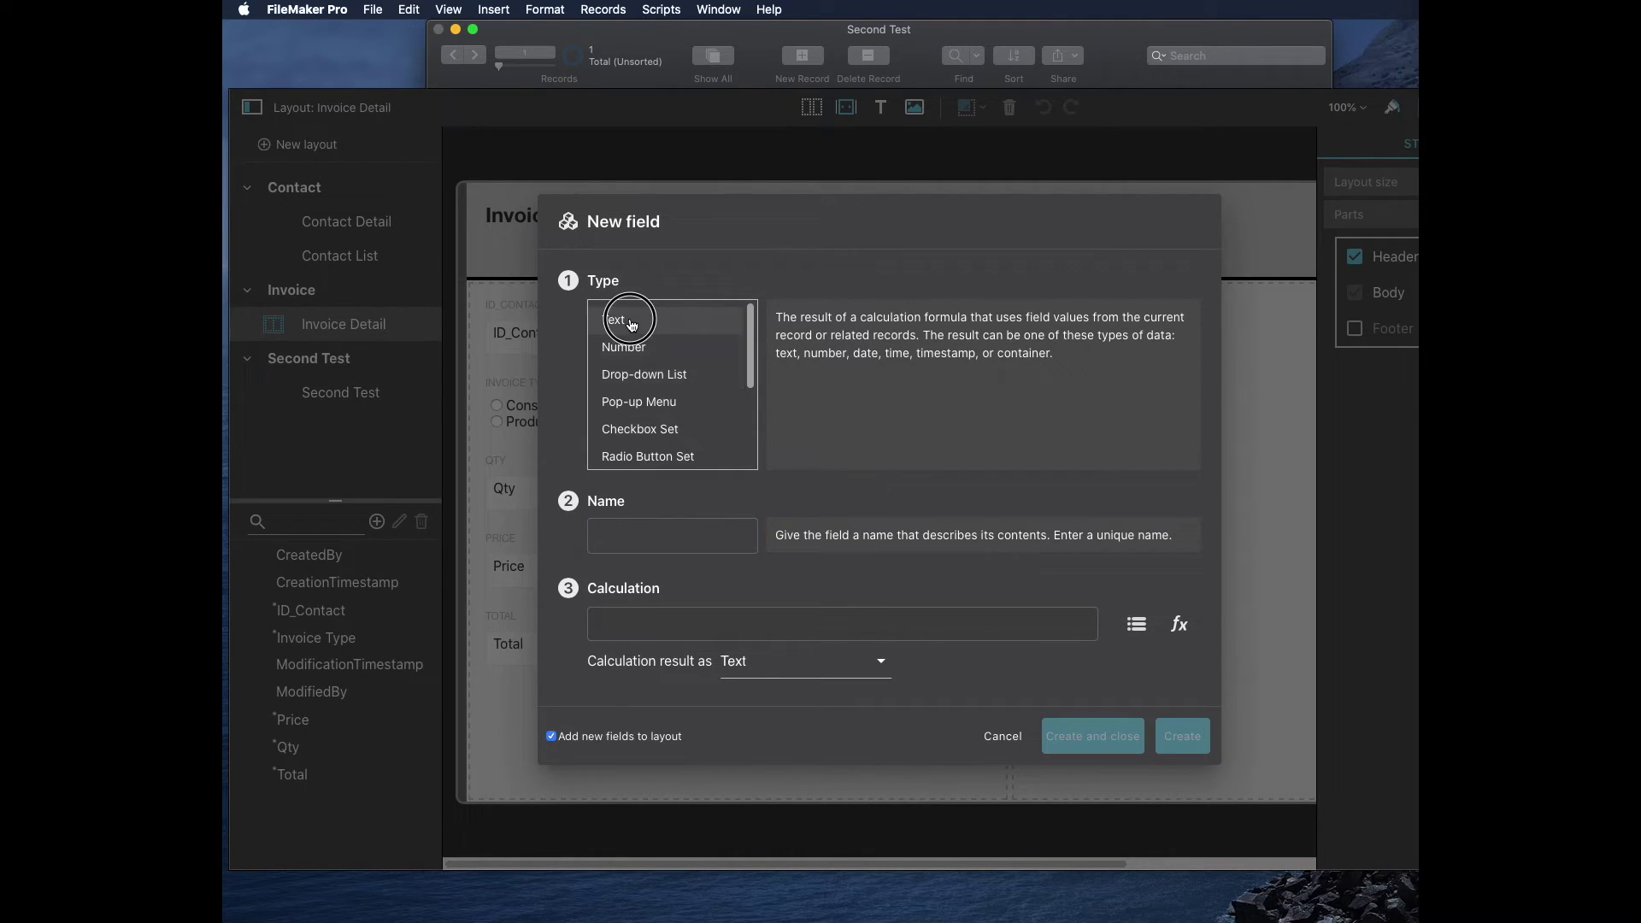
click(647, 597)
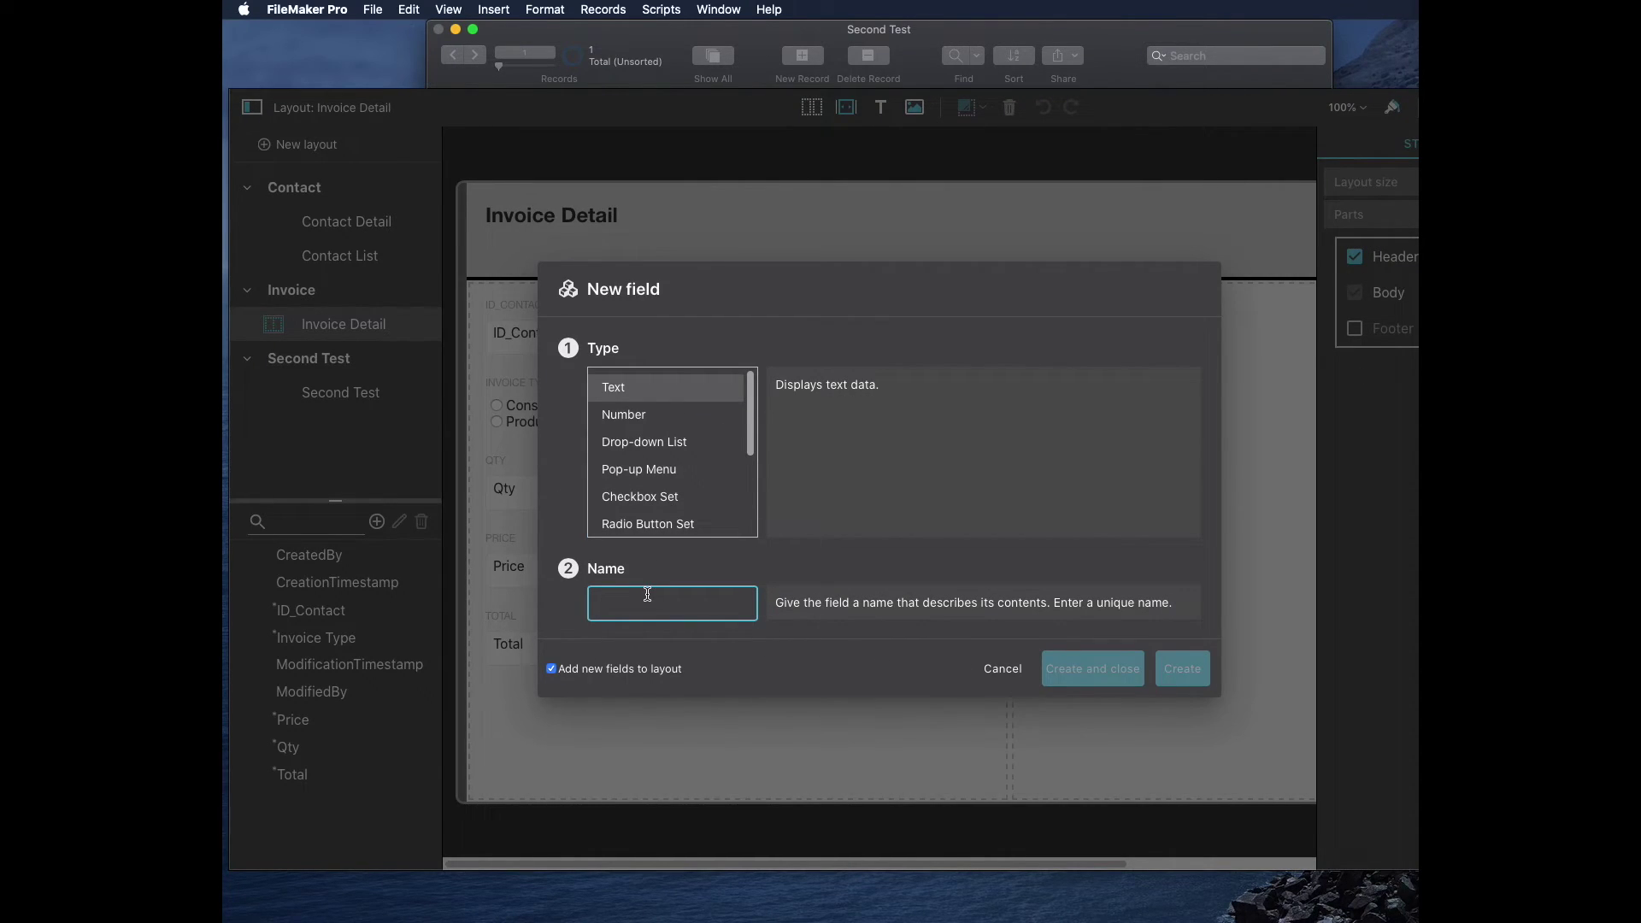
text(Product Name)
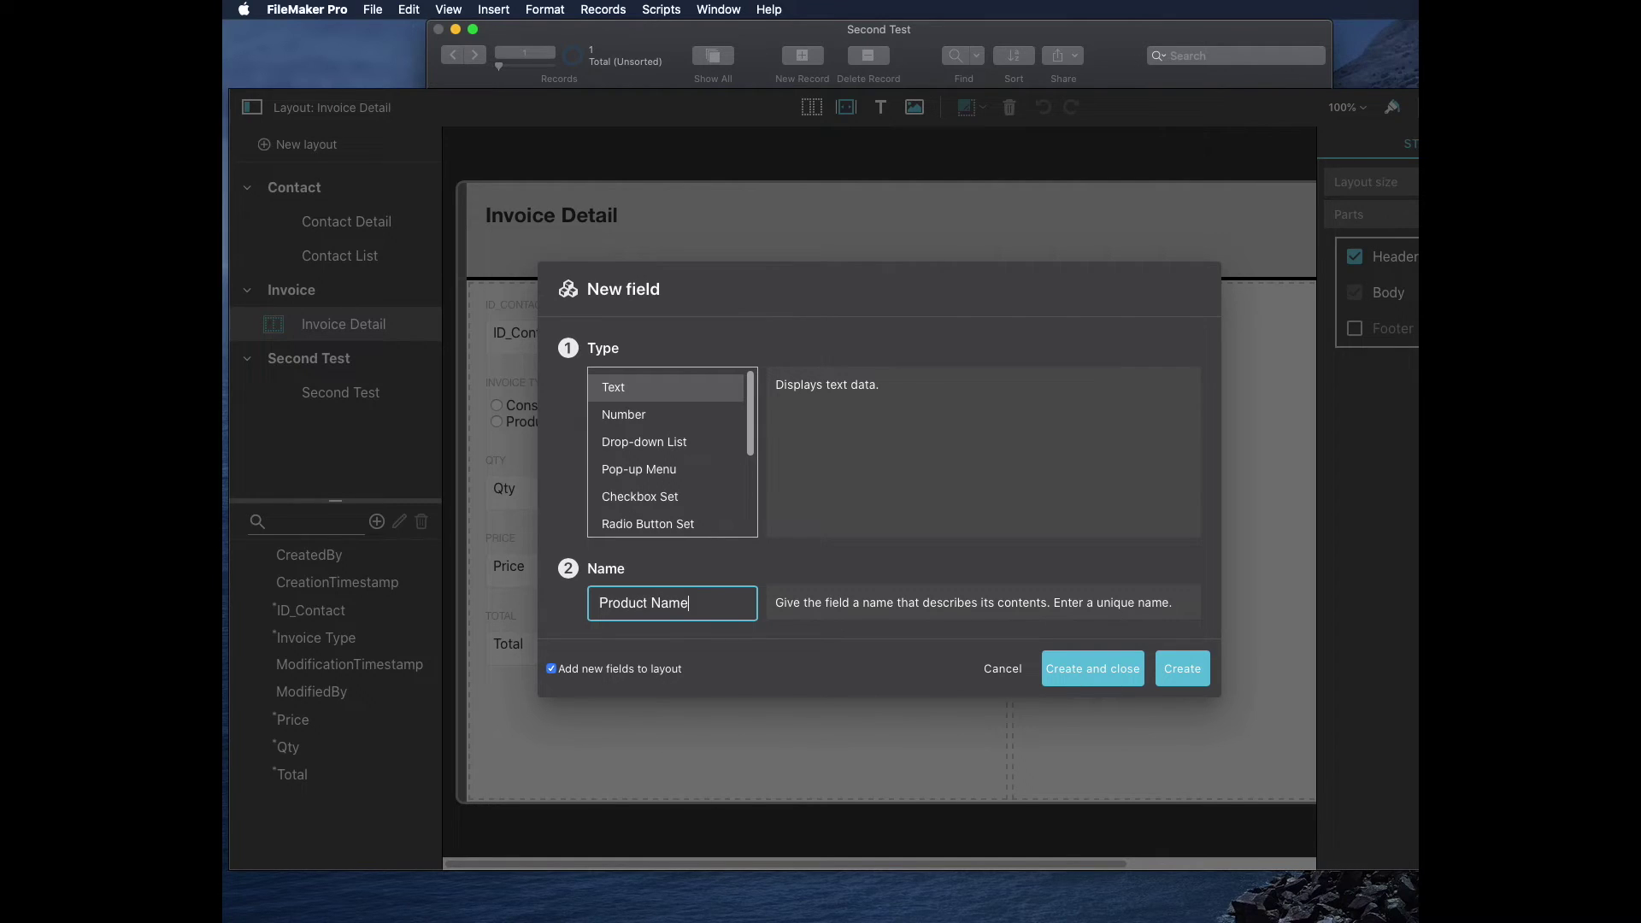
key(BackSpace)
key(BackSpace)
key(BackSpace)
key(BackSpace)
key(BackSpace)
key(BackSpace)
key(BackSpace)
key(BackSpace)
key(BackSpace)
key(BackSpace)
key(BackSpace)
text(Inv Description)
click(1100, 669)
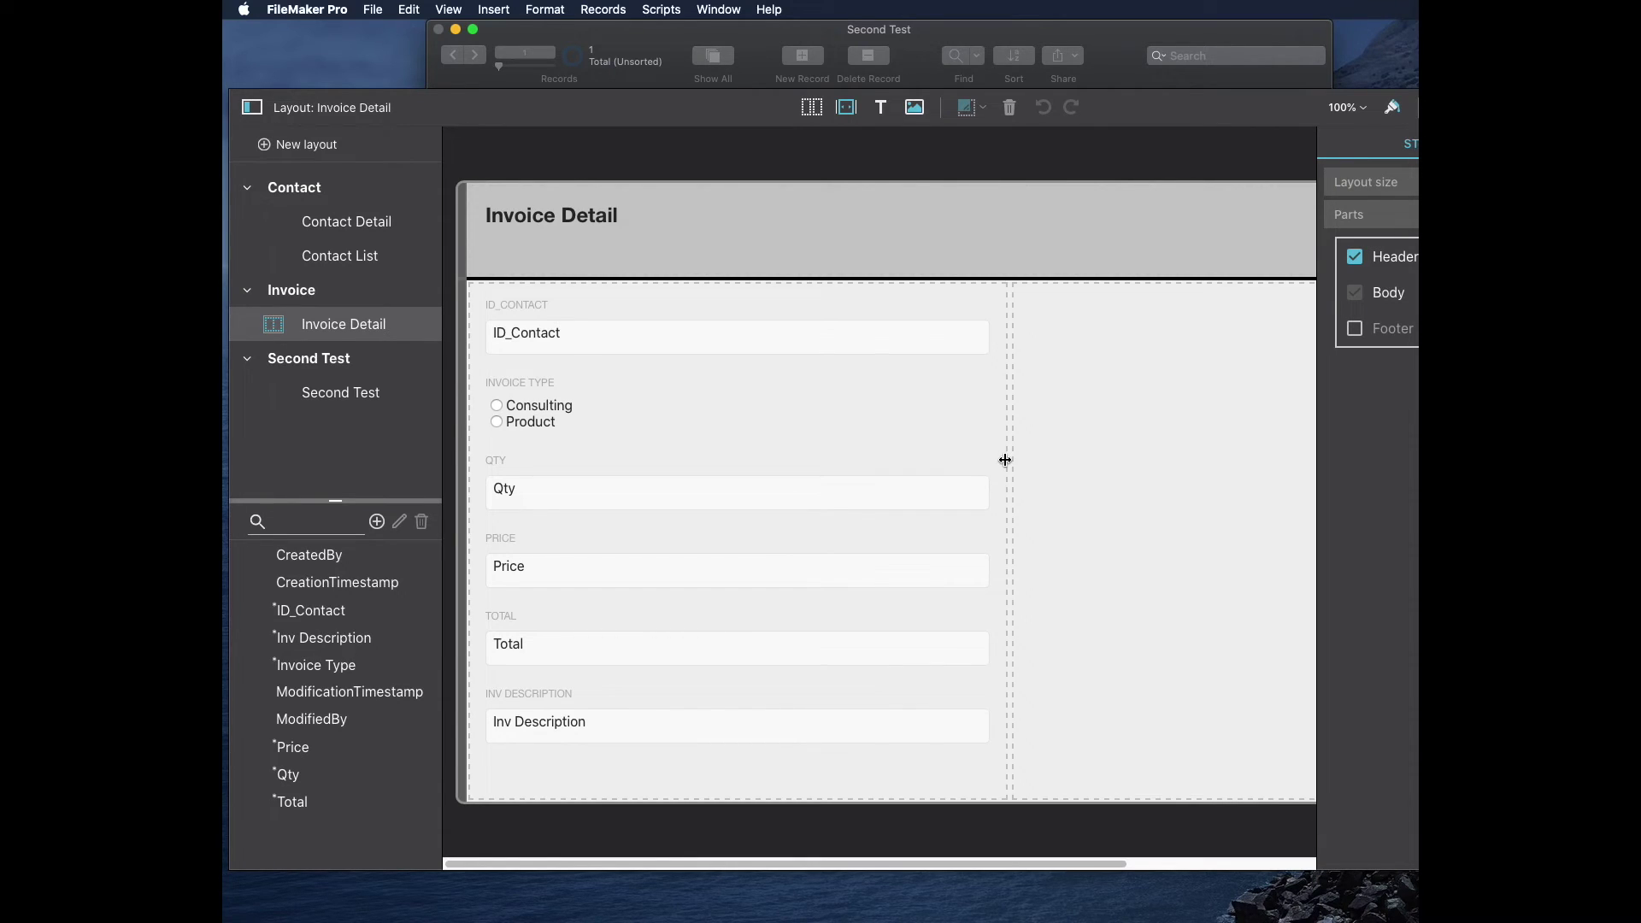
Step: Narrow the layout's left column and create a Date field named Invoice Date in 12/25/2020 format, added to the layout
drag(1005, 460, 743, 479)
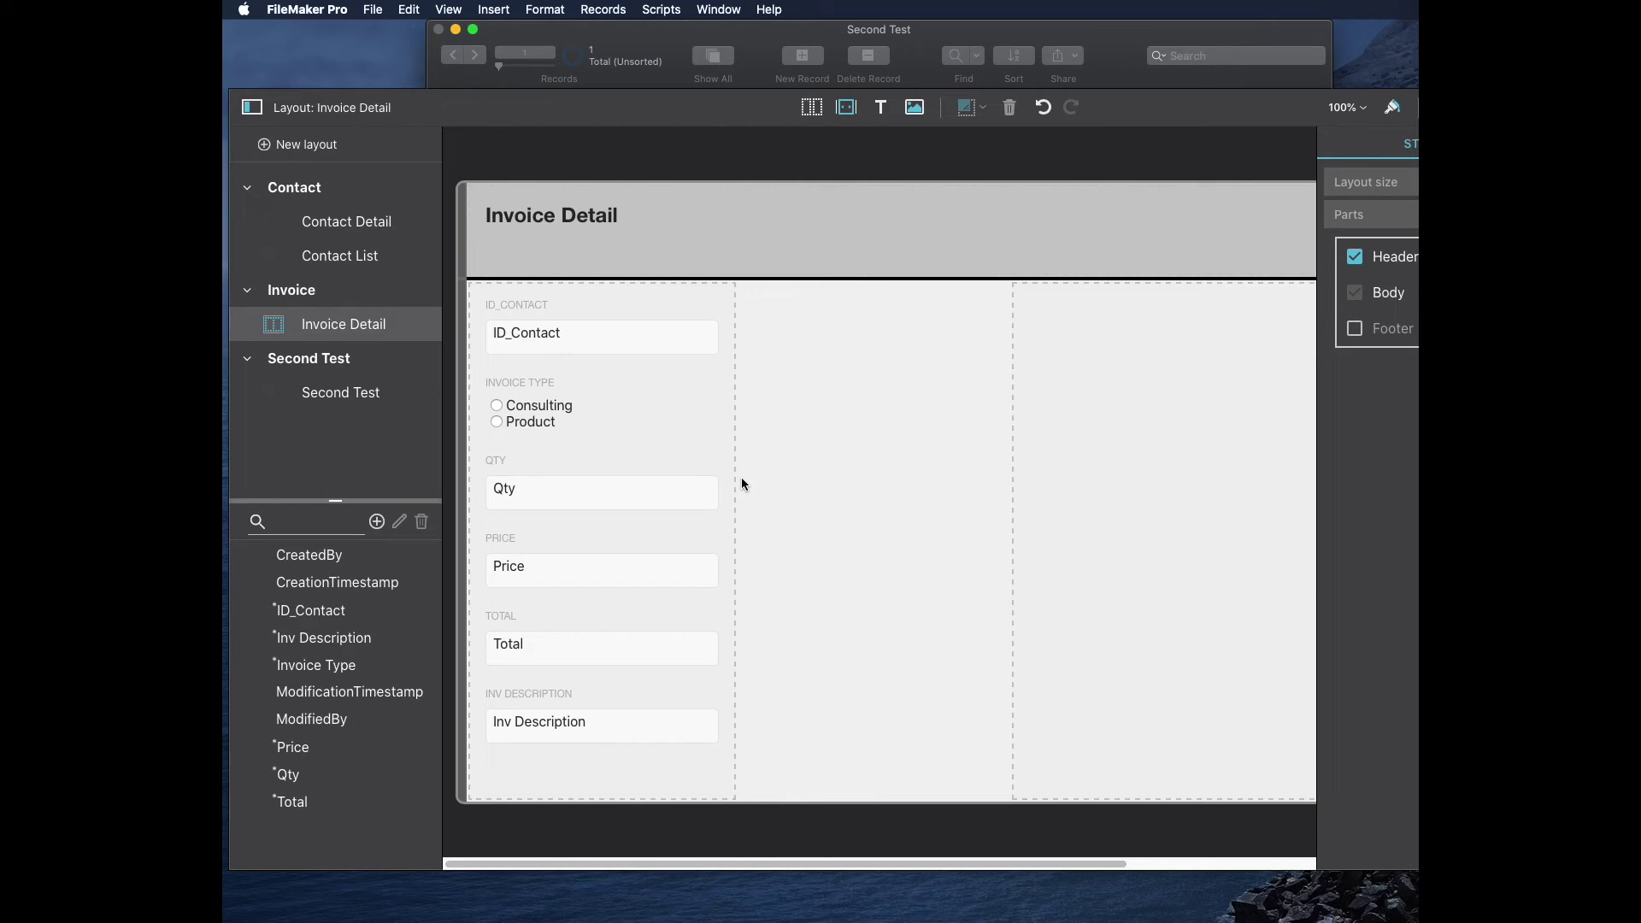
click(379, 520)
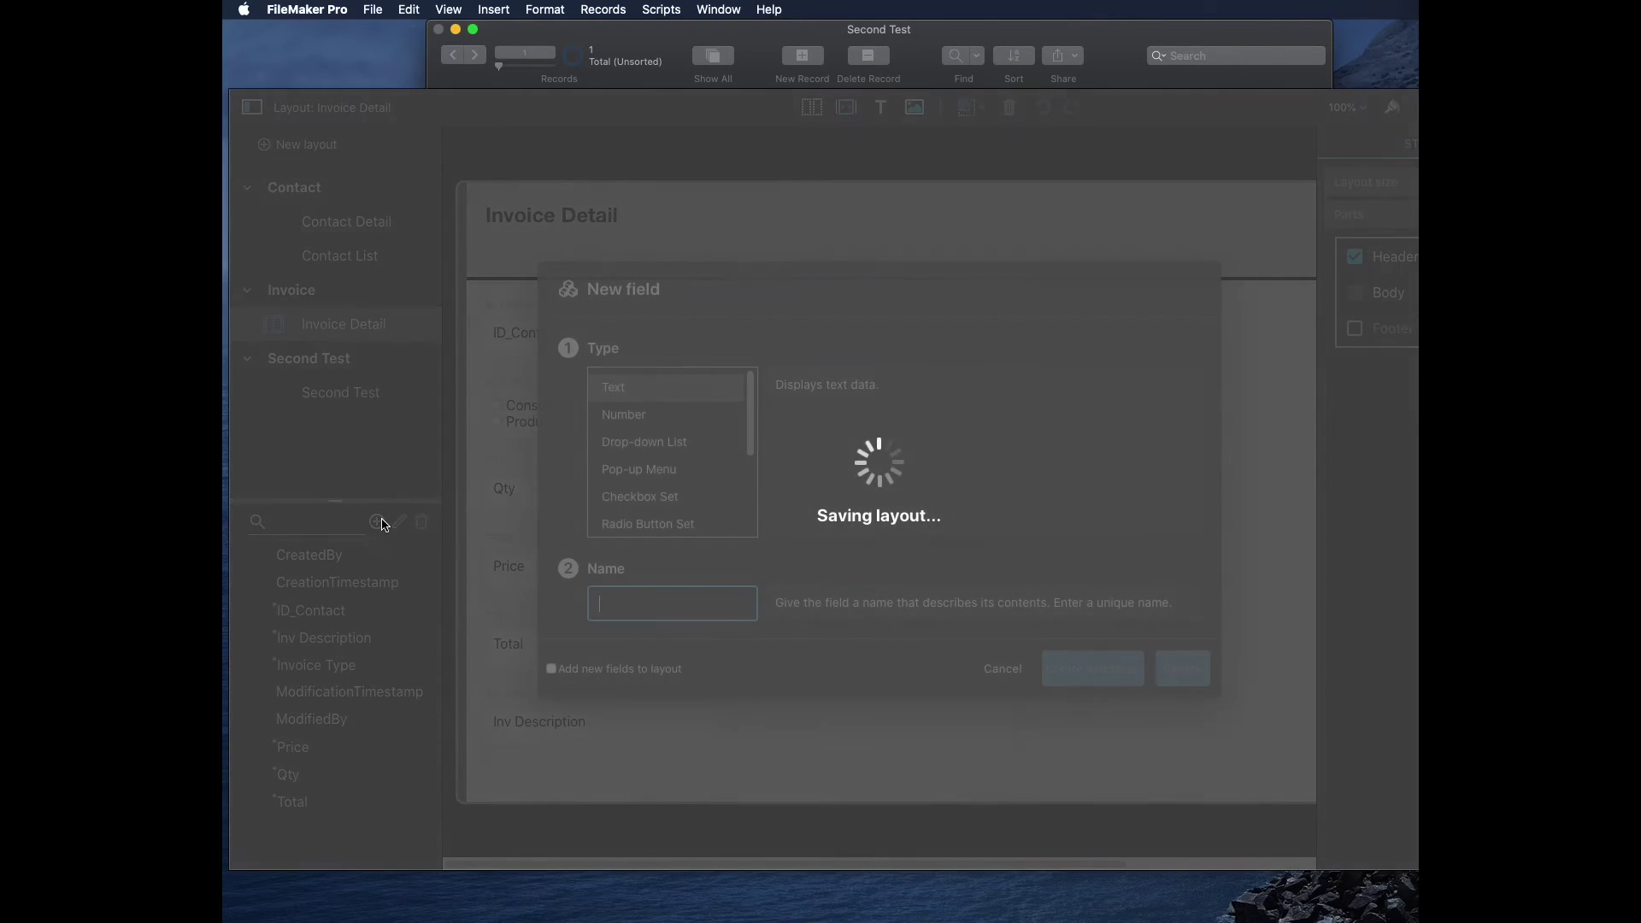
text(Invoice Date)
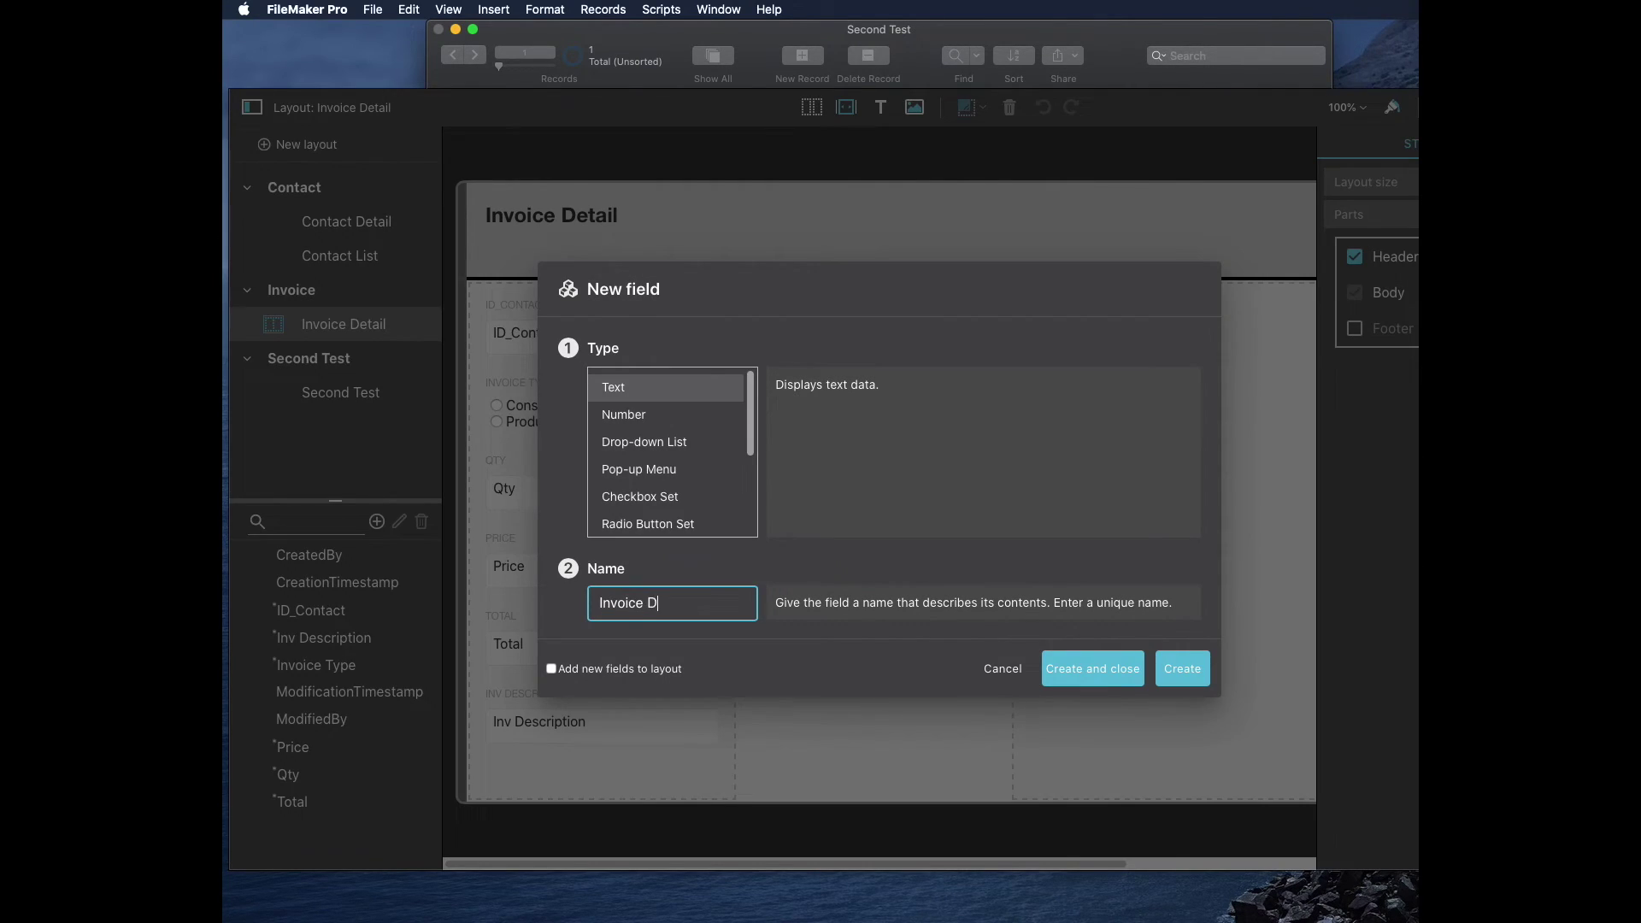
scroll(681, 513, down, 2)
click(682, 516)
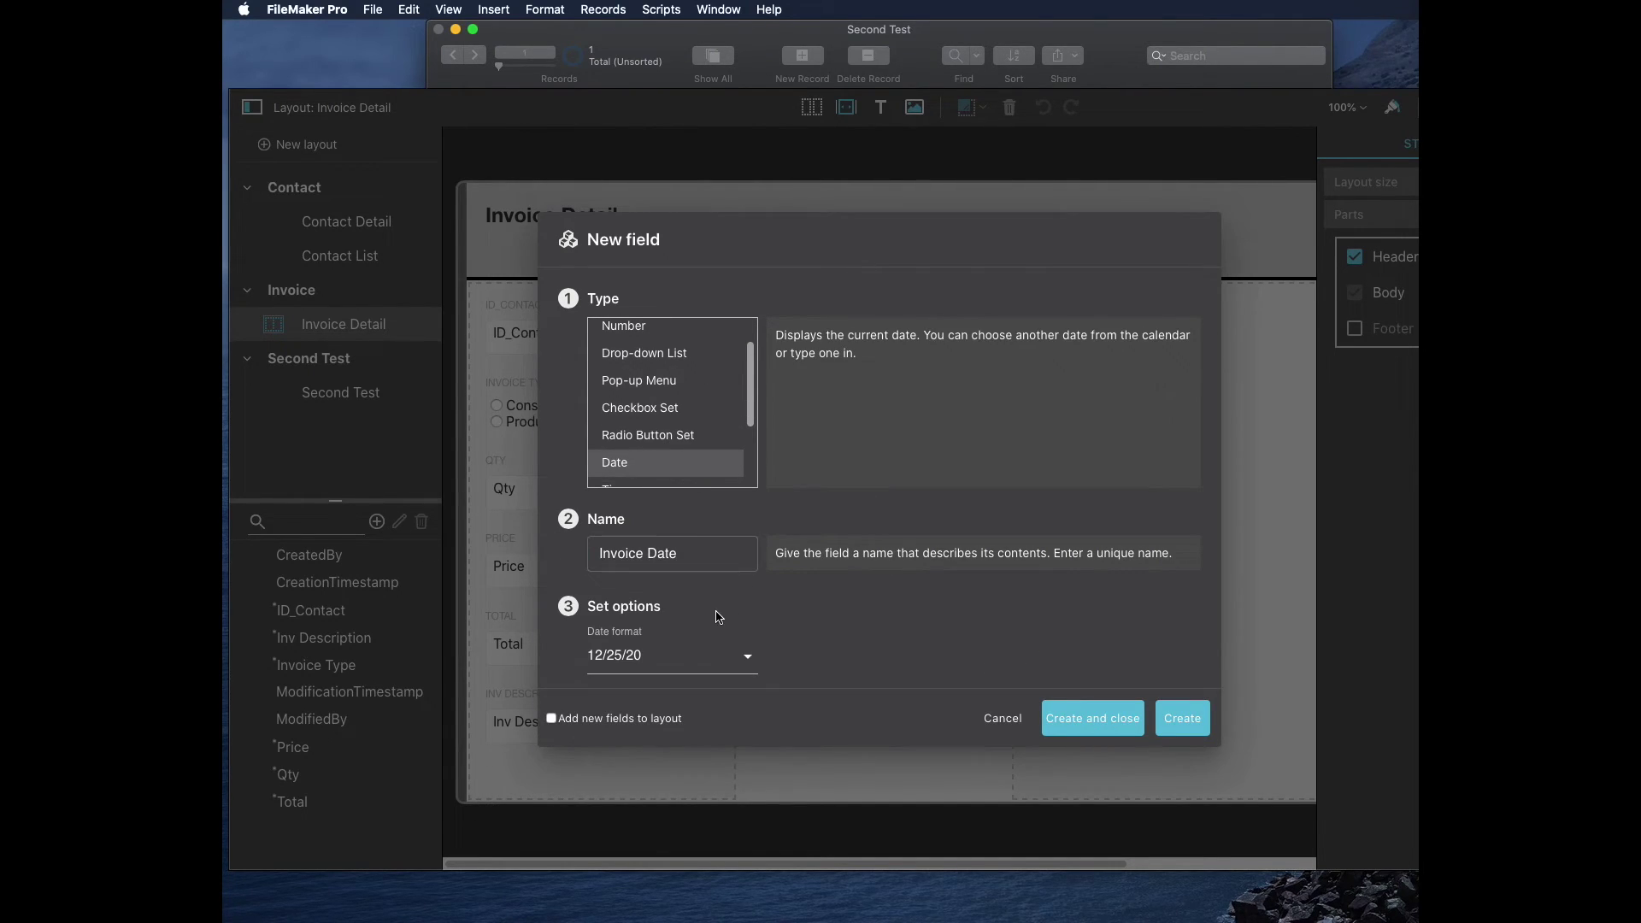
click(654, 658)
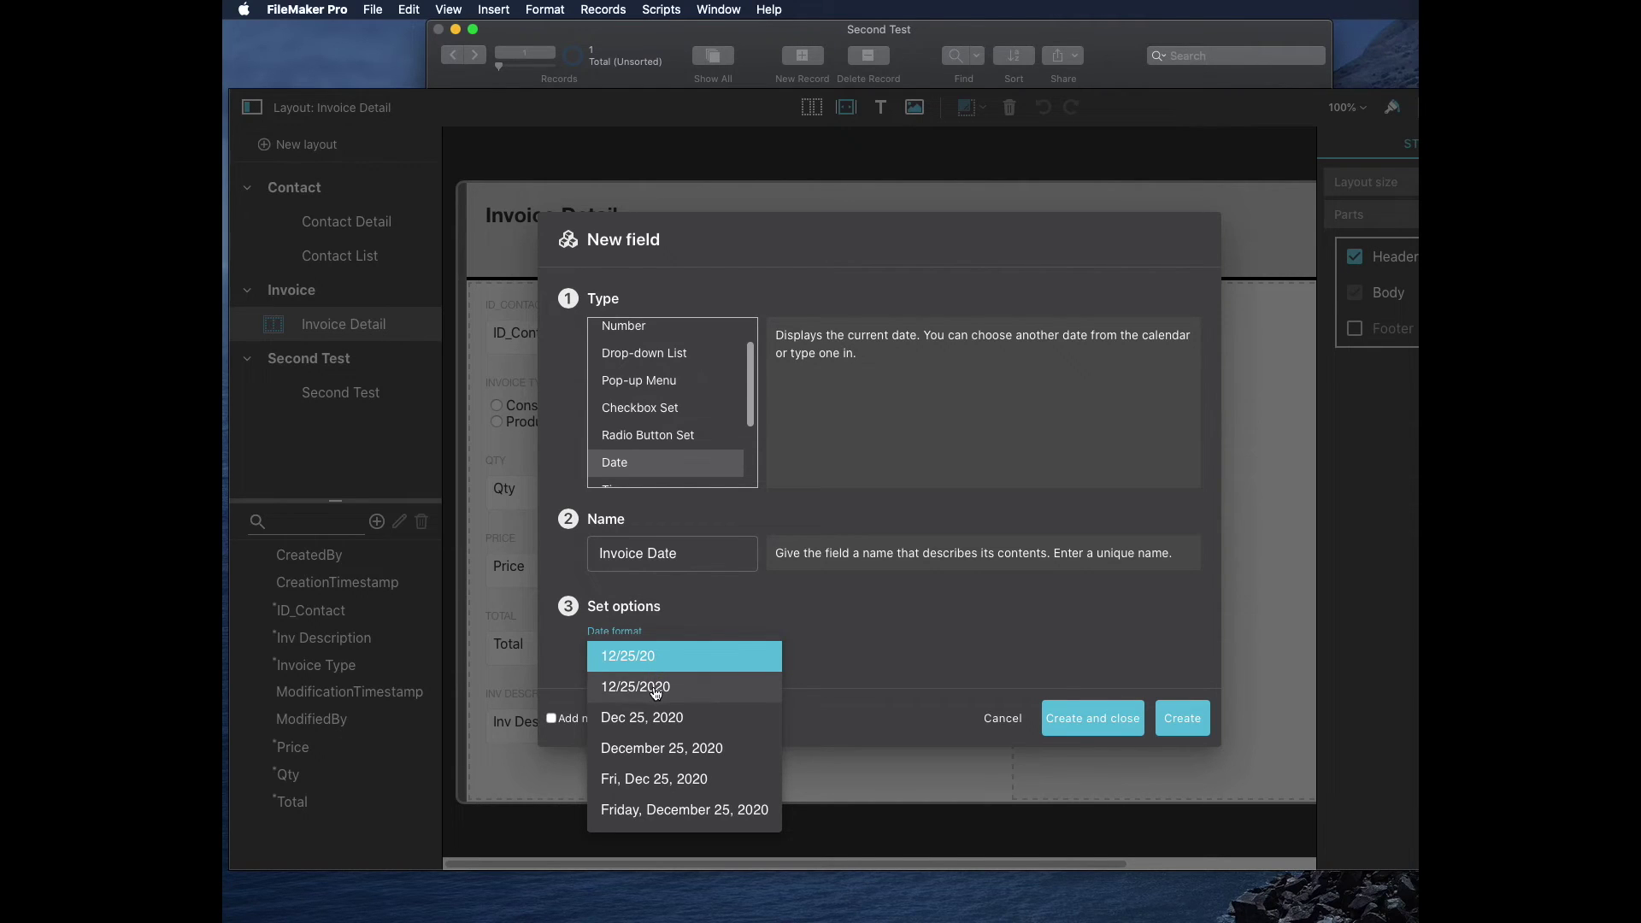
click(655, 690)
click(639, 718)
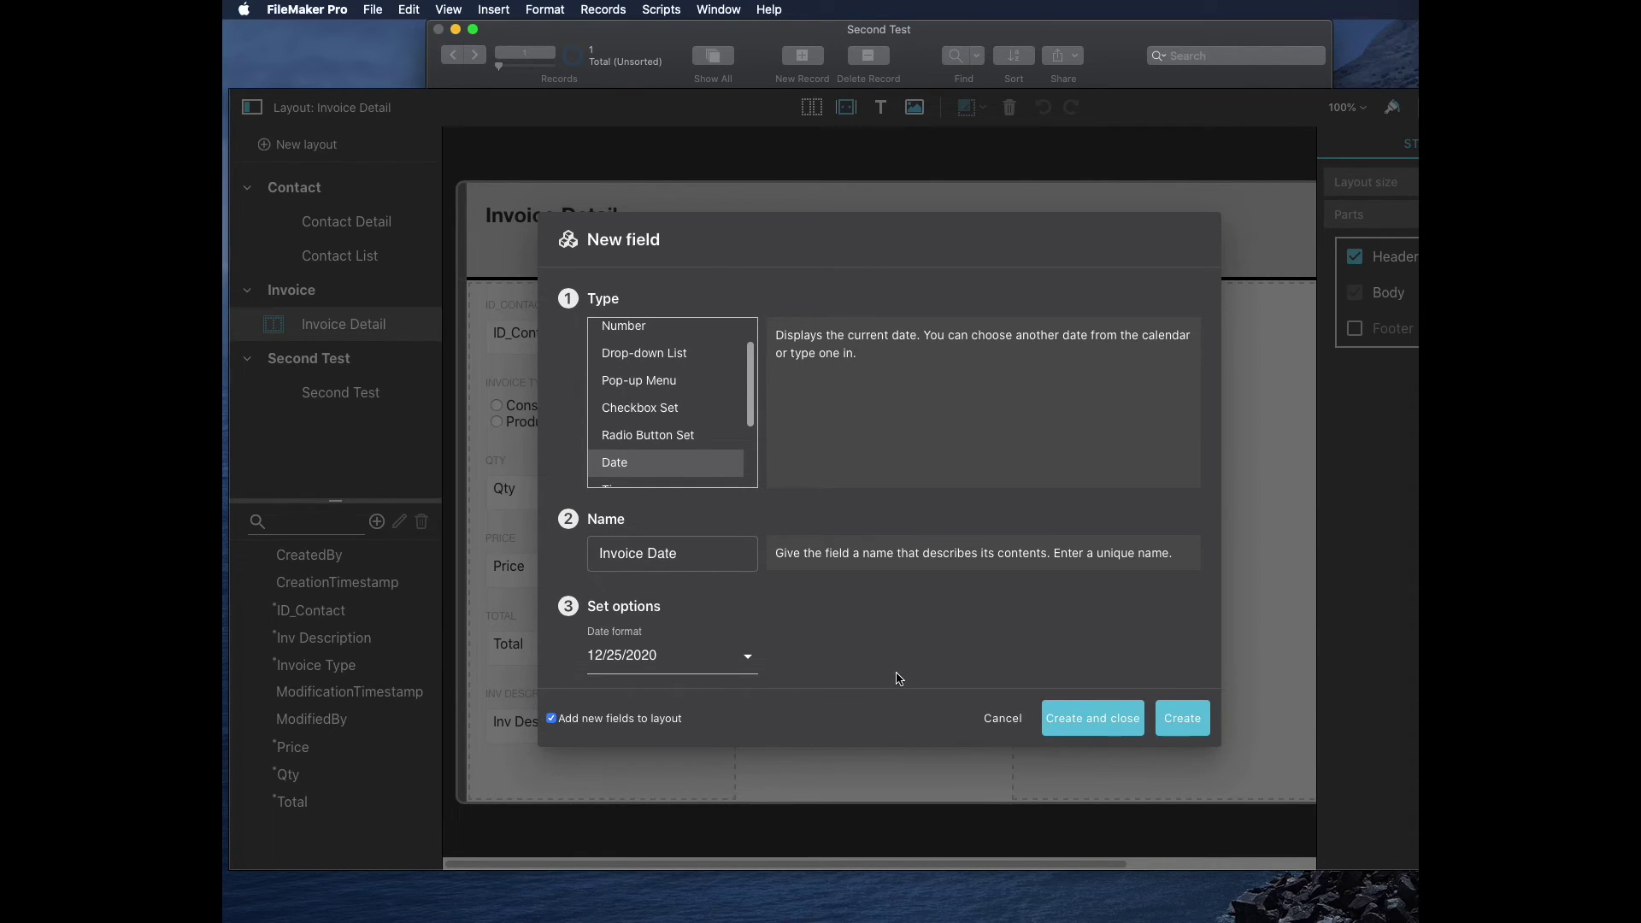
click(1096, 718)
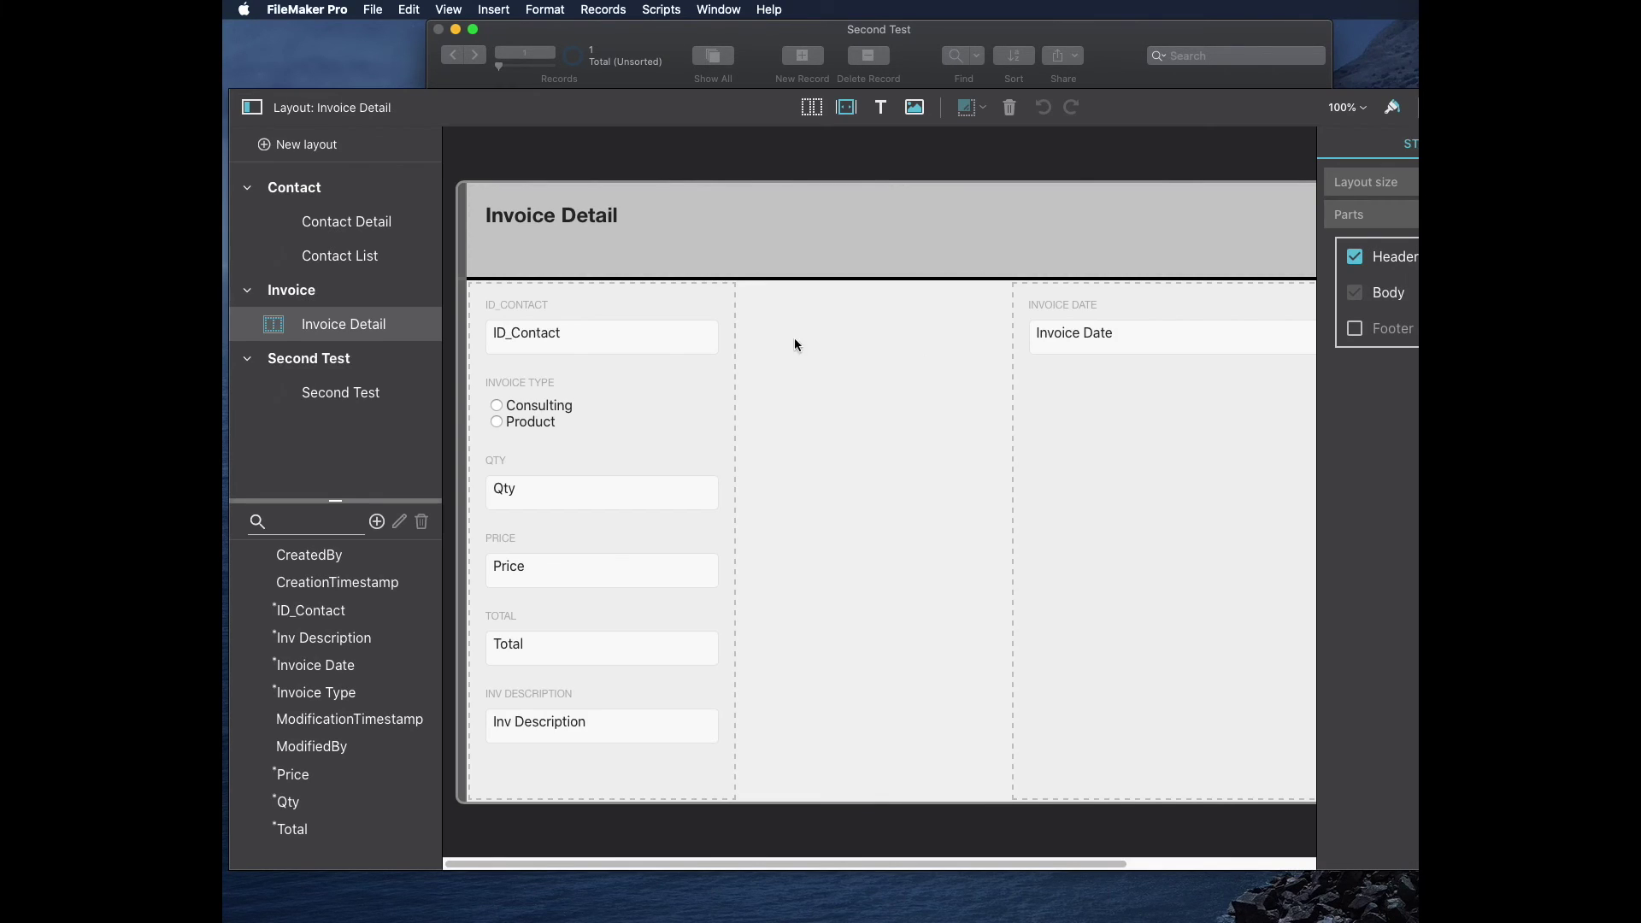
Step: Insert a new column into the gap between the two existing columns and widen it to fill that gap
drag(538, 338, 617, 340)
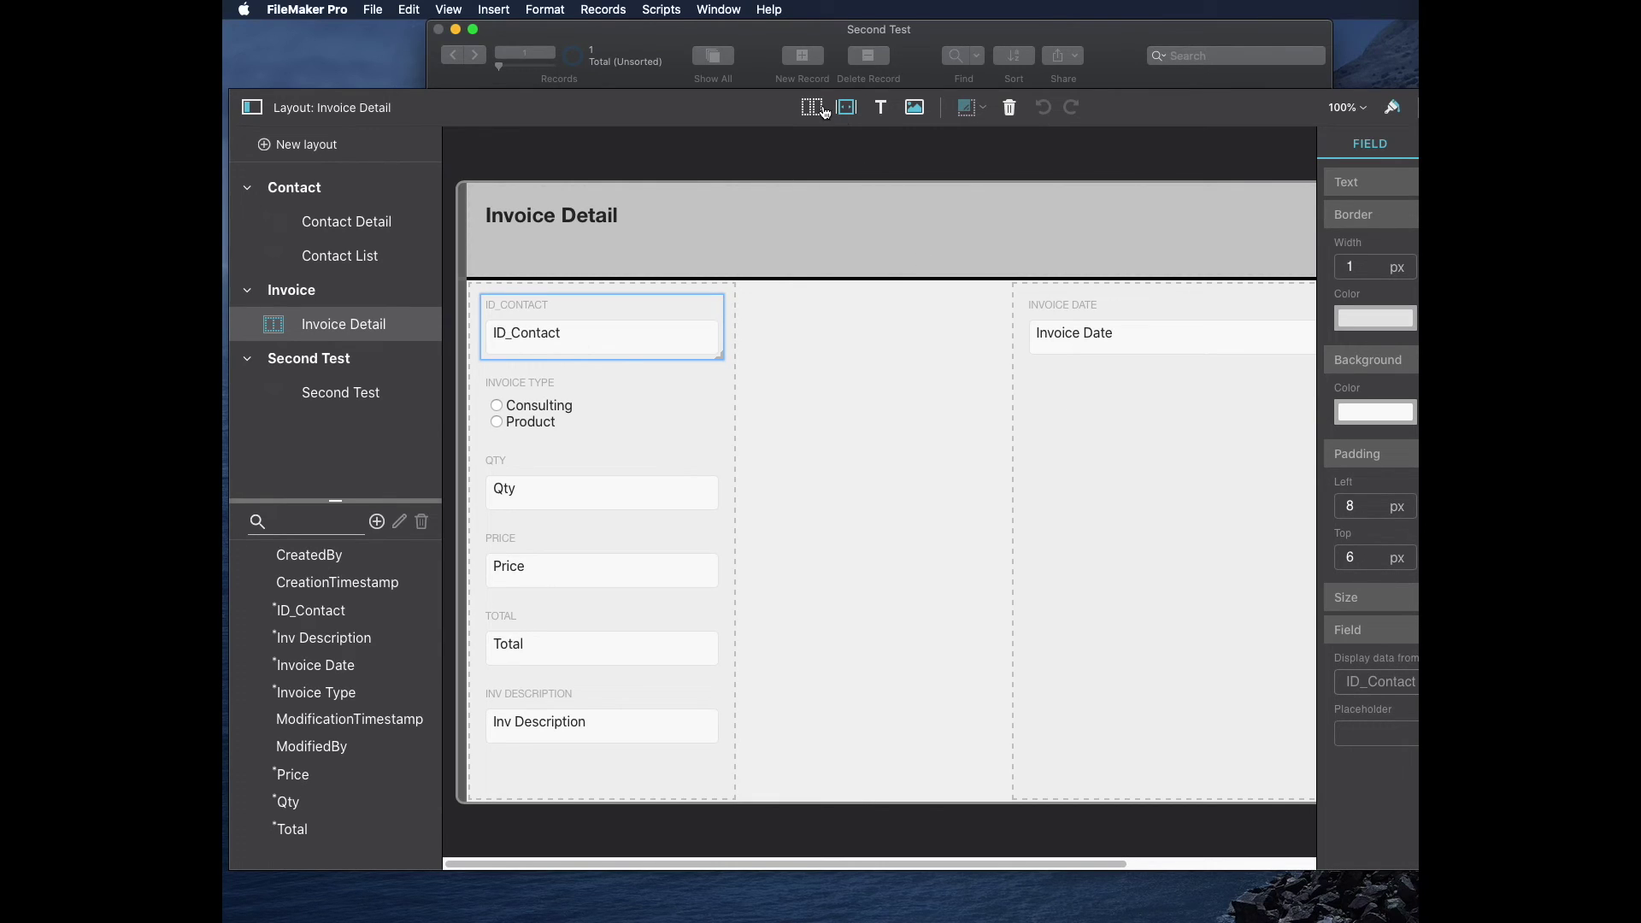
drag(812, 107, 981, 579)
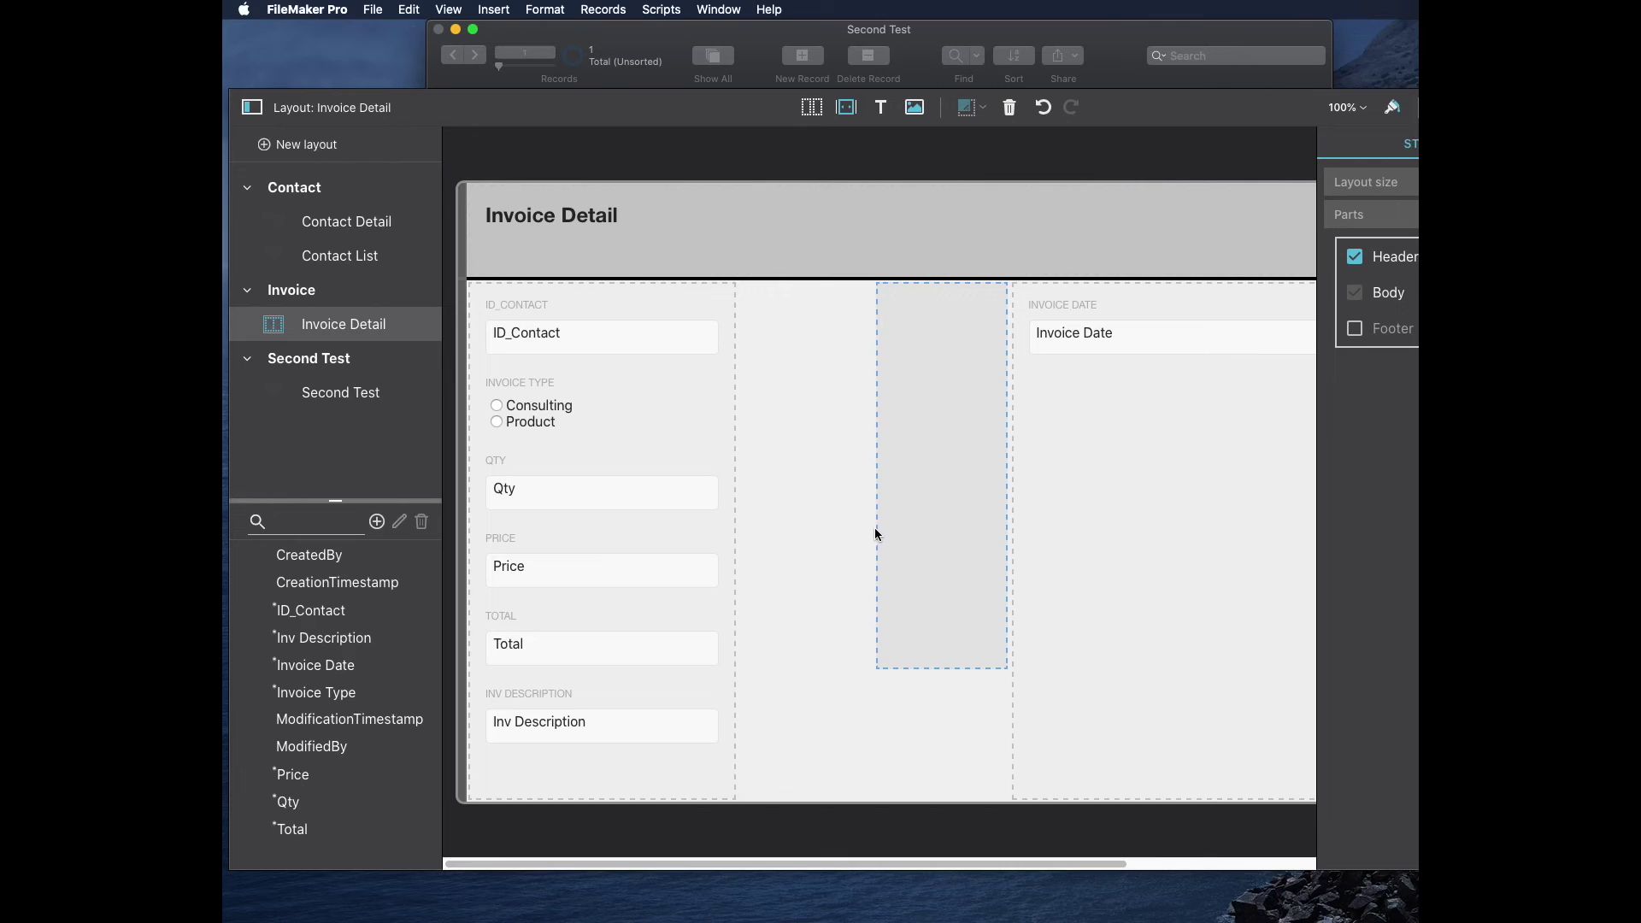
drag(875, 532, 743, 536)
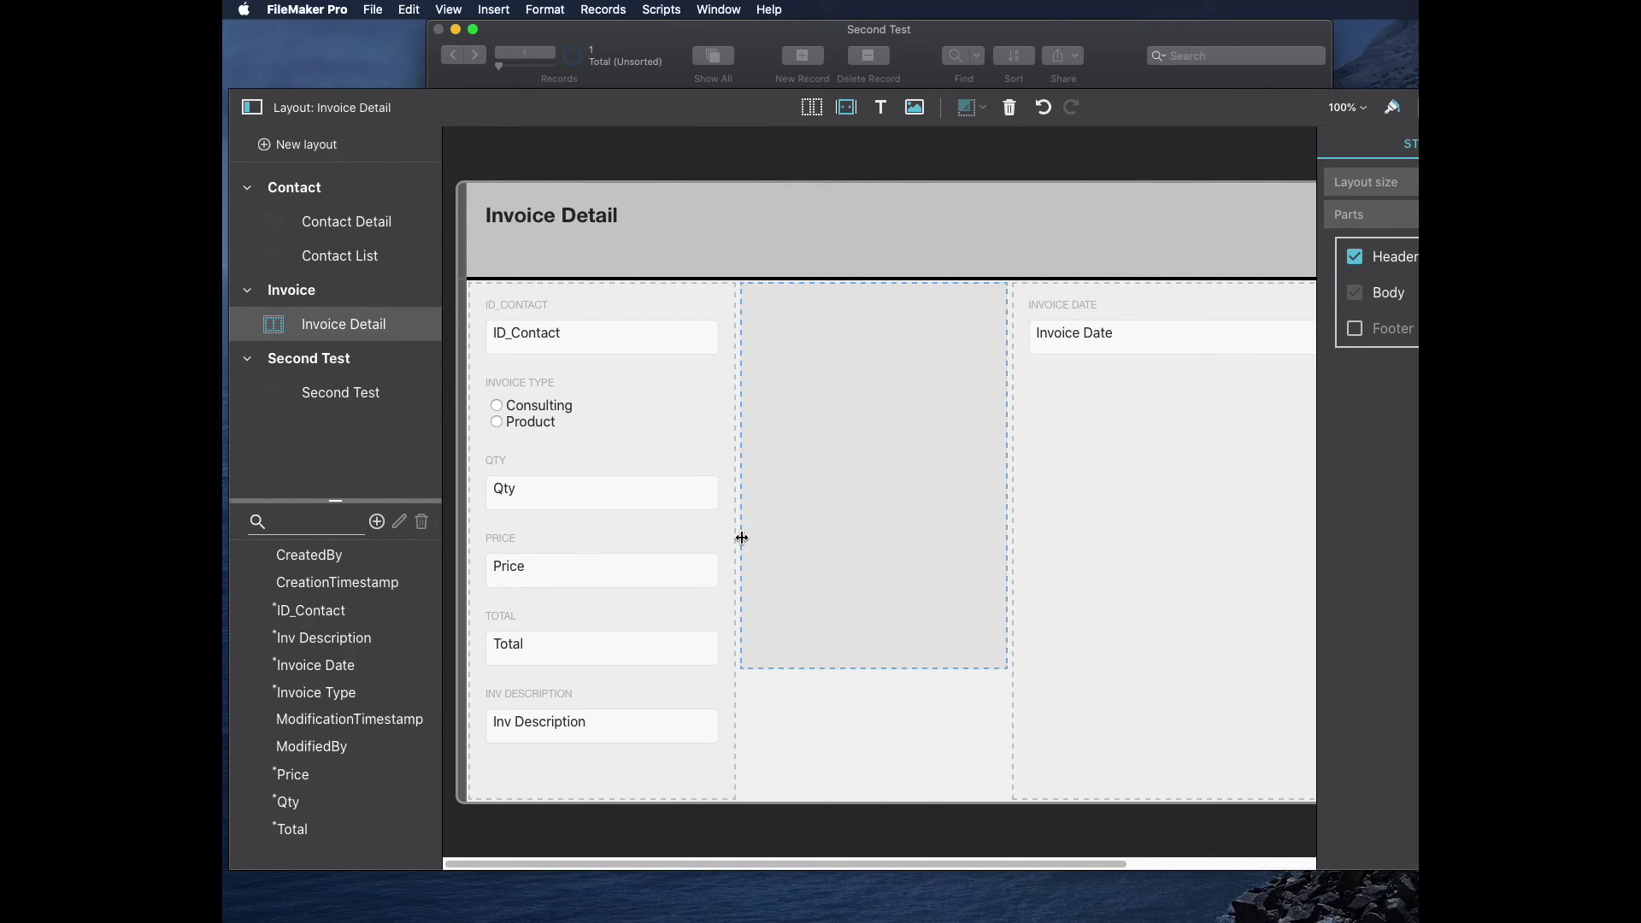
Step: Remove ID_Contact from the layout and swap Invoice Type into the right column with Invoice Date into the left column
click(552, 346)
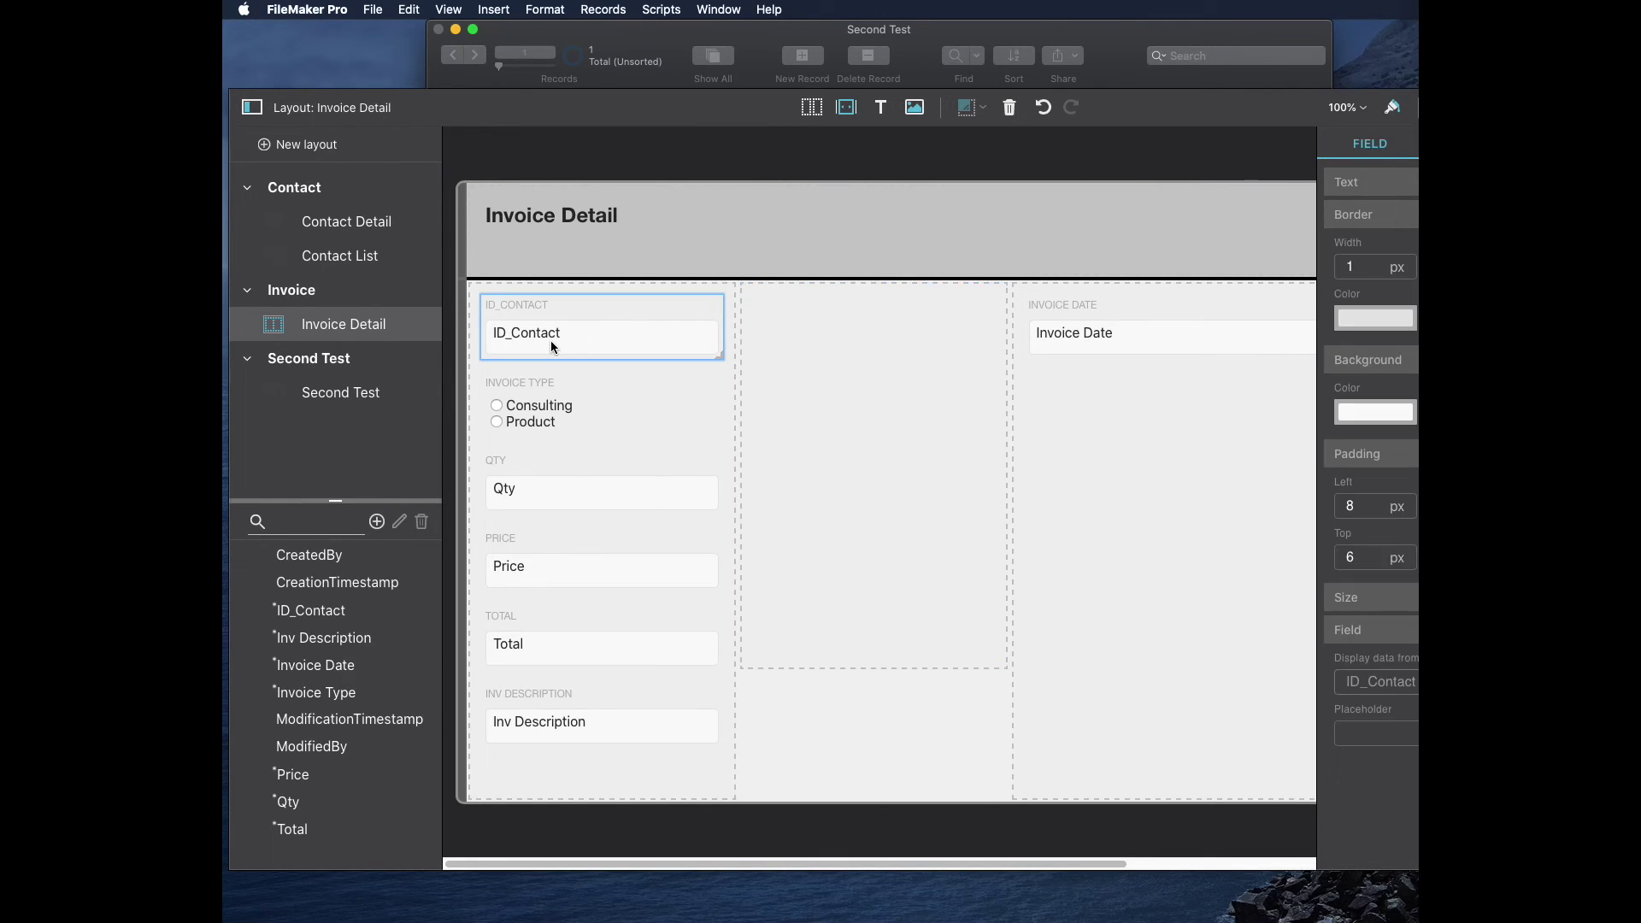
key(BackSpace)
click(532, 343)
drag(529, 343, 1102, 465)
drag(1100, 334, 637, 309)
Step: Move the Qty, Price and Total fields from the left column into the middle column, stacked in that order
drag(574, 423, 799, 358)
drag(539, 423, 797, 419)
drag(531, 414, 799, 459)
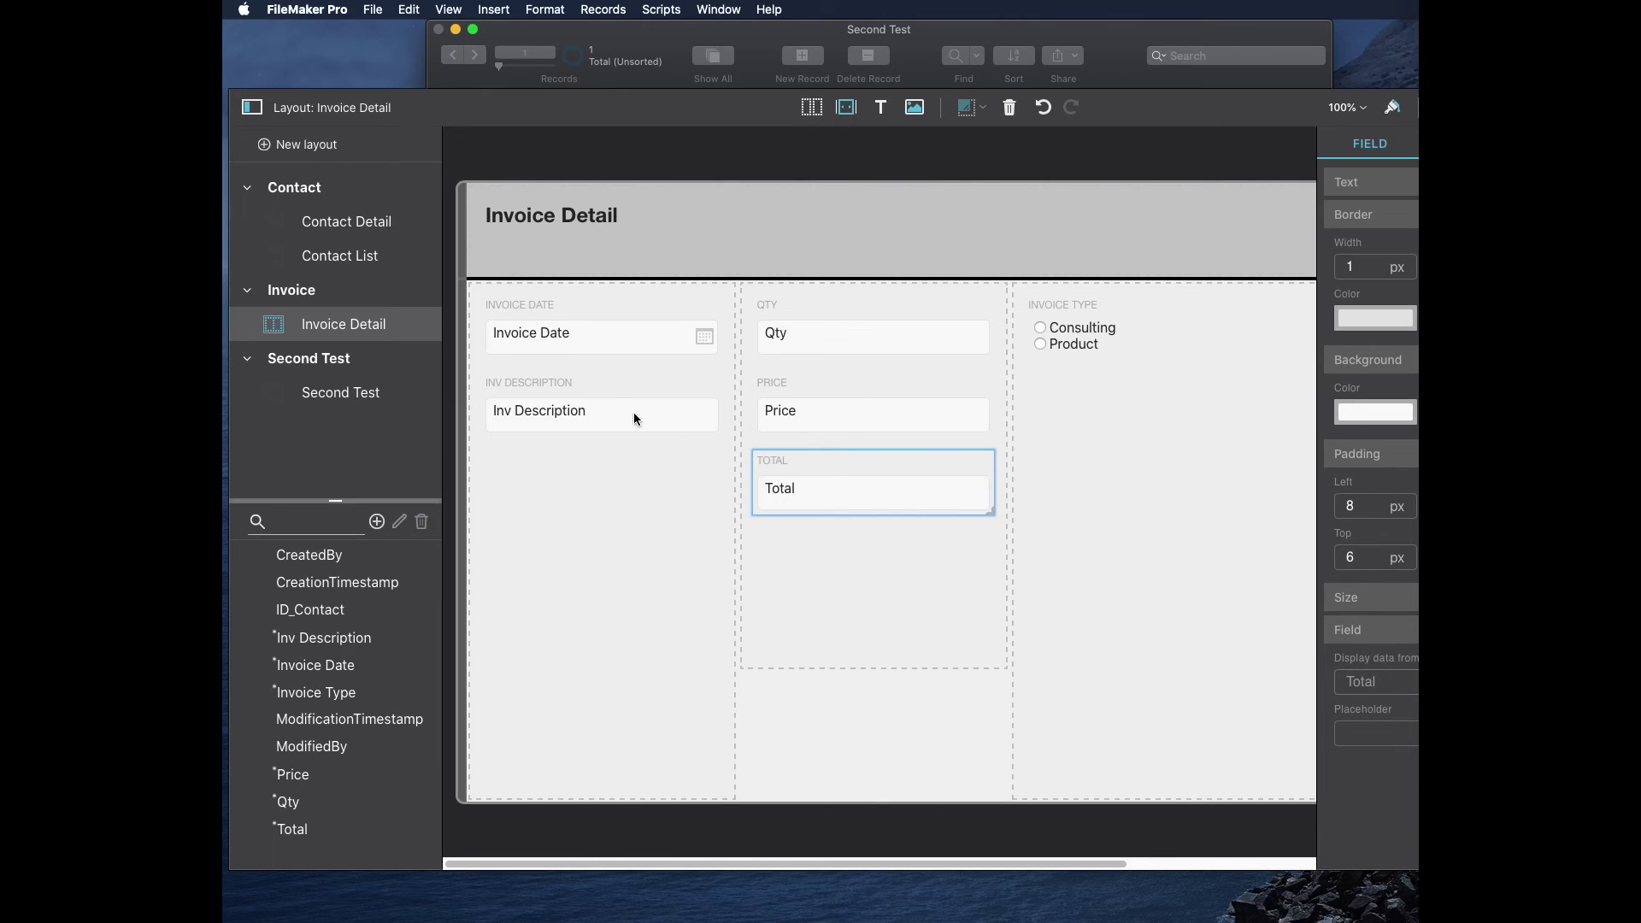
Step: Shift the middle and right columns over to widen the left column, and enlarge the Inv Description field to fill its width
click(538, 414)
drag(722, 440, 722, 641)
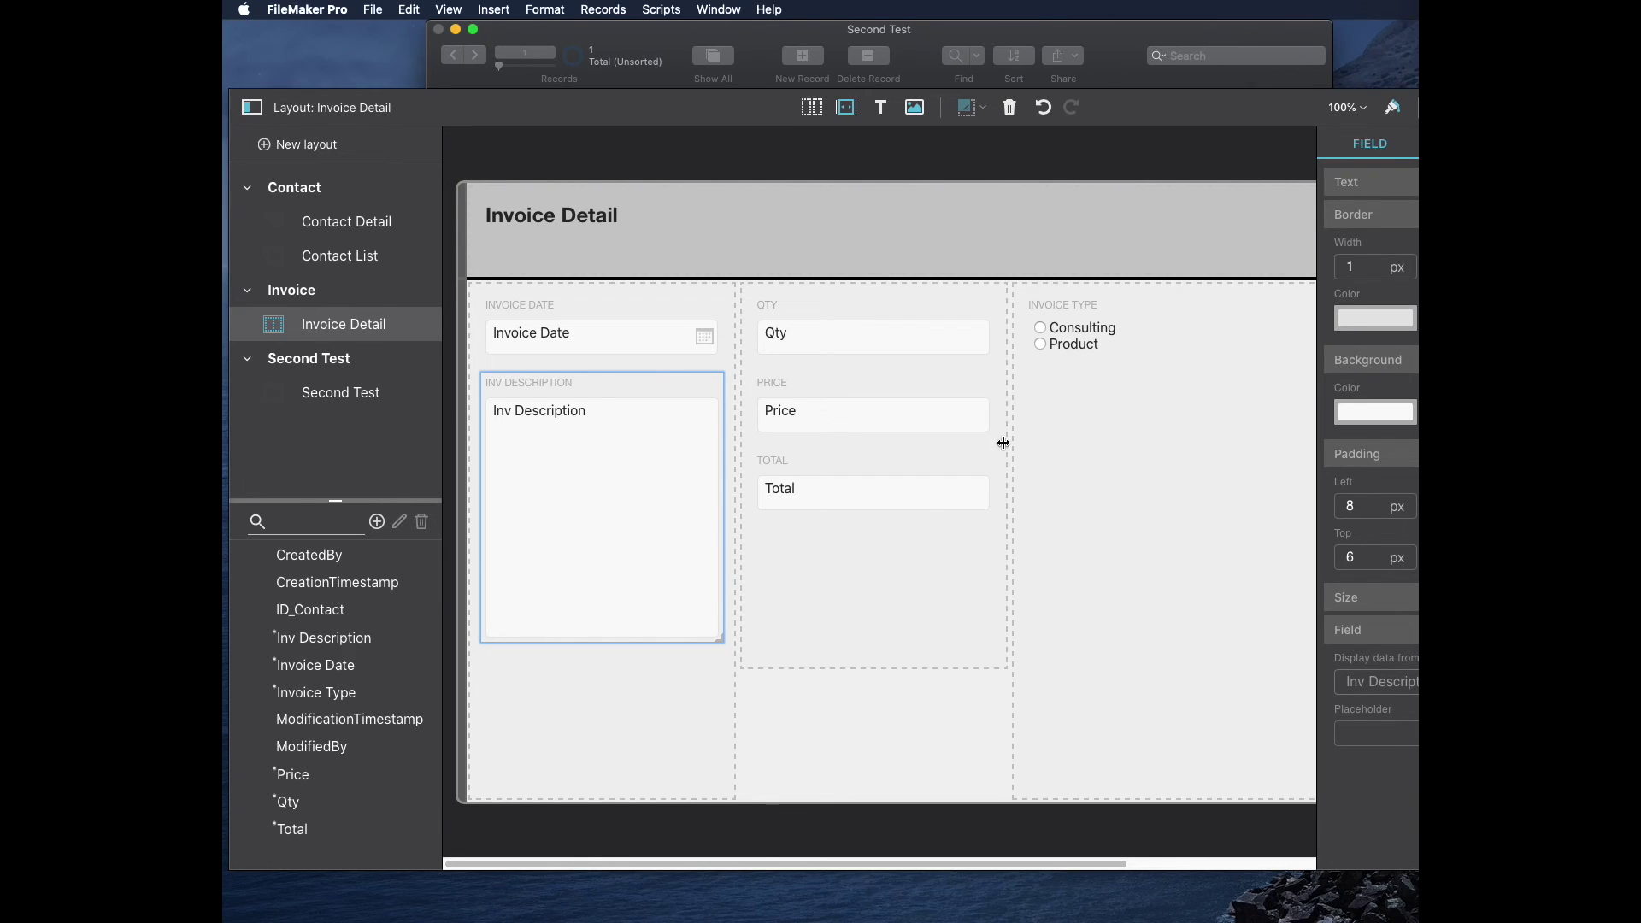
drag(1011, 443, 1130, 448)
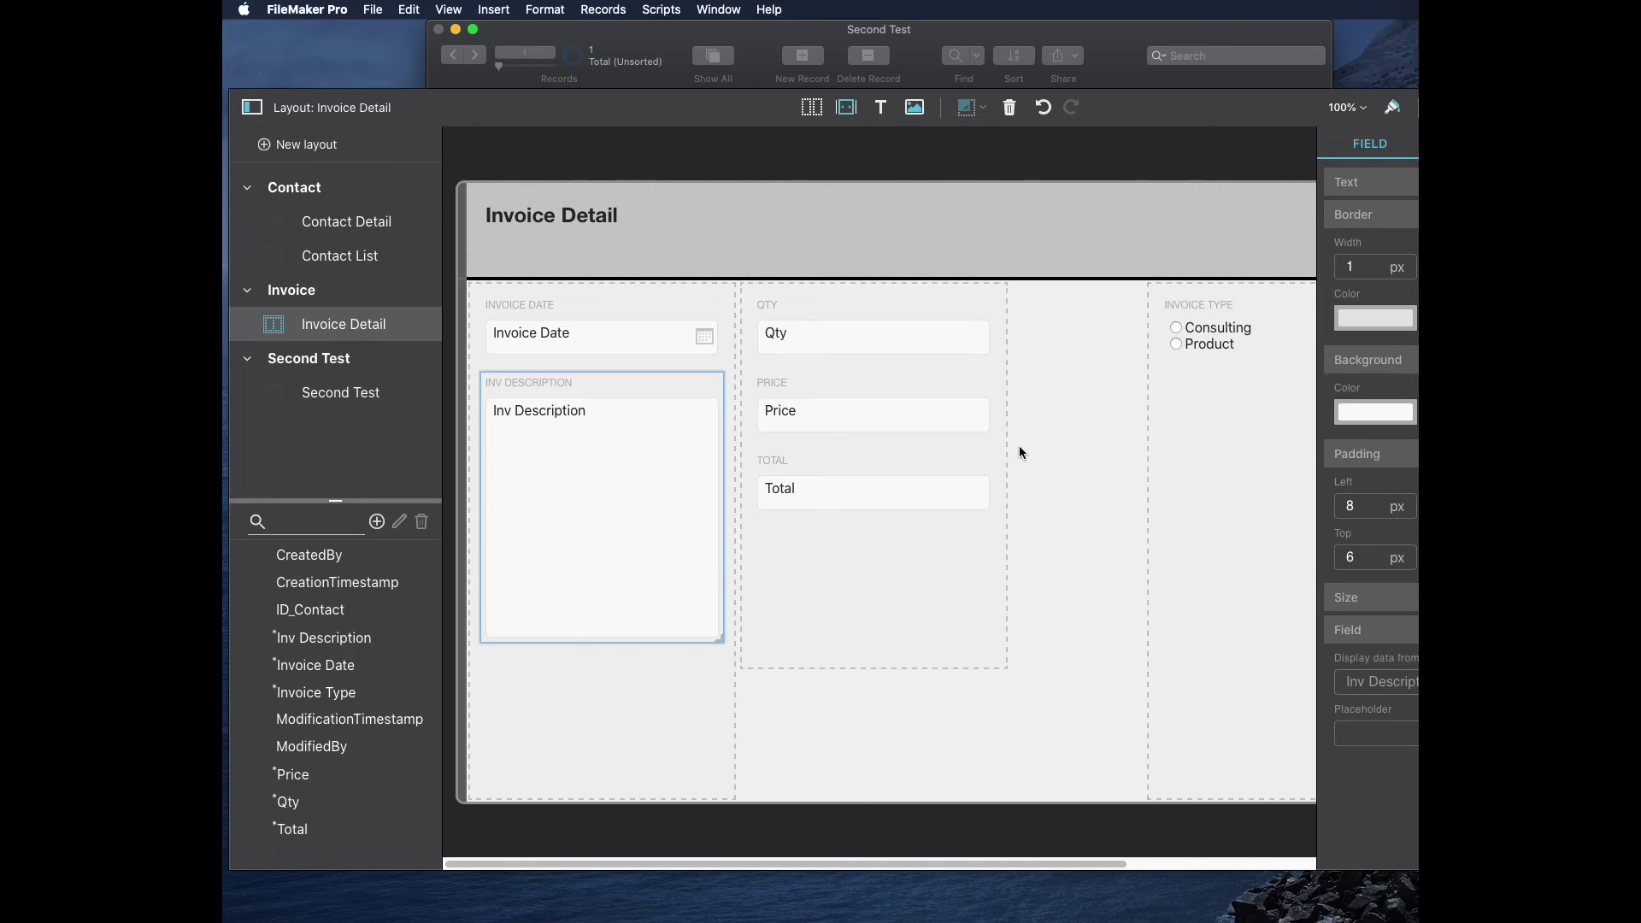
drag(863, 441, 995, 440)
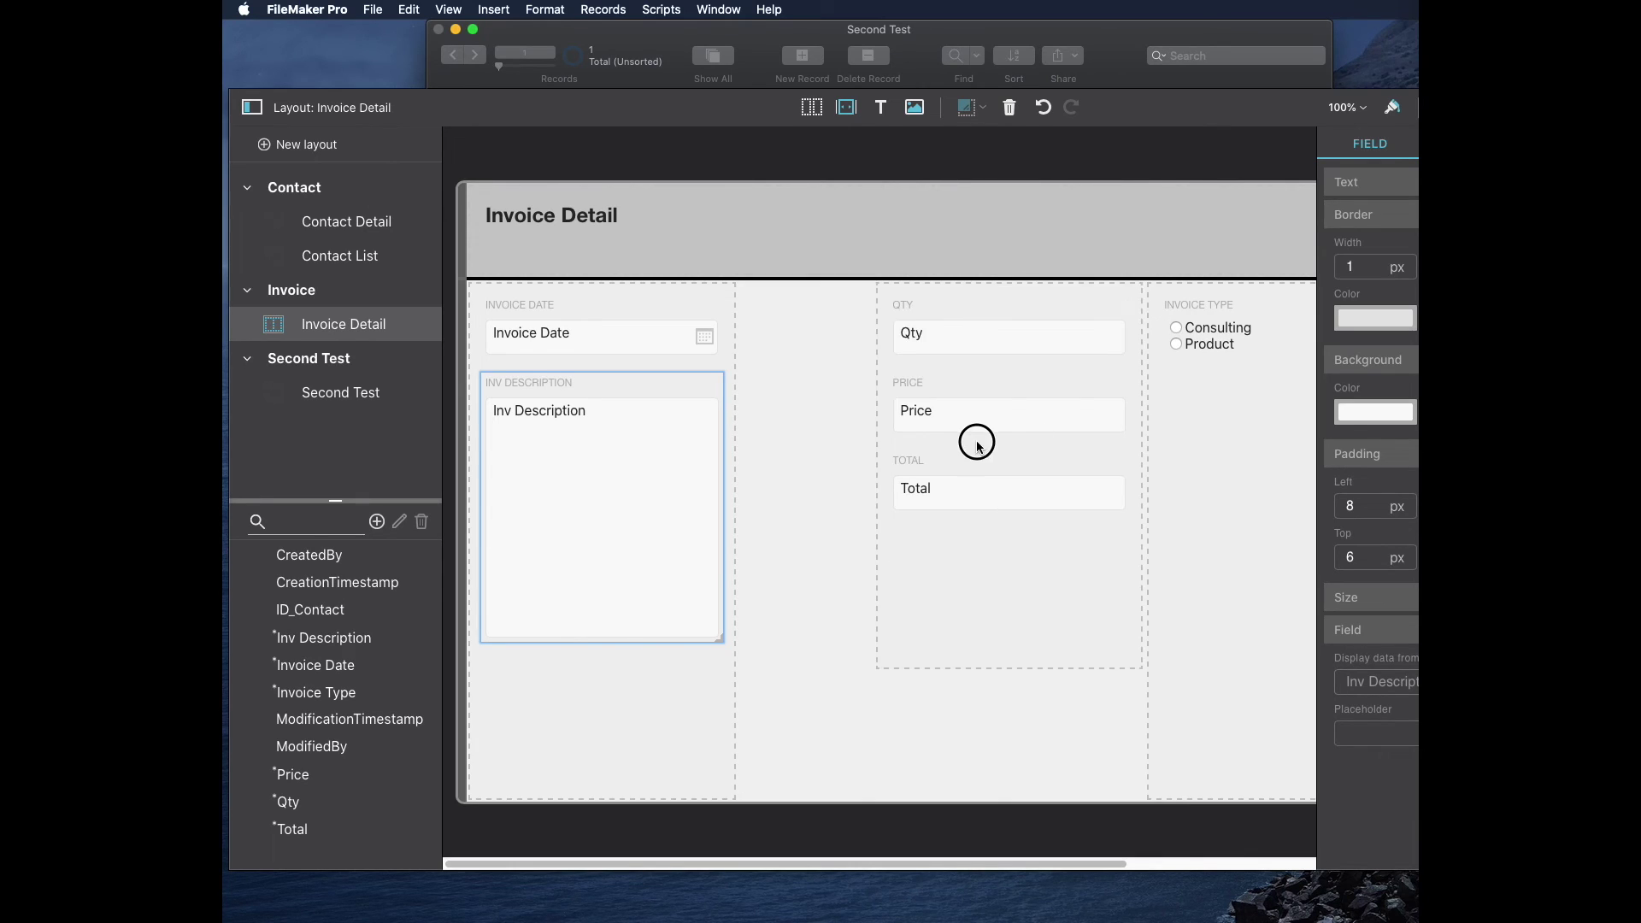
drag(733, 450, 870, 447)
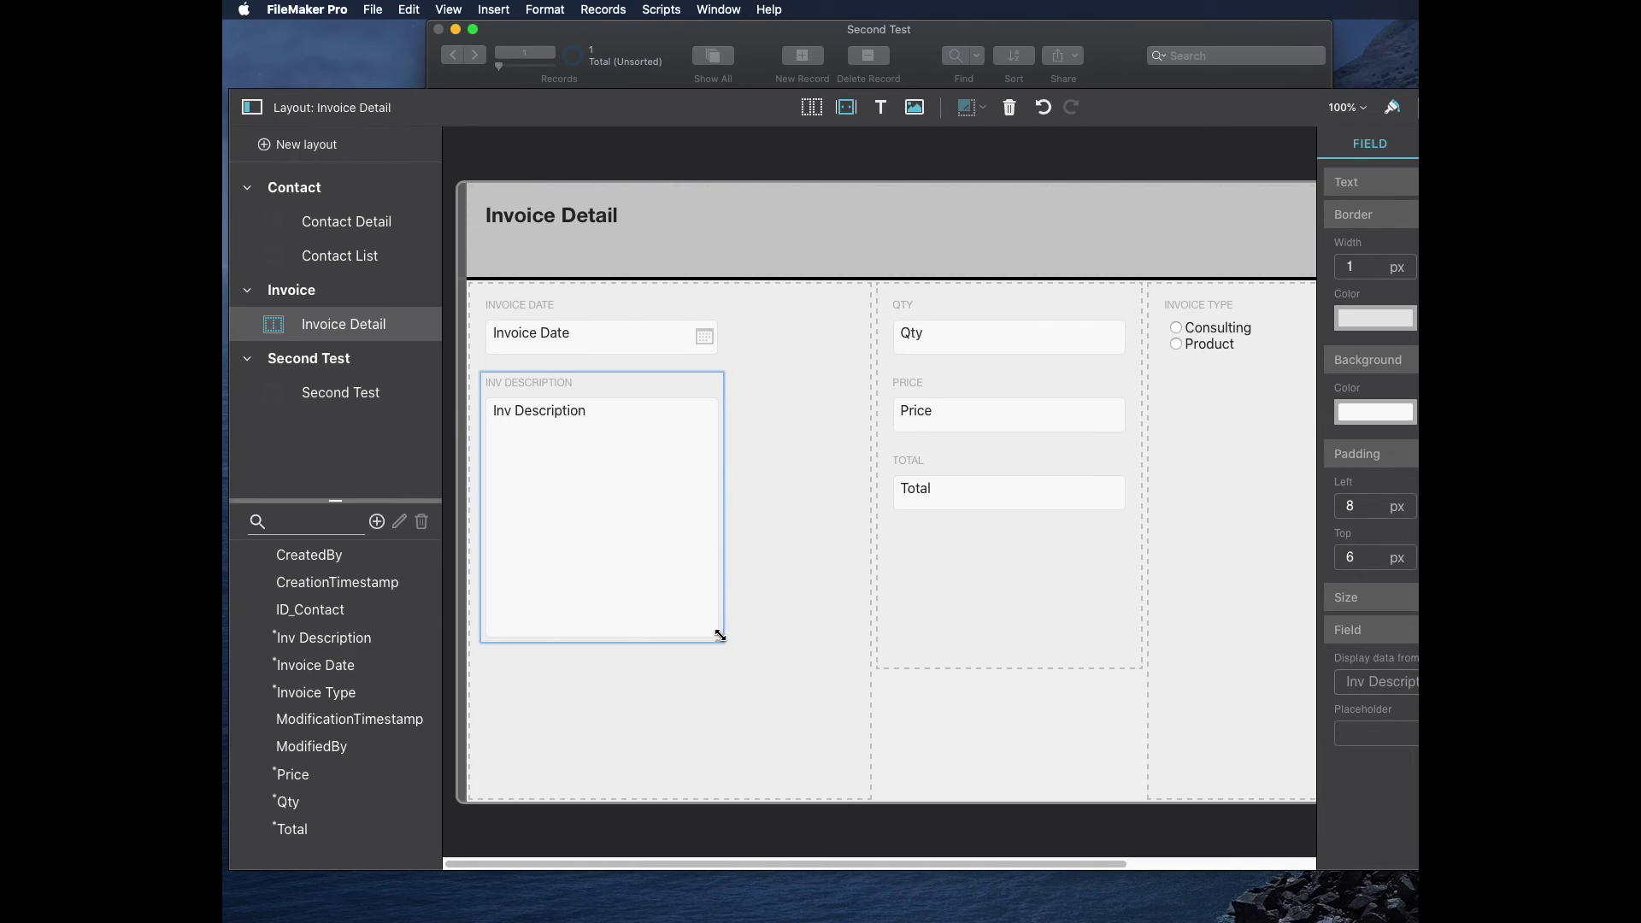
drag(720, 639, 853, 557)
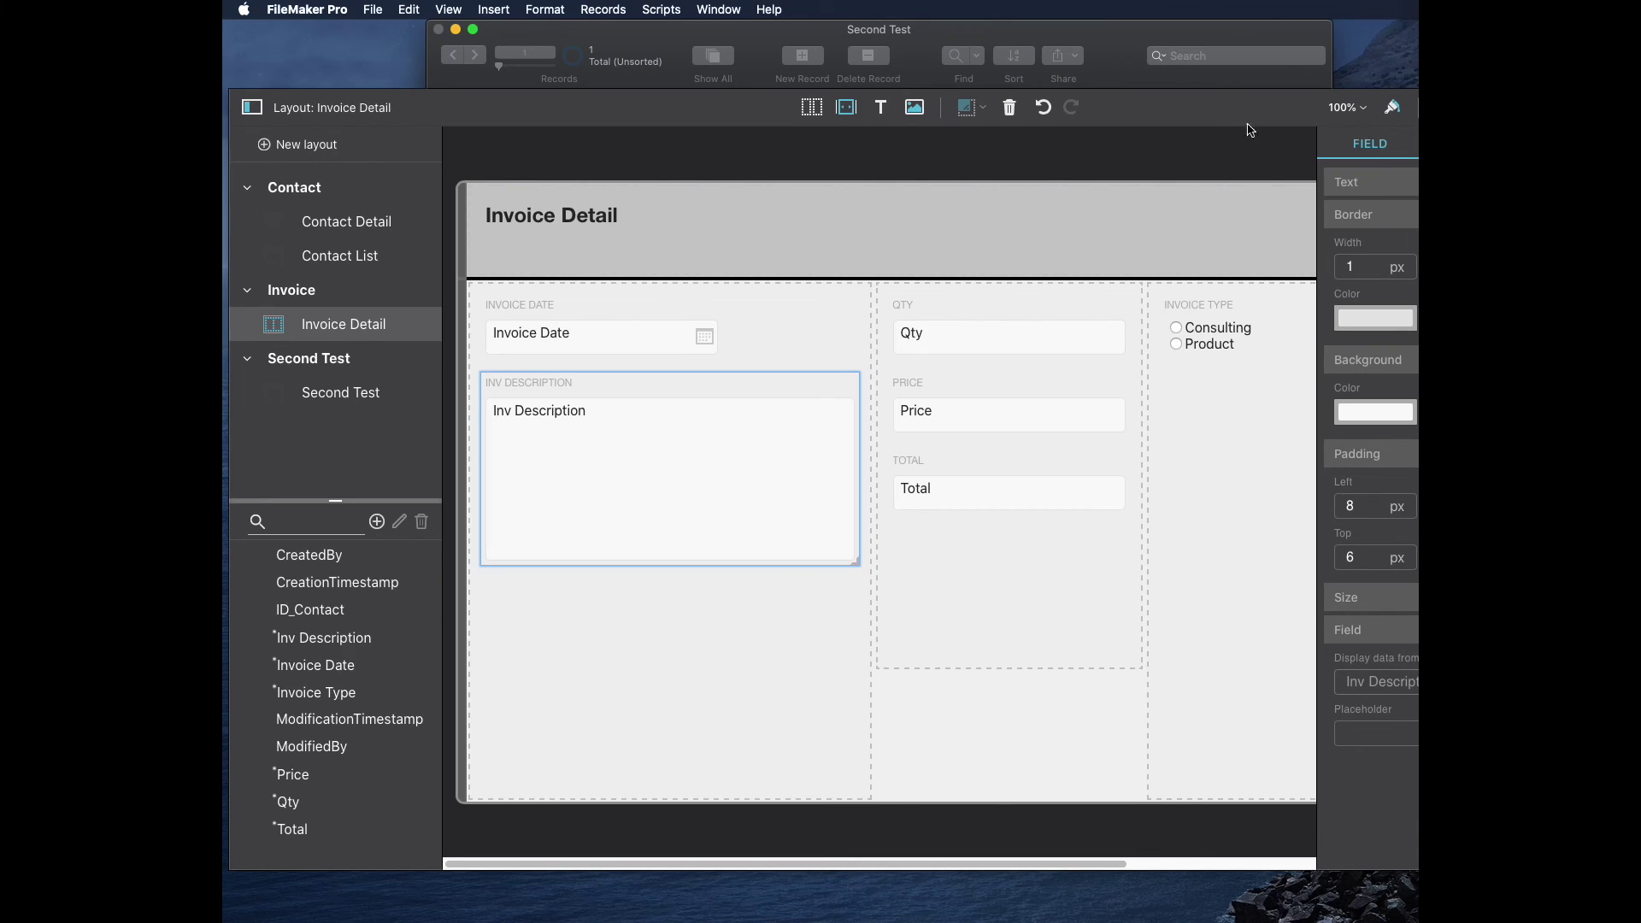
Step: Finish the layout design, continue out of the quick start experience, and add a new record in Invoice Detail
drag(1182, 41, 1052, 60)
click(1362, 129)
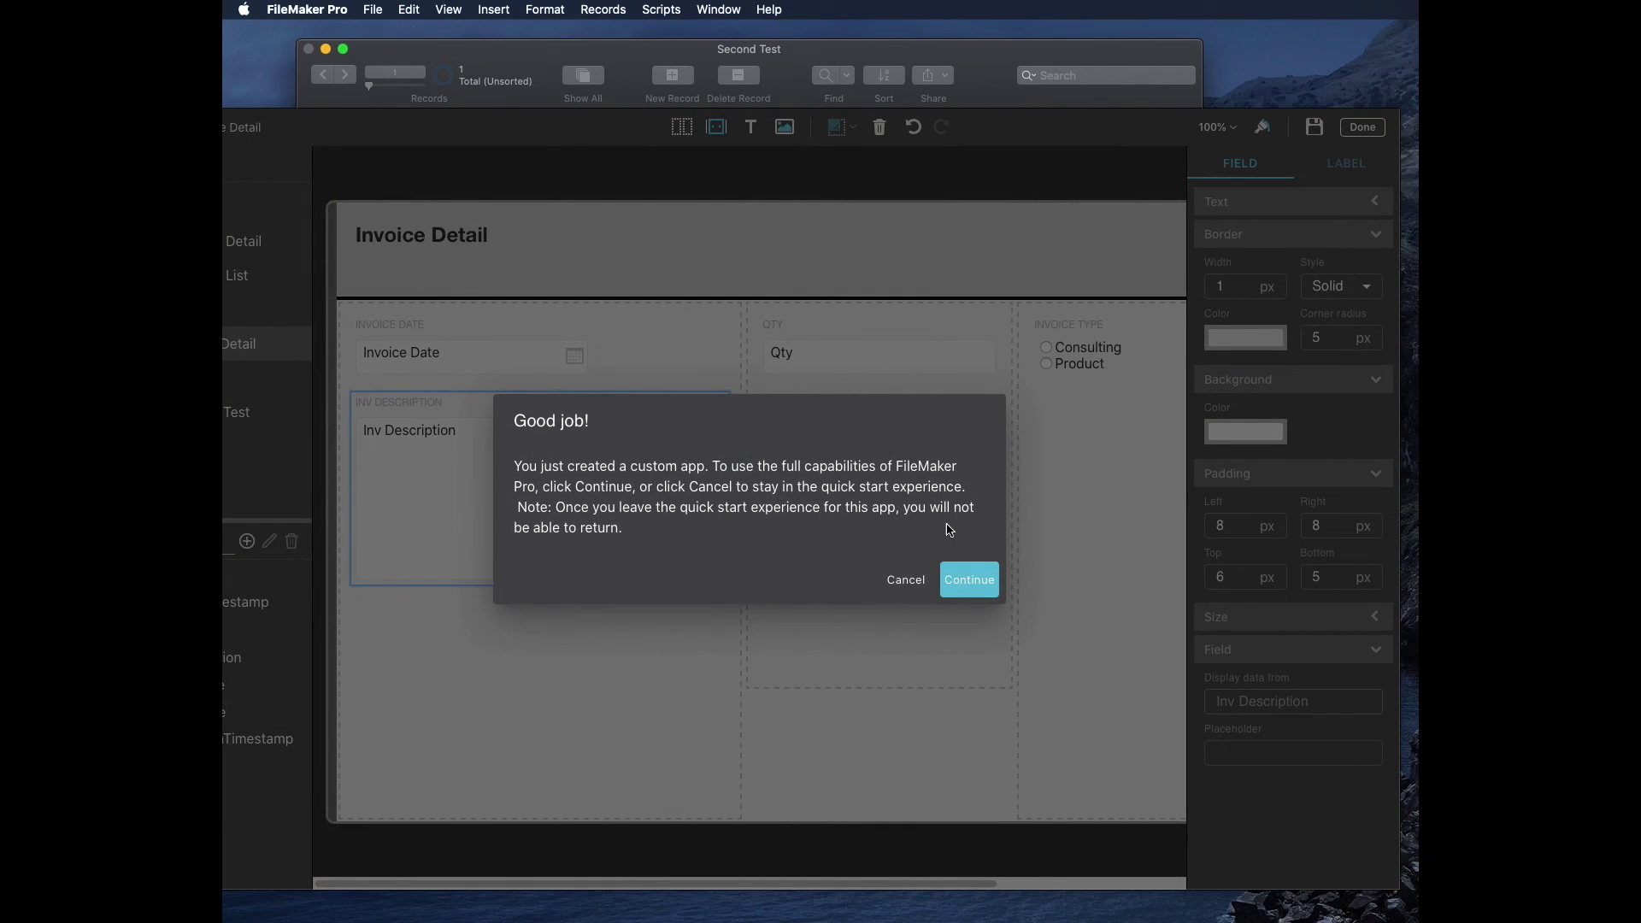
click(969, 581)
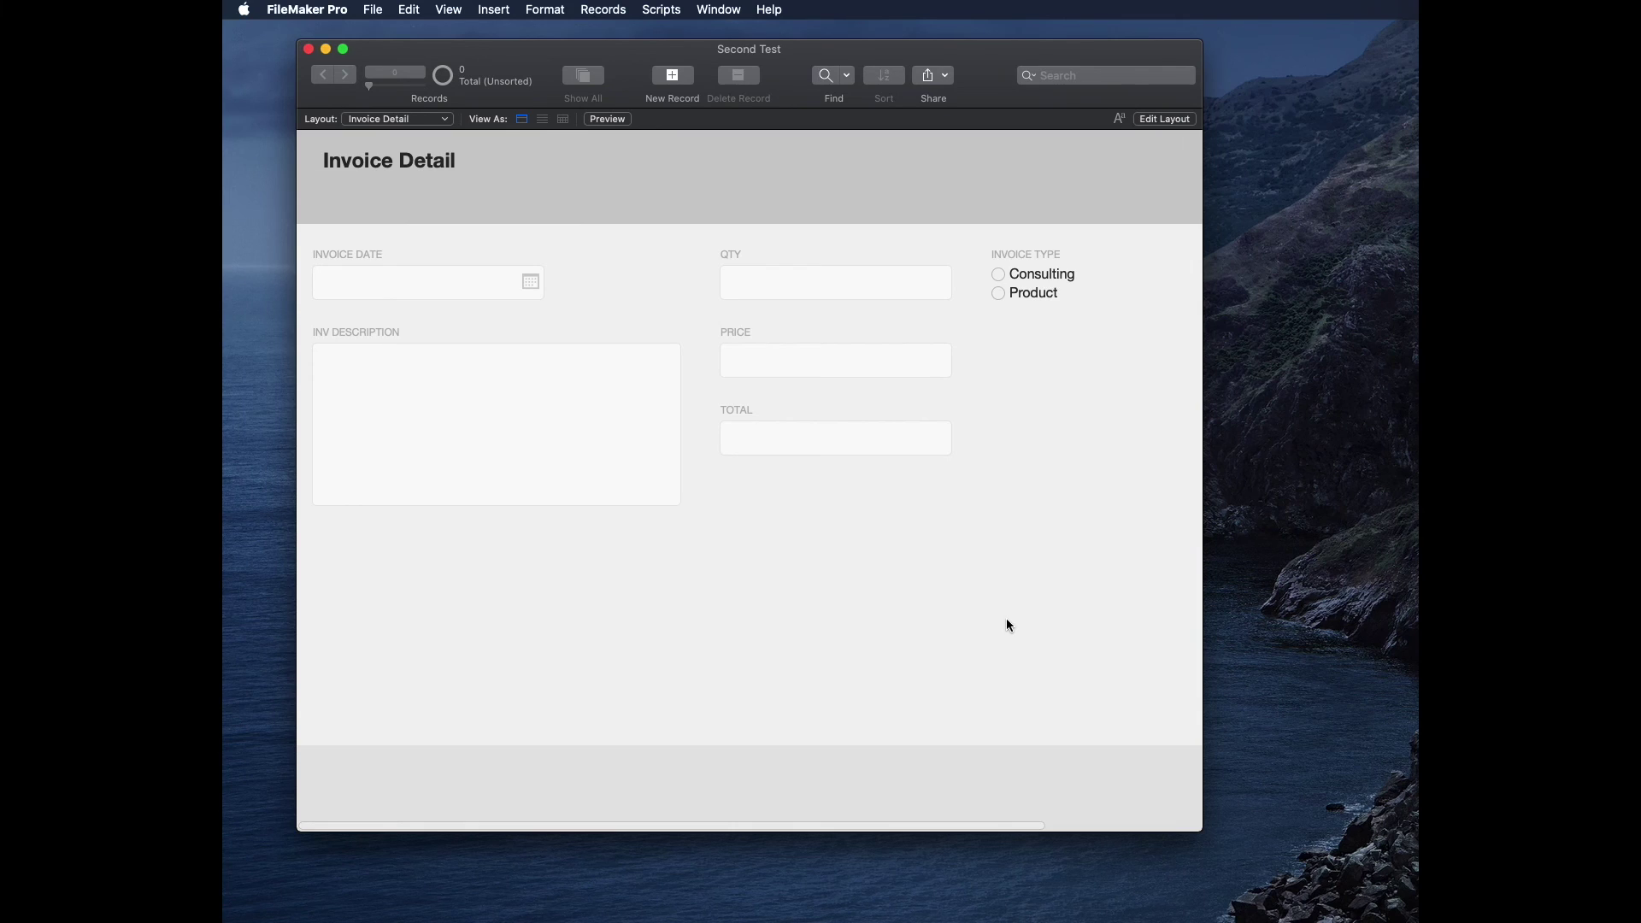
key(super+n)
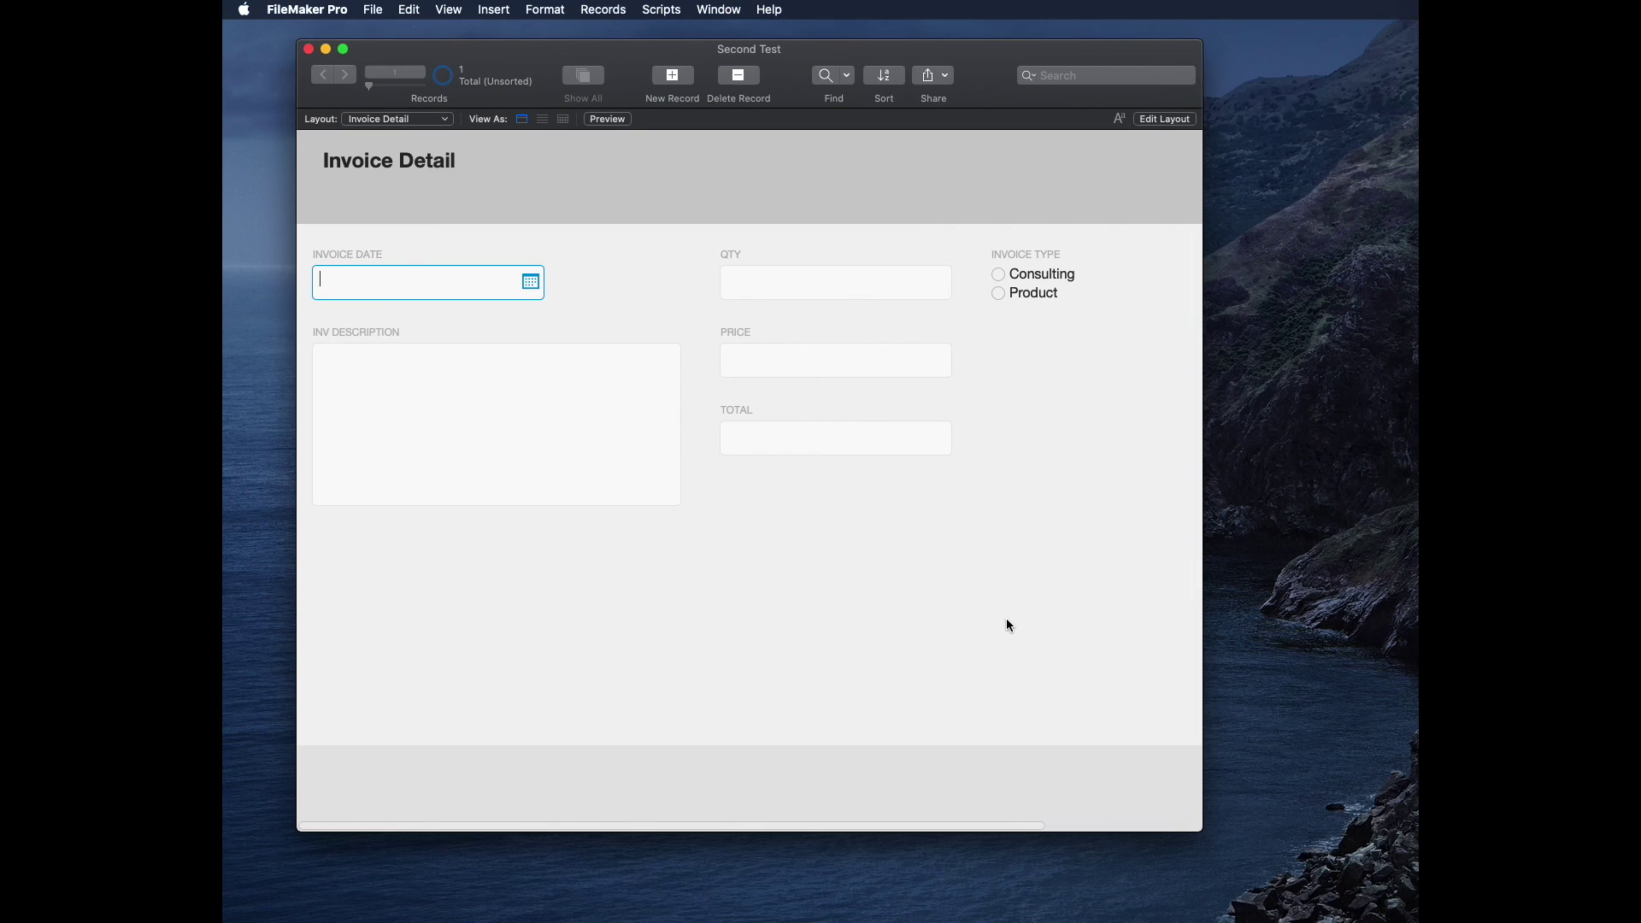
Step: Open the database's relationships graph, move the Second Test table out of the way and shift Contact and Invoice into its place
key(super+shift+d)
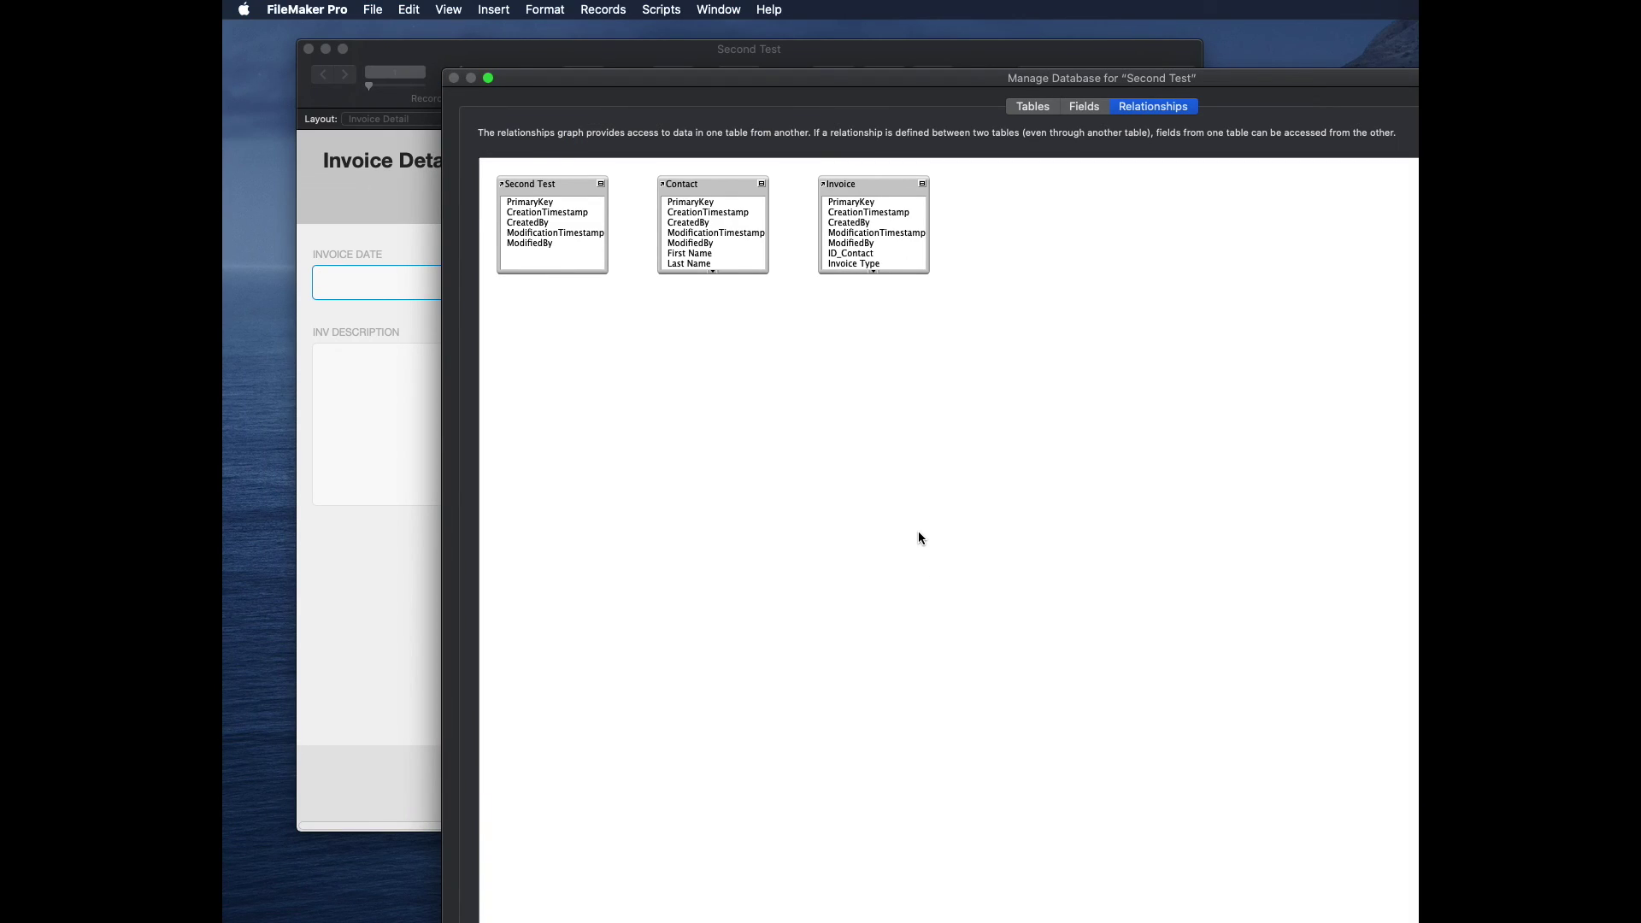
click(537, 184)
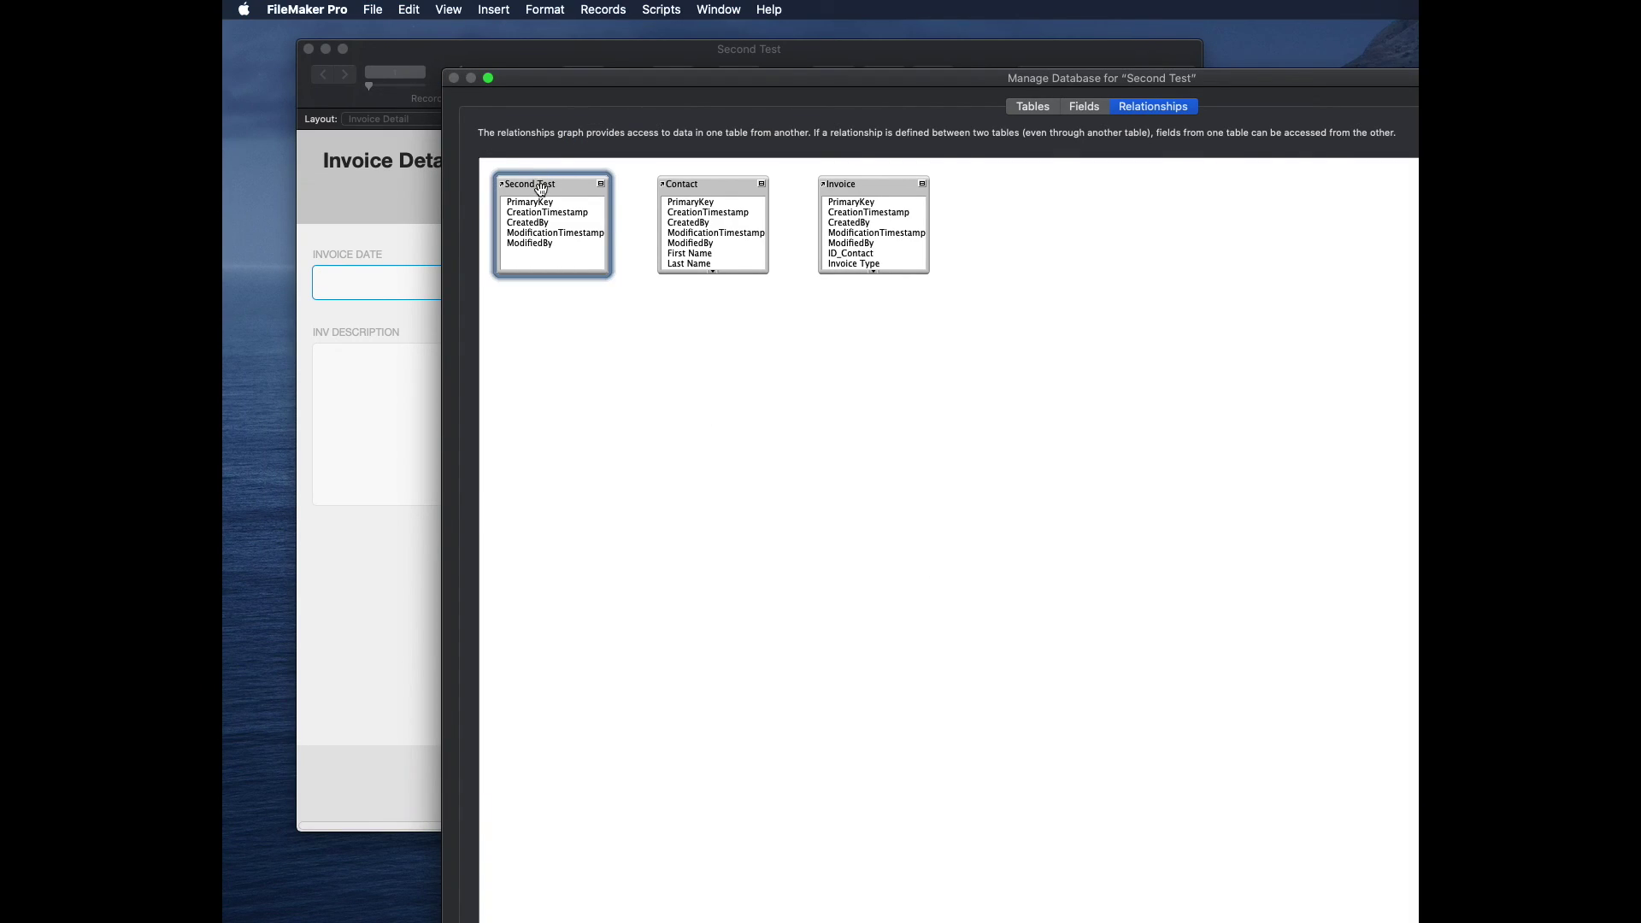
drag(575, 183, 1070, 412)
drag(945, 342, 600, 211)
click(670, 326)
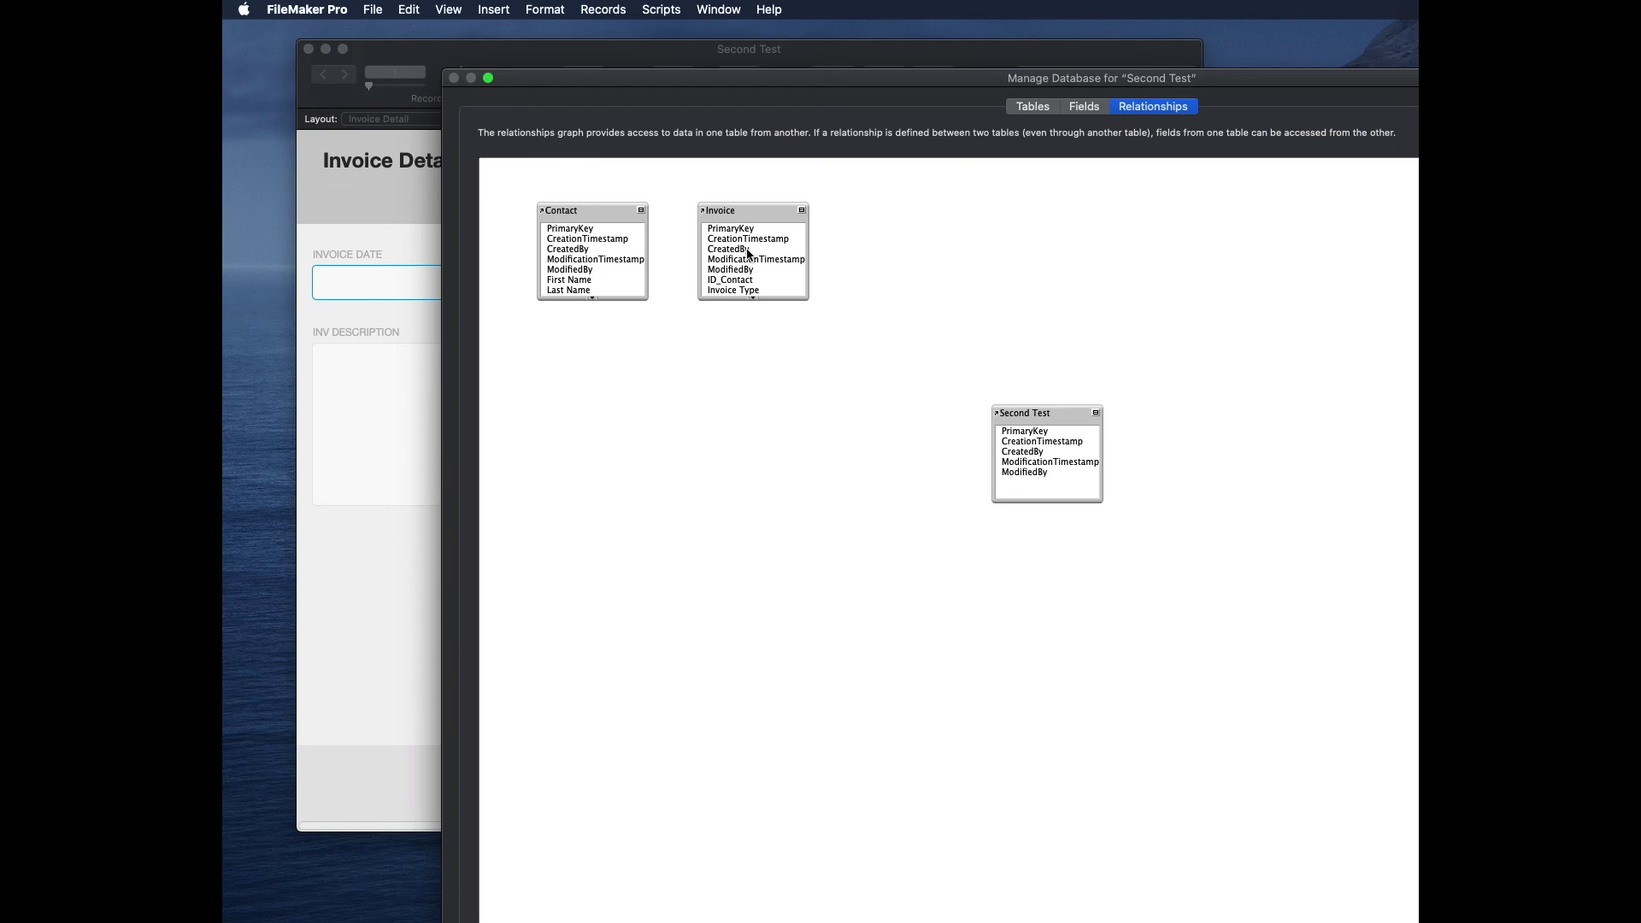
Step: Relate Invoice's ID_Contact field to Contact's PrimaryKey and save the database changes
drag(733, 279, 594, 229)
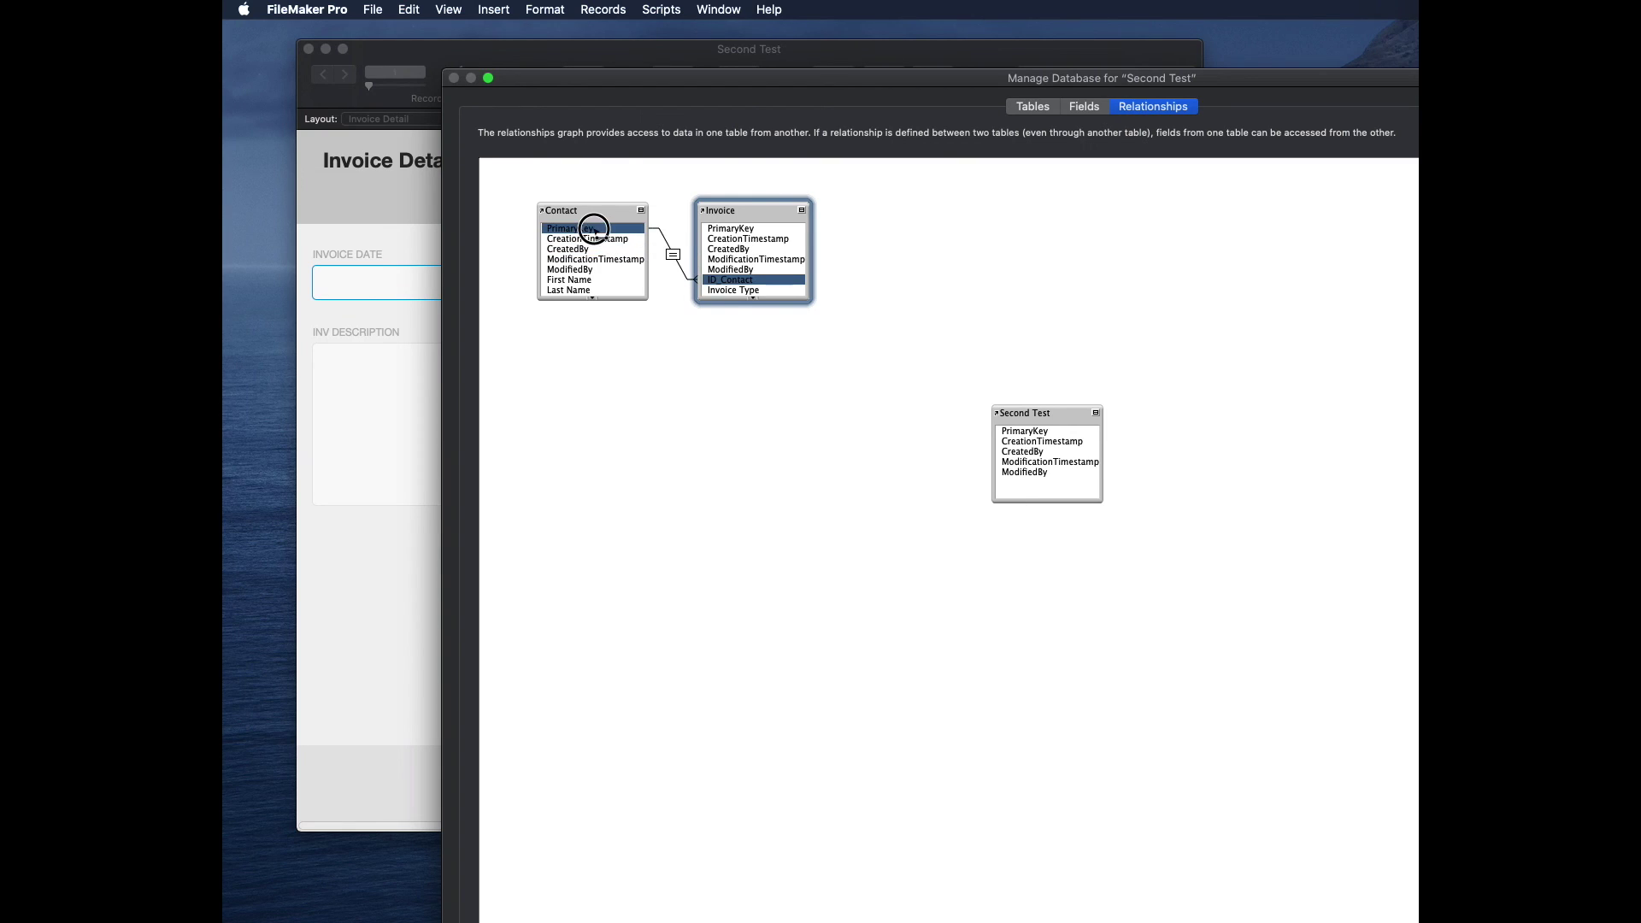
click(723, 218)
key(Return)
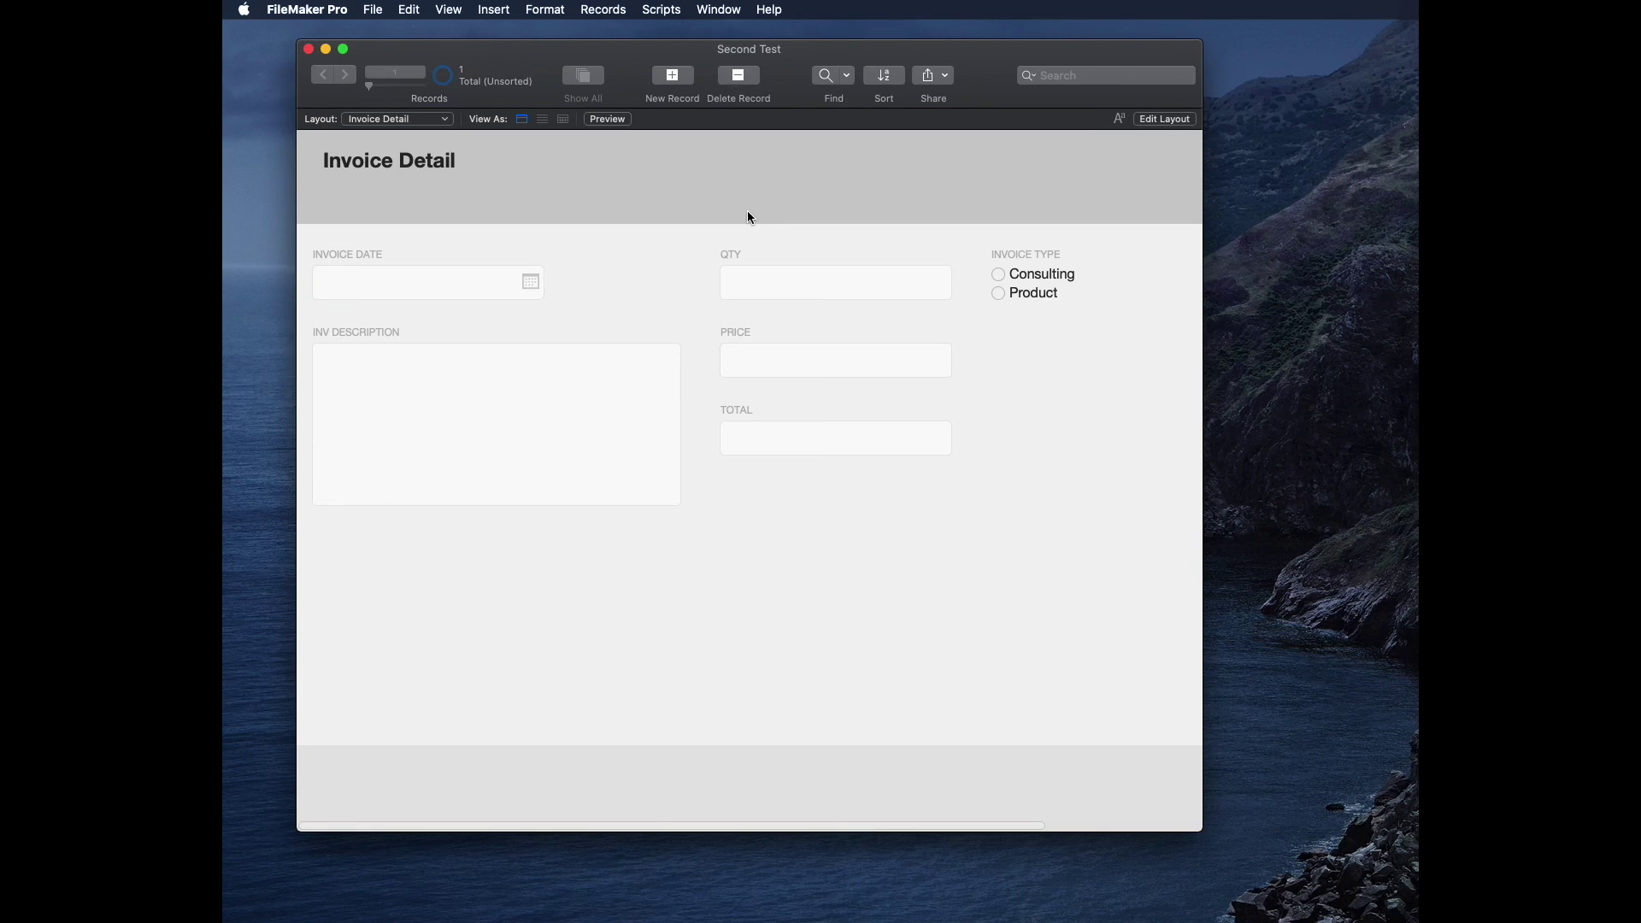